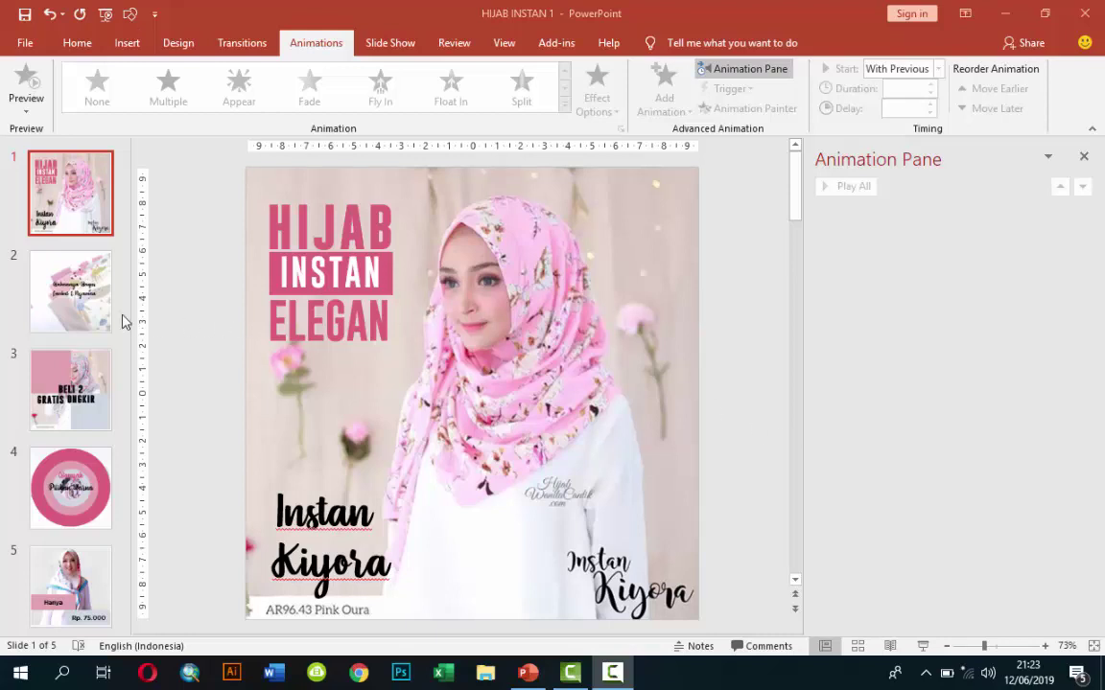
# Review slides 2 through 5, ending on the Hanya Rp. 75.000 slide, then return to slide 1.
pyautogui.click(71, 265)
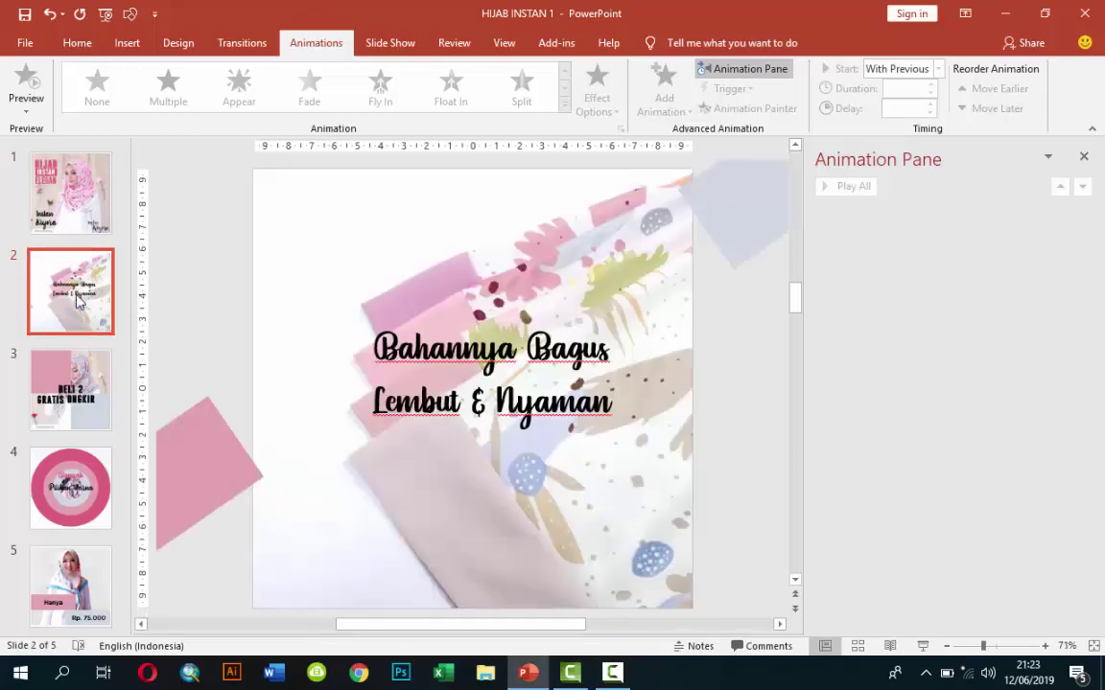
pyautogui.click(73, 388)
pyautogui.click(71, 487)
pyautogui.click(67, 578)
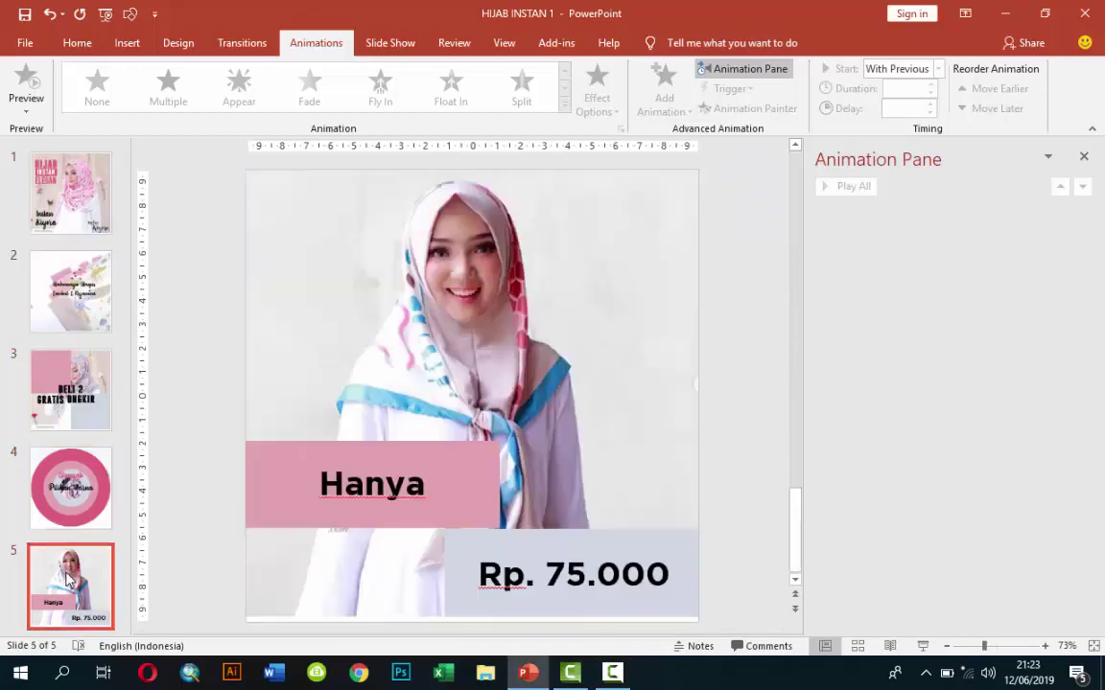
pyautogui.click(67, 196)
# Step through slides 2–5 again, return to the title slide, and narrow the Animation Pane.
pyautogui.click(72, 288)
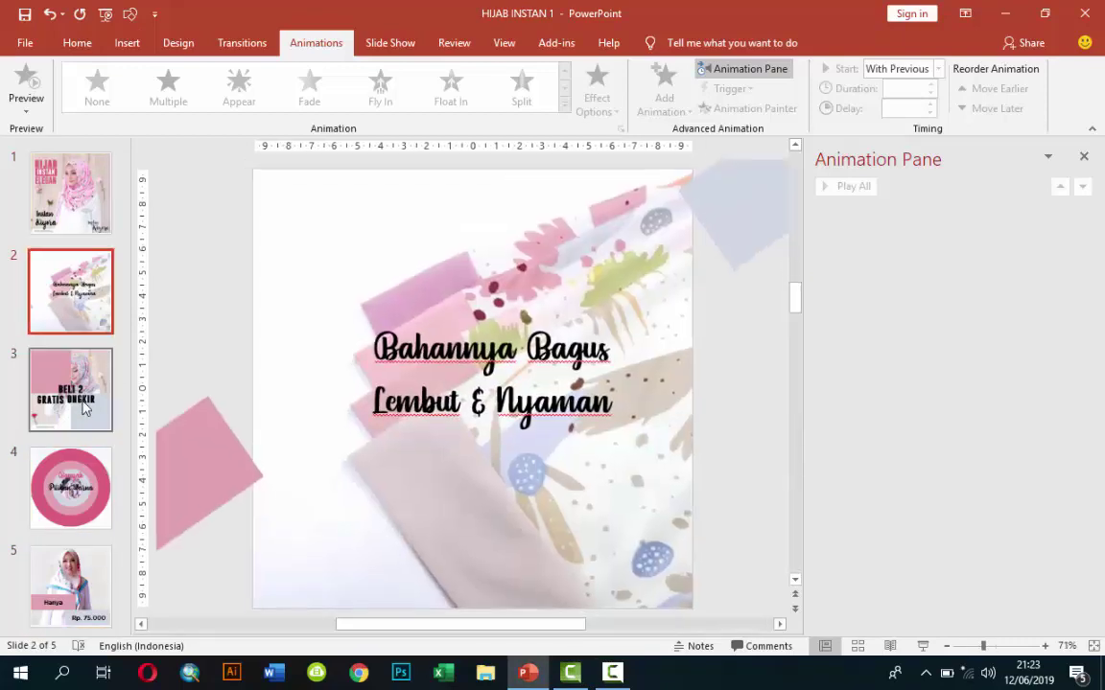
pyautogui.click(83, 407)
pyautogui.click(77, 489)
pyautogui.click(87, 571)
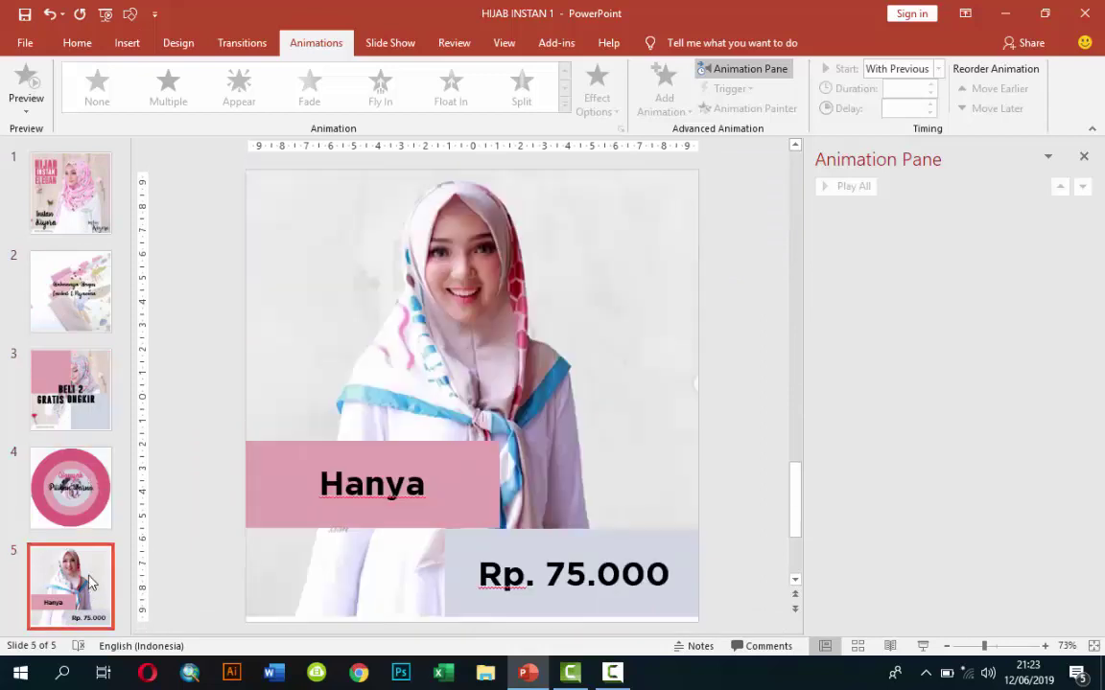
pyautogui.click(87, 211)
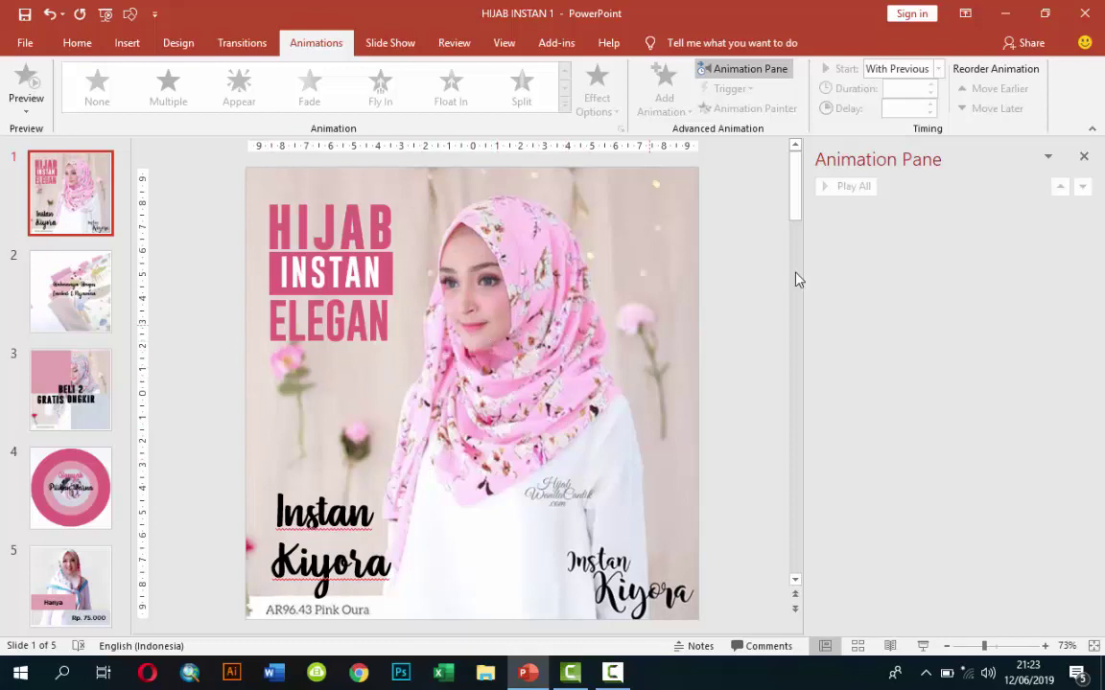
pyautogui.moveTo(806, 277); pyautogui.dragTo(860, 285)
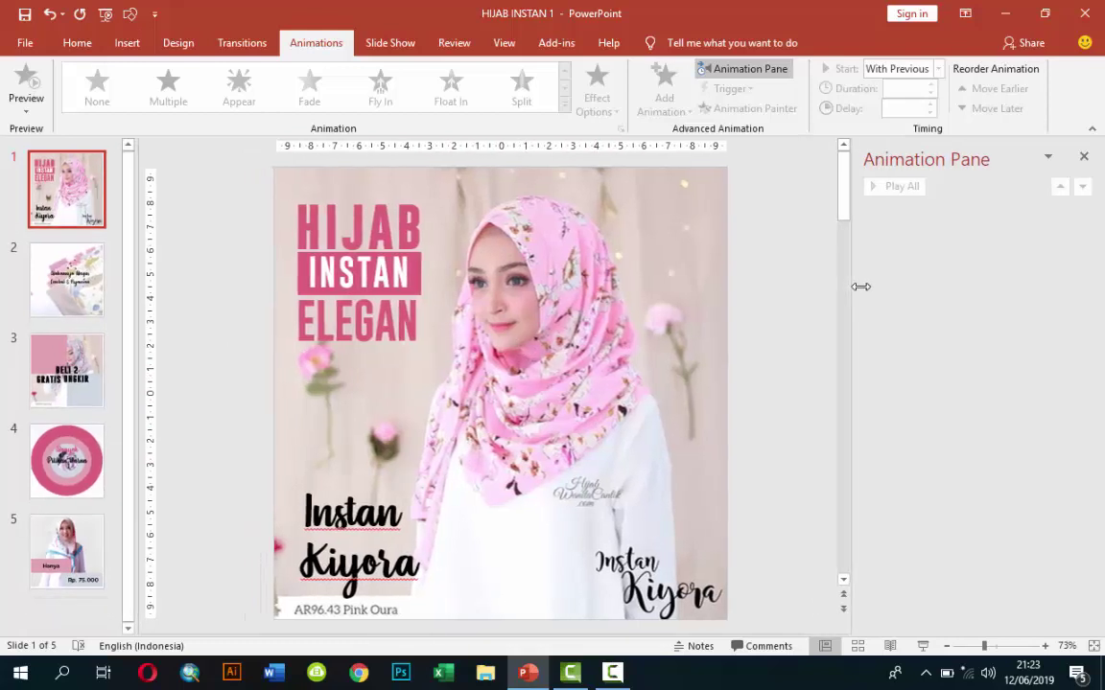
# Select slide 1's photo and reposition it on the slide.
pyautogui.click(705, 263)
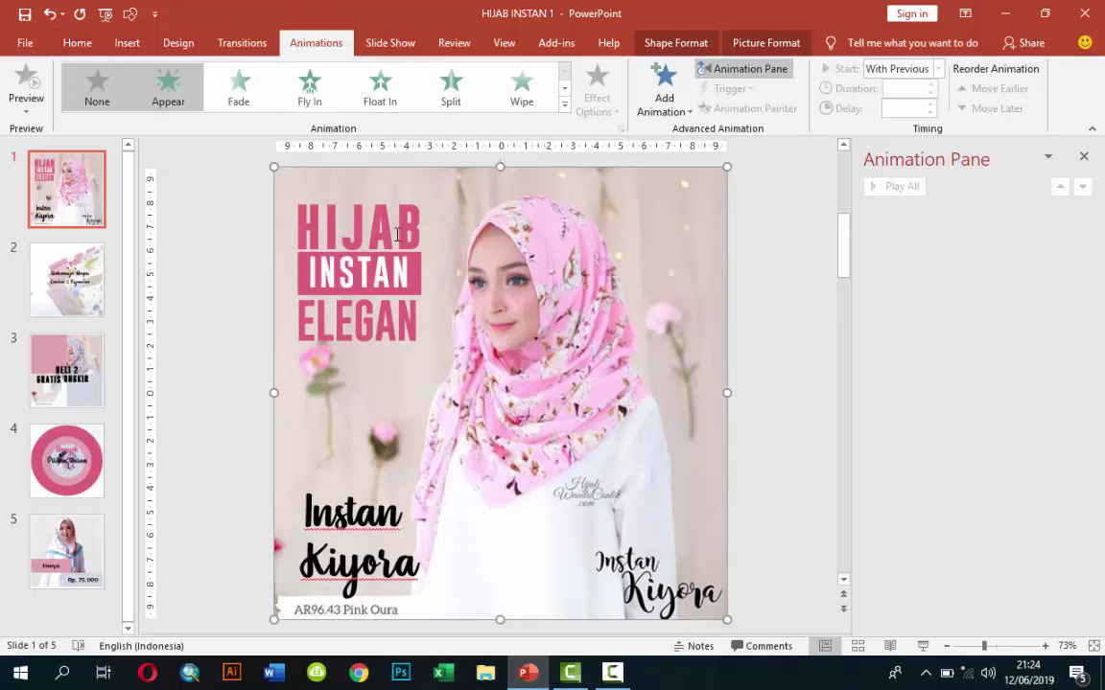
pyautogui.moveTo(396, 234); pyautogui.dragTo(543, 298)
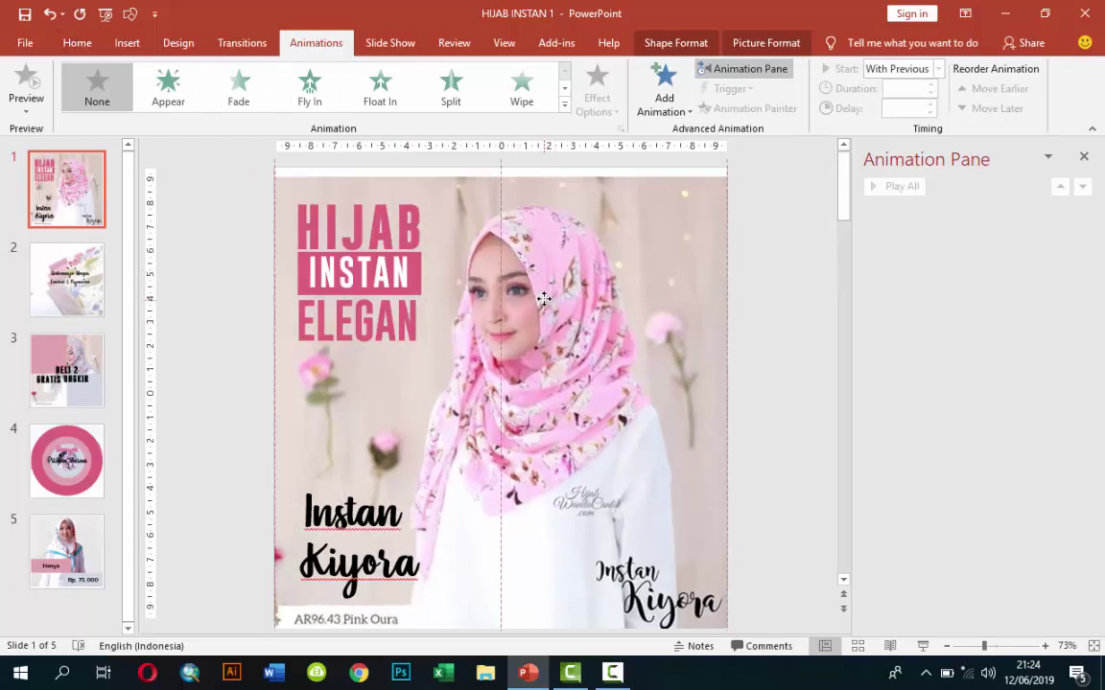
pyautogui.moveTo(543, 298); pyautogui.dragTo(545, 290)
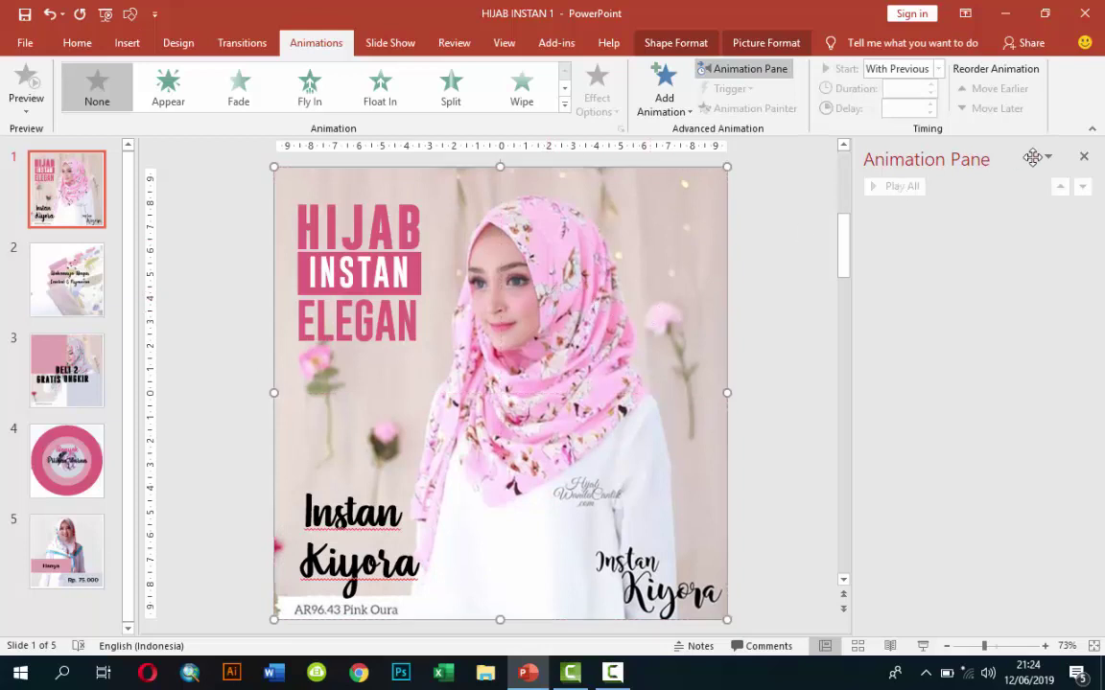
# Close the Animation Pane and open Format Picture for the photo.
pyautogui.click(1082, 156)
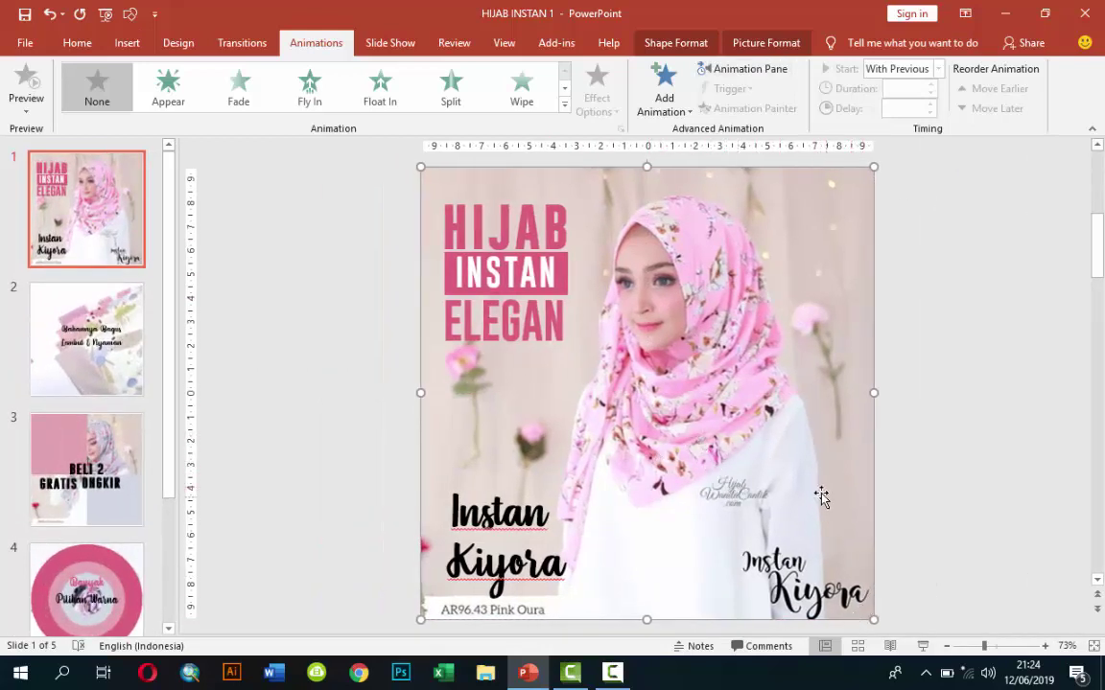
pyautogui.rightClick(783, 459)
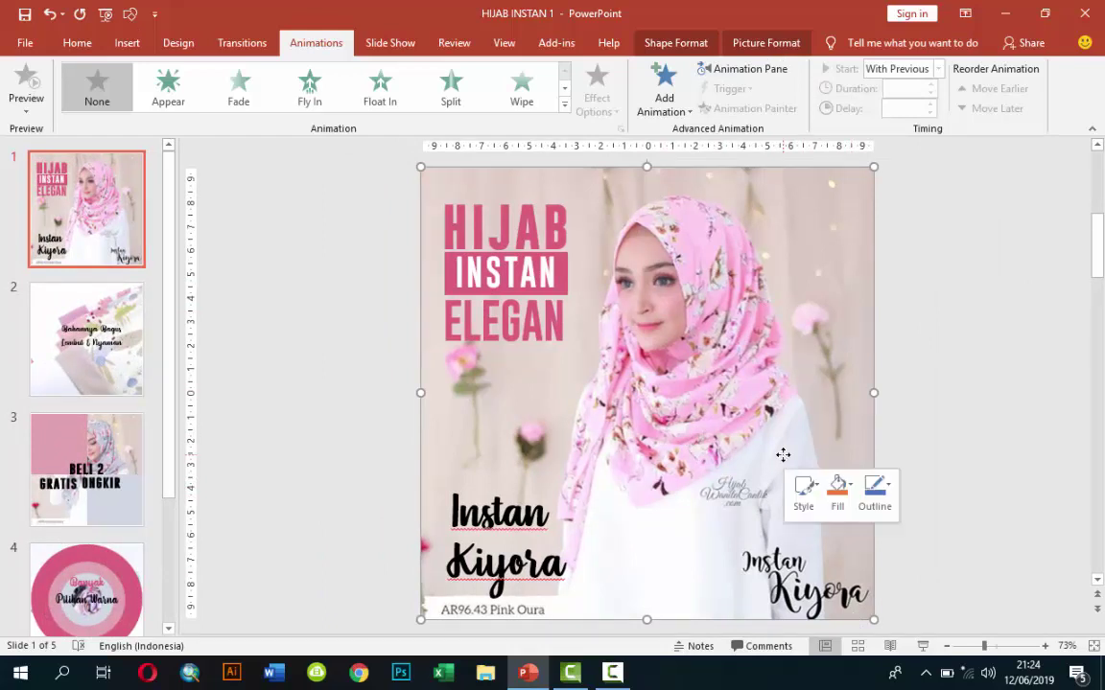
pyautogui.click(820, 424)
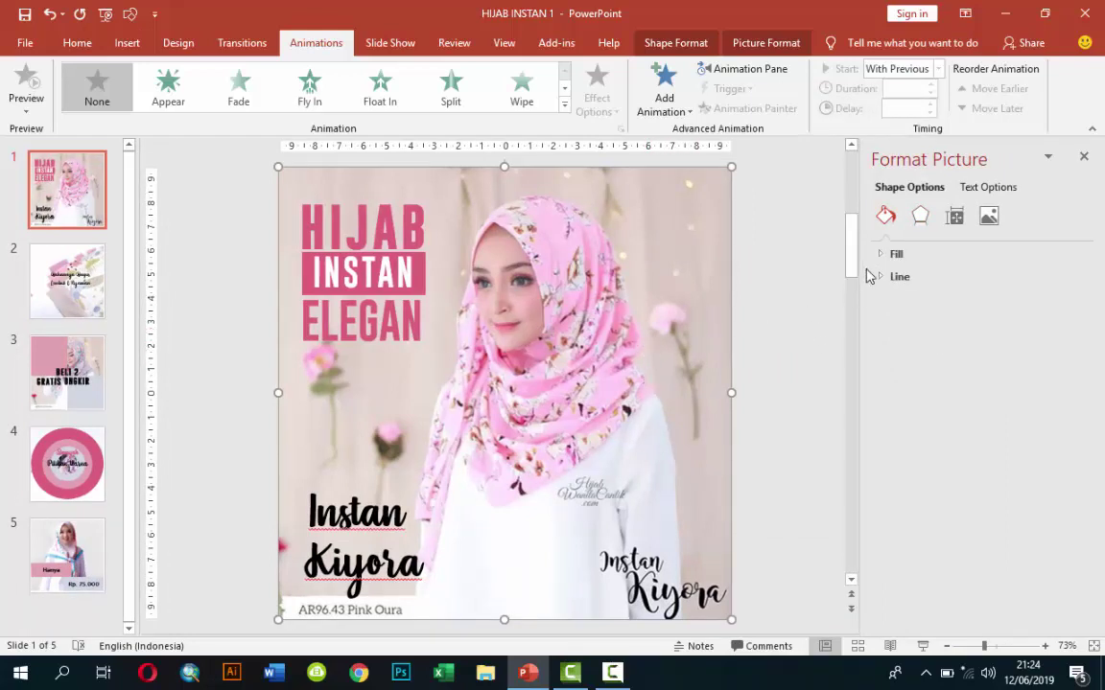
# In Fill & Line, try Solid fill, revert to Picture or texture fill, and browse for a file.
pyautogui.rightClick(649, 287)
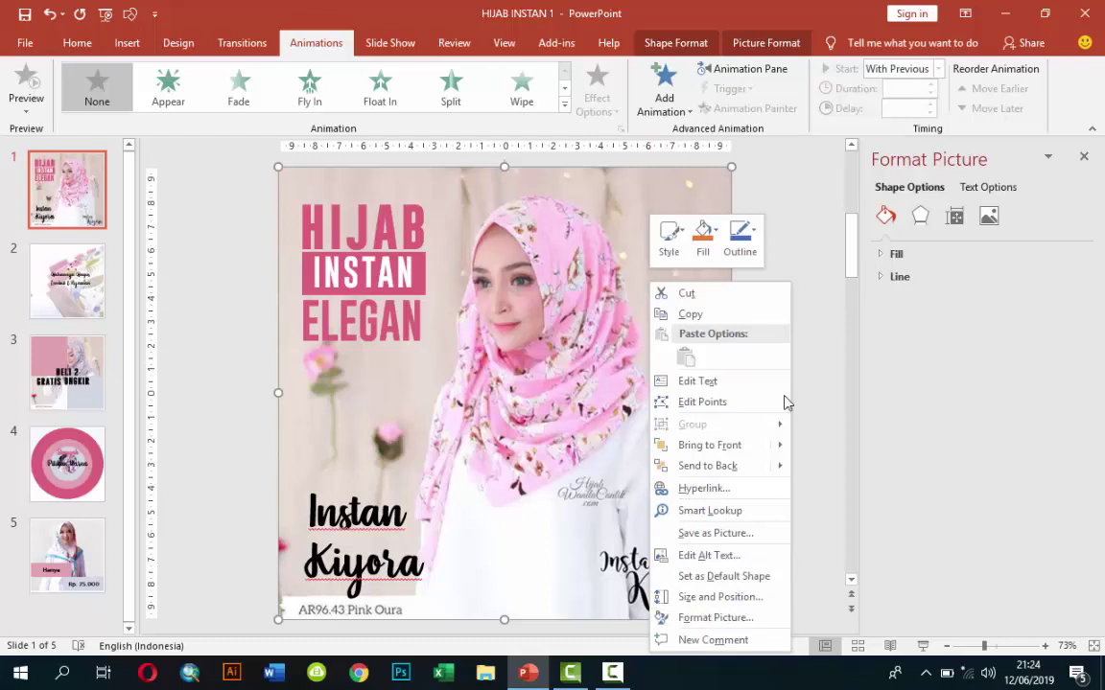
pyautogui.click(726, 626)
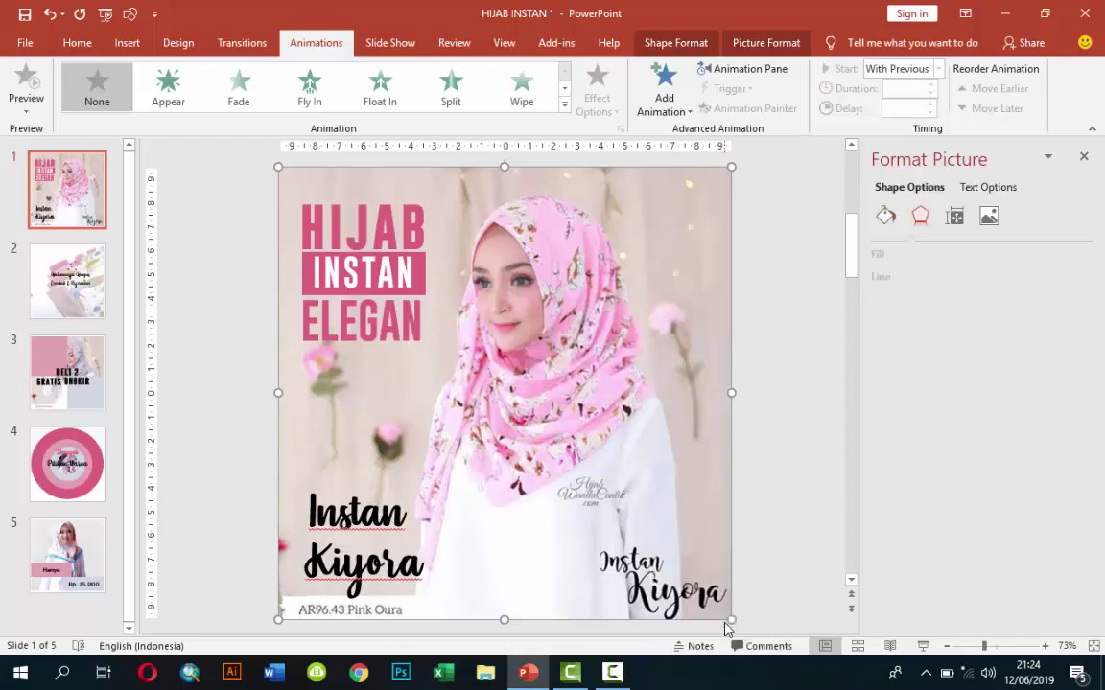
pyautogui.click(886, 218)
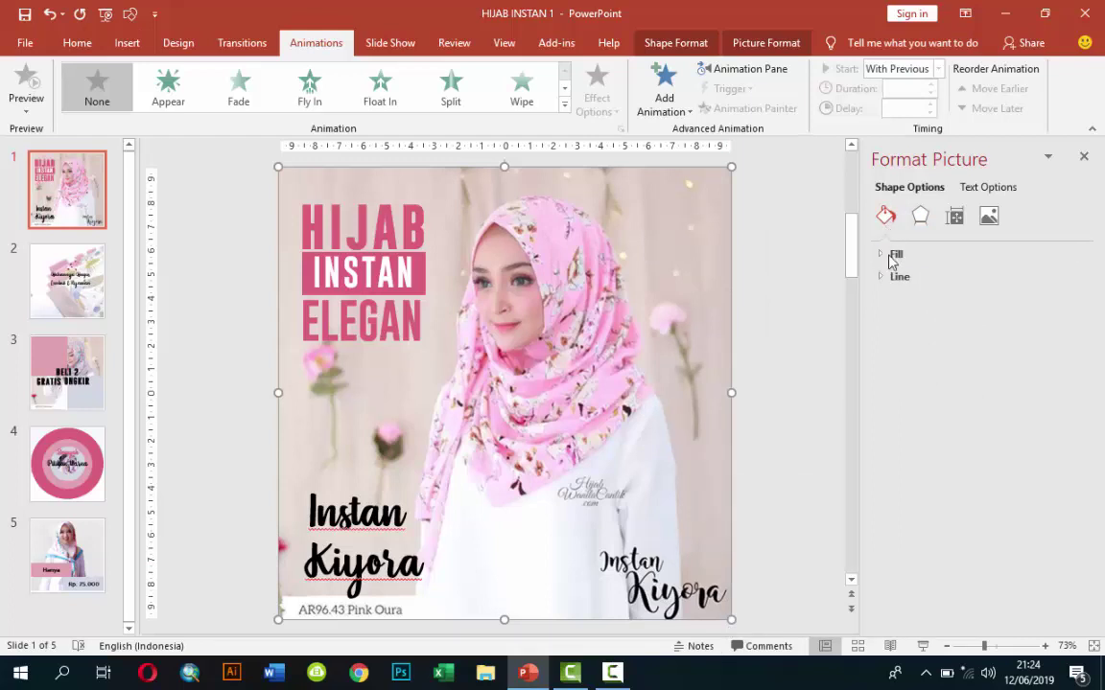
pyautogui.click(884, 254)
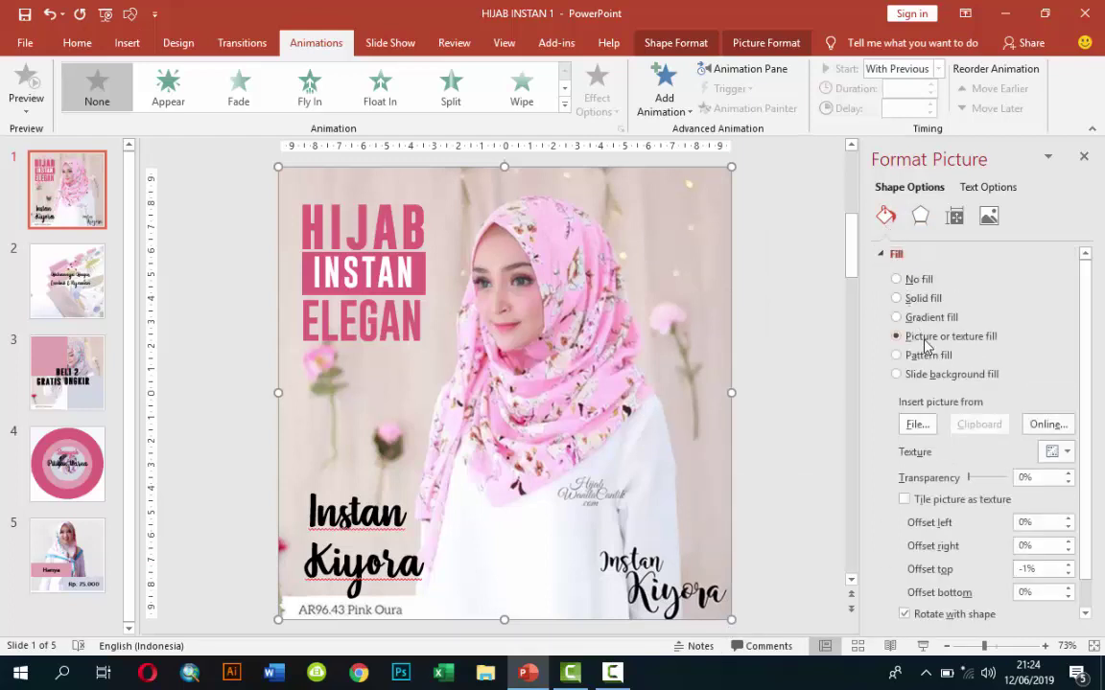
pyautogui.click(917, 302)
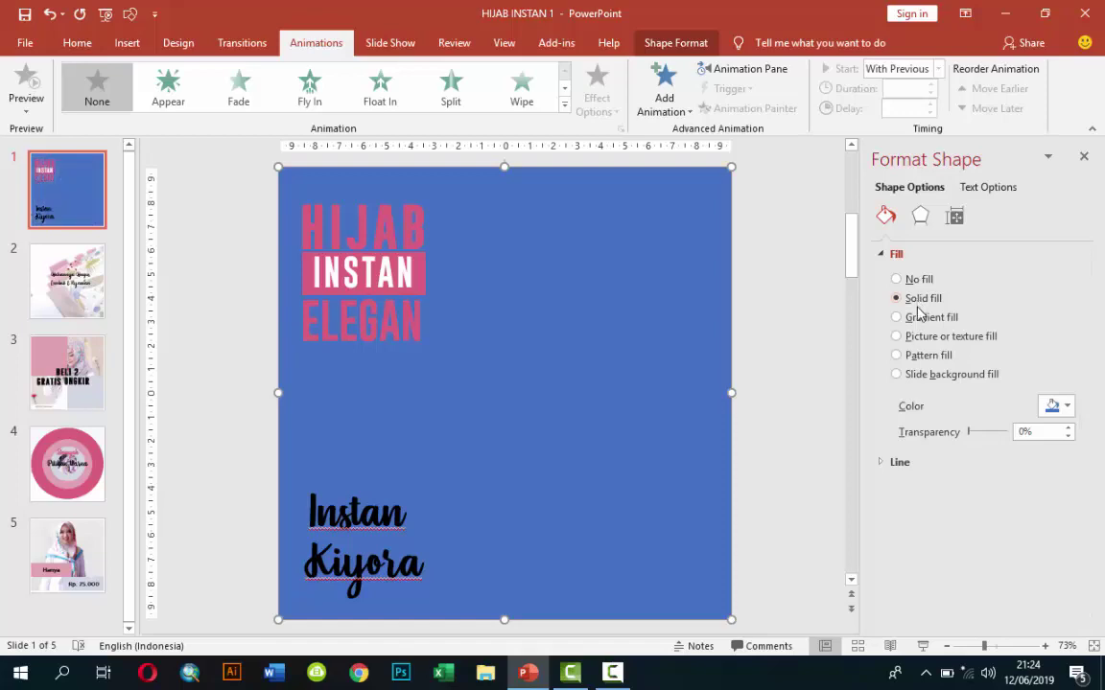
pyautogui.click(917, 338)
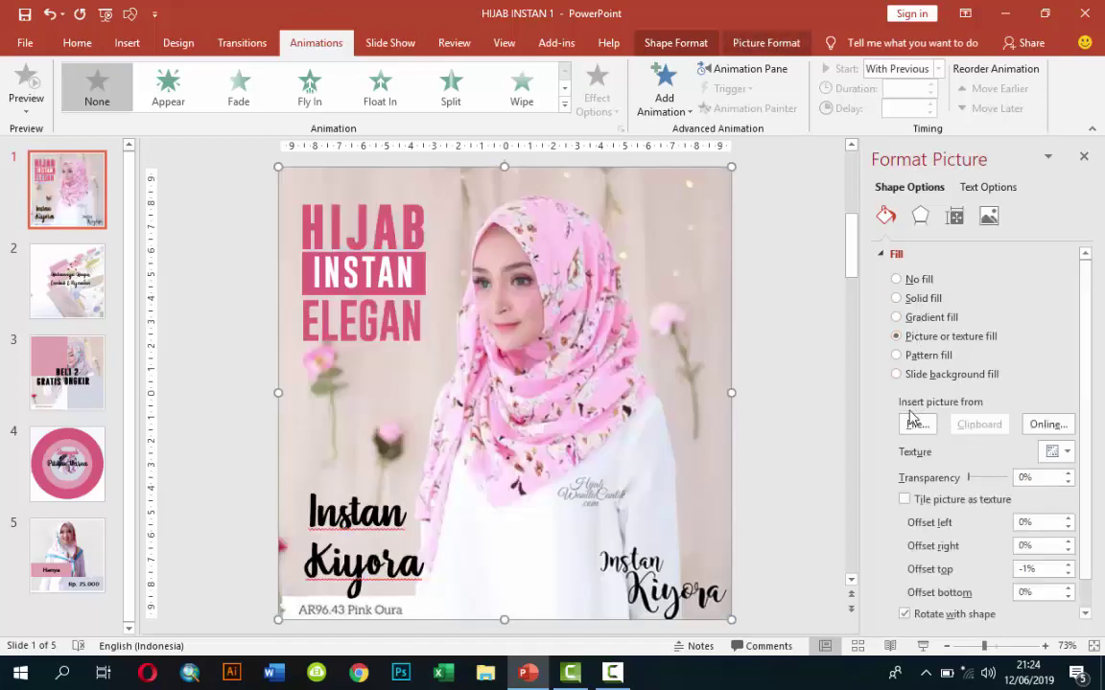
pyautogui.click(920, 428)
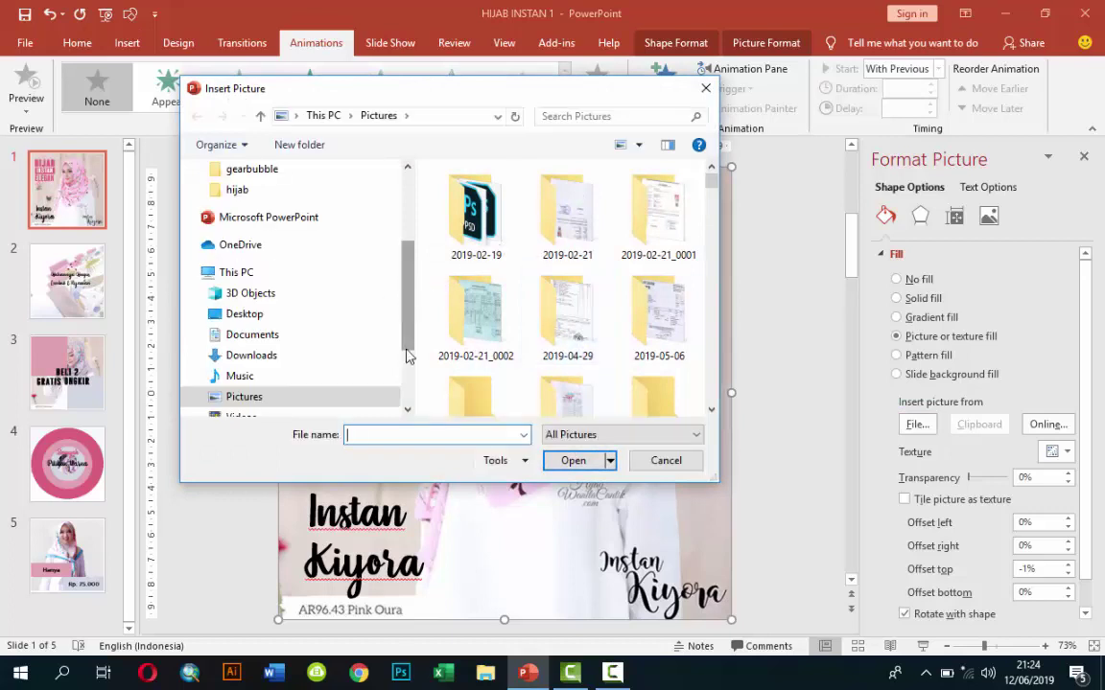
# Navigate Local Disk (I:) > VIDEO TUTORIAL YOUTUBE > IMAGE to the hijab image folder.
pyautogui.scroll(-2, 407, 353)
pyautogui.click(195, 337)
pyautogui.scroll(2, 387, 328)
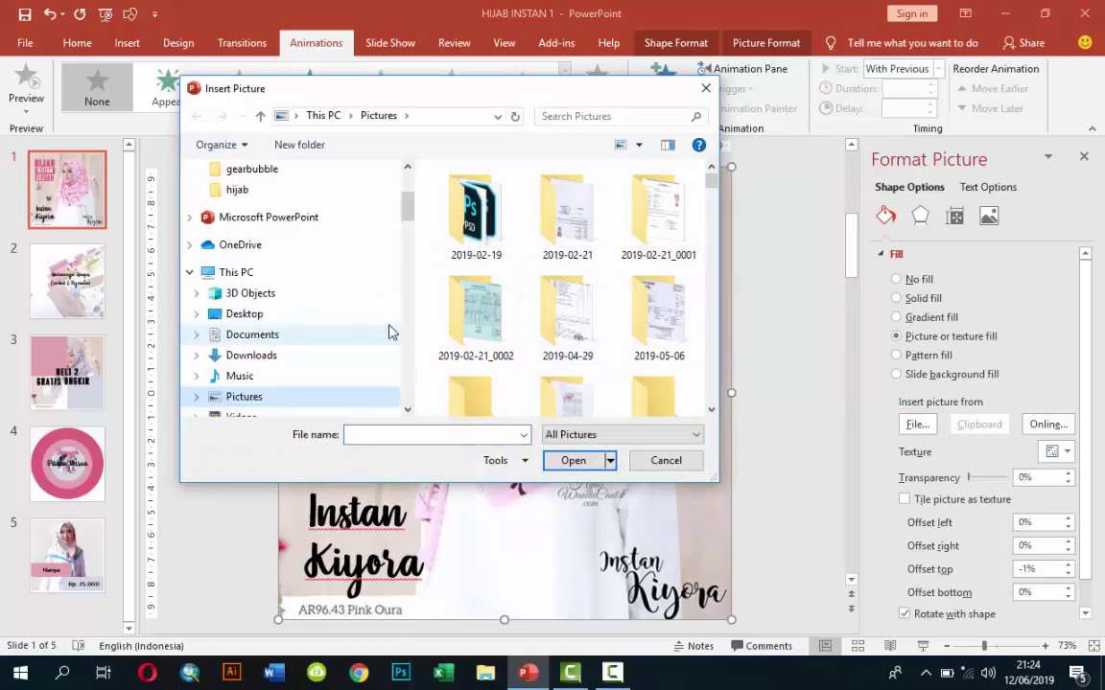
pyautogui.scroll(-2, 388, 328)
pyautogui.scroll(-2, 377, 328)
pyautogui.scroll(-2, 377, 331)
pyautogui.scroll(-2, 380, 319)
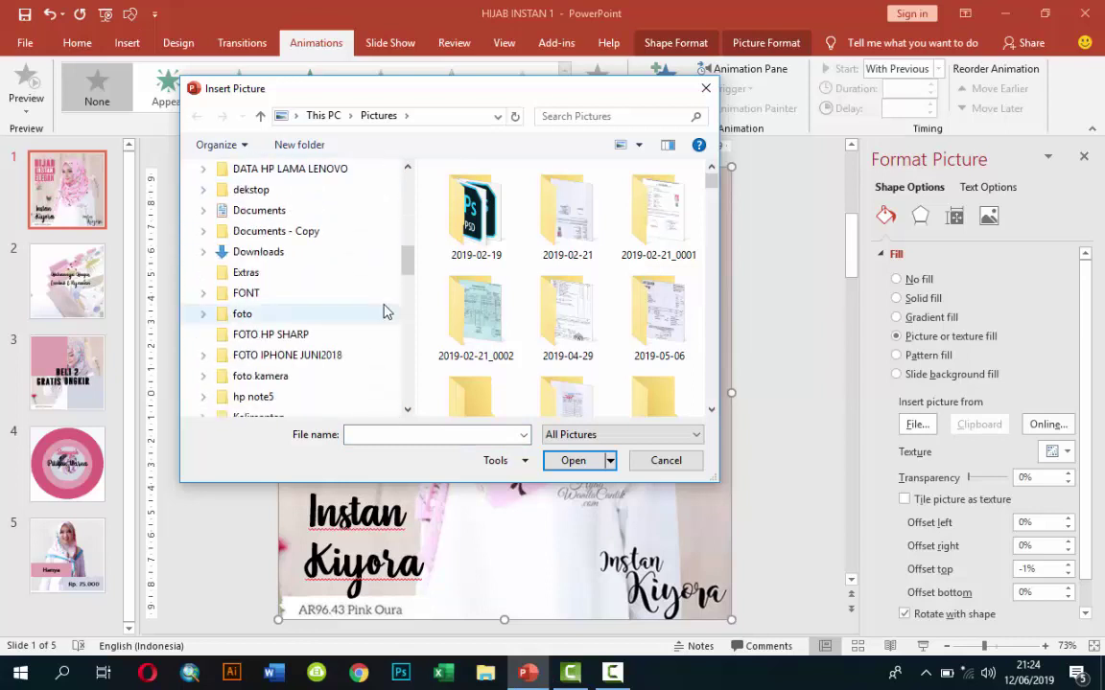
pyautogui.scroll(-2, 402, 307)
pyautogui.click(408, 316)
pyautogui.scroll(3, 409, 318)
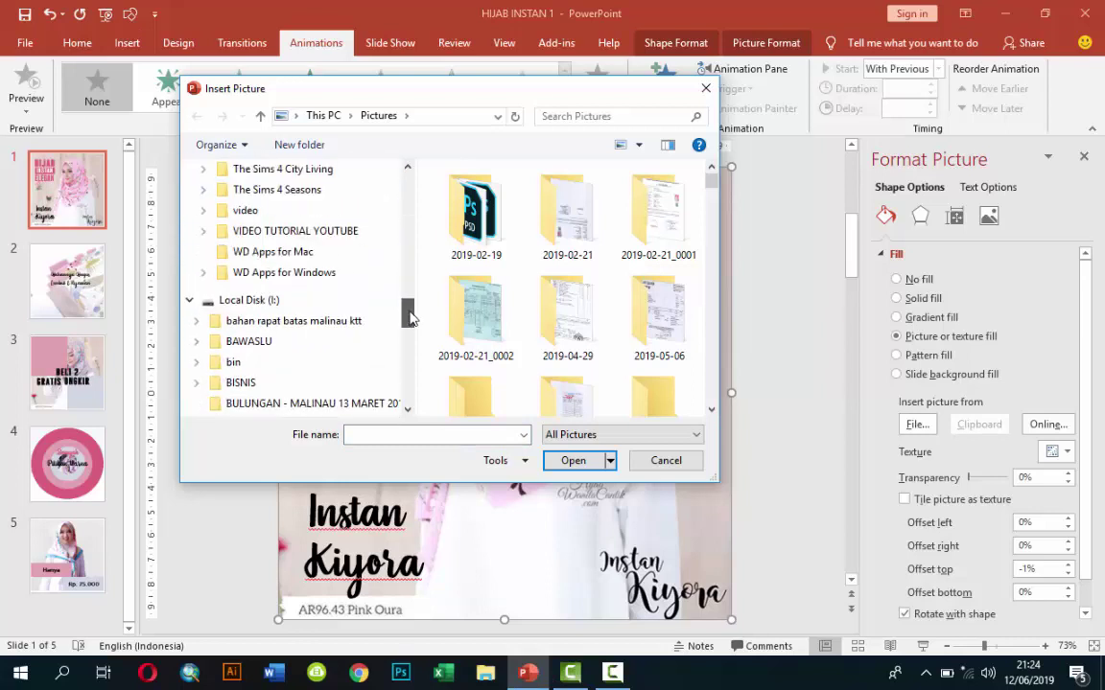
pyautogui.click(266, 276)
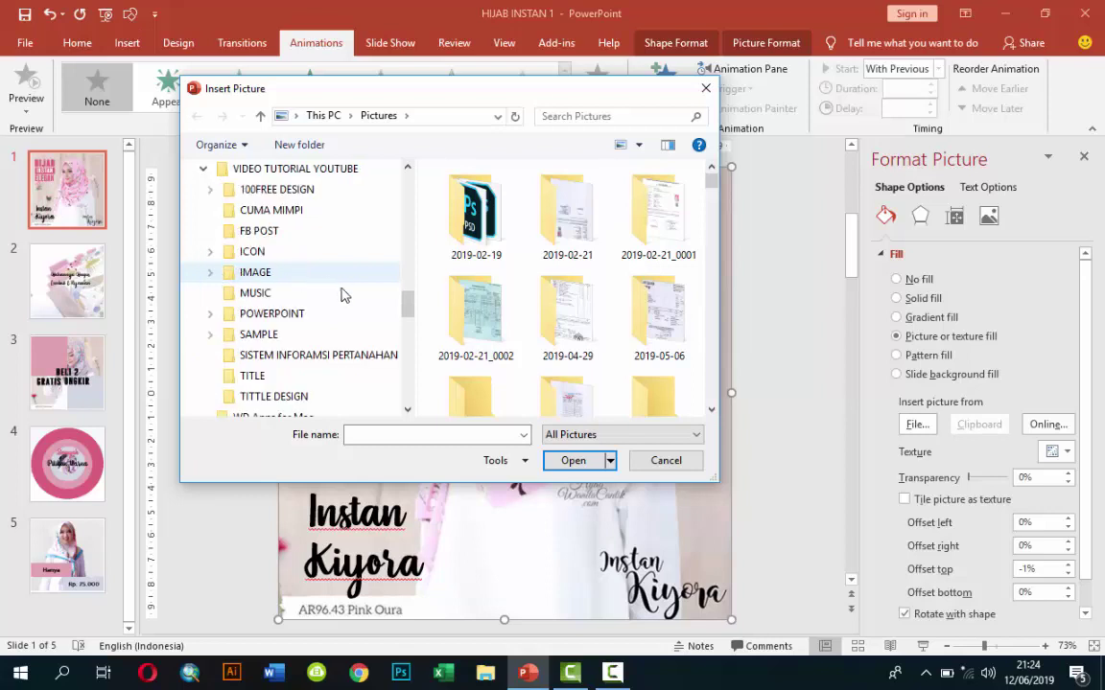
pyautogui.click(278, 275)
pyautogui.click(208, 273)
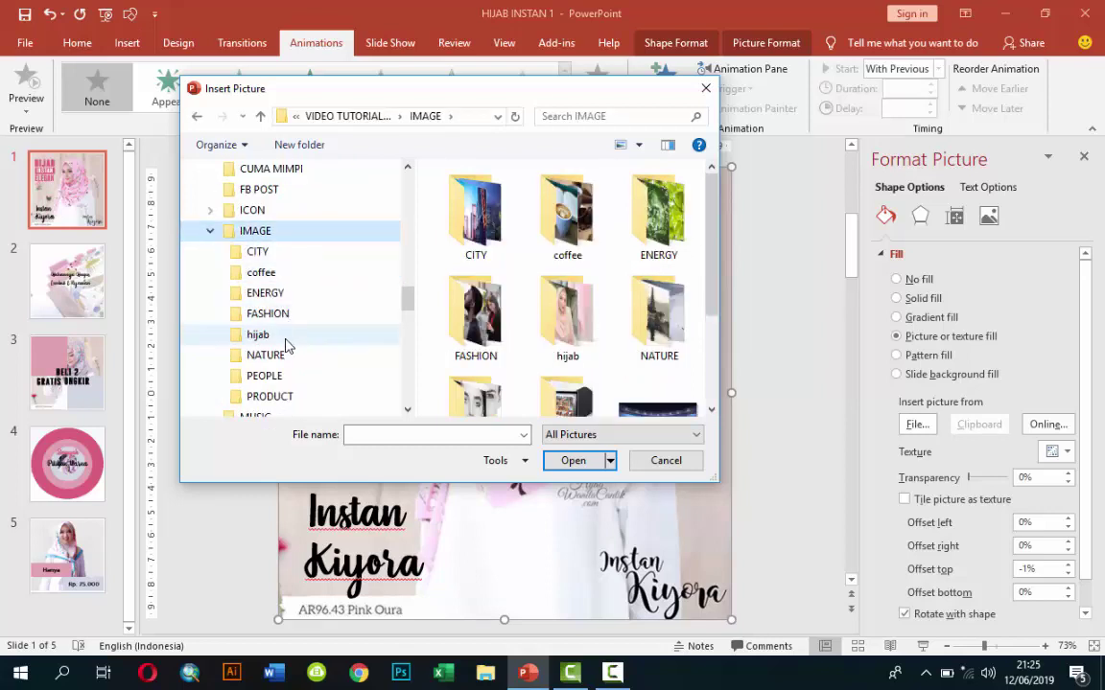
pyautogui.click(278, 334)
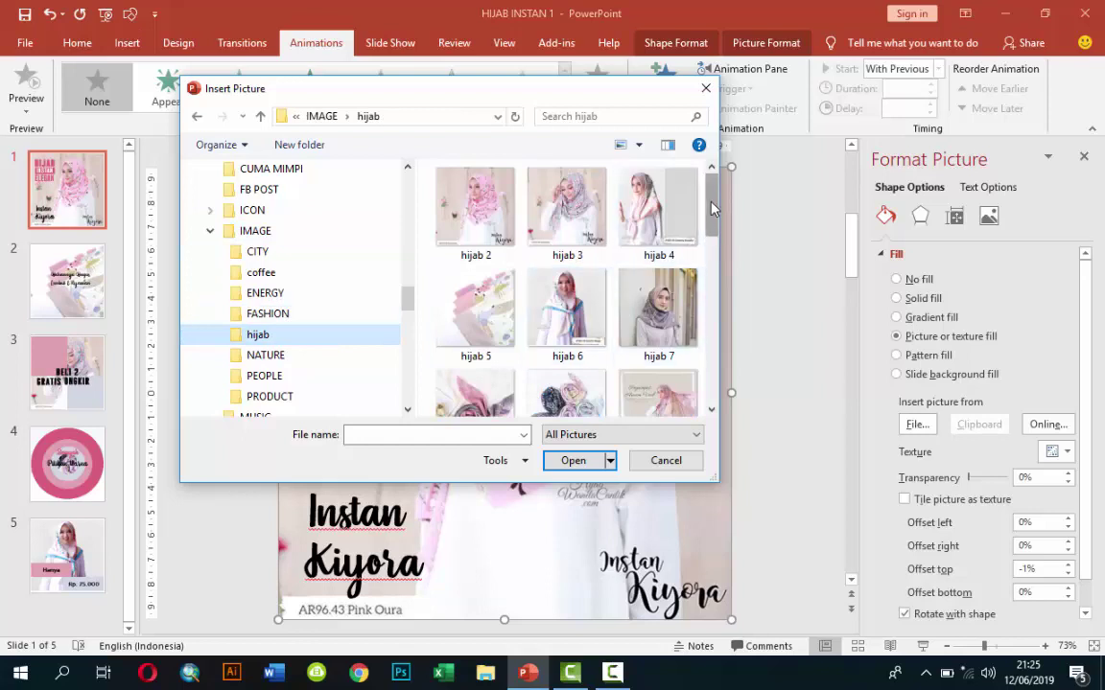
# Fill slide 1's photo with the hijab 17 image.
pyautogui.scroll(-1, 710, 251)
pyautogui.scroll(-1, 714, 250)
pyautogui.moveTo(714, 249); pyautogui.dragTo(714, 293)
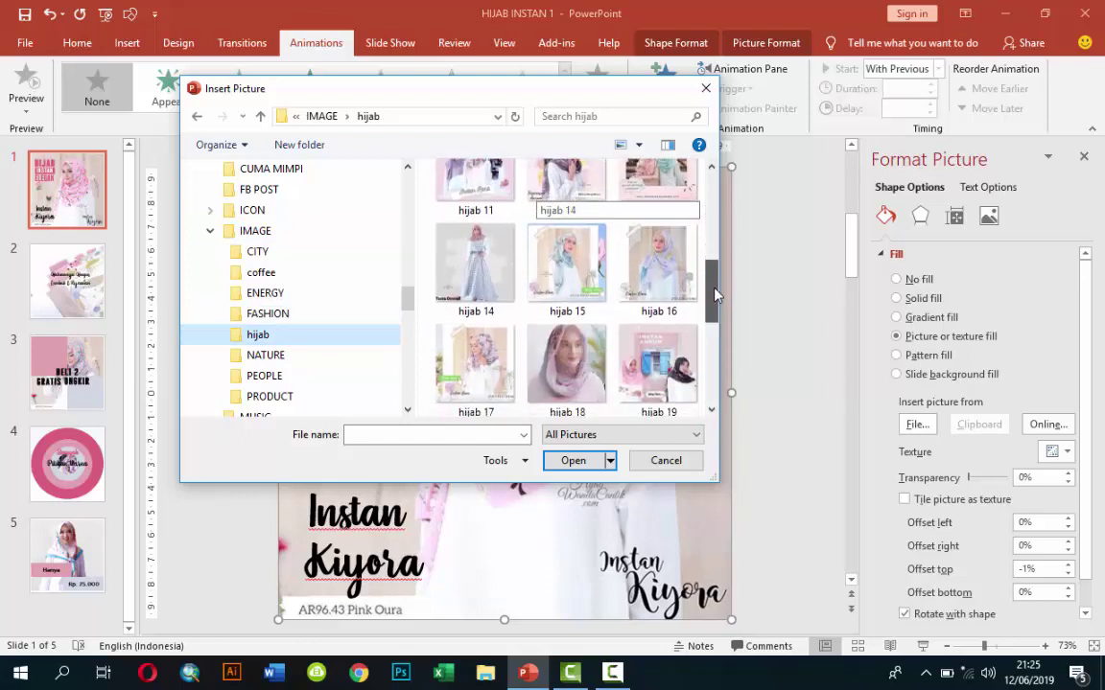
pyautogui.click(496, 368)
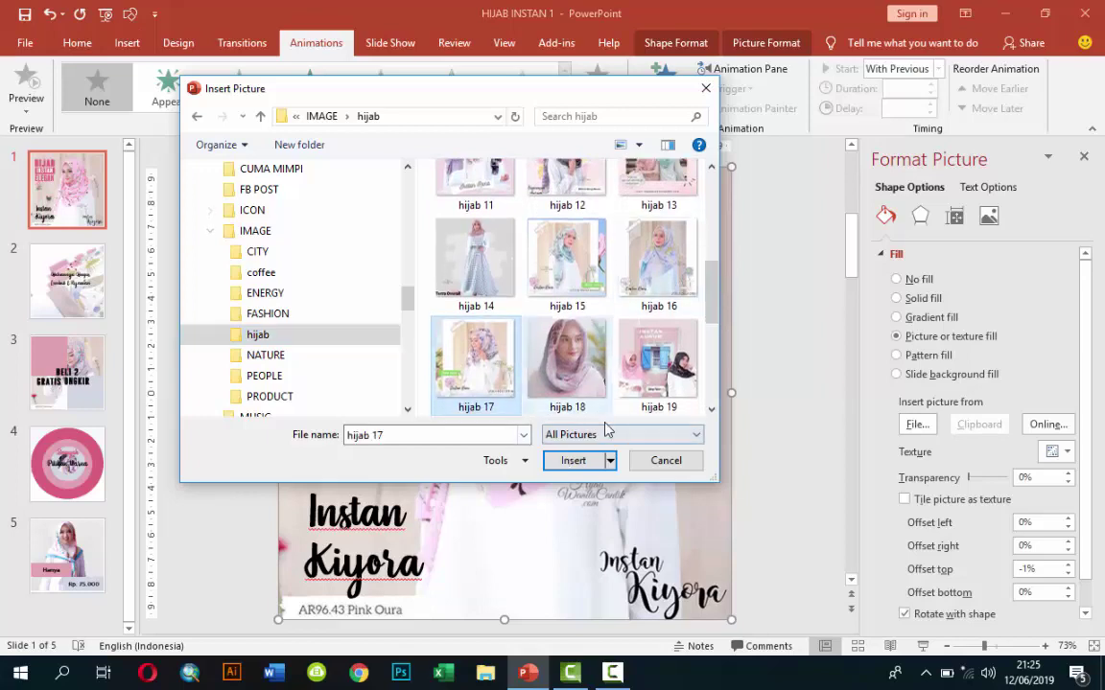
pyautogui.click(589, 459)
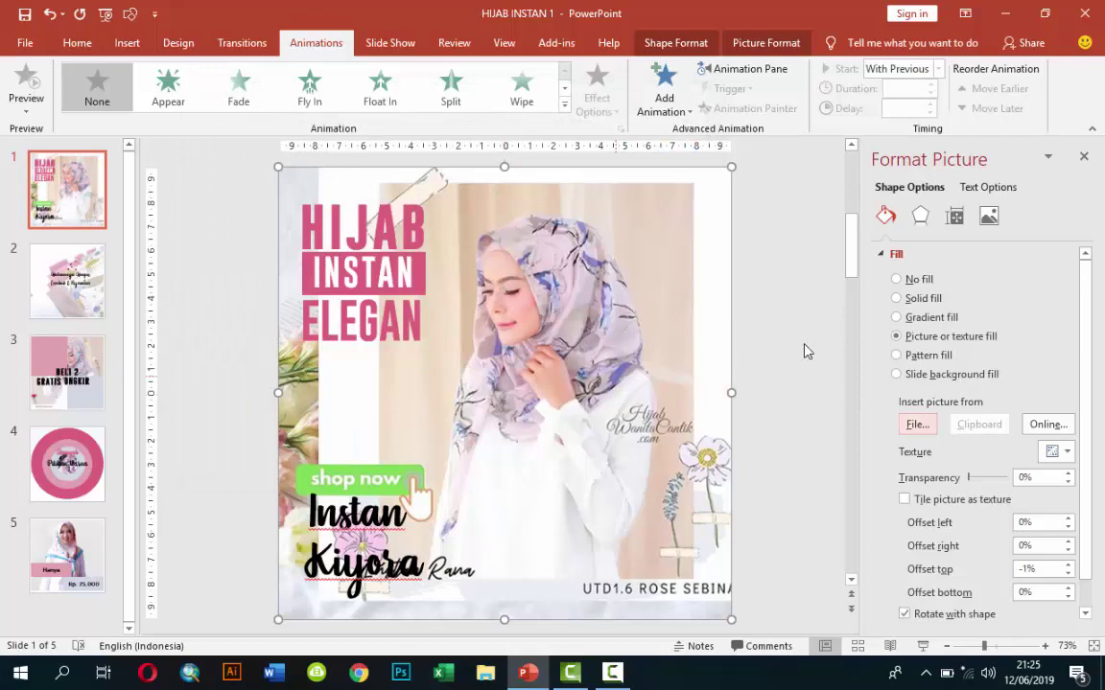
# Replace the fill with the hijab 2 image instead.
pyautogui.press('Return')
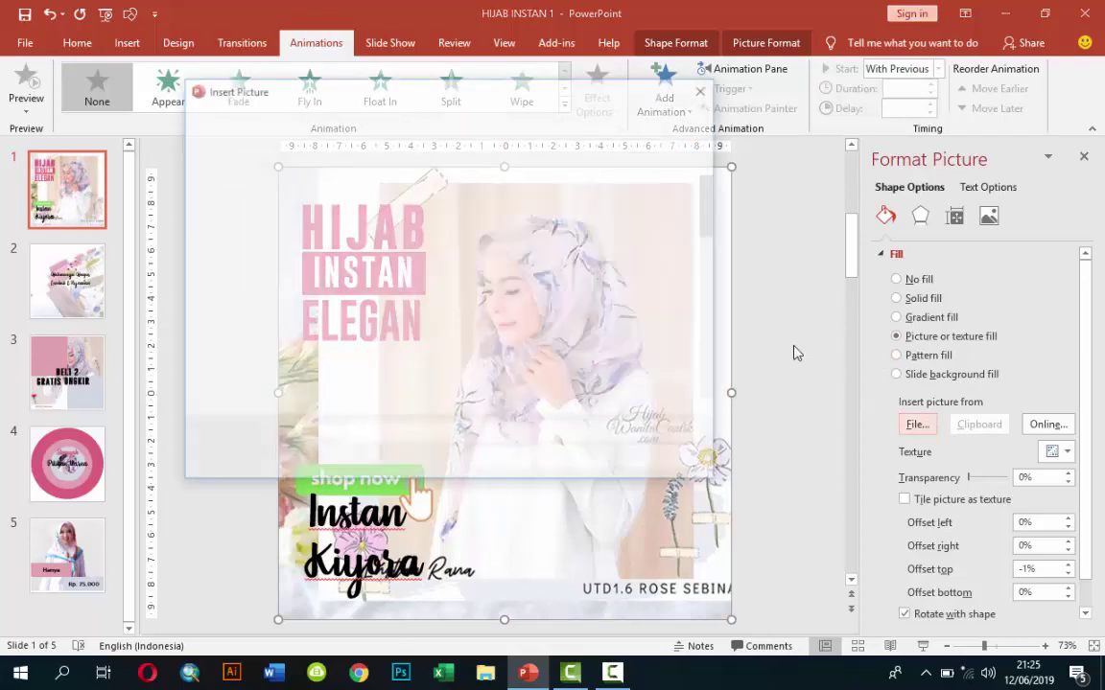
pyautogui.click(652, 209)
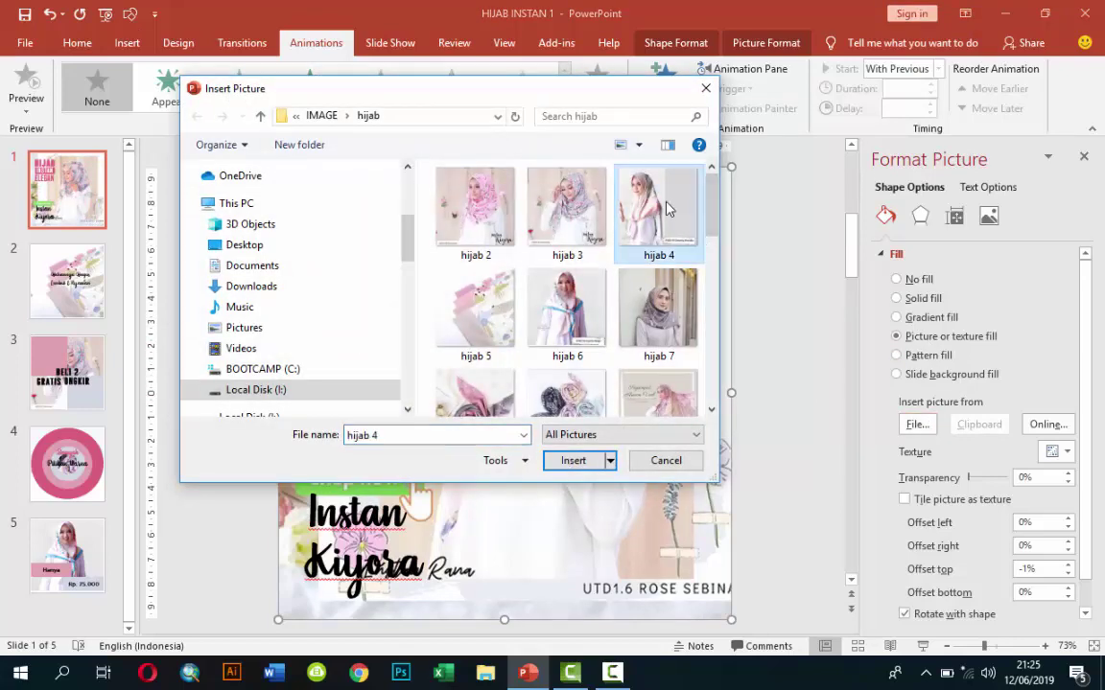
pyautogui.click(553, 247)
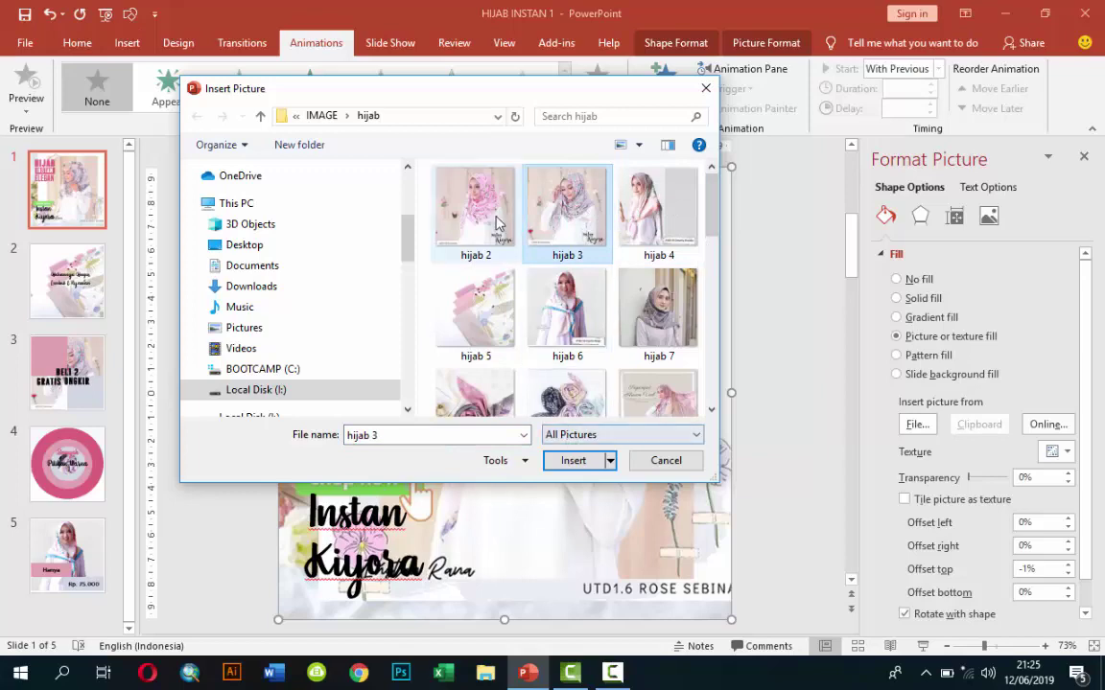
pyautogui.click(451, 204)
pyautogui.click(573, 459)
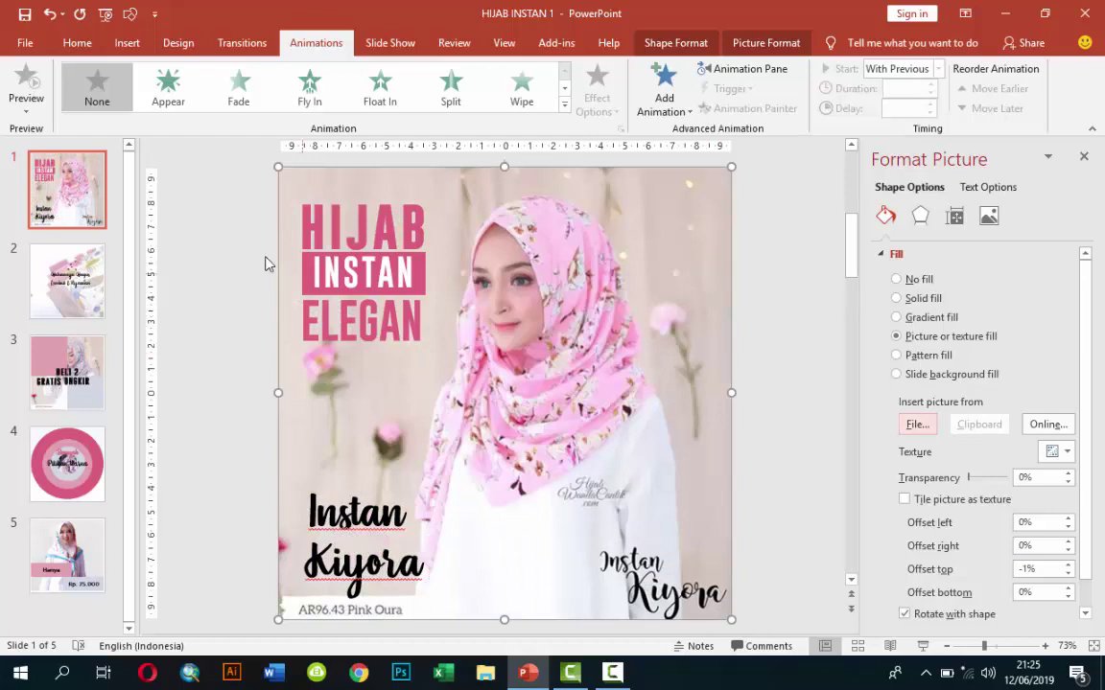
# Review slides 2–4, selecting the pictures on slides 3 and 4.
pyautogui.click(69, 251)
pyautogui.click(641, 268)
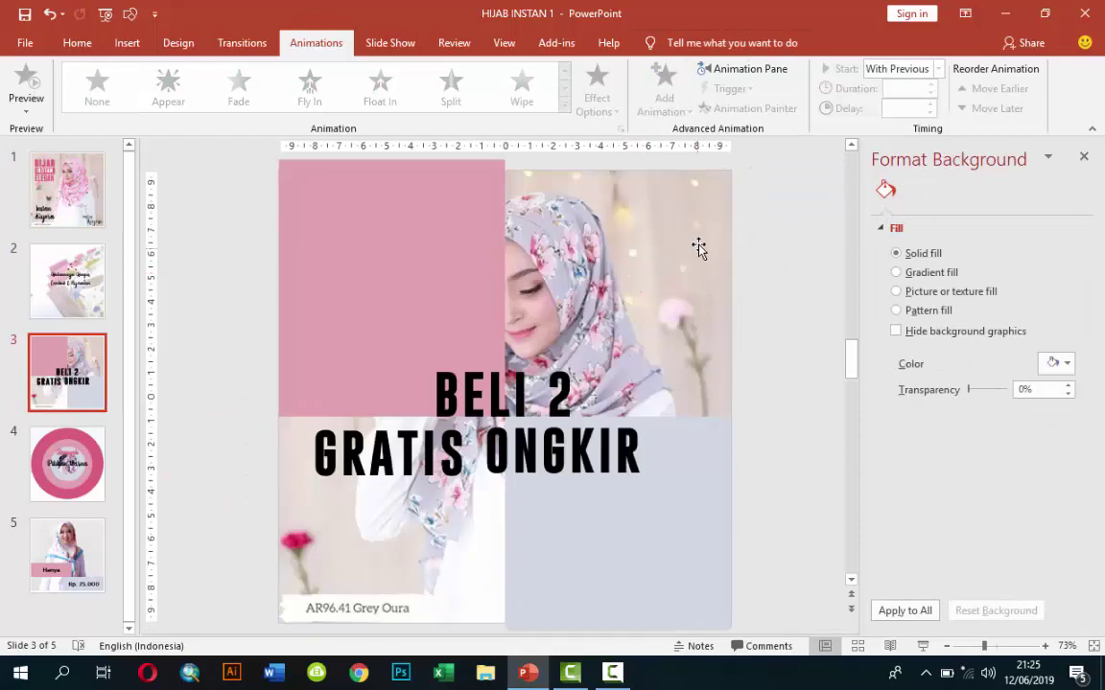
pyautogui.click(698, 242)
pyautogui.click(109, 466)
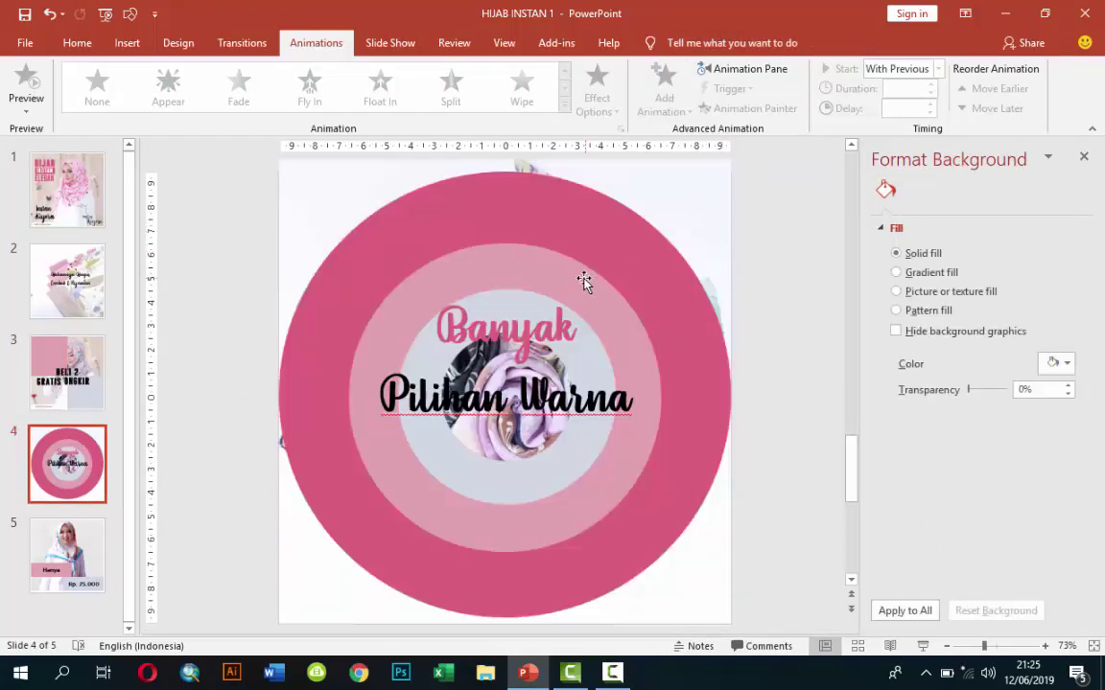
pyautogui.click(662, 185)
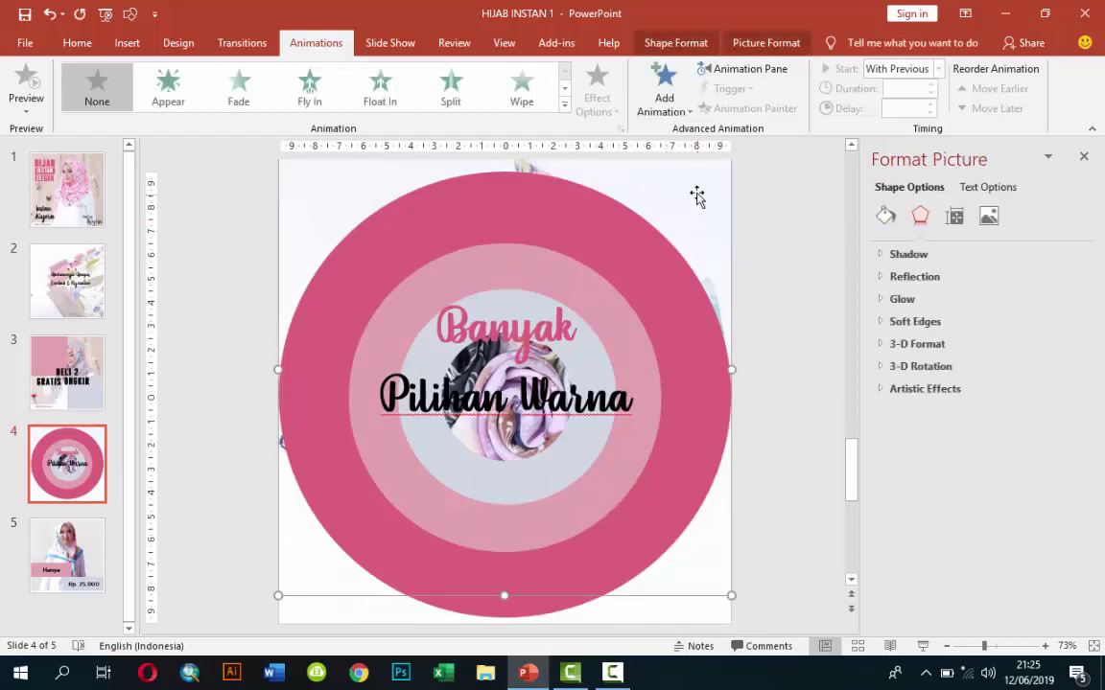
# Go to slide 5 and inspect its picture's fill settings and context menu without changes.
pyautogui.click(138, 504)
pyautogui.press('Down')
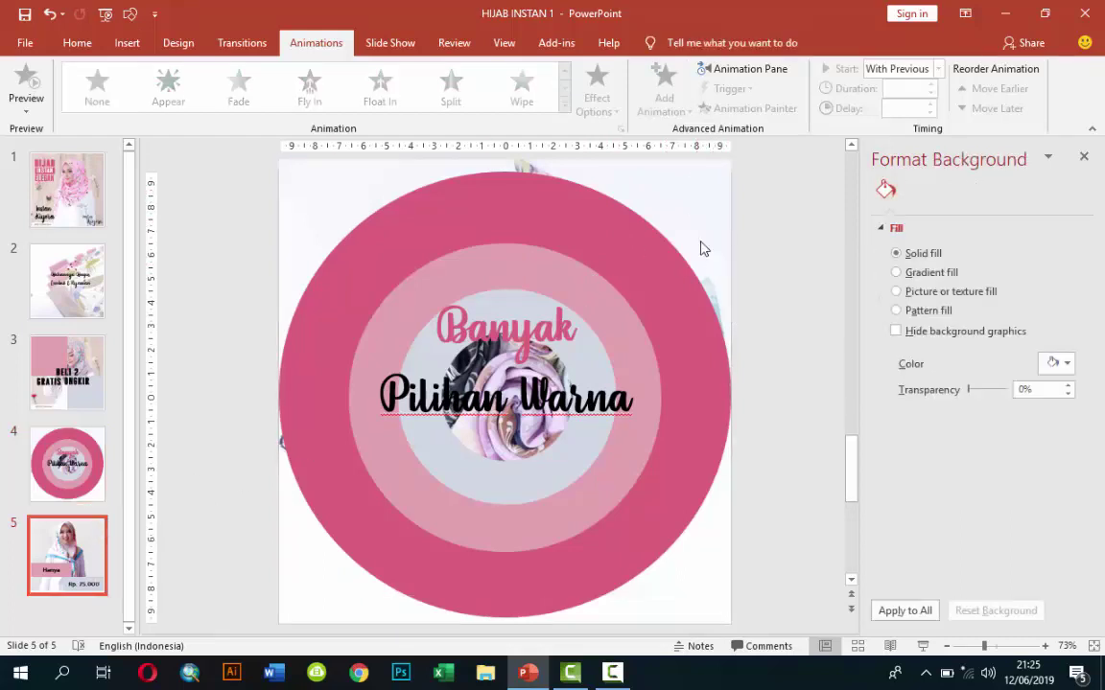
pyautogui.click(688, 218)
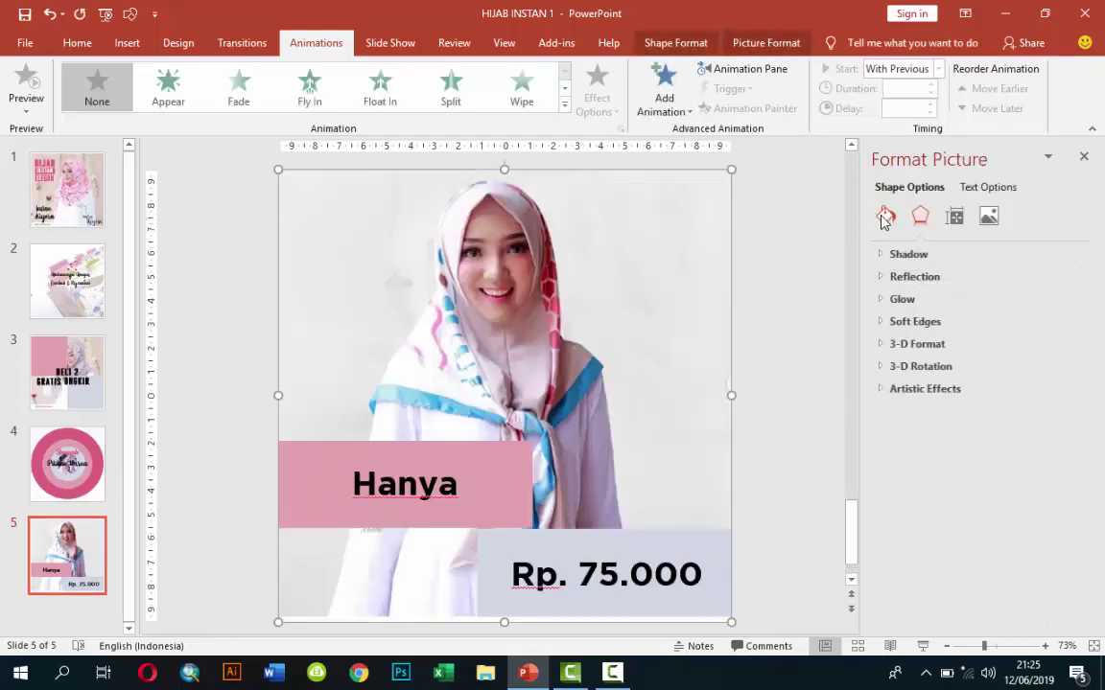
pyautogui.click(884, 218)
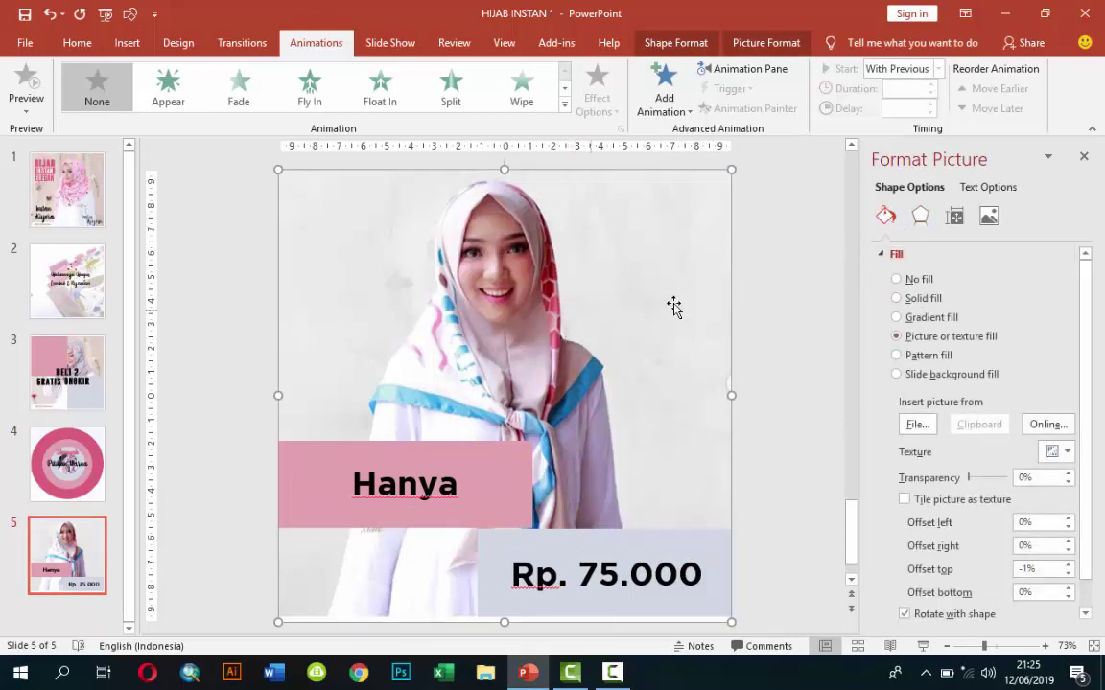
pyautogui.rightClick(694, 335)
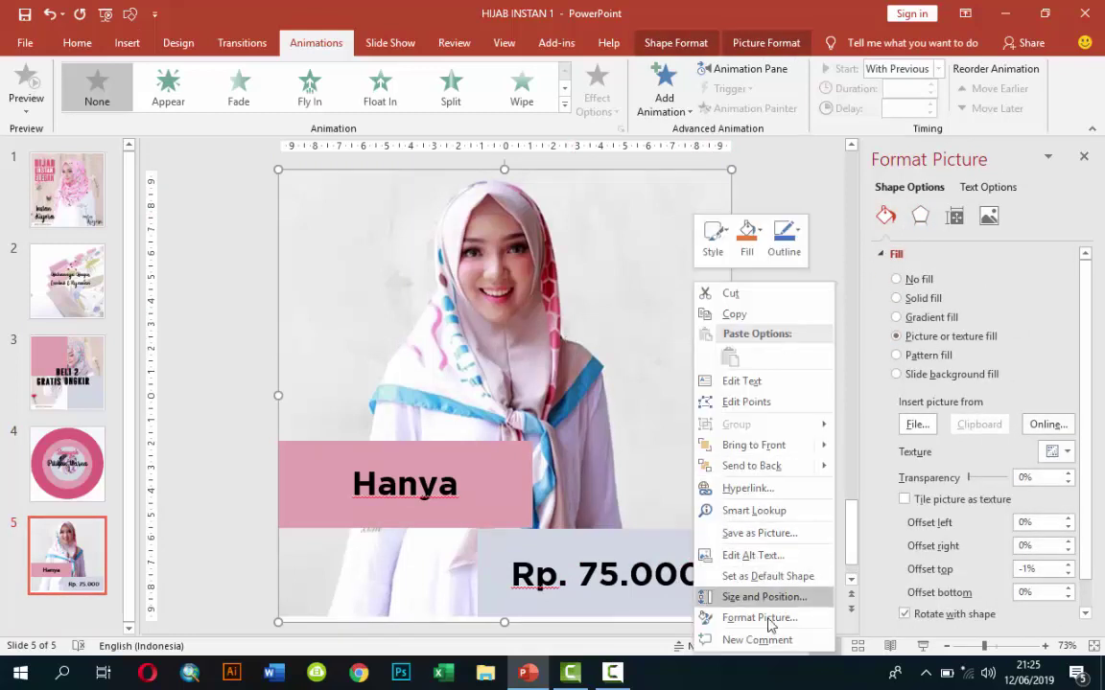
pyautogui.moveTo(767, 445)
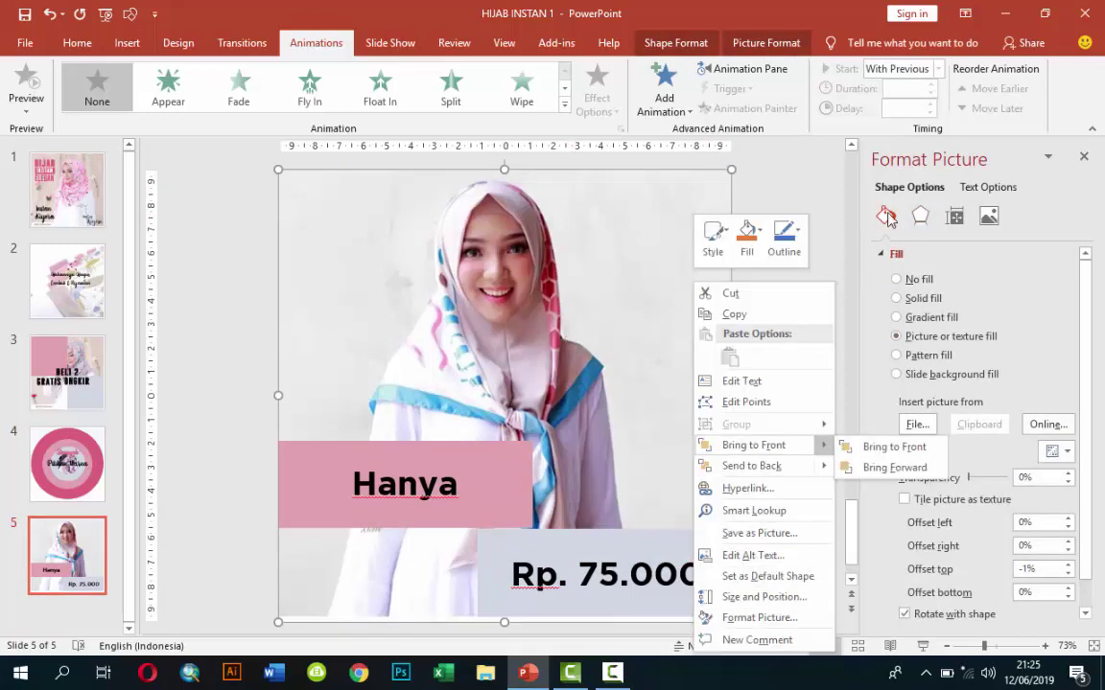
pyautogui.click(868, 341)
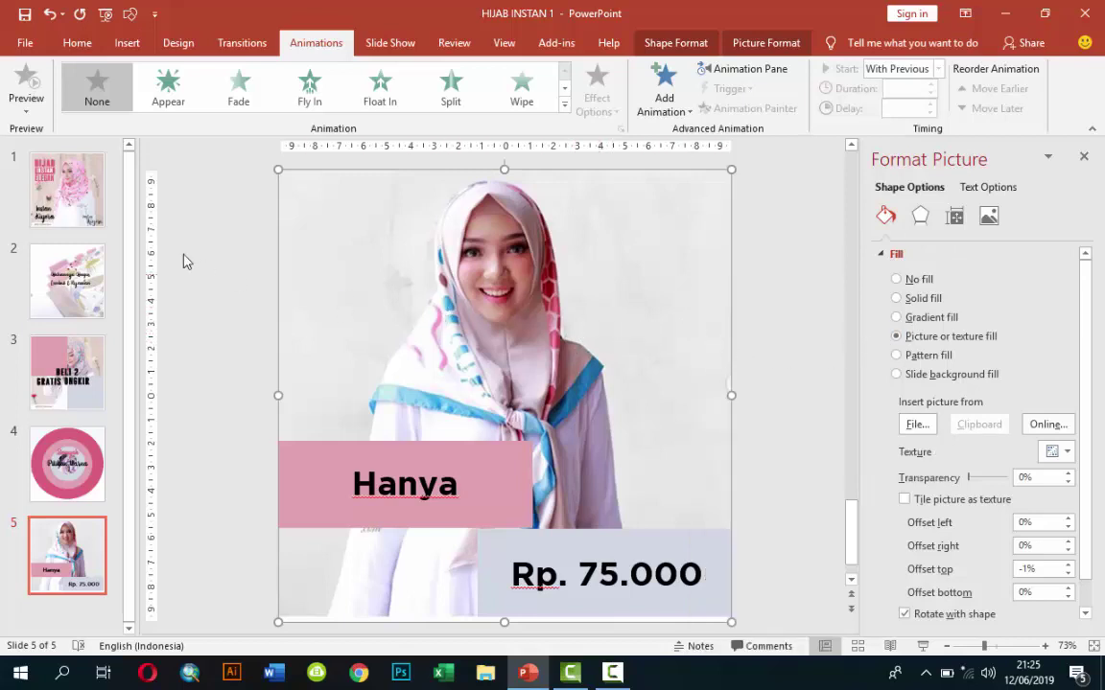
# Return to slide 1 and inspect the HIJAB title text box.
pyautogui.click(85, 187)
pyautogui.click(377, 232)
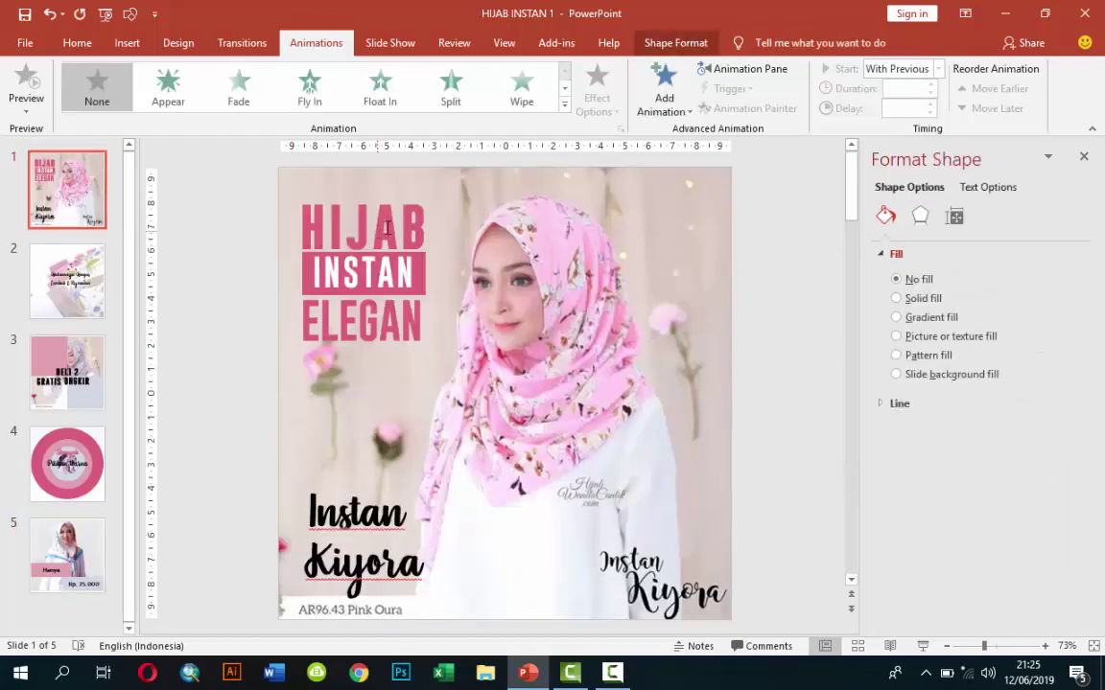
pyautogui.moveTo(314, 219); pyautogui.dragTo(441, 220)
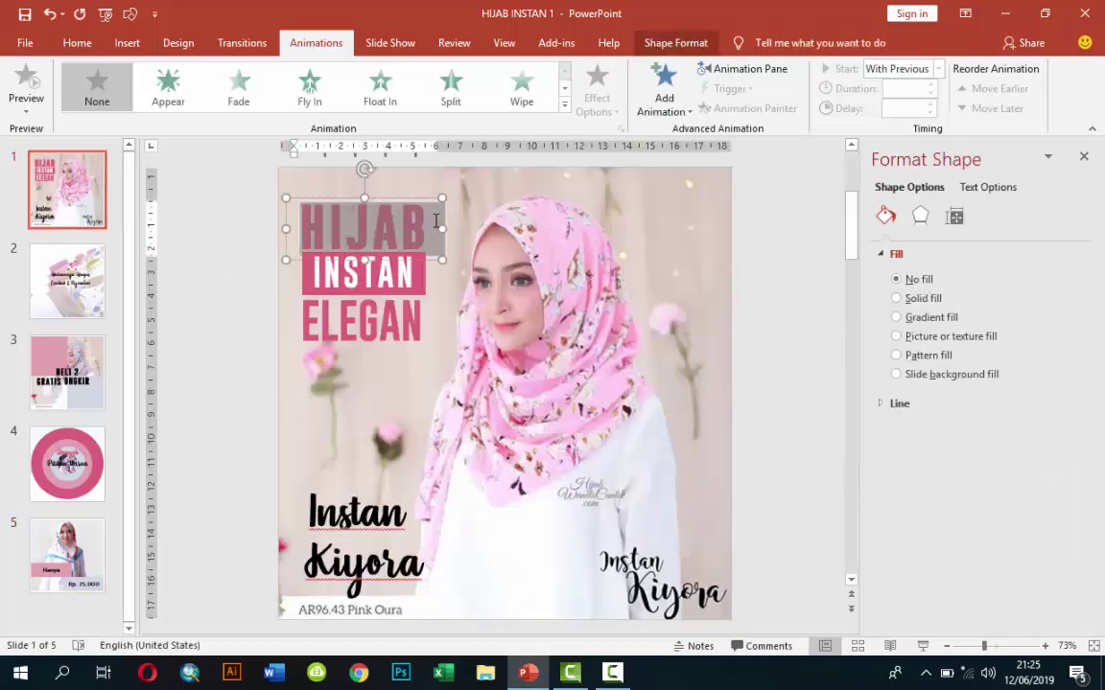
pyautogui.click(250, 221)
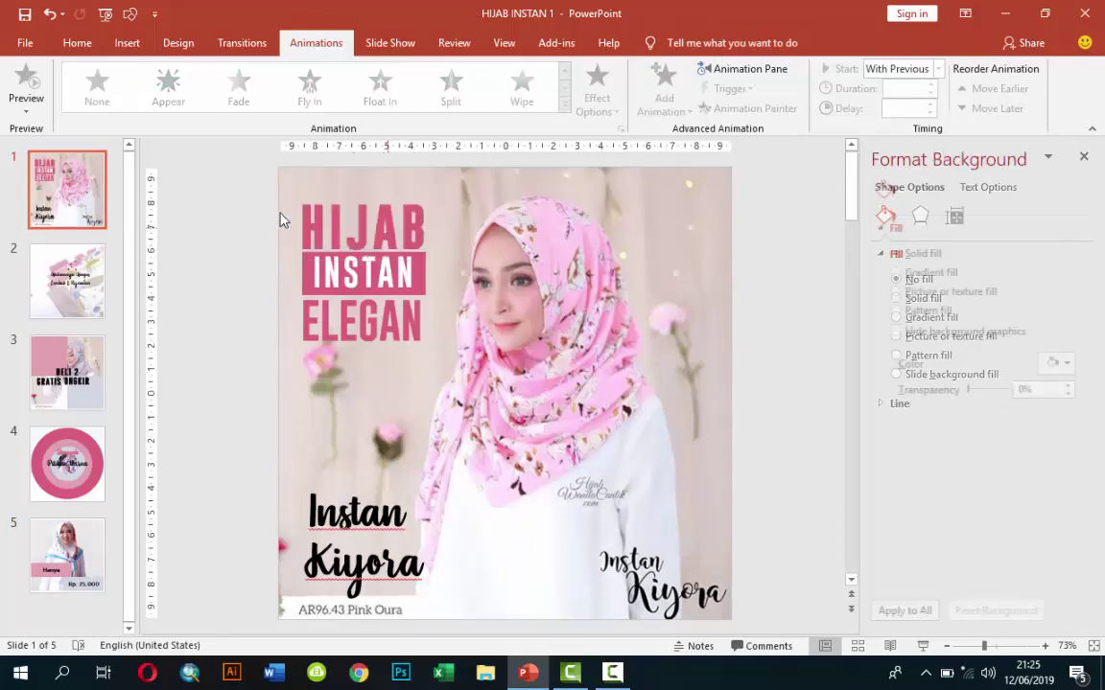
pyautogui.click(364, 251)
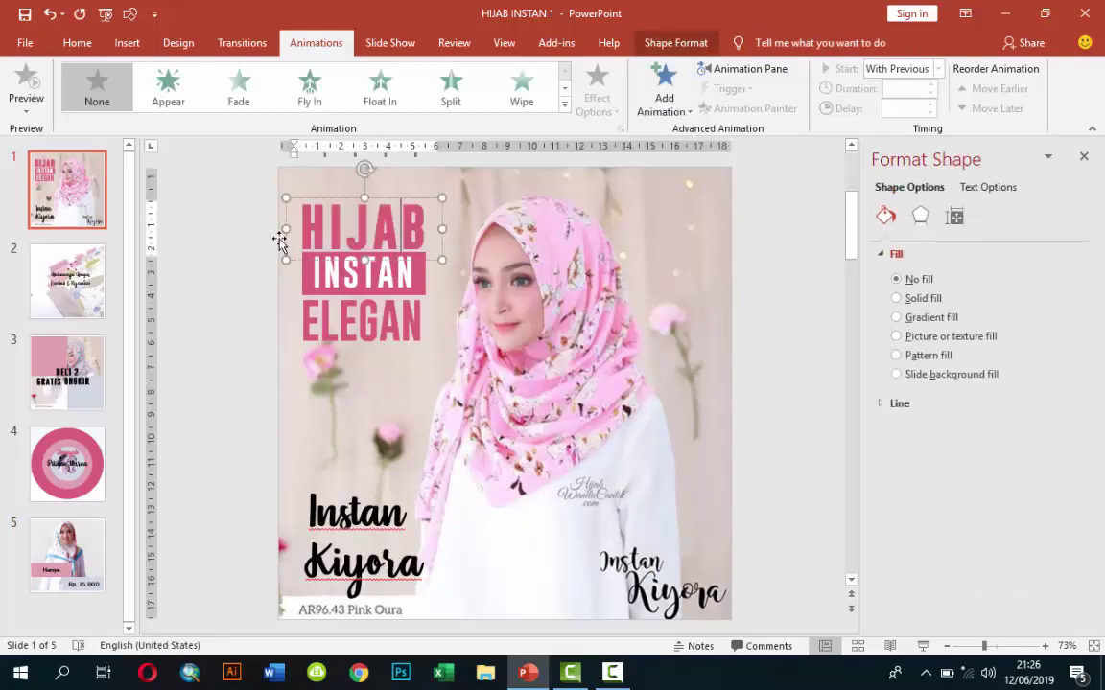
# Check the INSTAN and Instan Kiyora text boxes, close the Format Background pane, and select the picture.
pyautogui.click(375, 275)
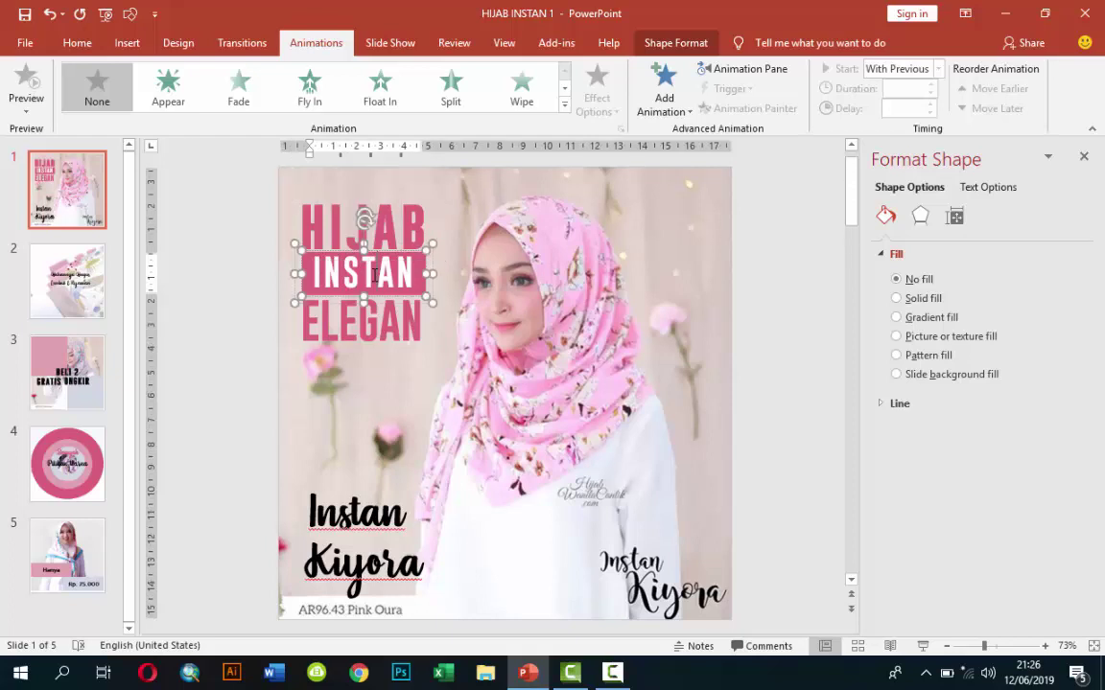
pyautogui.click(225, 254)
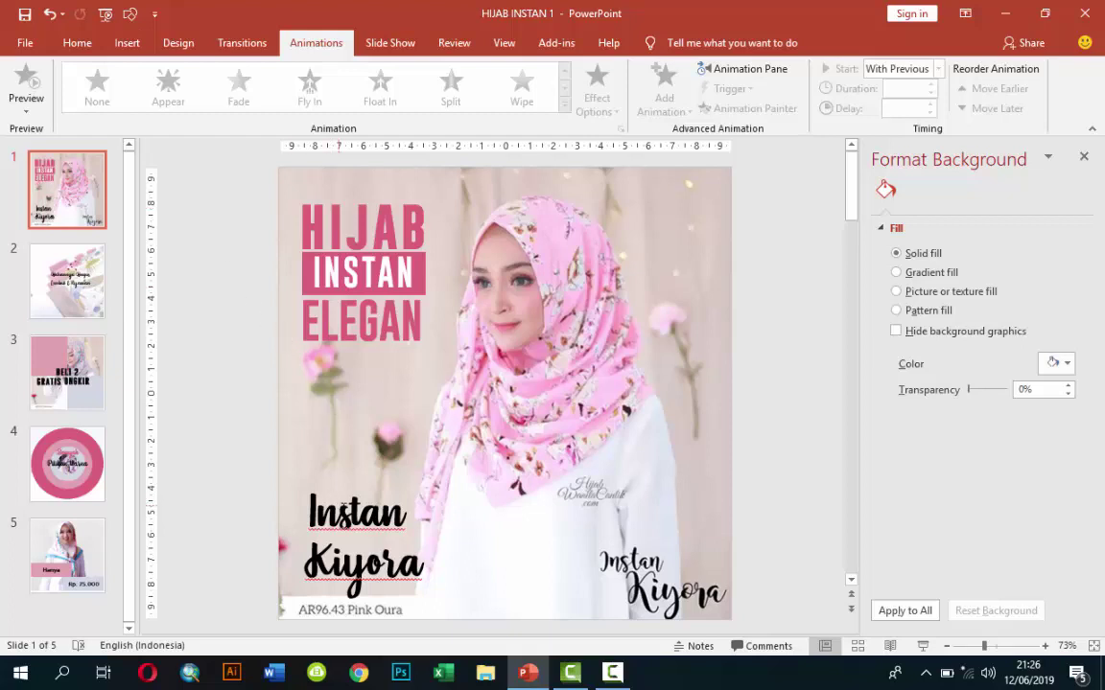
pyautogui.click(343, 508)
pyautogui.click(587, 284)
pyautogui.click(1084, 156)
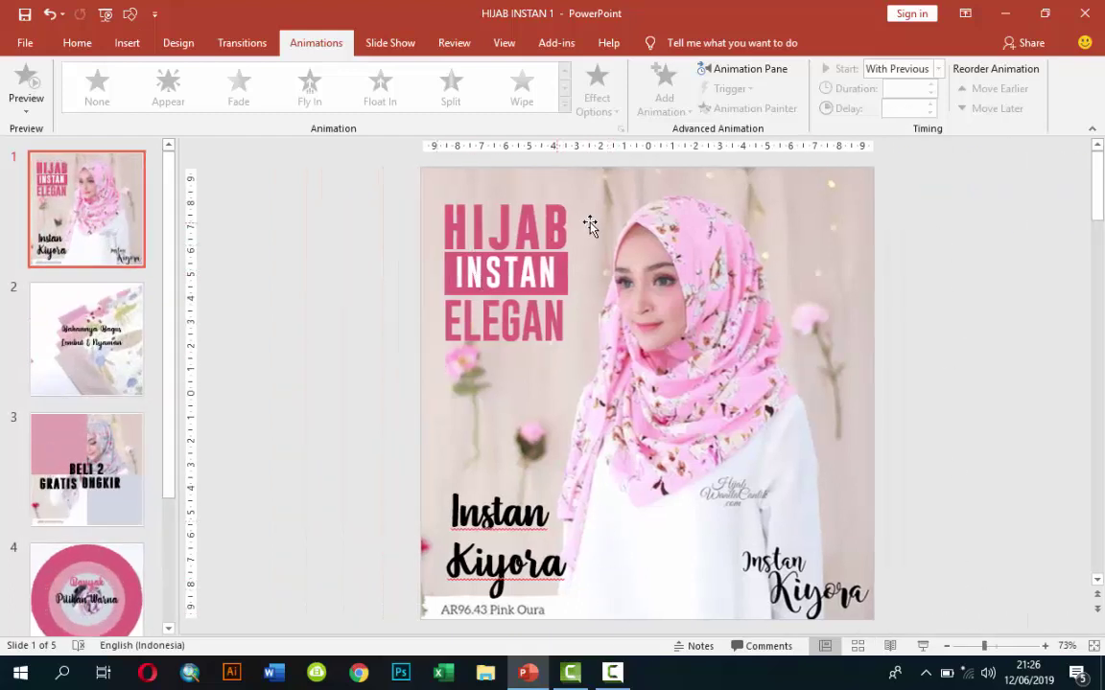
pyautogui.click(623, 201)
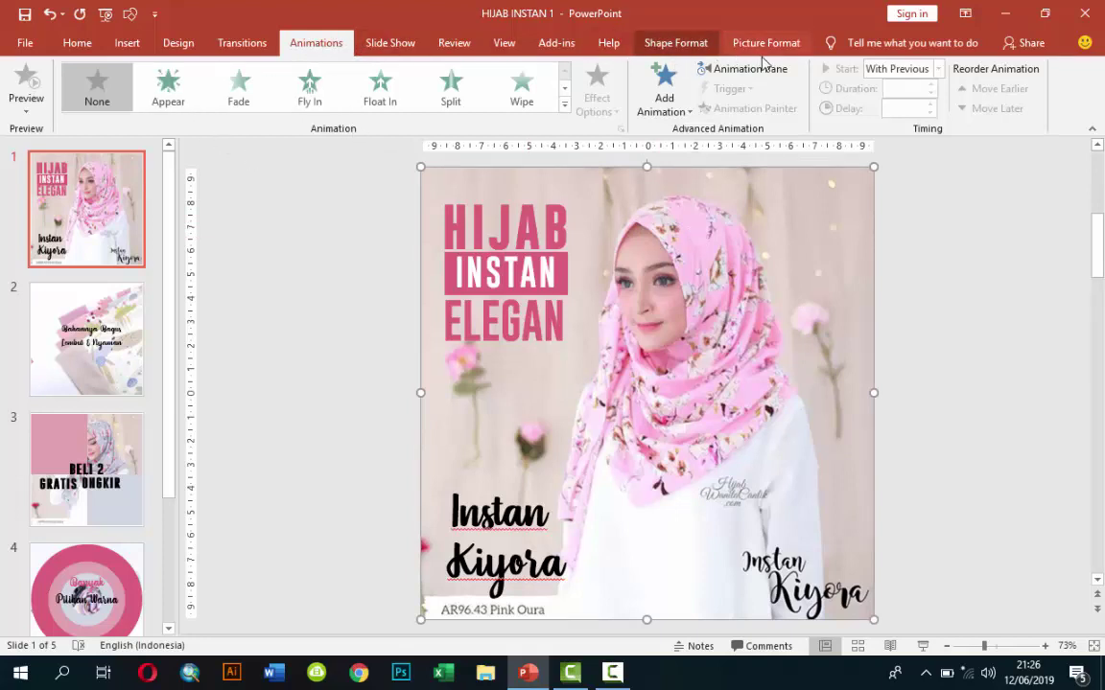
# Open the Animation Pane and give slide 1's picture a Grow/Shrink emphasis starting With Previous.
pyautogui.click(721, 69)
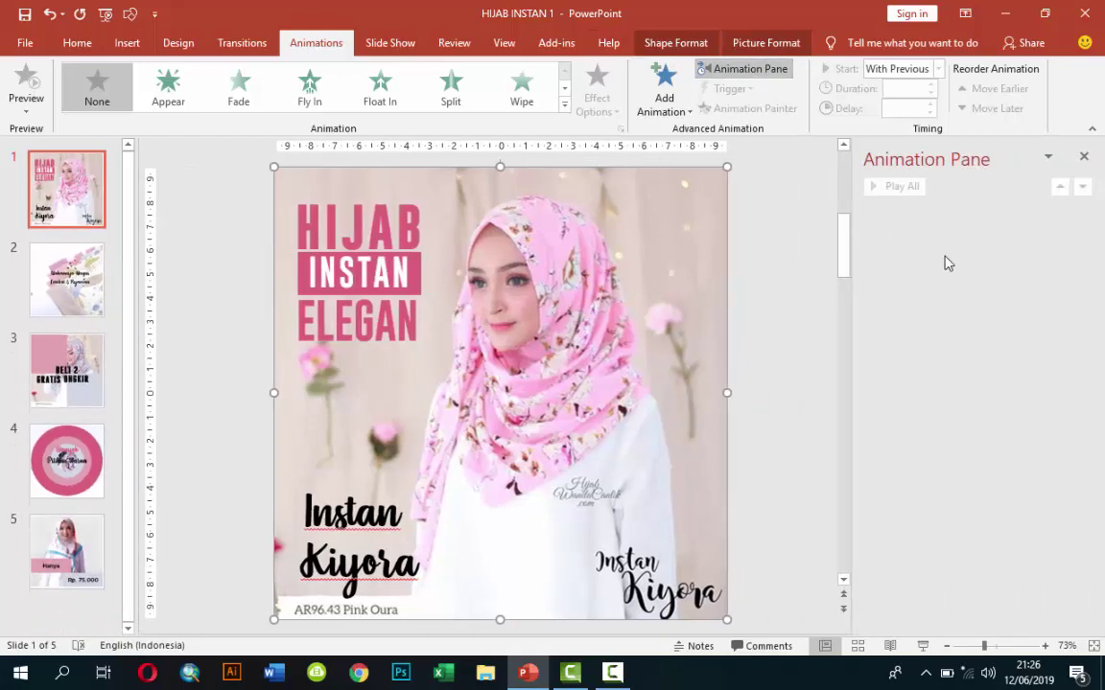
pyautogui.click(751, 246)
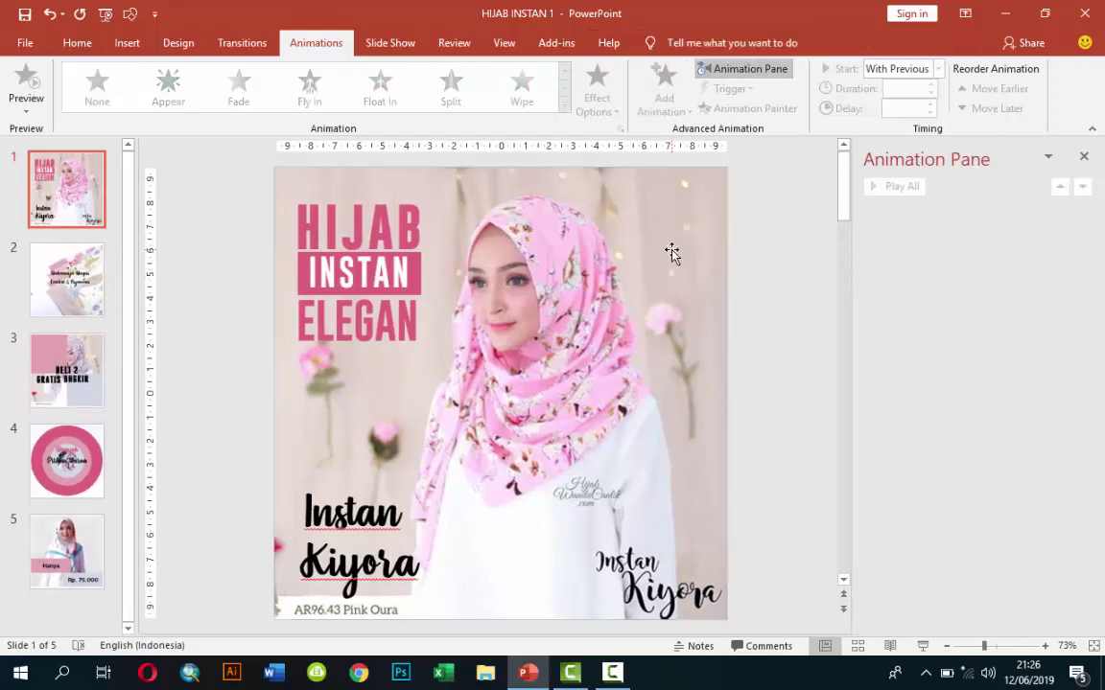
pyautogui.click(671, 249)
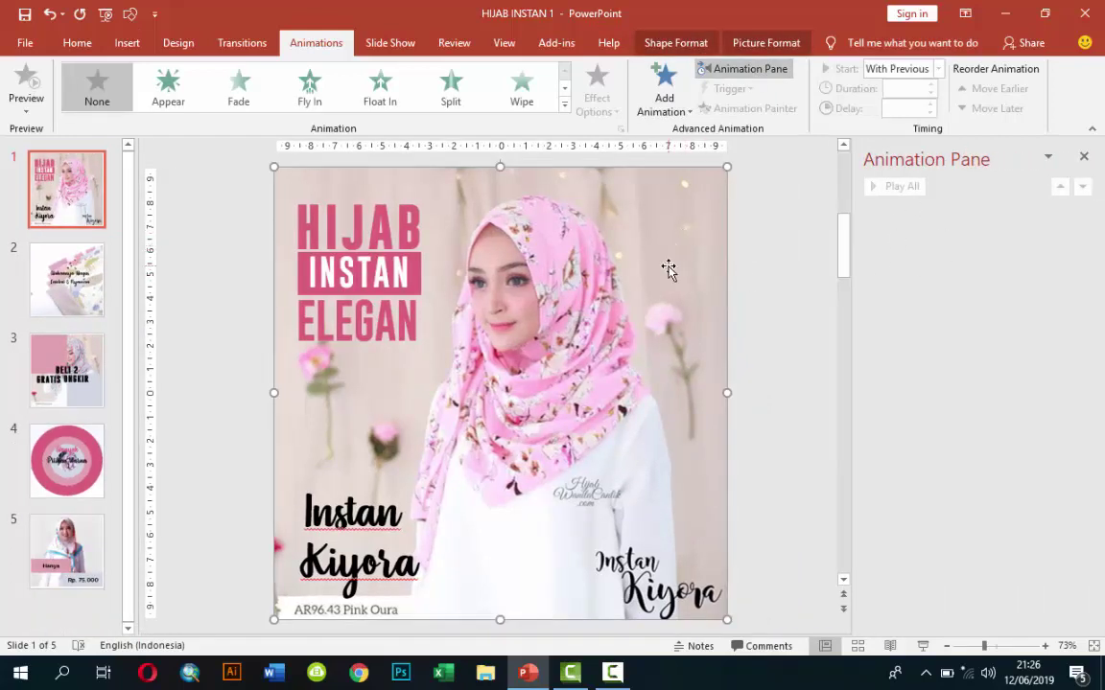
pyautogui.click(668, 83)
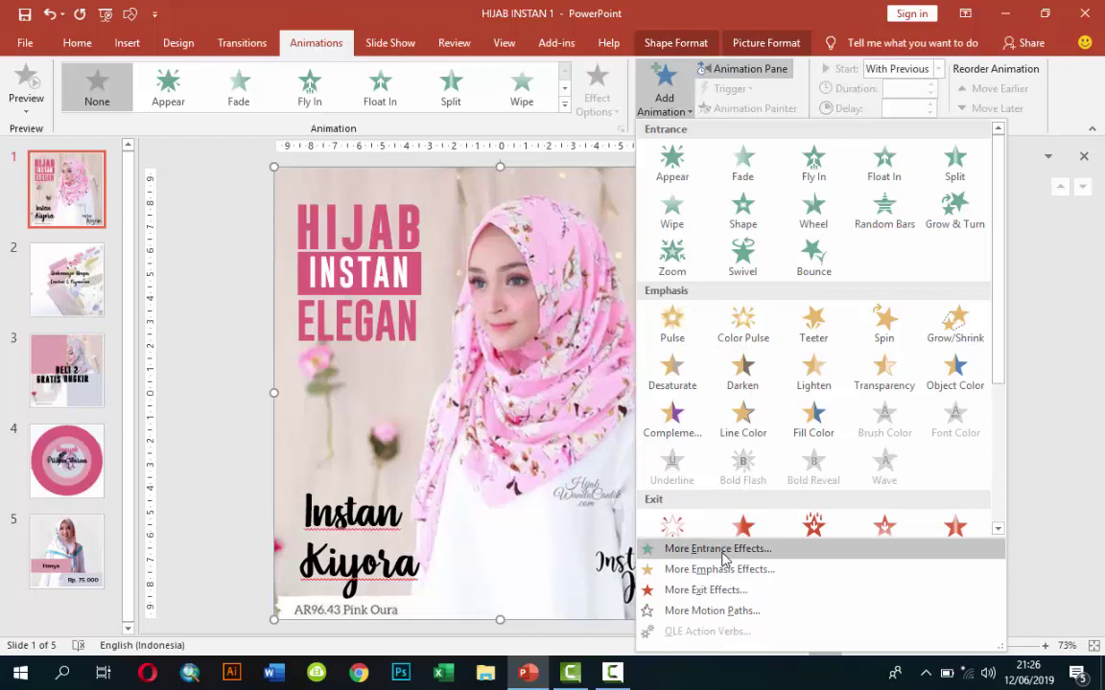
pyautogui.click(954, 338)
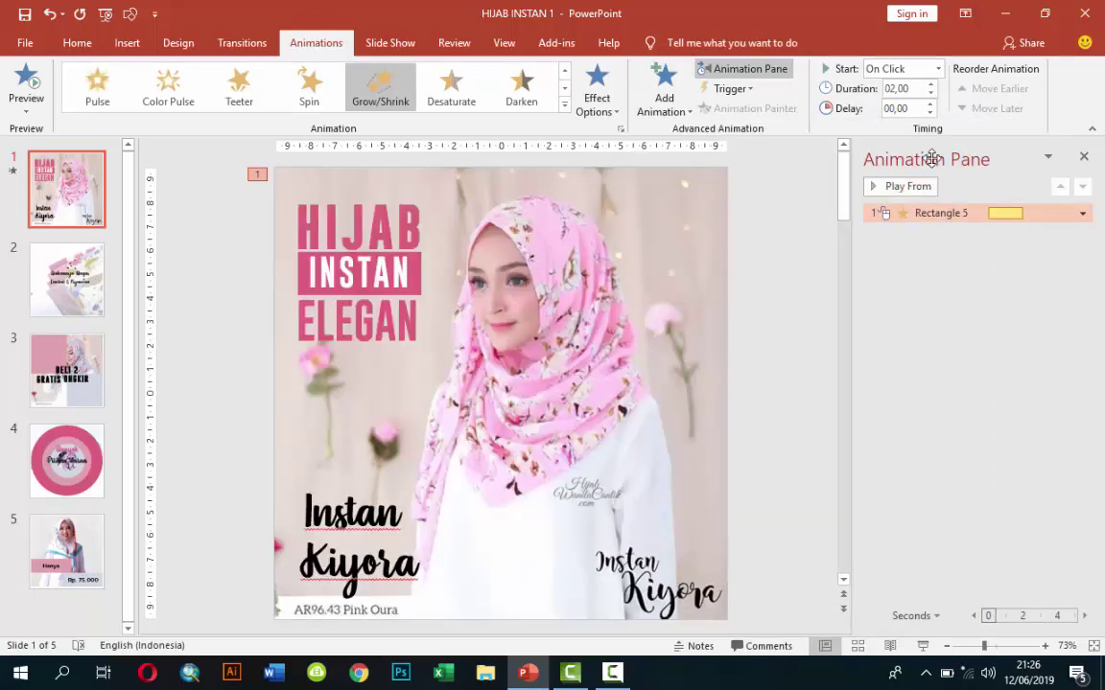
pyautogui.click(939, 69)
pyautogui.click(897, 104)
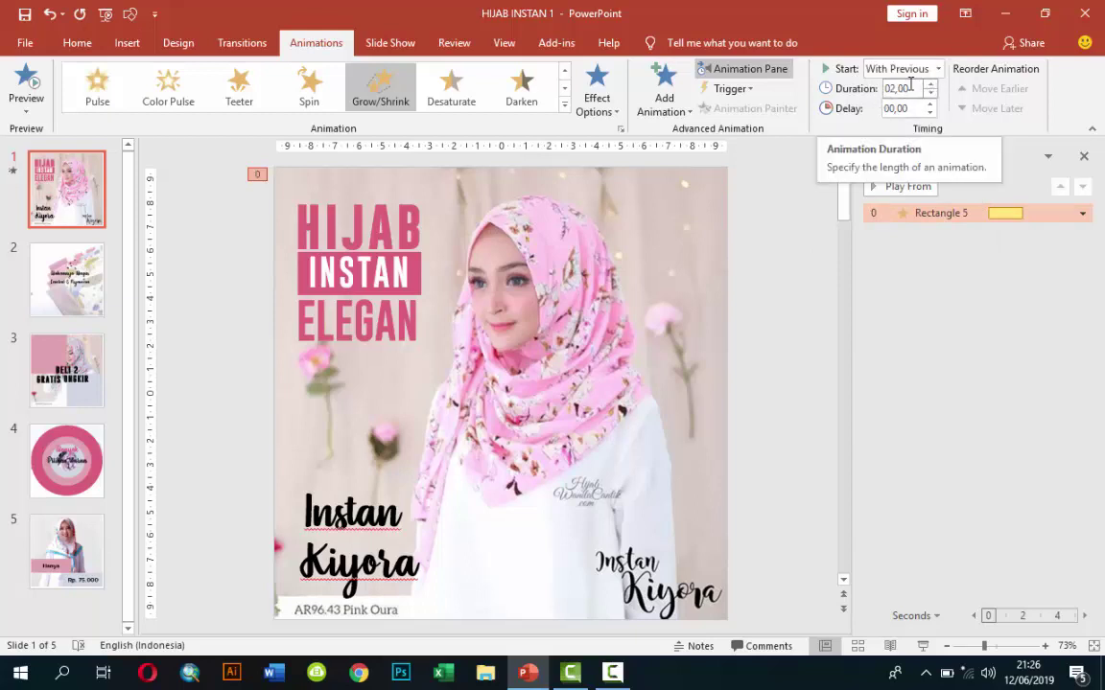
# Set the Rectangle 5 Grow/Shrink effect's custom size to 130%.
pyautogui.rightClick(986, 212)
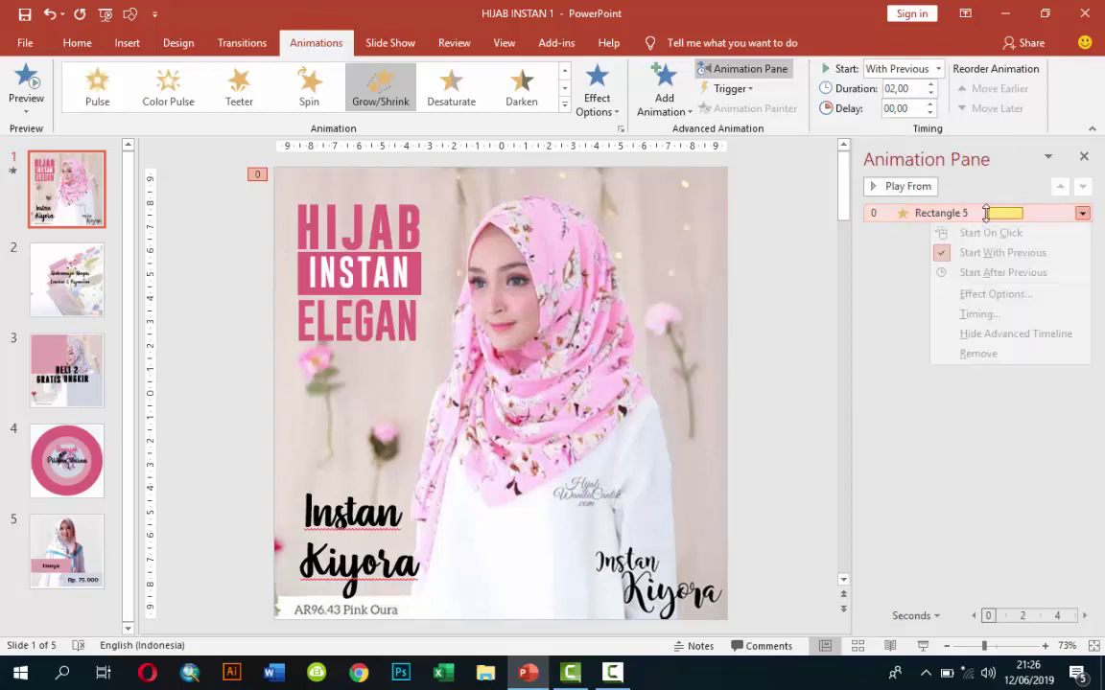
pyautogui.click(976, 297)
pyautogui.moveTo(588, 181); pyautogui.dragTo(758, 209)
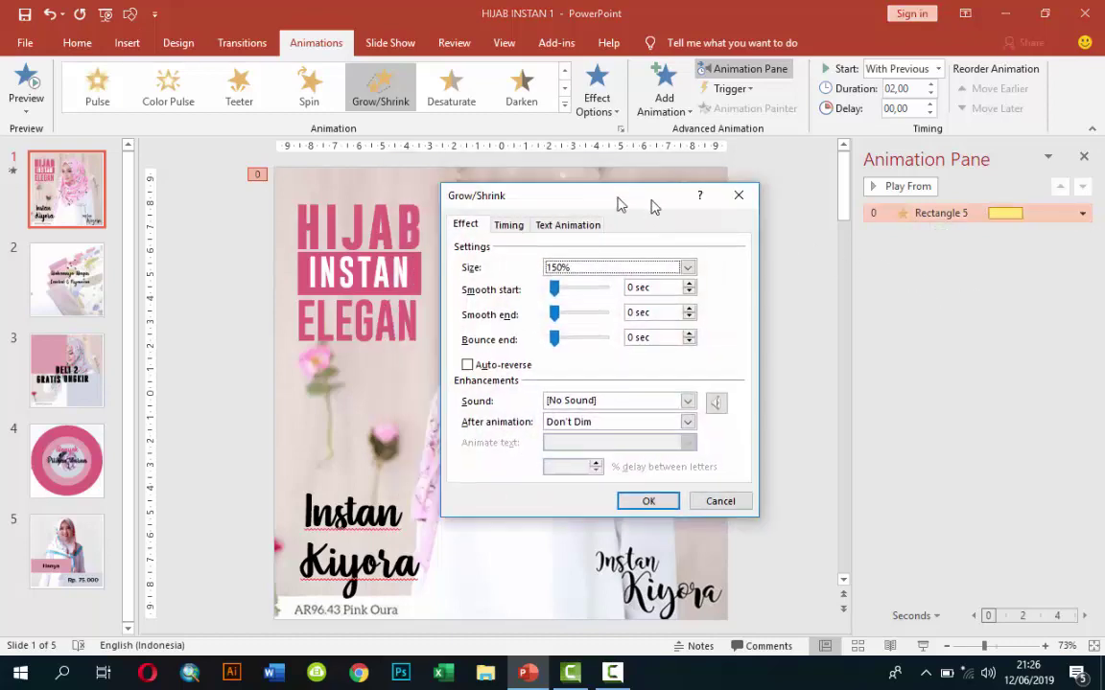
pyautogui.click(680, 271)
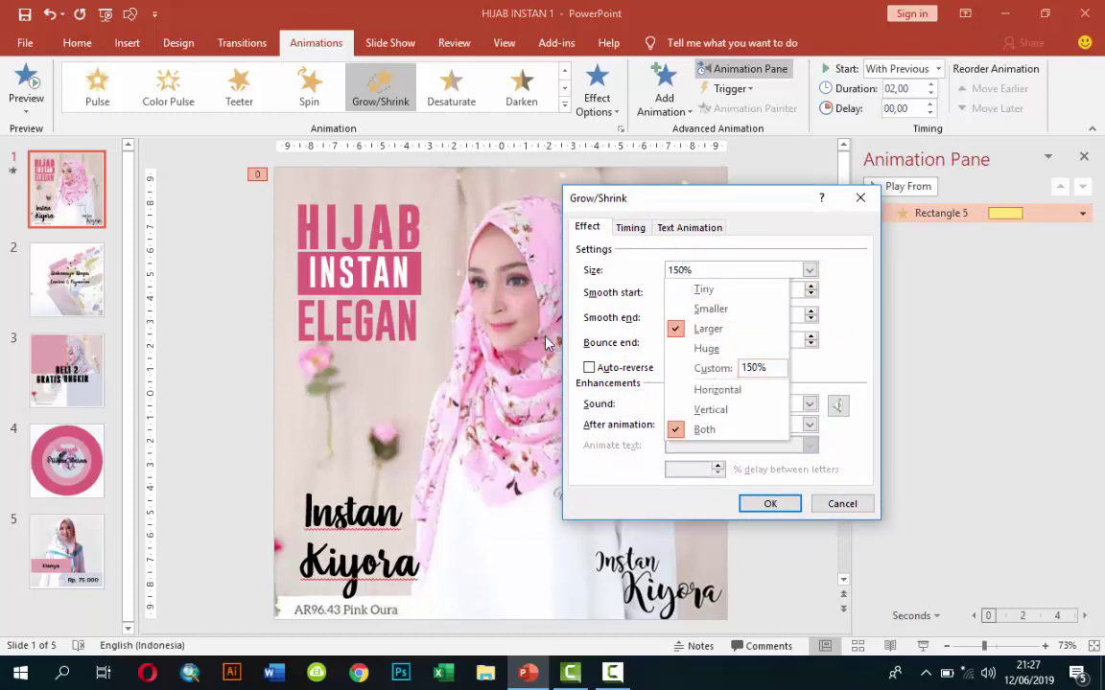
pyautogui.click(753, 366)
pyautogui.write('130')
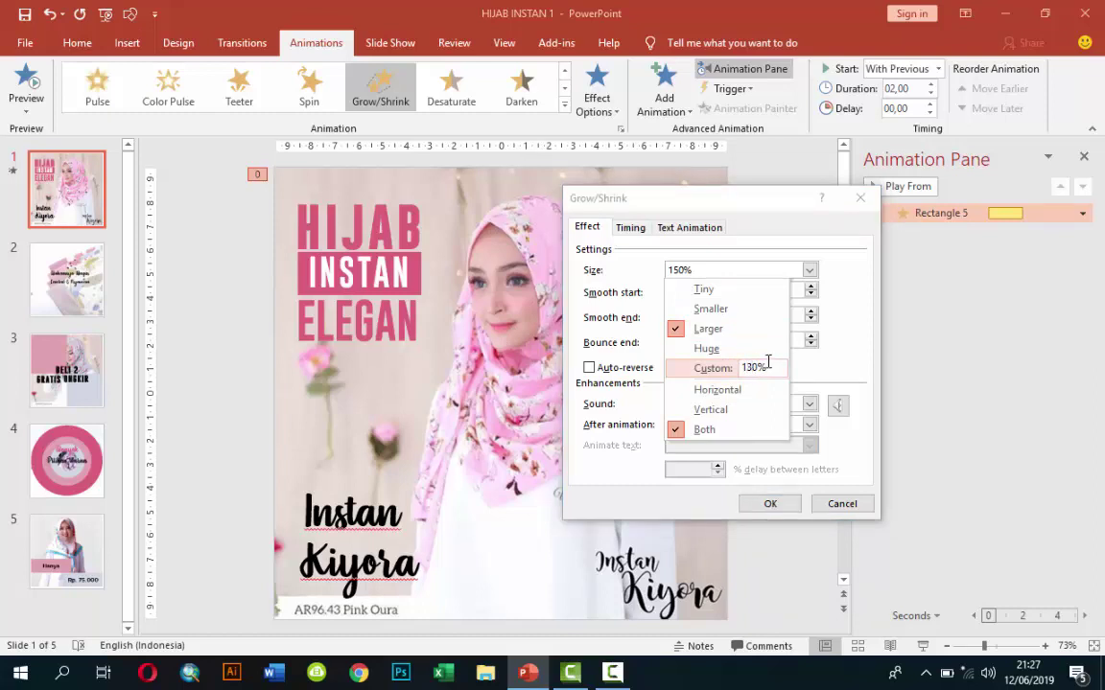
pyautogui.click(754, 272)
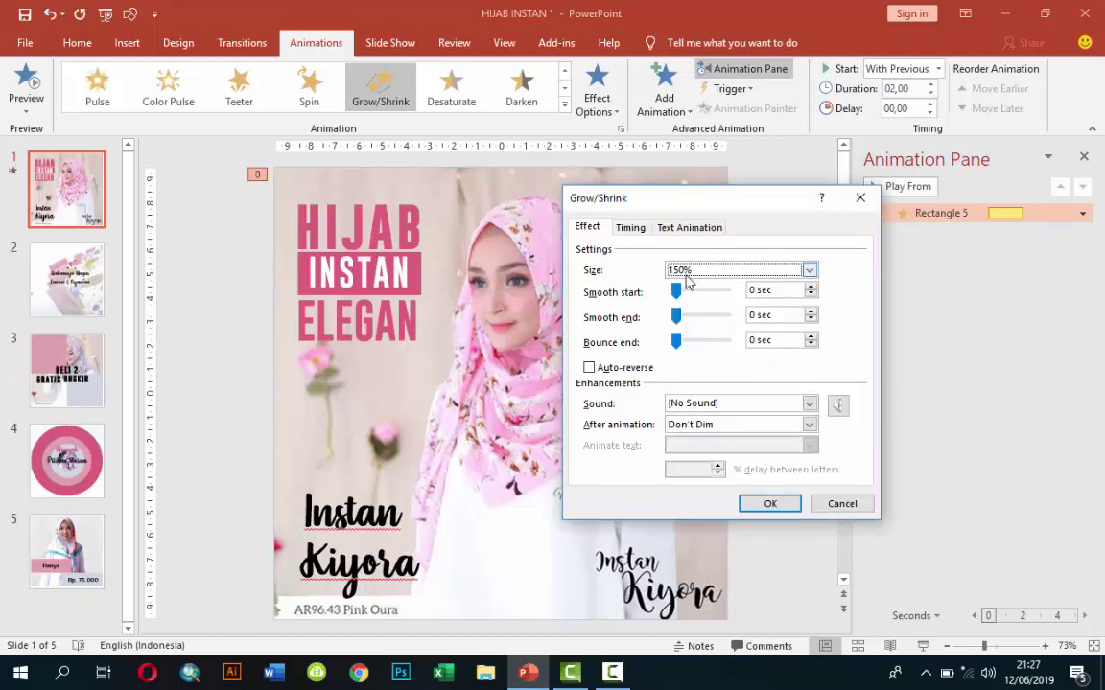
pyautogui.click(686, 274)
pyautogui.click(753, 369)
pyautogui.write('130')
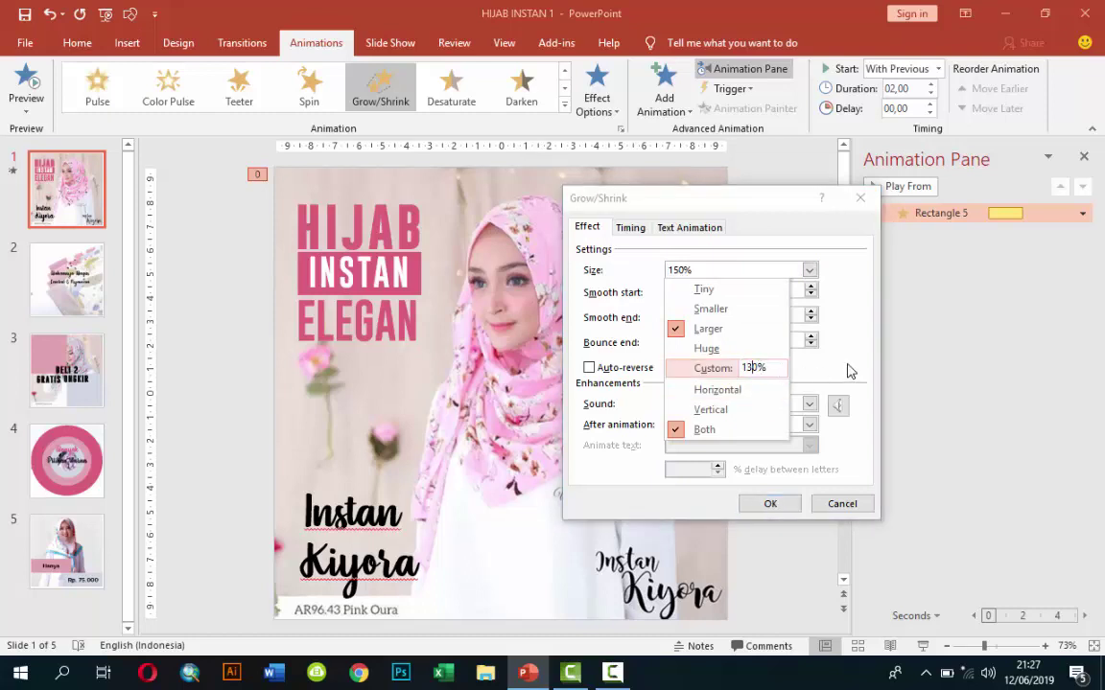
pyautogui.press('Return')
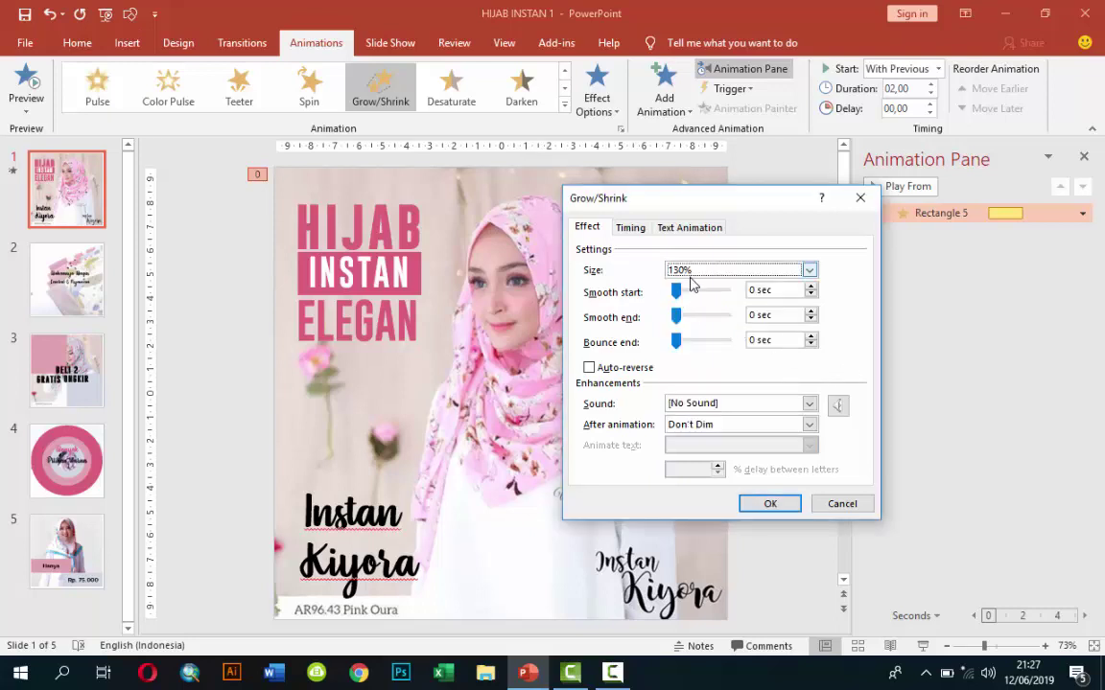
pyautogui.click(770, 503)
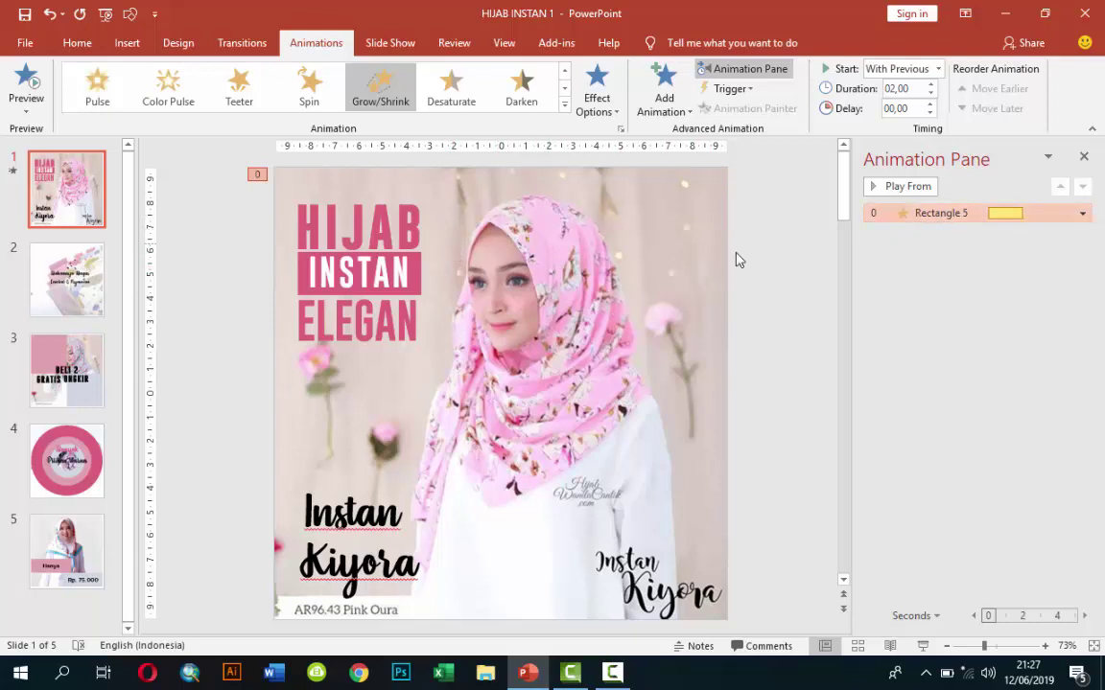
# Add a Fly In entrance to the HIJAB title text box.
pyautogui.click(696, 228)
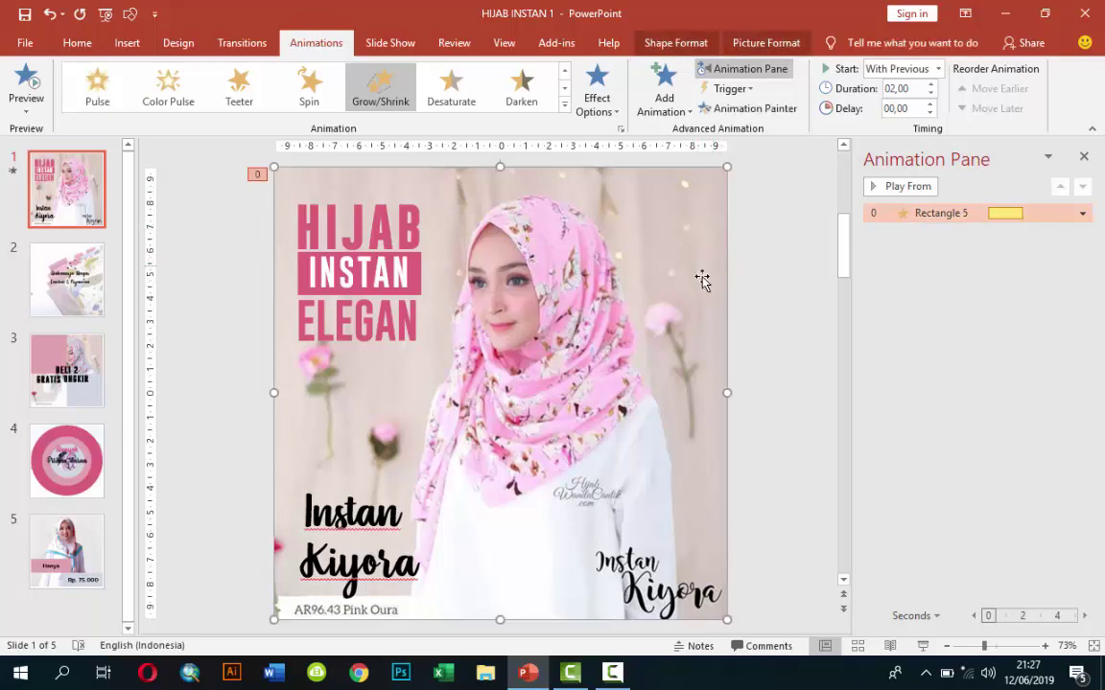
pyautogui.click(362, 233)
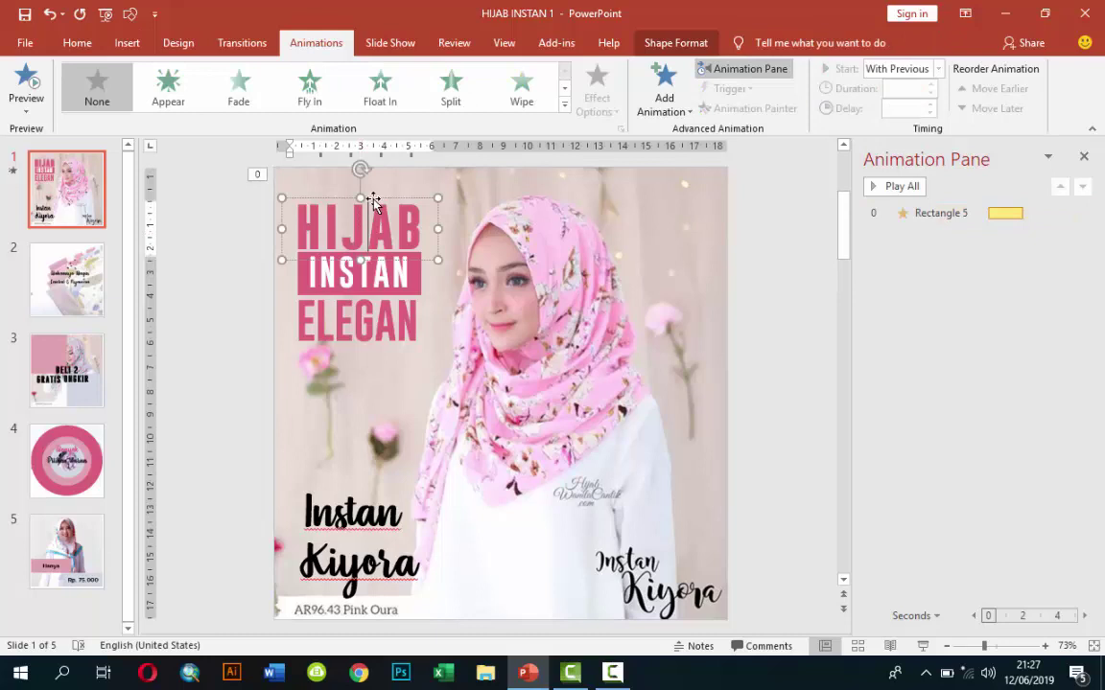
pyautogui.click(373, 199)
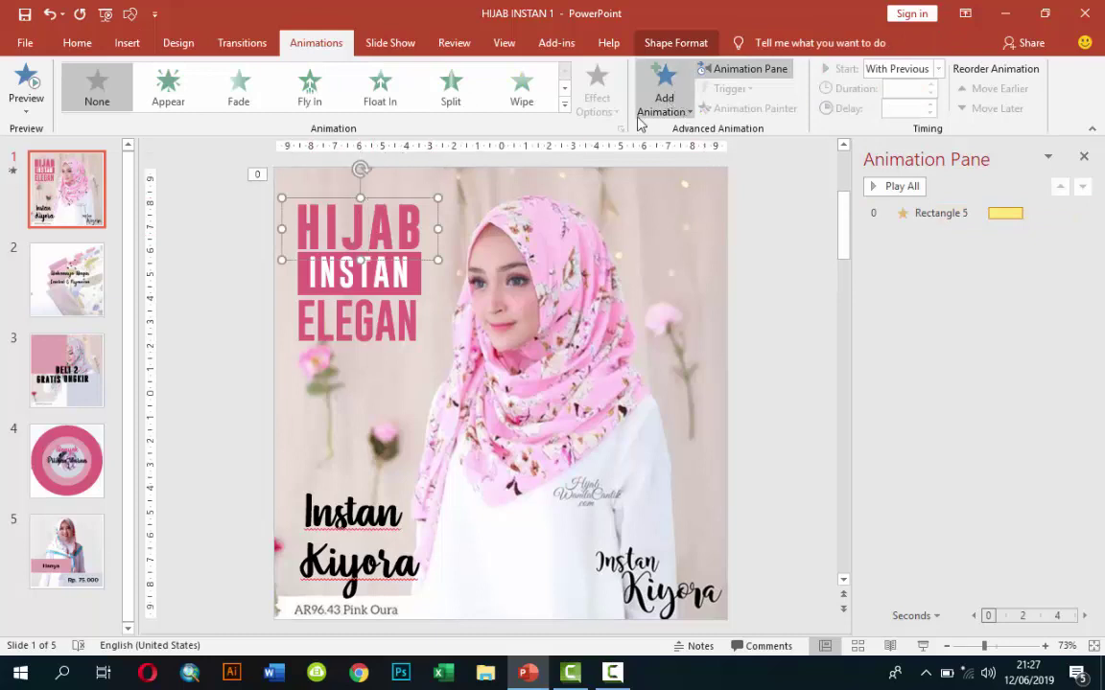
pyautogui.click(664, 88)
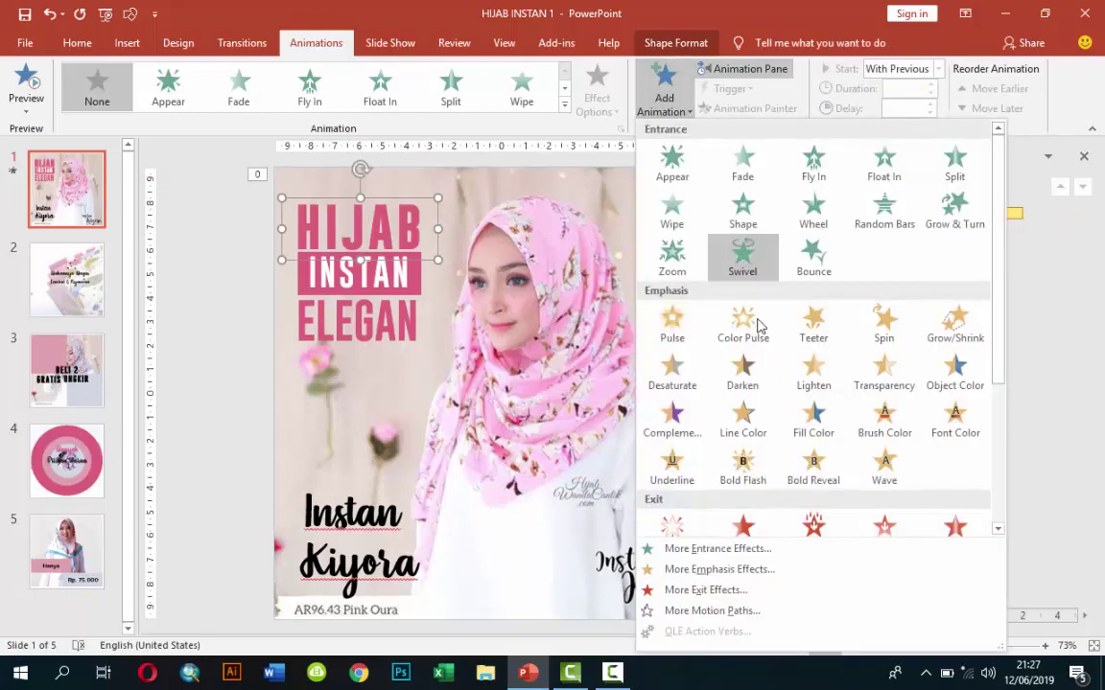
pyautogui.click(812, 165)
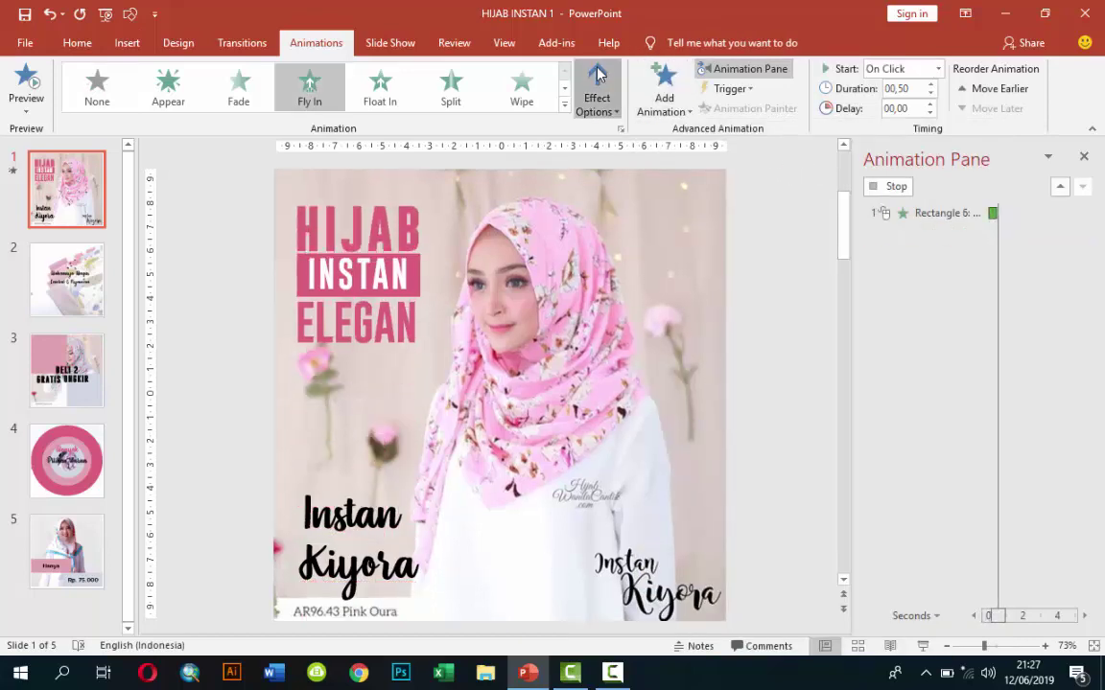
# Make the HIJAB fly-in come From Top and start With Previous.
pyautogui.click(596, 91)
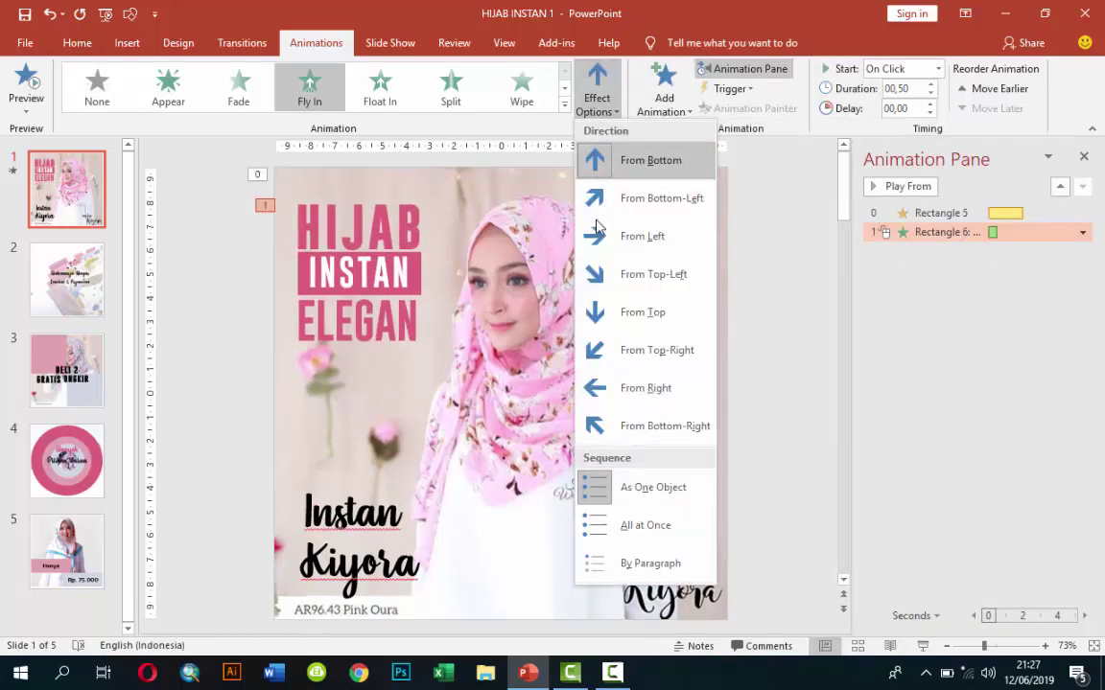
pyautogui.click(633, 314)
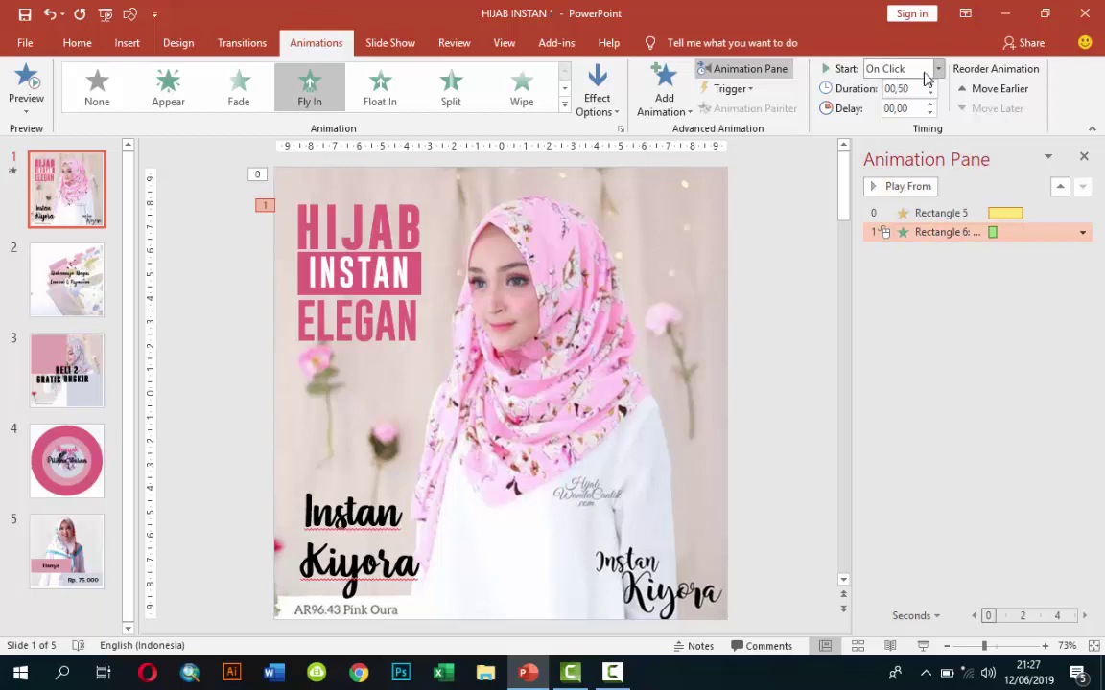
pyautogui.click(932, 305)
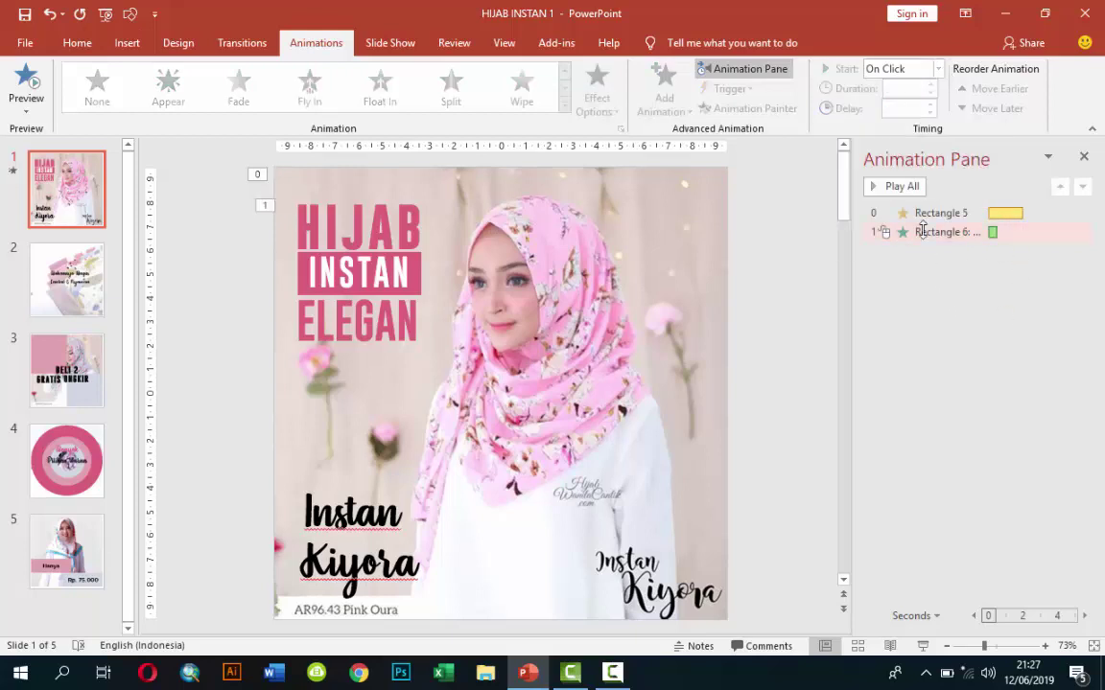
pyautogui.click(935, 232)
pyautogui.click(937, 69)
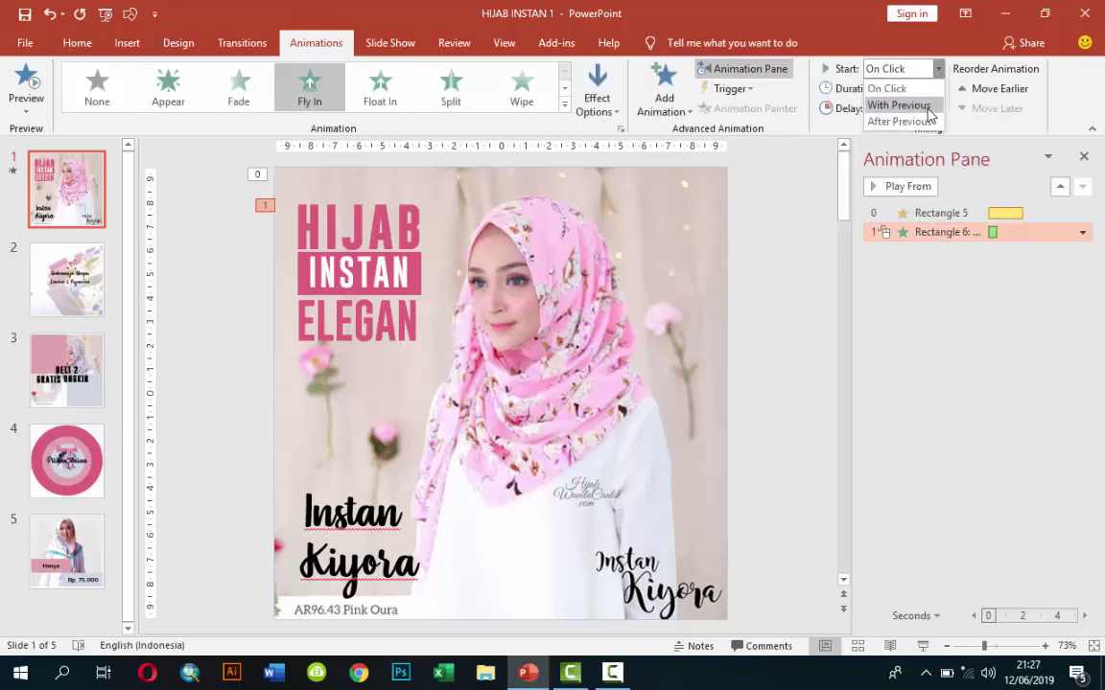
pyautogui.click(896, 103)
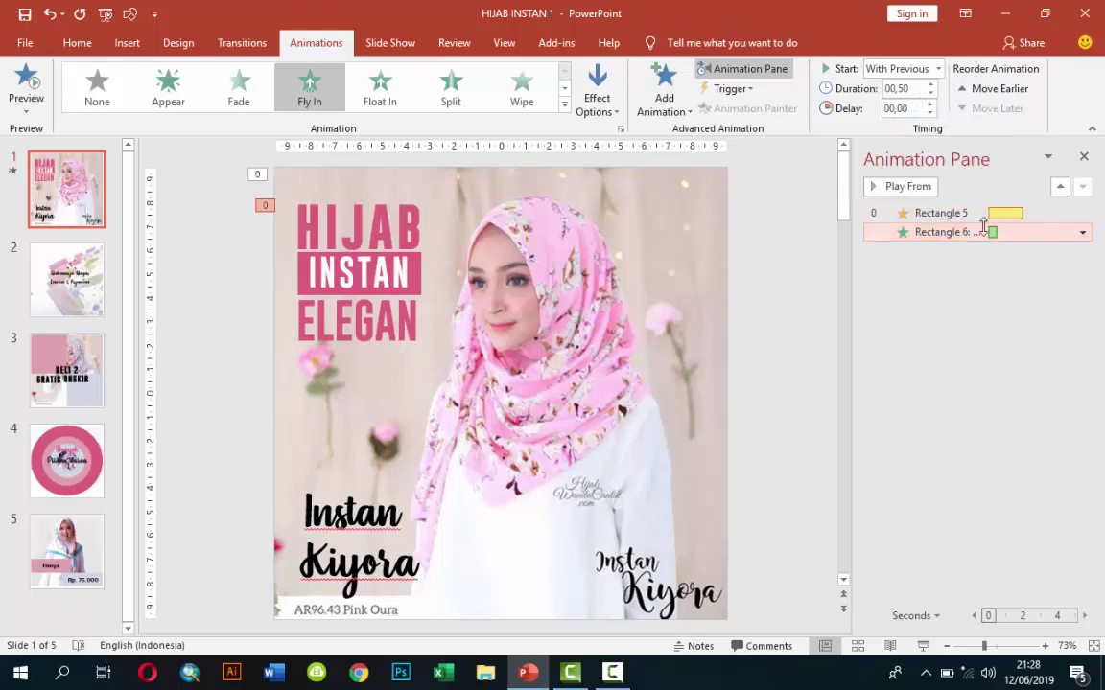
# Preview the slide's animations and give the HIJAB fly-in a 00,50 delay.
pyautogui.click(942, 216)
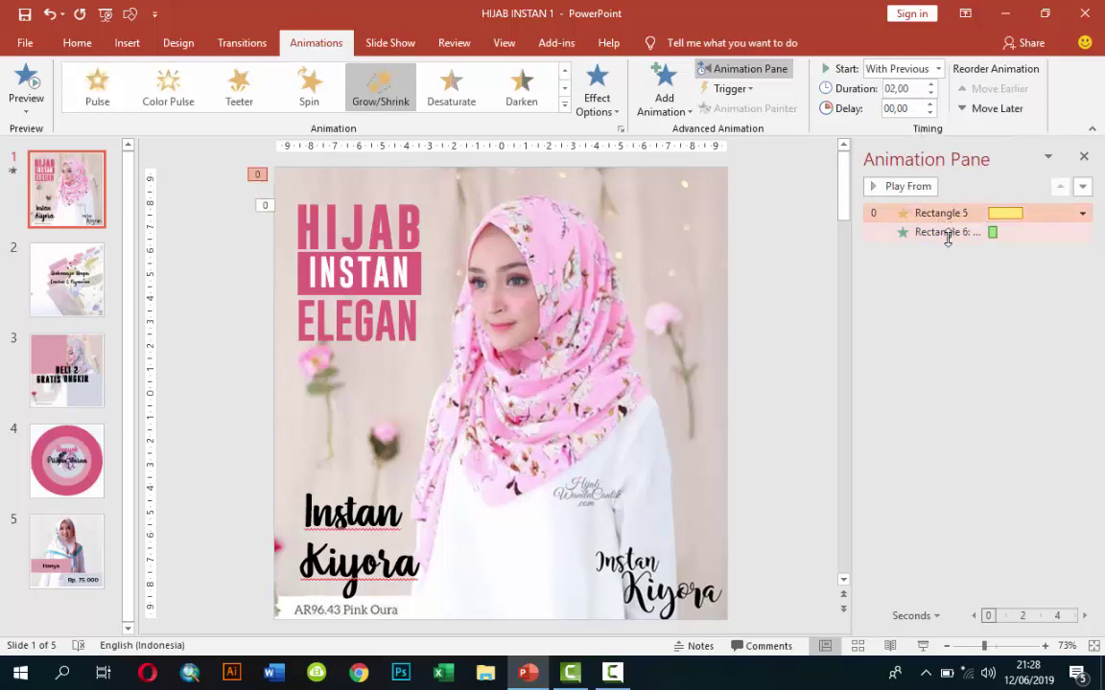
pyautogui.click(948, 235)
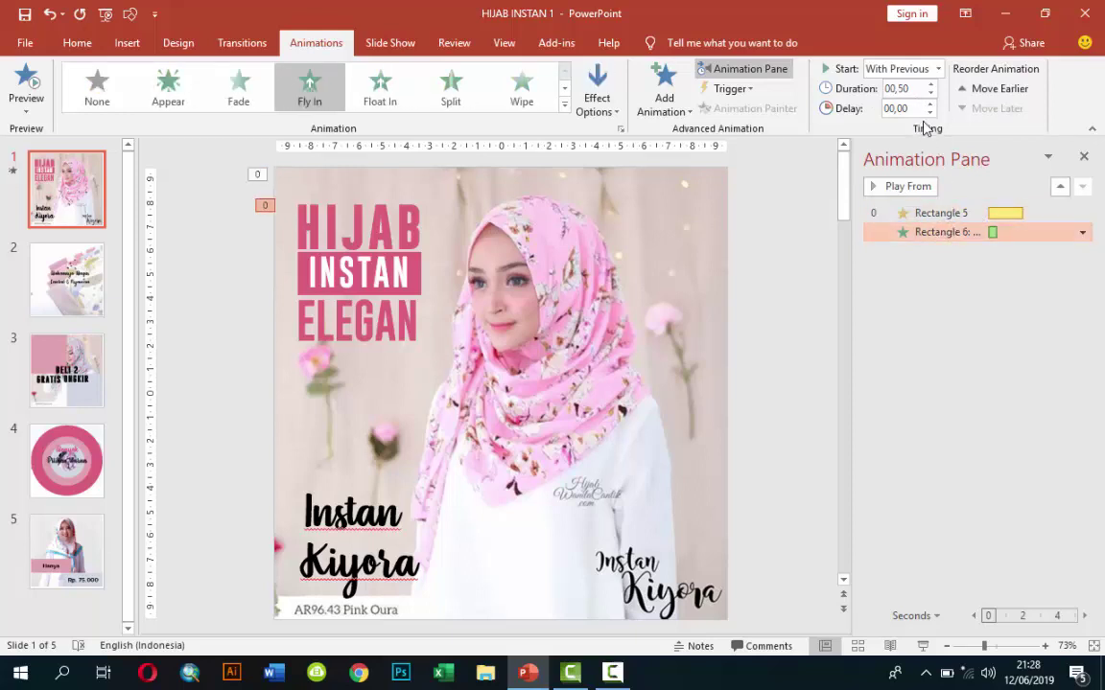
pyautogui.click(941, 213)
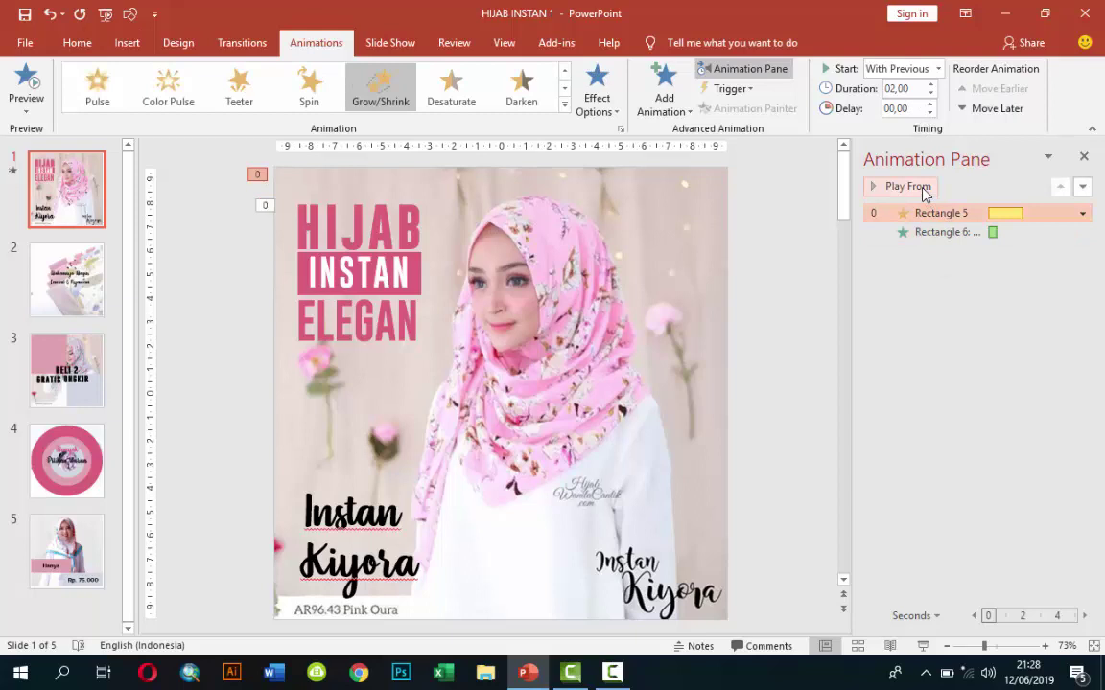
pyautogui.click(923, 190)
pyautogui.click(947, 232)
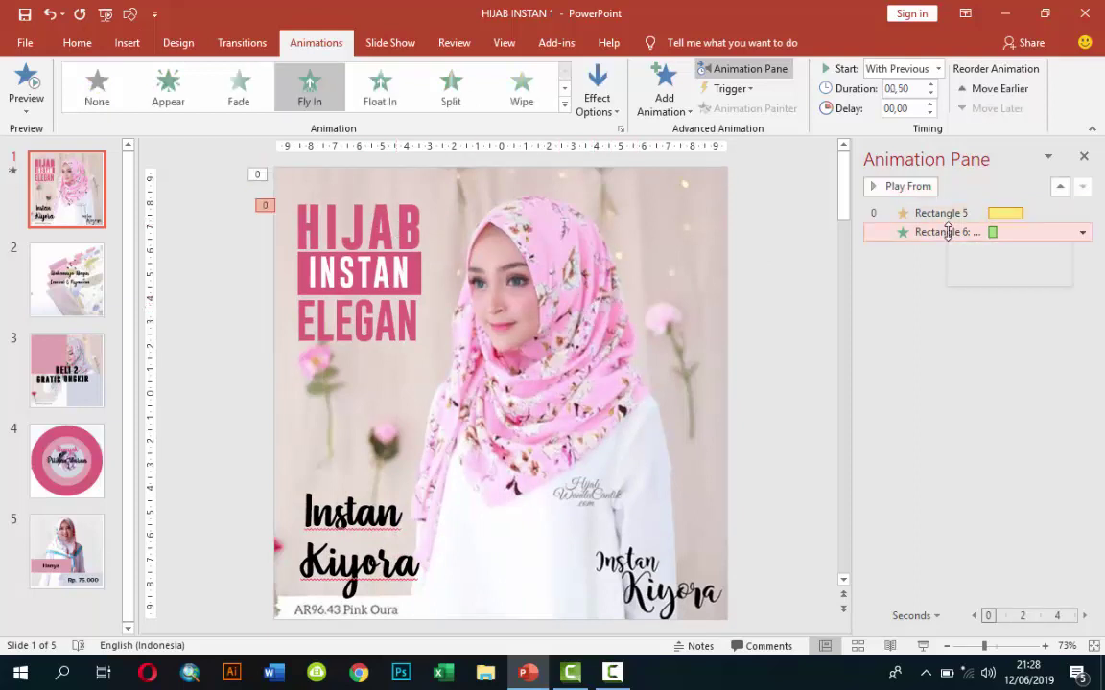
pyautogui.click(930, 104)
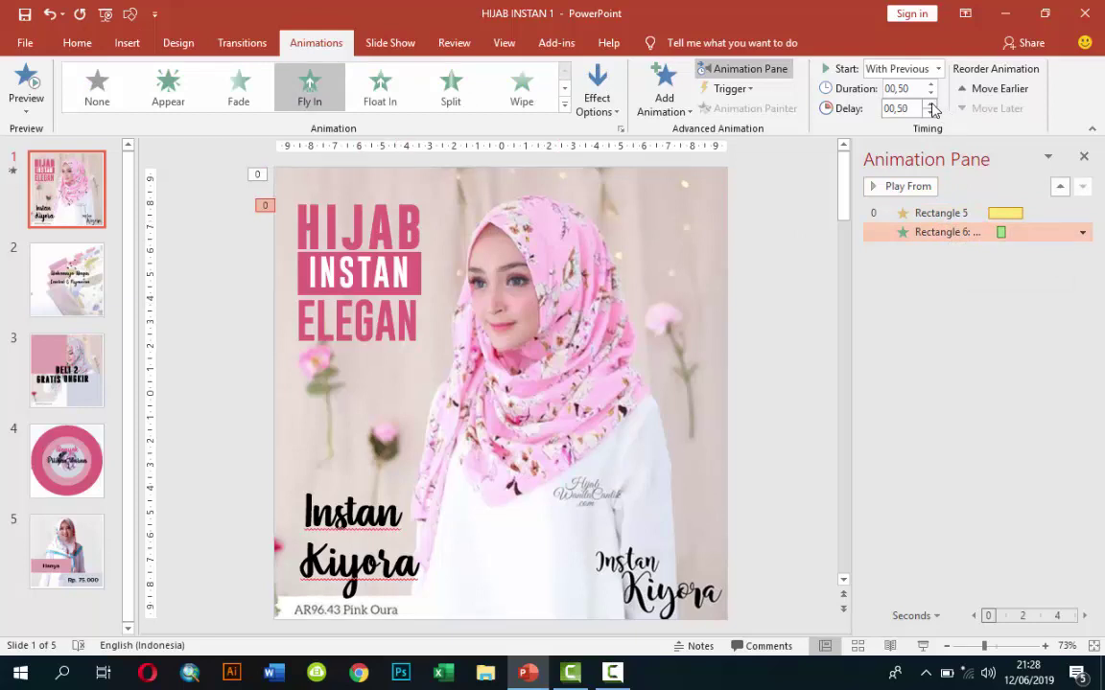
# Preview again and shorten the HIJAB fly-in duration to 00,25.
pyautogui.click(933, 214)
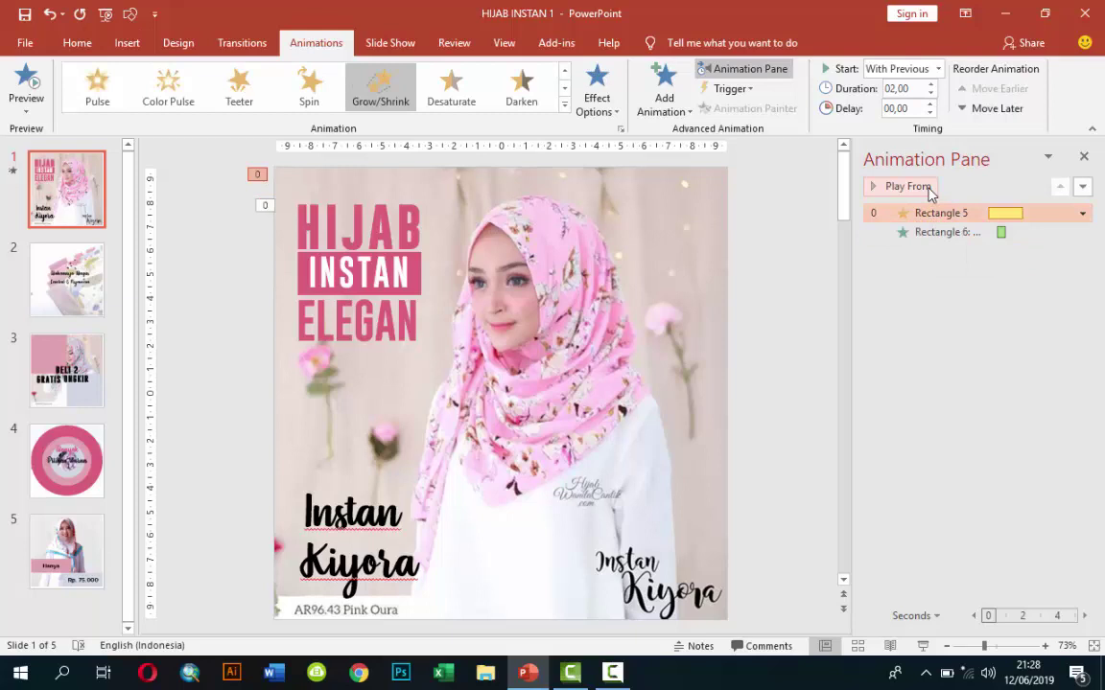
pyautogui.click(927, 190)
pyautogui.click(866, 233)
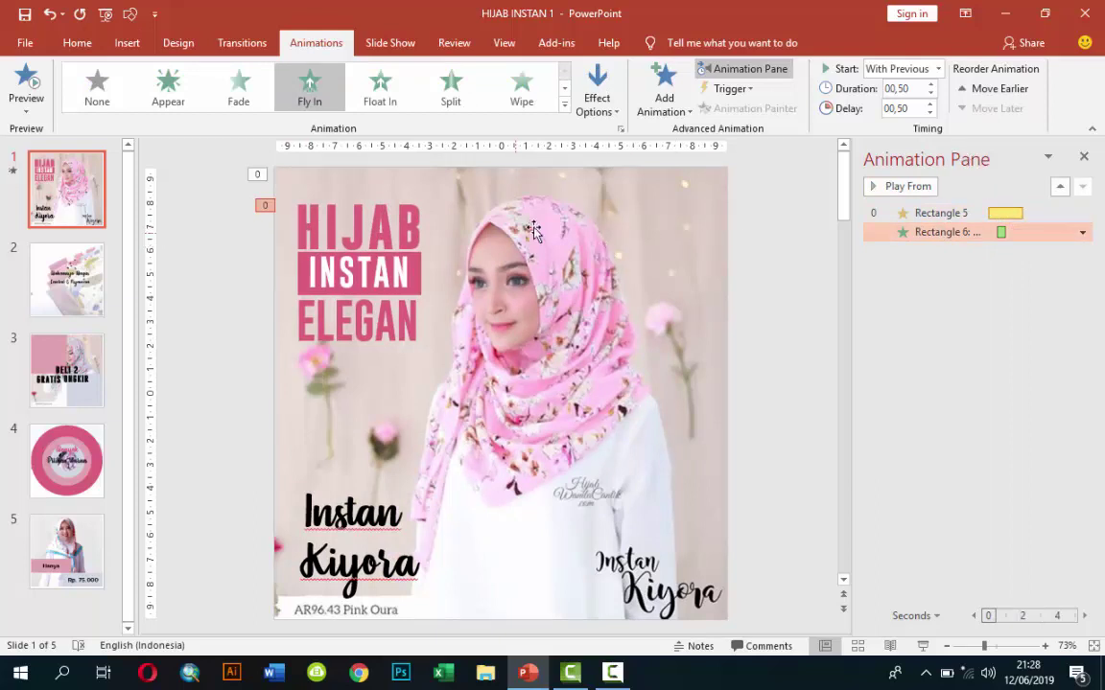
pyautogui.click(930, 93)
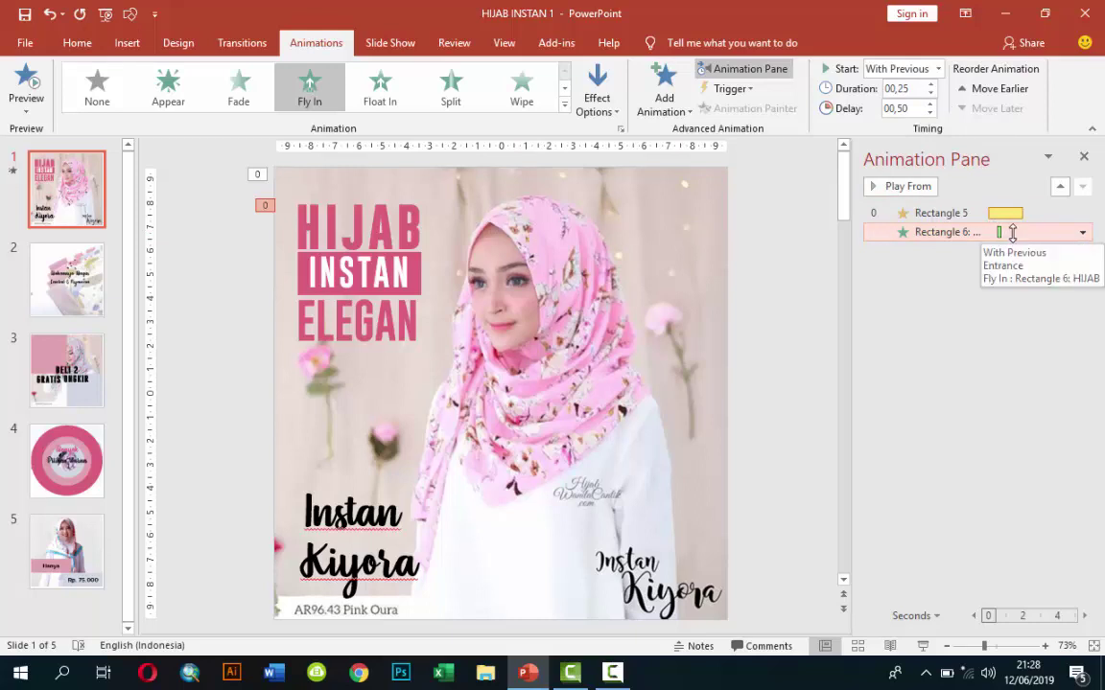
# Make the HIJAB fly-in animate By letter with 50% delay between letters, then preview it.
pyautogui.rightClick(1012, 232)
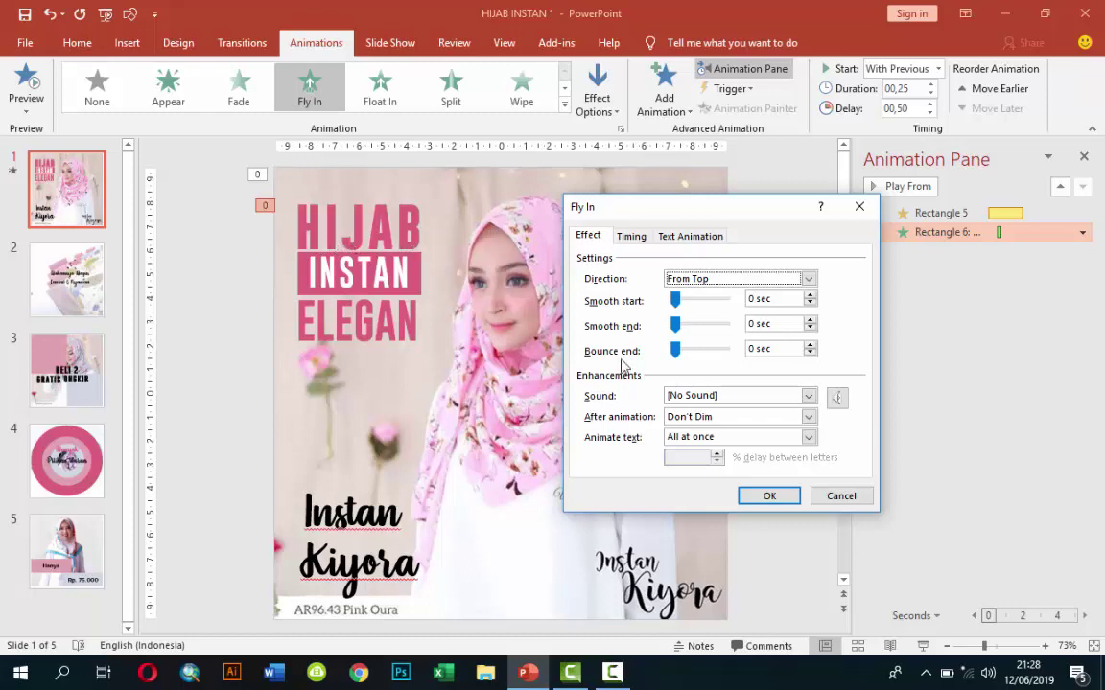
pyautogui.click(704, 438)
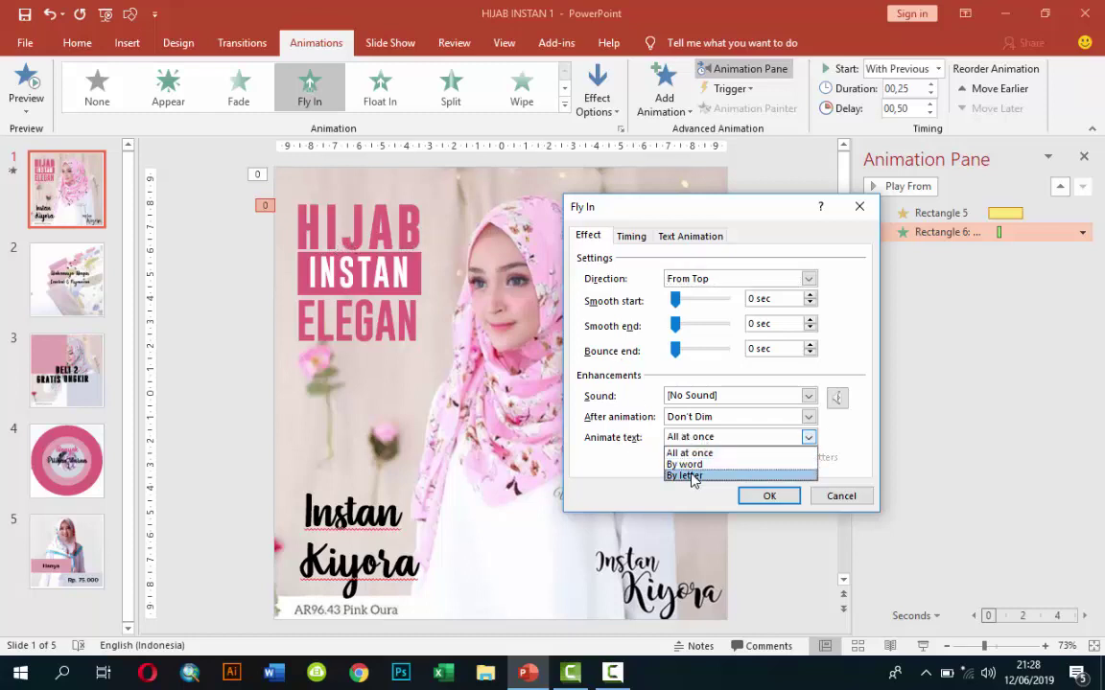
pyautogui.click(693, 477)
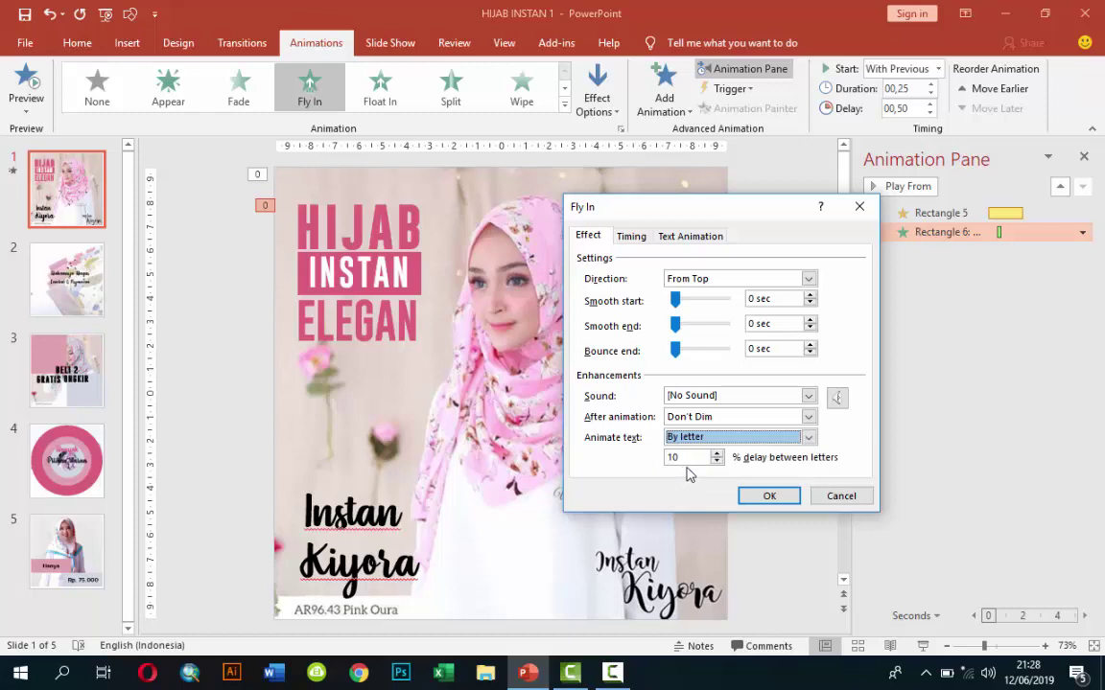
pyautogui.moveTo(688, 461); pyautogui.dragTo(667, 458)
pyautogui.write('50')
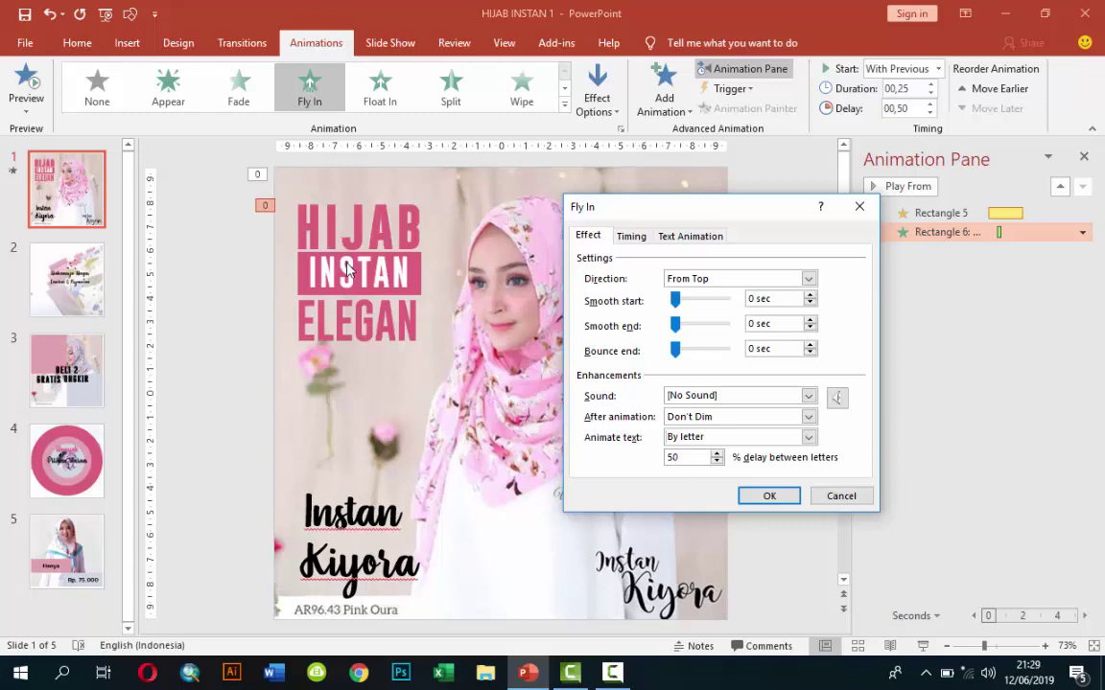
pyautogui.click(750, 496)
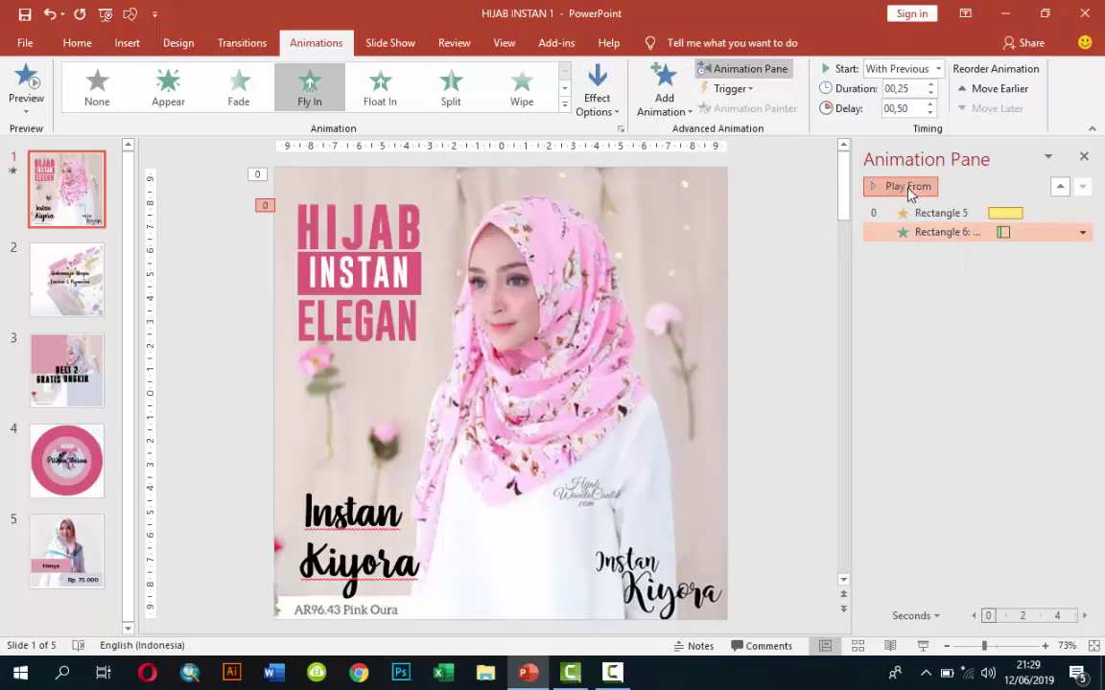
pyautogui.click(906, 187)
pyautogui.click(408, 283)
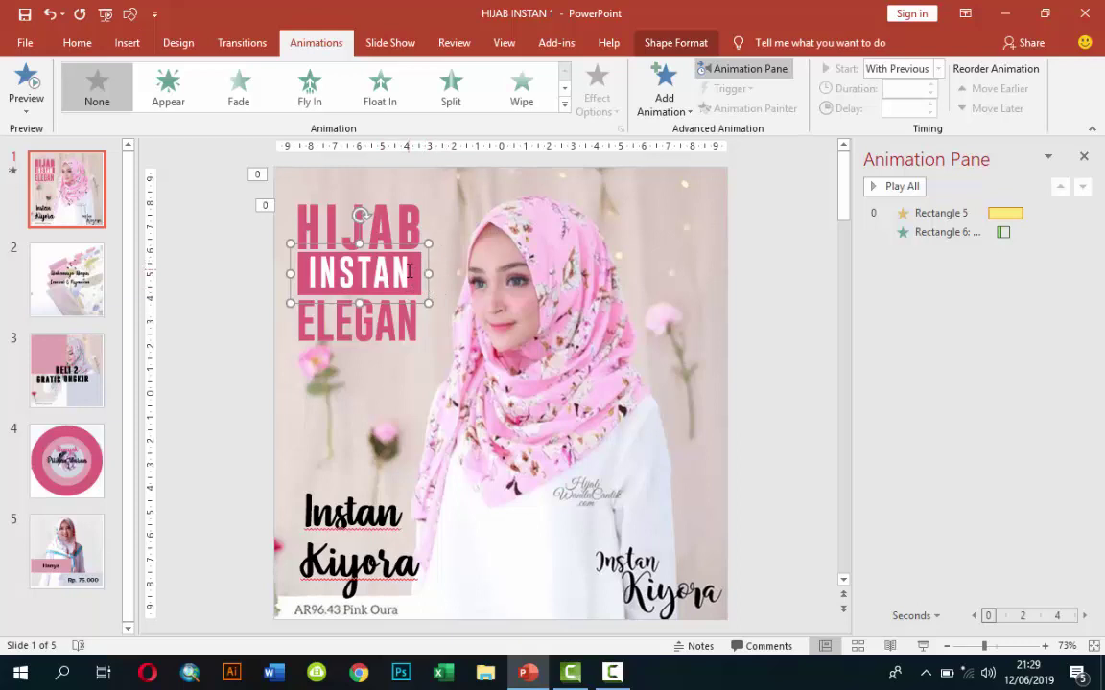
# Give the INSTAN group a Wipe entrance from the left, starting With Previous.
pyautogui.click(658, 84)
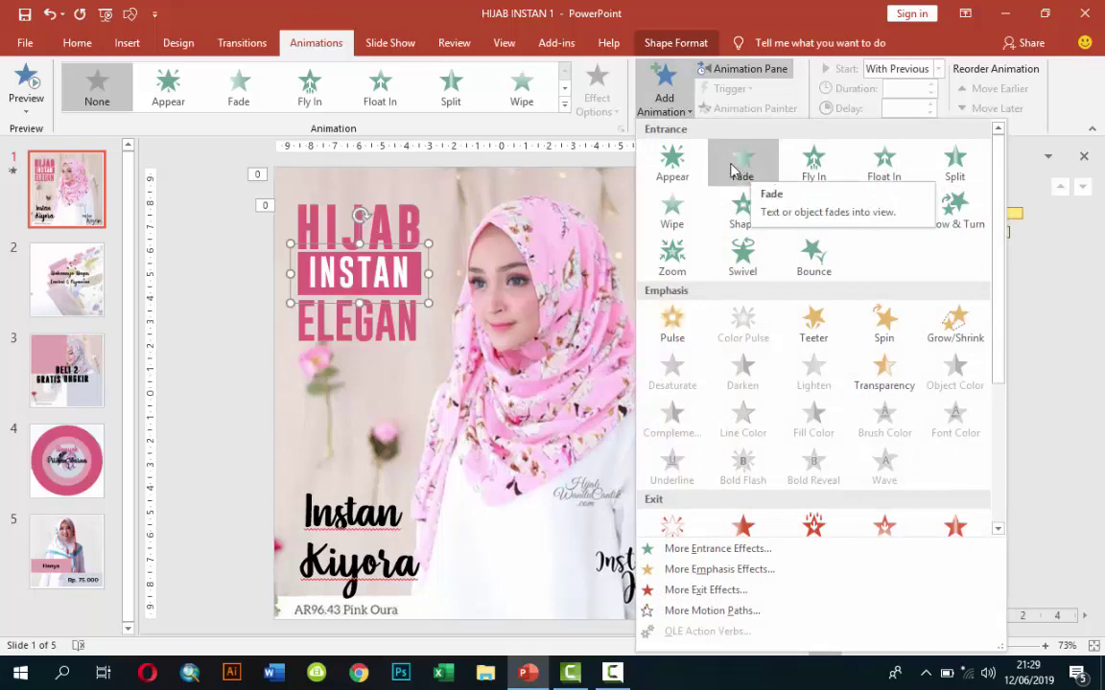
pyautogui.click(668, 209)
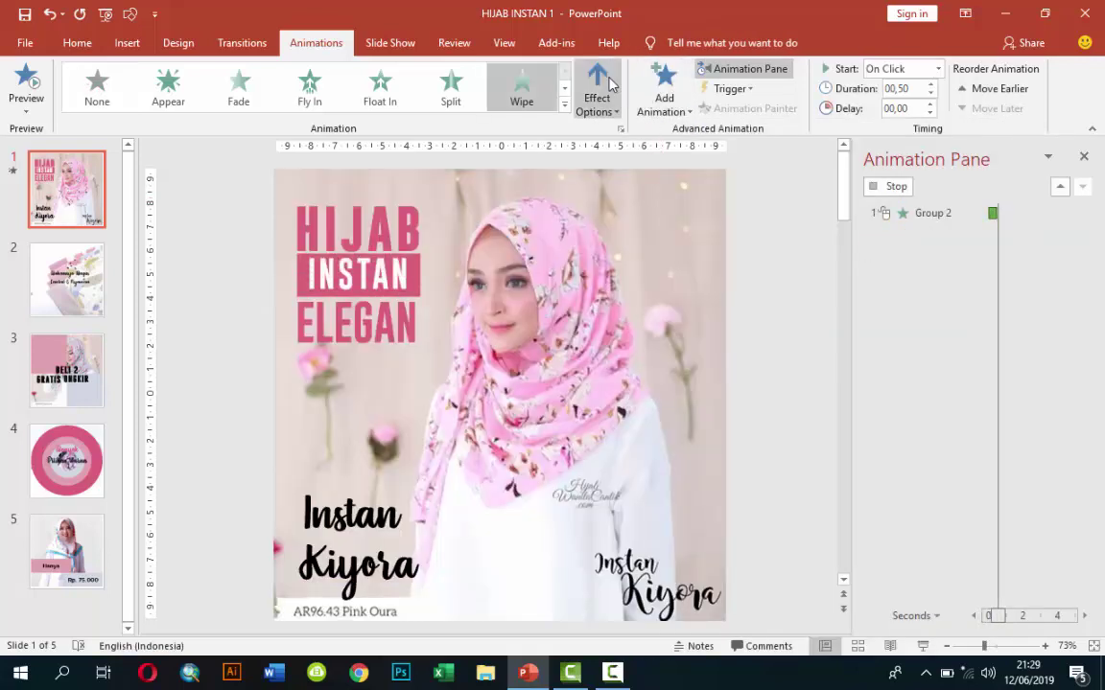
pyautogui.click(606, 84)
pyautogui.click(618, 198)
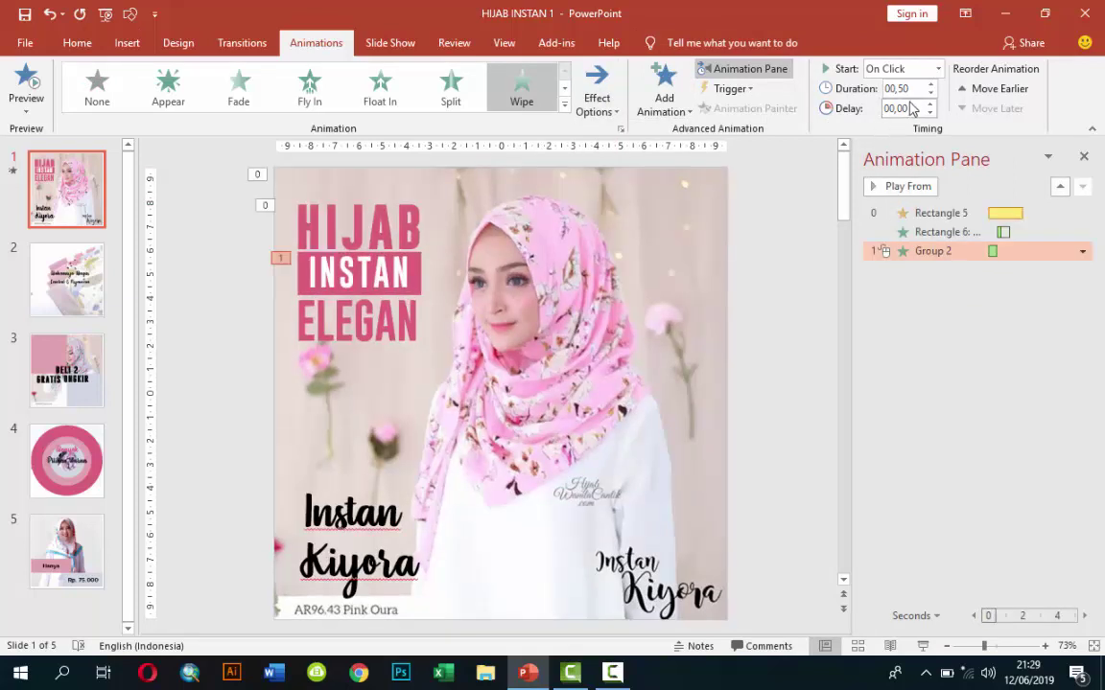
pyautogui.click(938, 70)
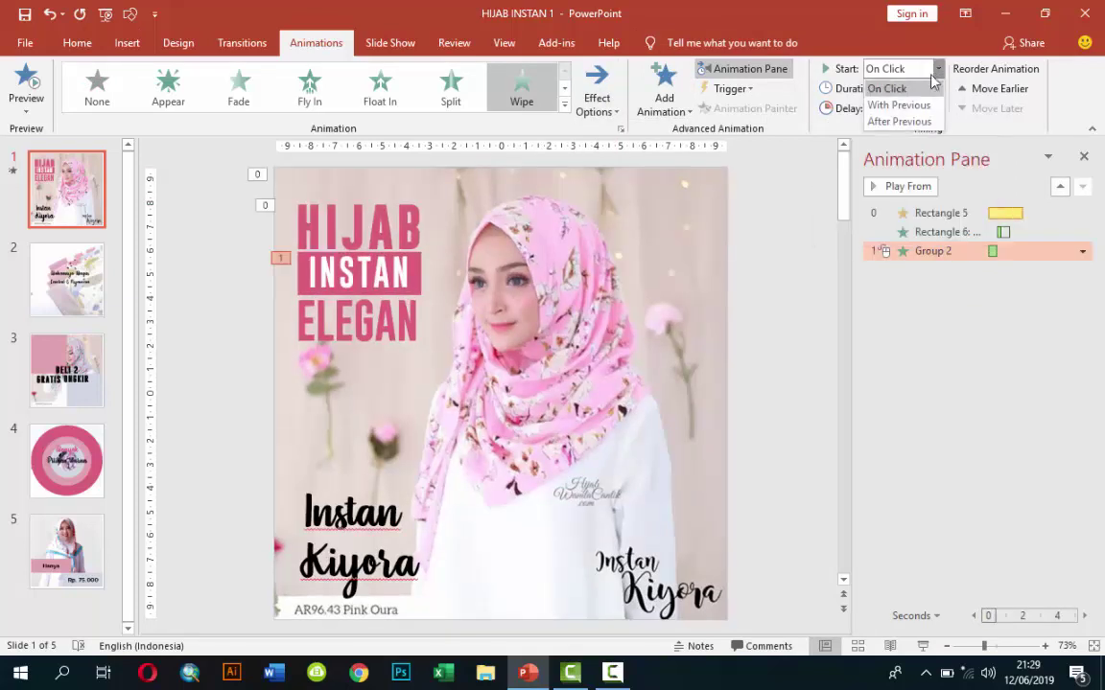
pyautogui.click(904, 107)
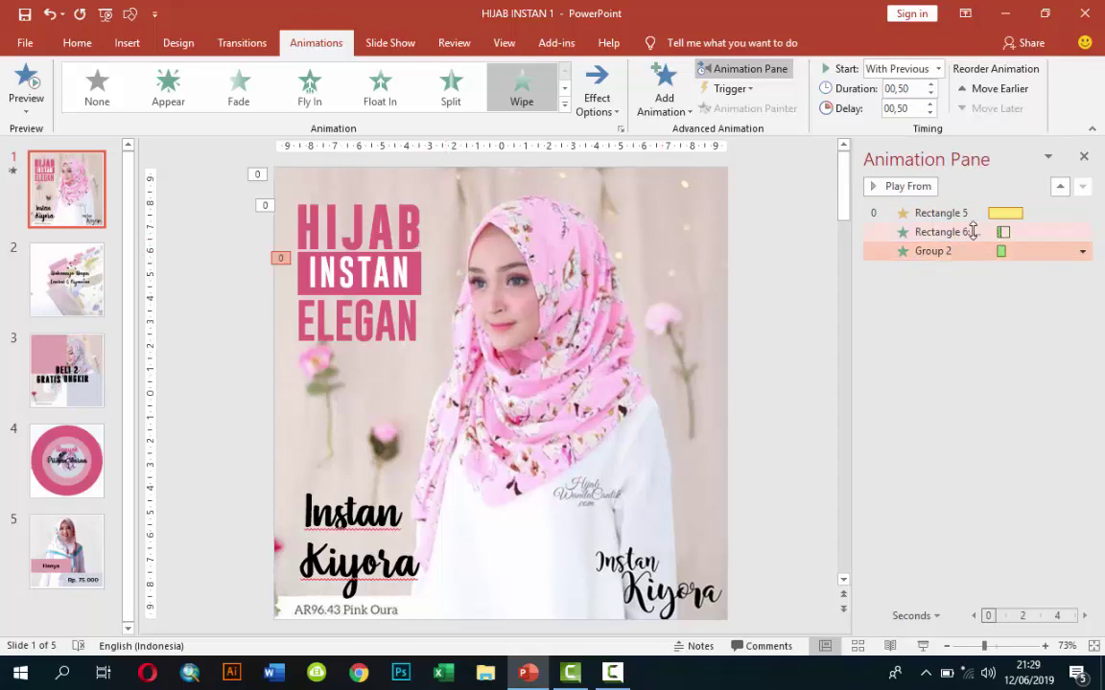
# Raise the INSTAN group's Wipe delay to 01,25.
pyautogui.click(384, 223)
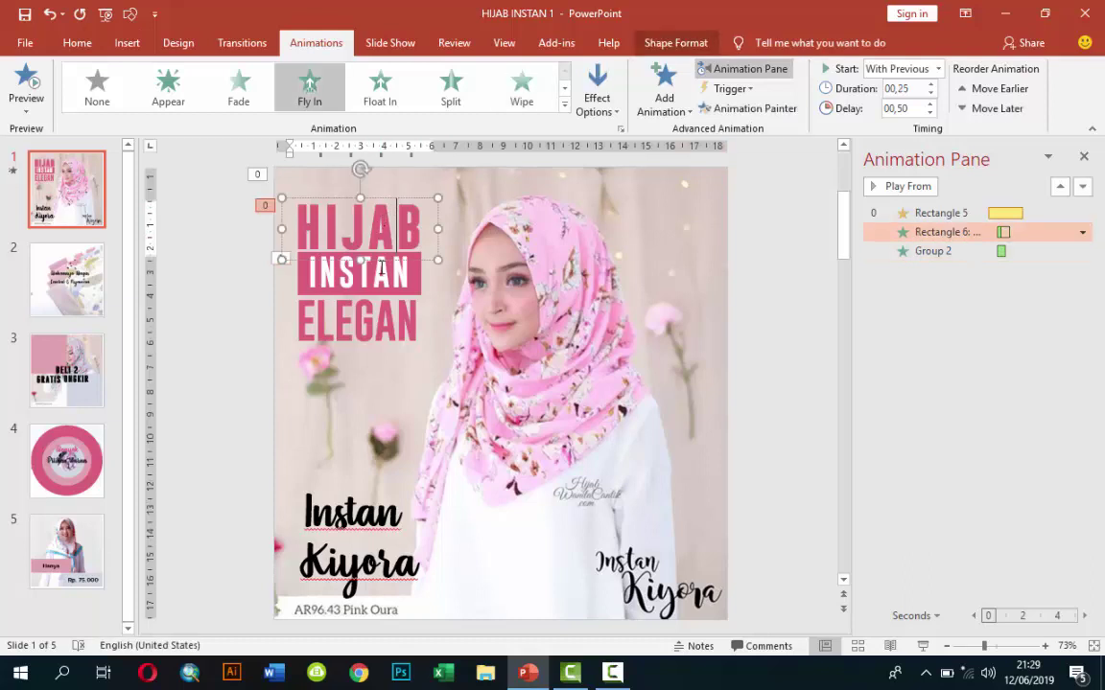
pyautogui.click(382, 275)
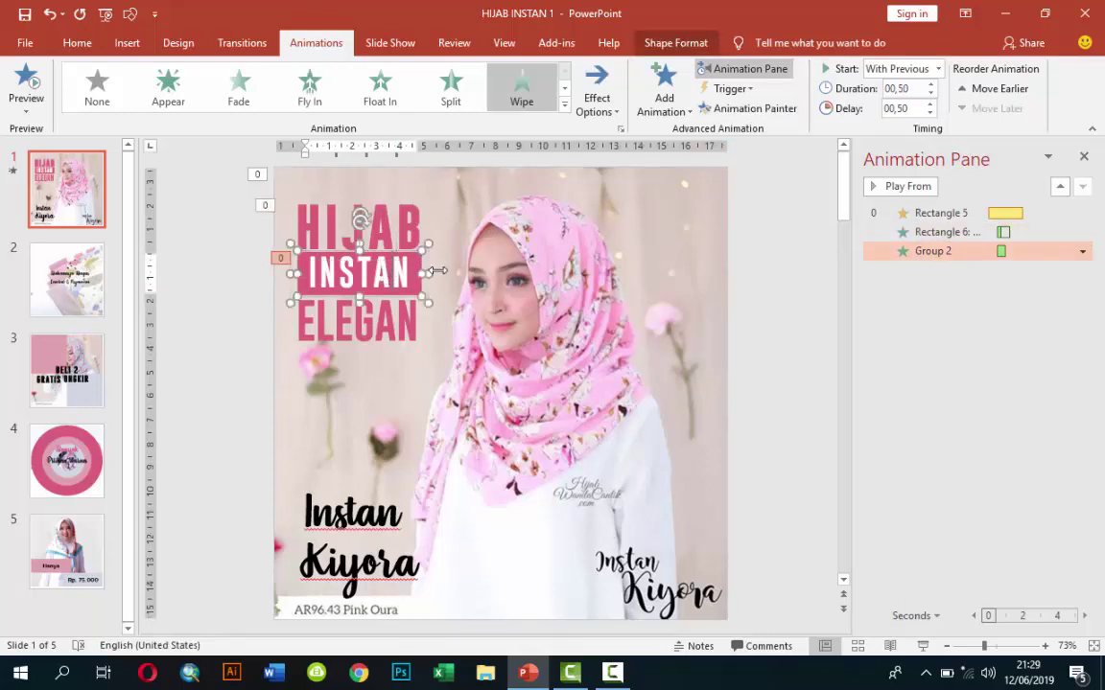
pyautogui.click(949, 250)
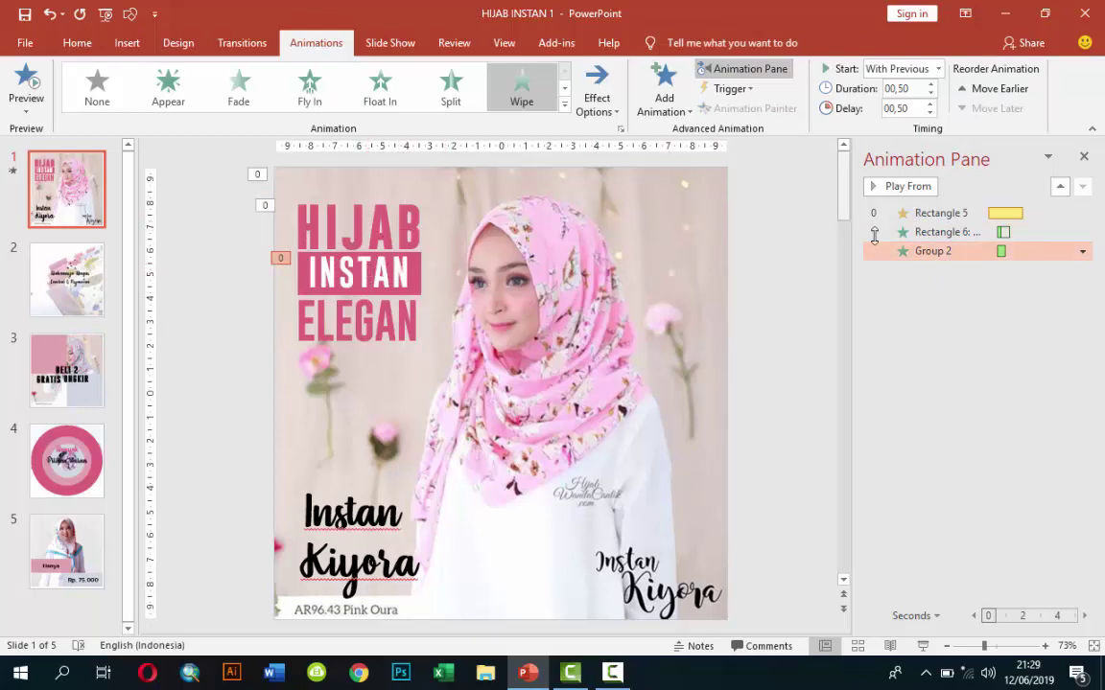
pyautogui.click(929, 104)
pyautogui.click(929, 105)
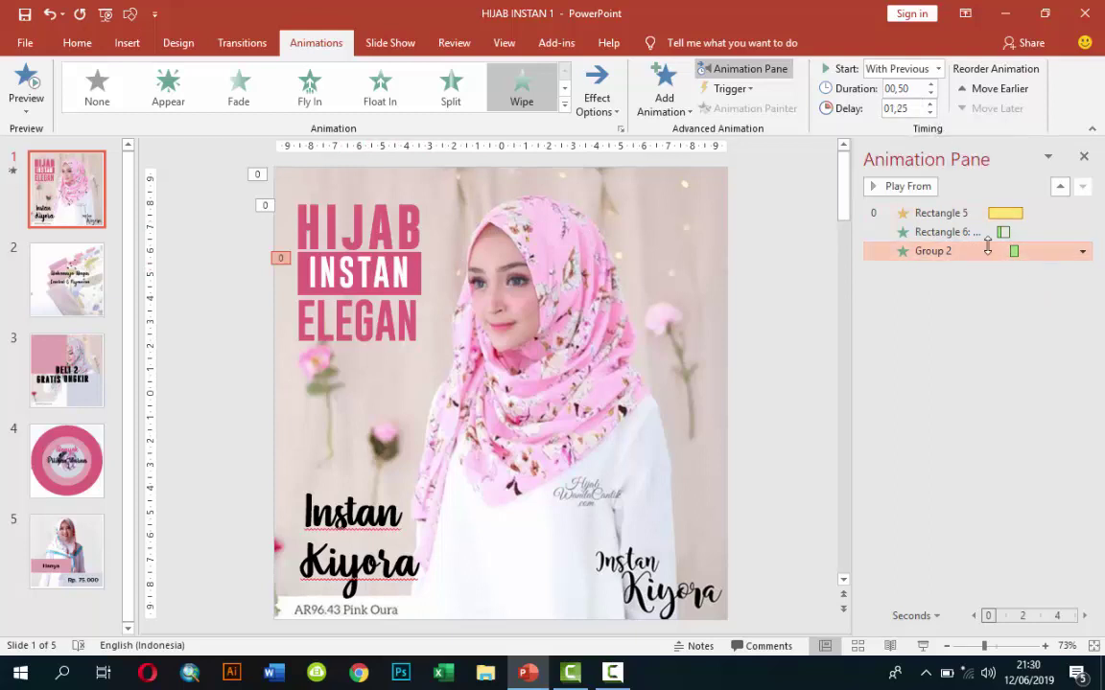
# Preview slide 1's animations from the picture's Grow/Shrink, then select the ELEGAN text box.
pyautogui.click(958, 215)
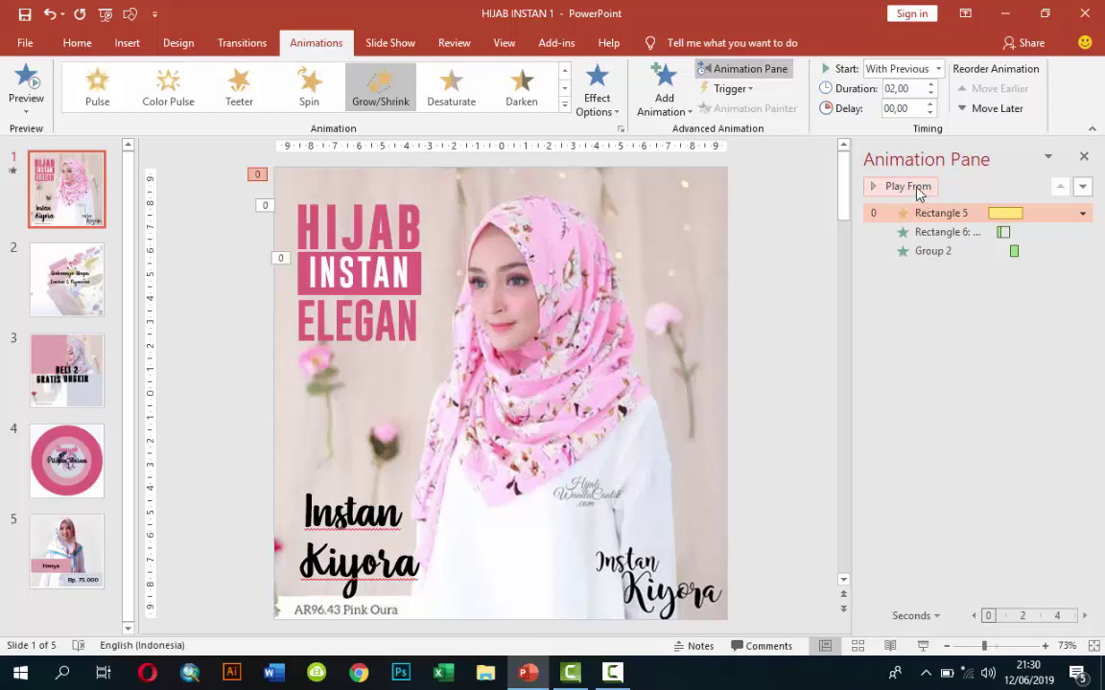
pyautogui.click(907, 187)
pyautogui.click(943, 250)
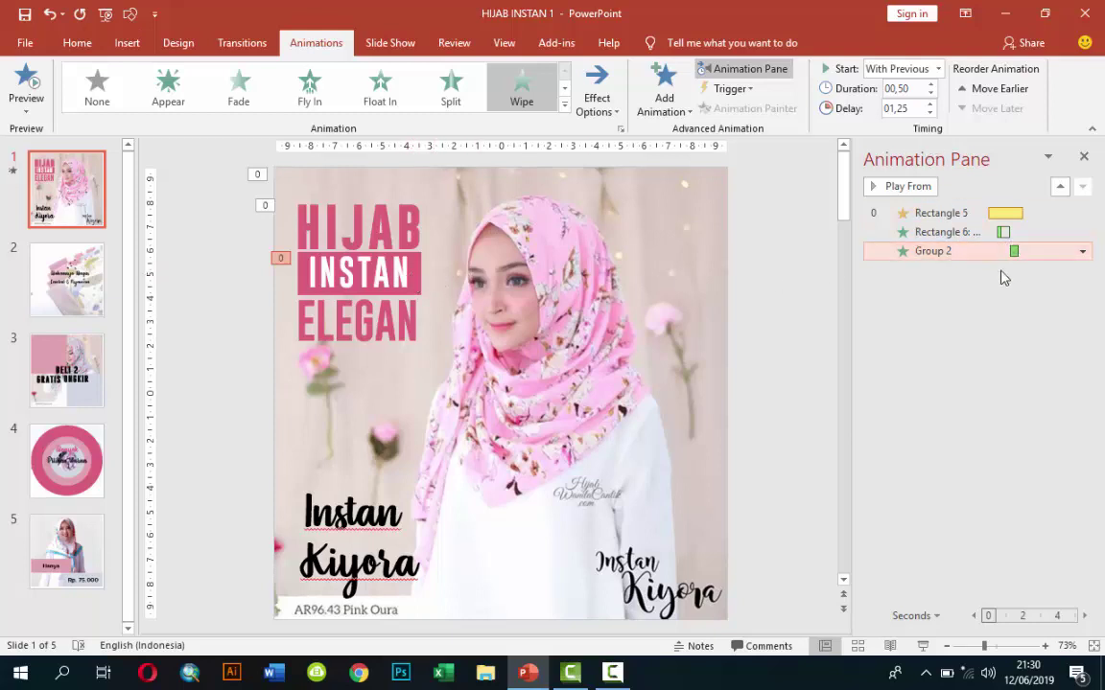
pyautogui.click(398, 321)
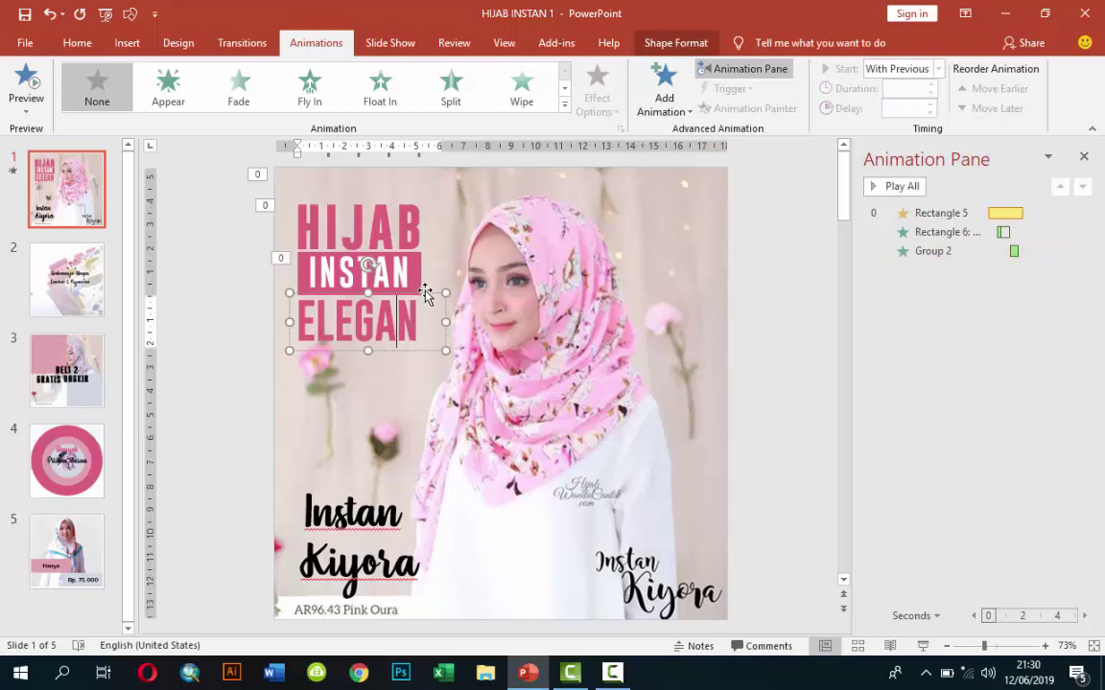
# Give the ELEGAN text box a Fly In entrance from the left.
pyautogui.click(428, 299)
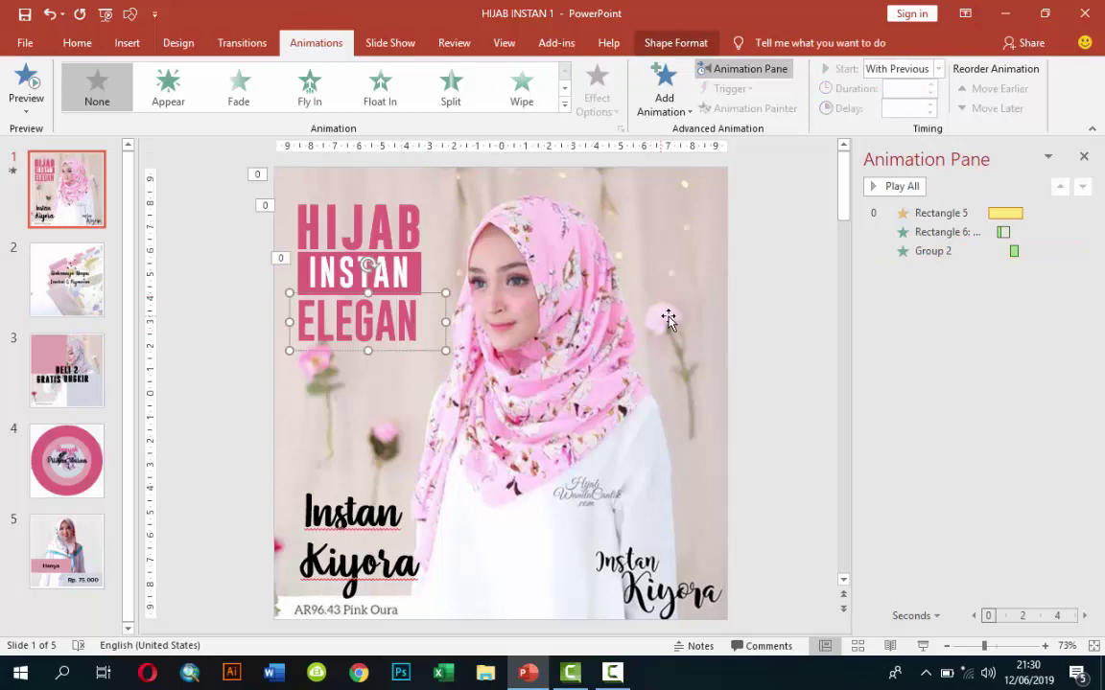
pyautogui.click(660, 82)
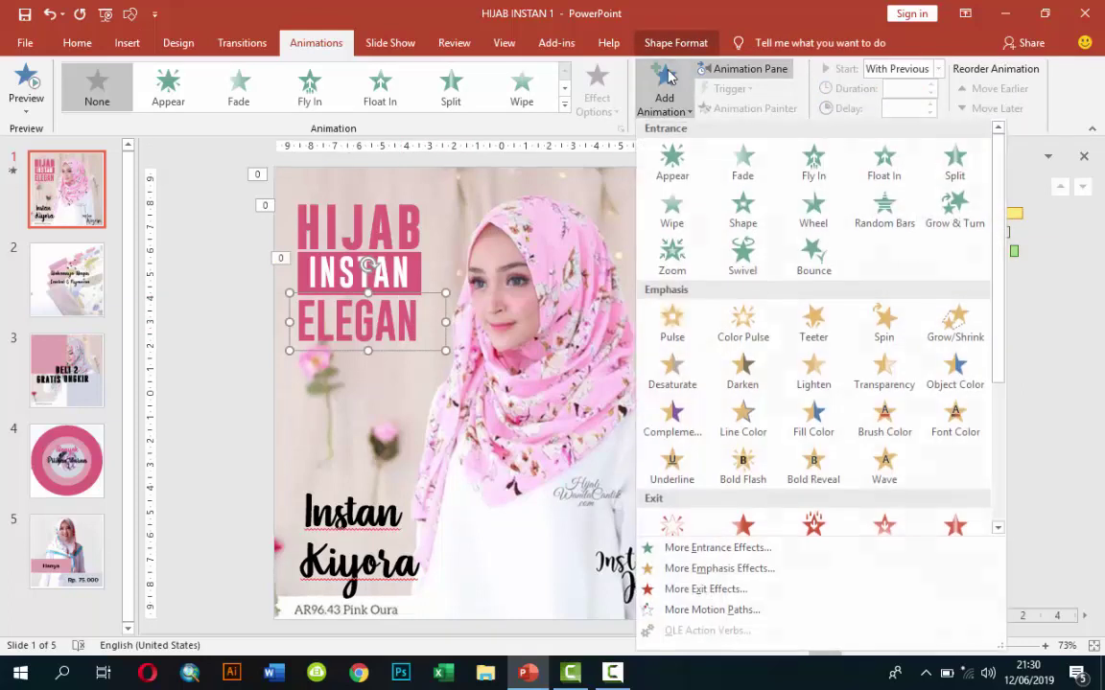
pyautogui.click(815, 168)
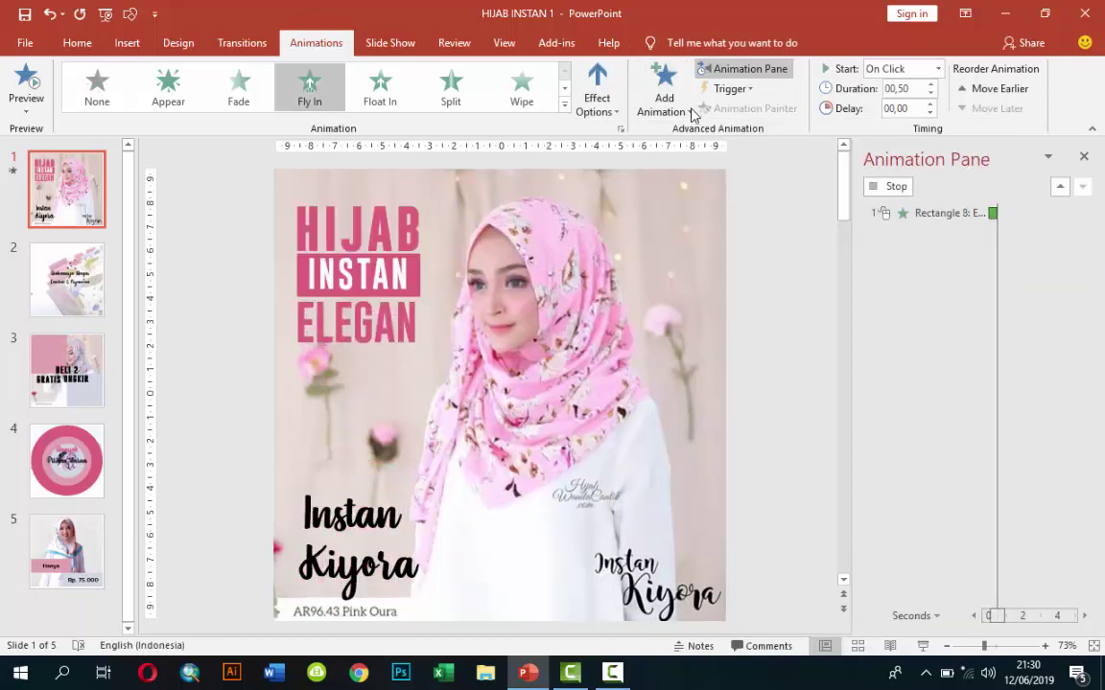
pyautogui.click(602, 85)
pyautogui.click(600, 235)
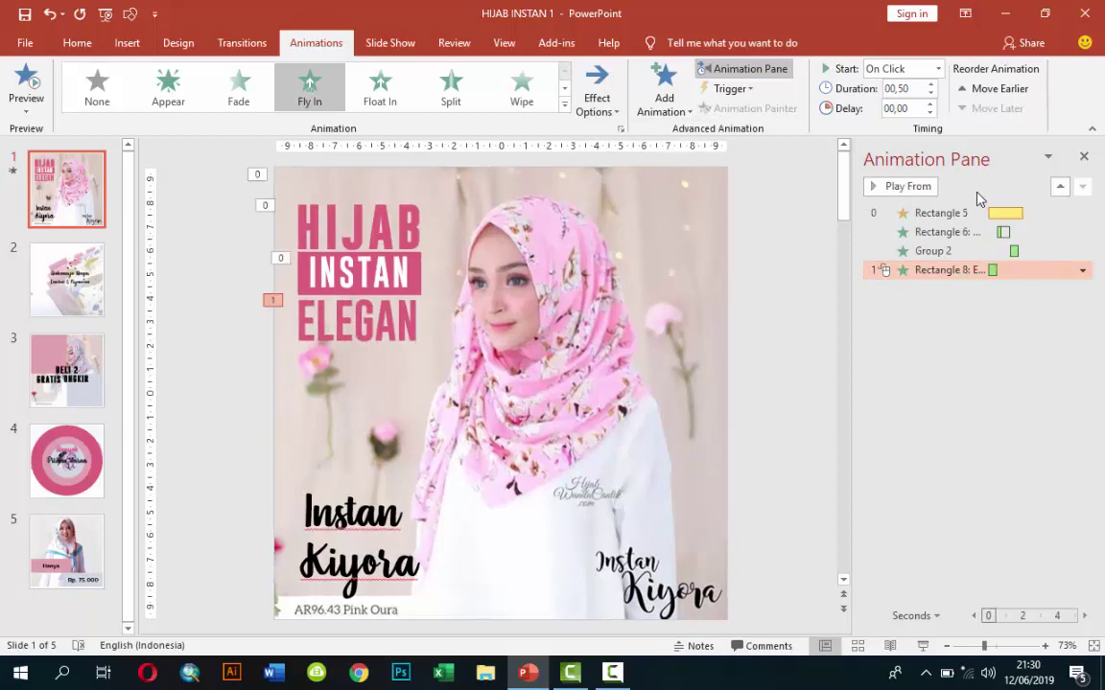
# Start ELEGAN With Previous, with a 01,75 delay and a 00,25 duration.
pyautogui.click(938, 69)
pyautogui.click(921, 111)
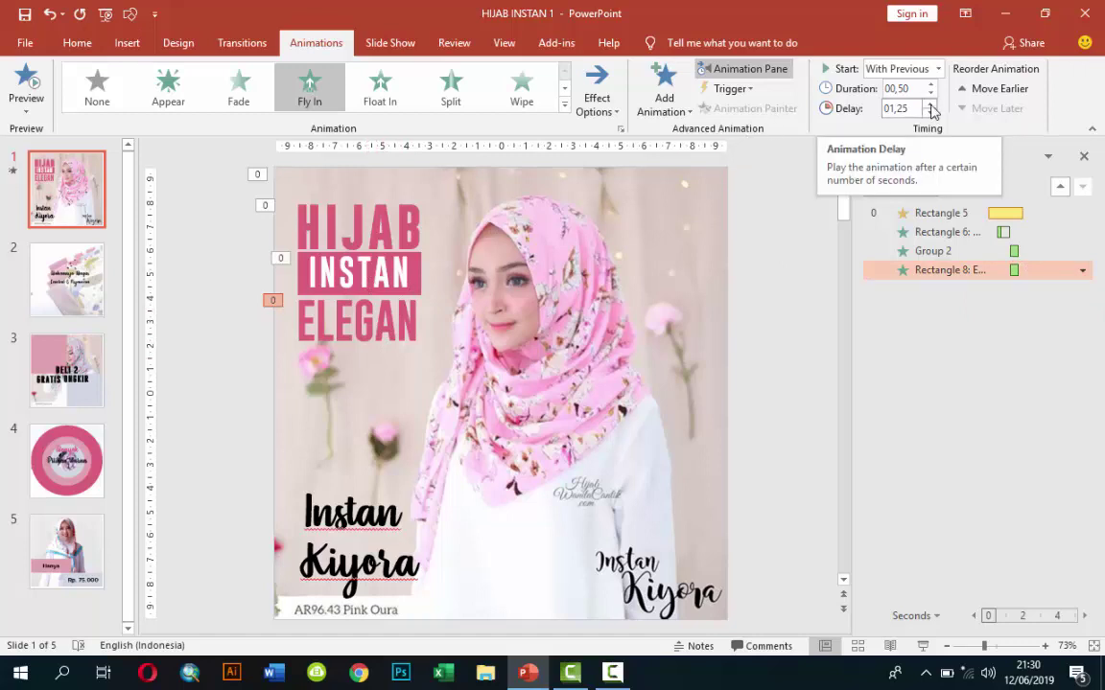
pyautogui.click(930, 106)
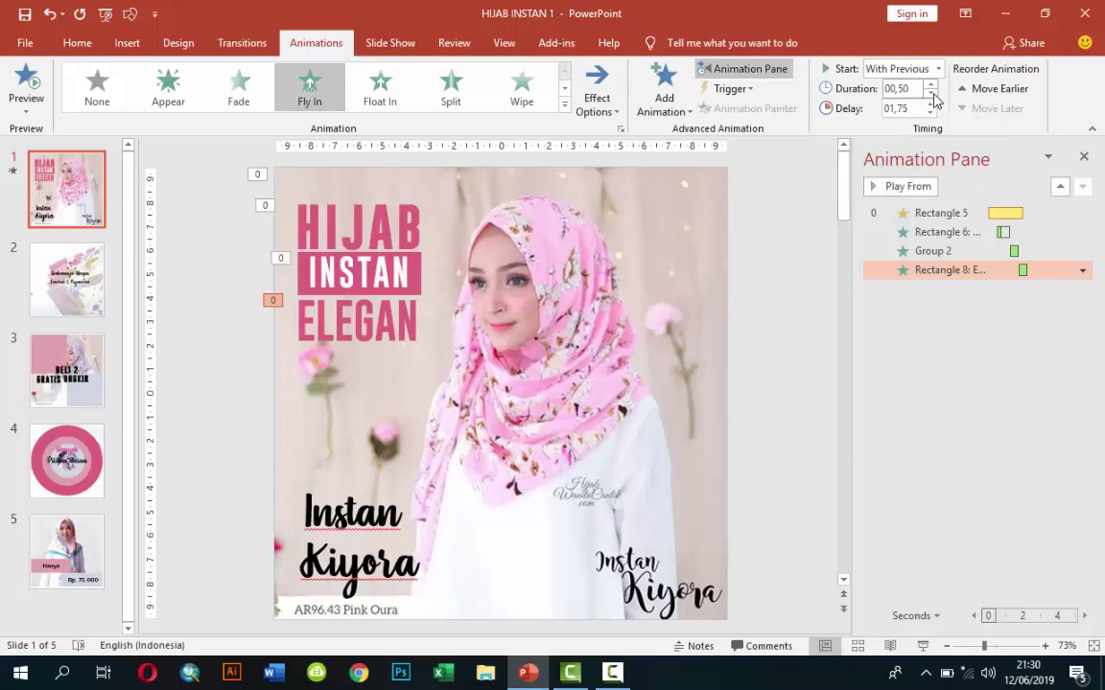
pyautogui.click(931, 94)
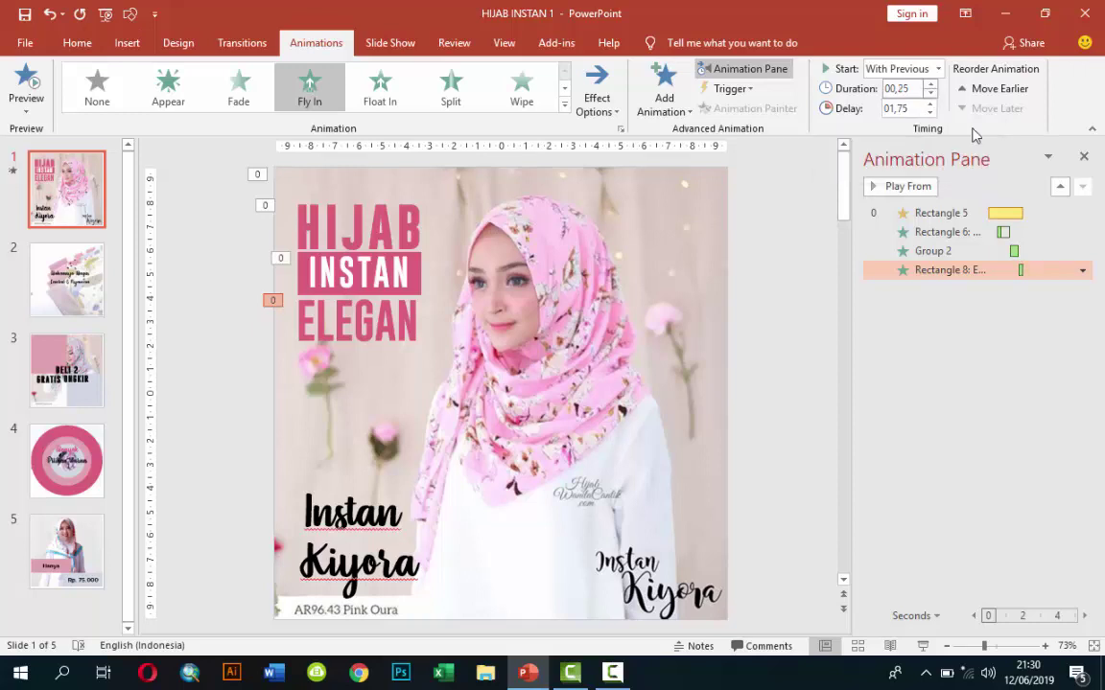
# Set ELEGAN's Fly In to animate text by letter in the effect settings.
pyautogui.rightClick(1027, 270)
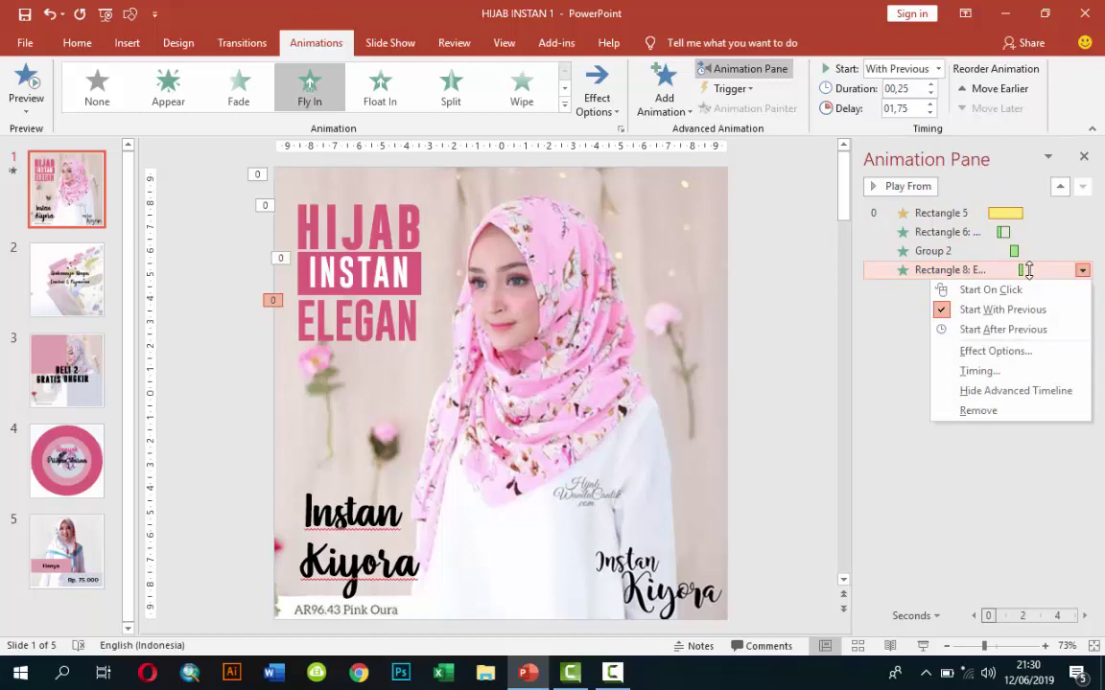
pyautogui.click(926, 307)
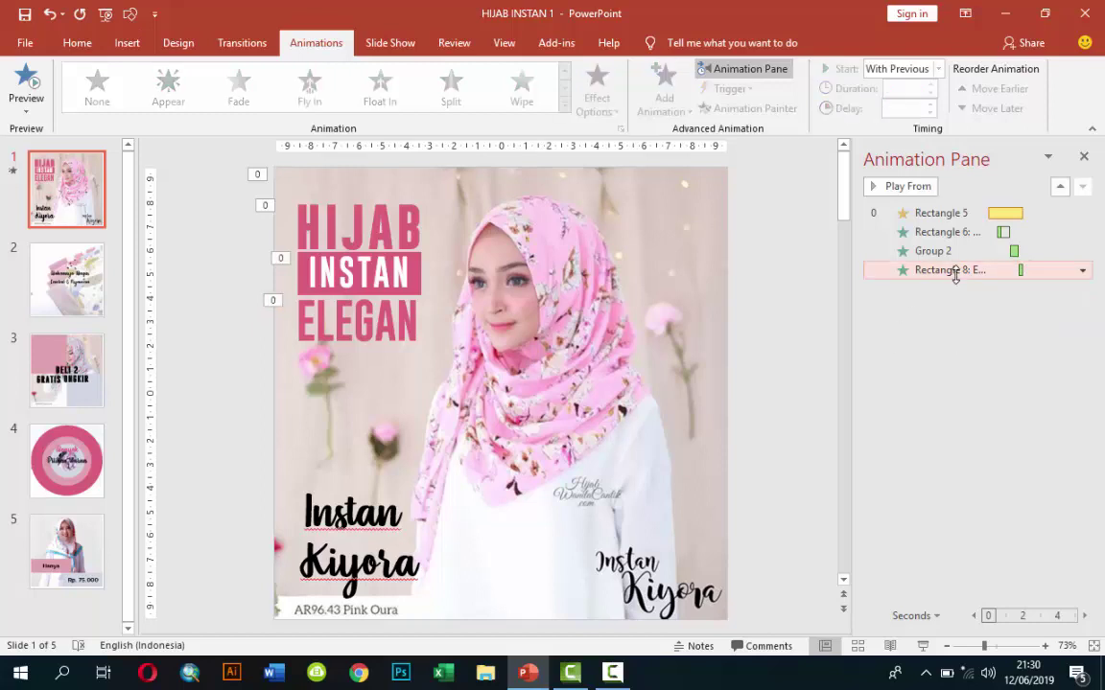
pyautogui.click(954, 270)
pyautogui.click(1081, 271)
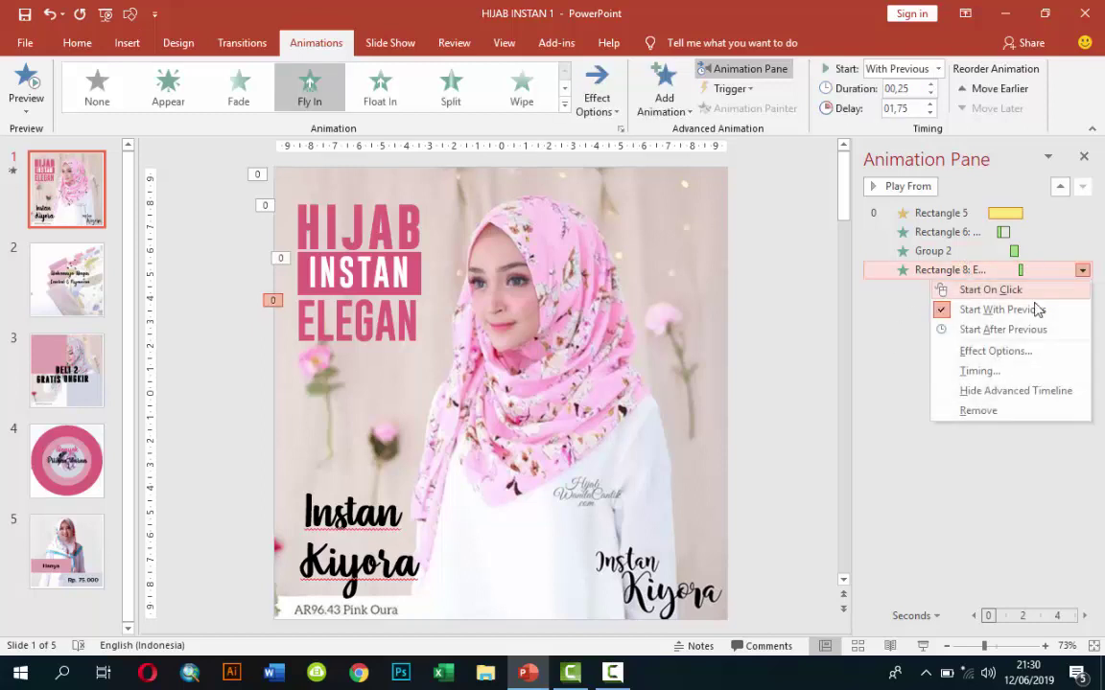
pyautogui.click(1016, 352)
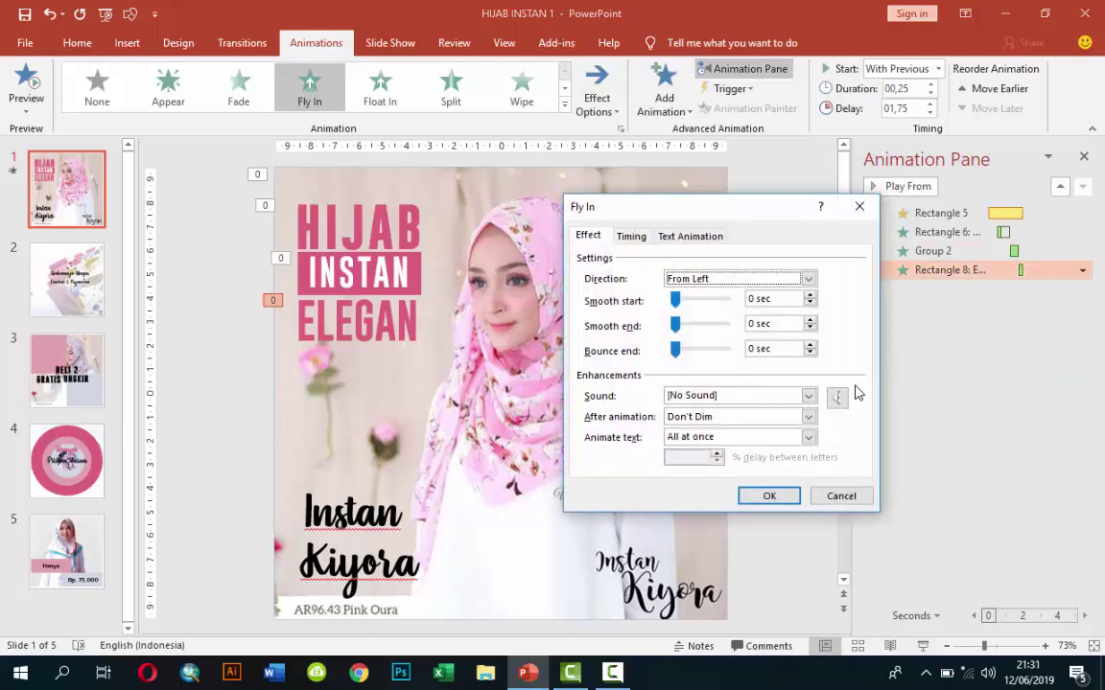
pyautogui.click(807, 437)
pyautogui.click(723, 477)
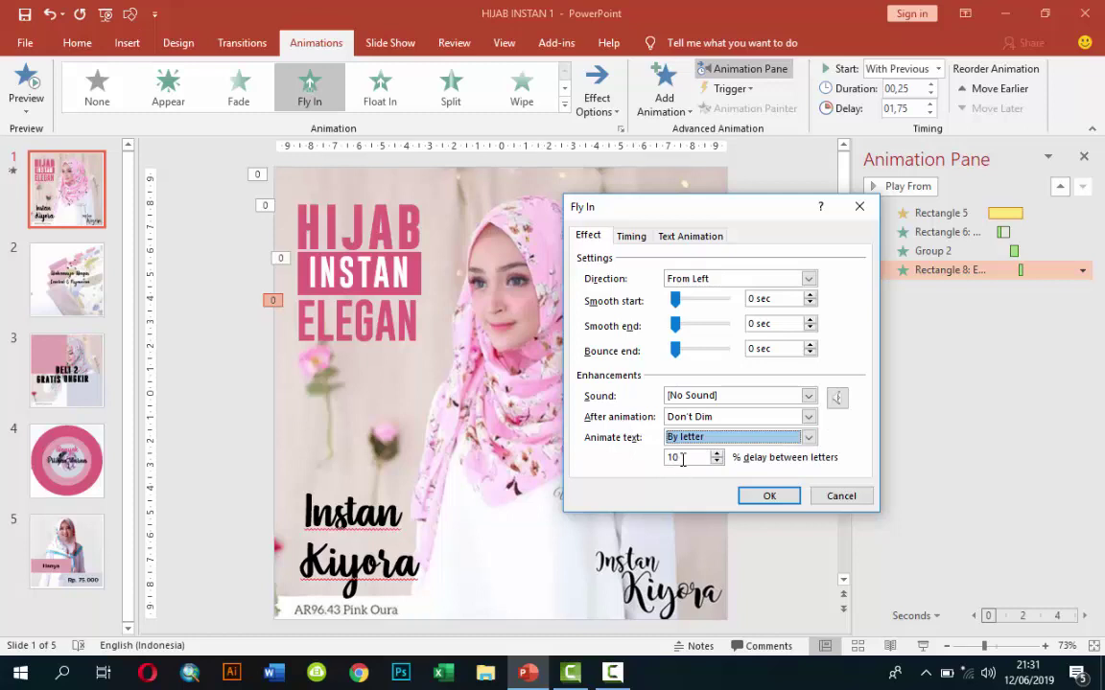
pyautogui.moveTo(682, 460); pyautogui.dragTo(669, 460)
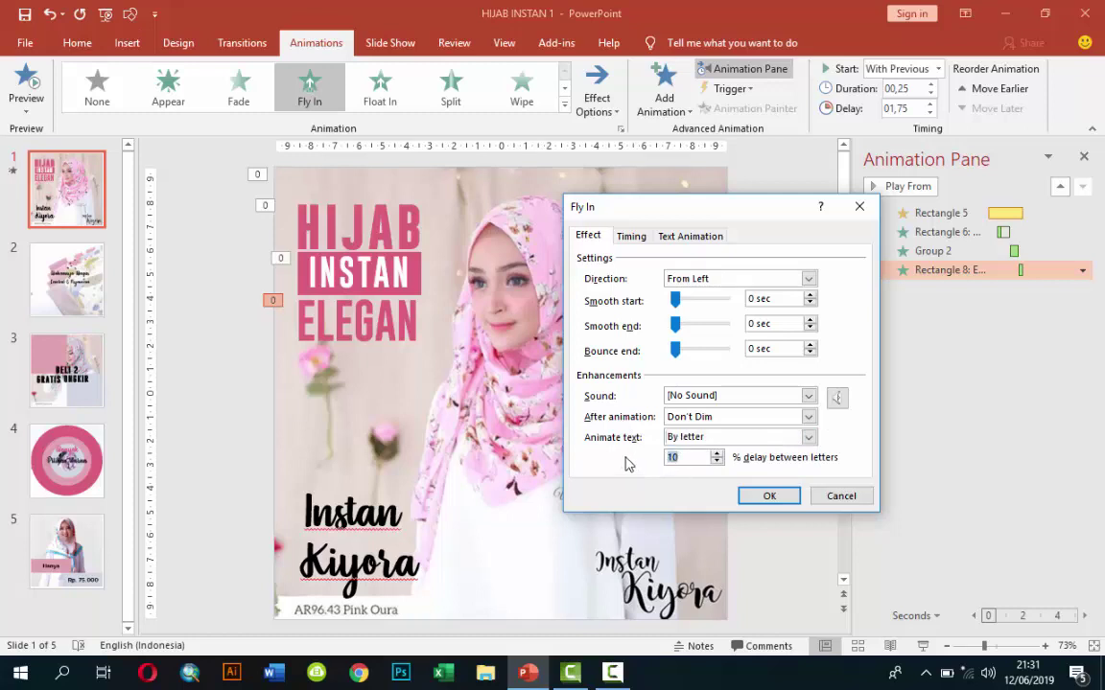
pyautogui.write('60')
pyautogui.click(767, 500)
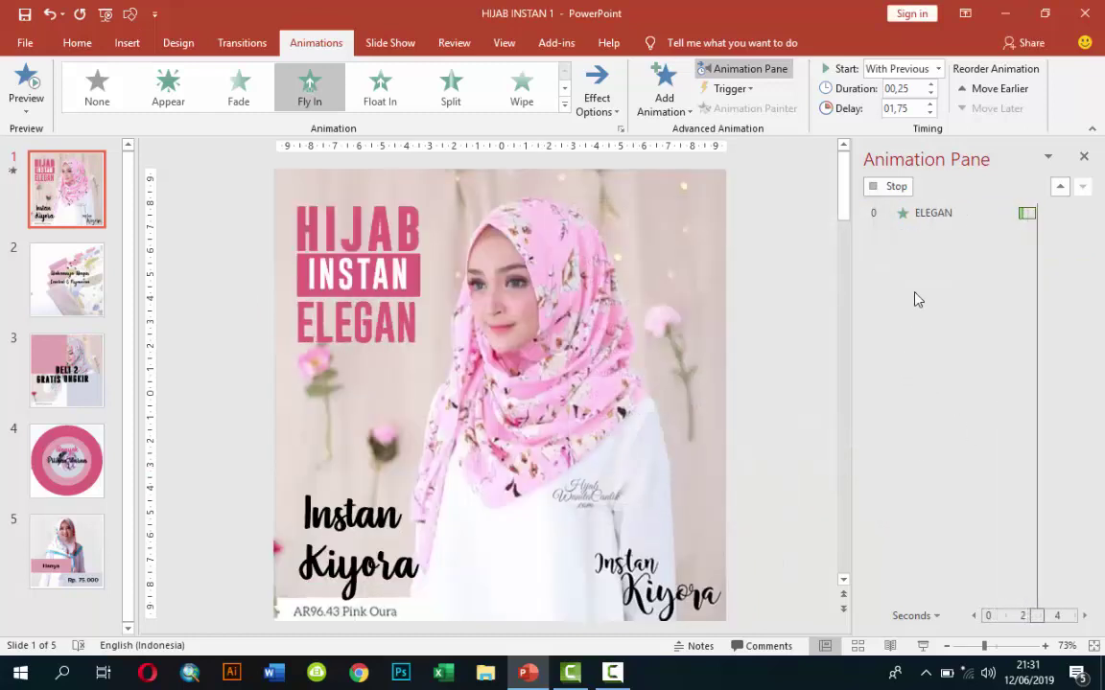
# Preview all slide animations from the start, then select the Instan Kiyora text box.
pyautogui.click(918, 213)
pyautogui.click(915, 188)
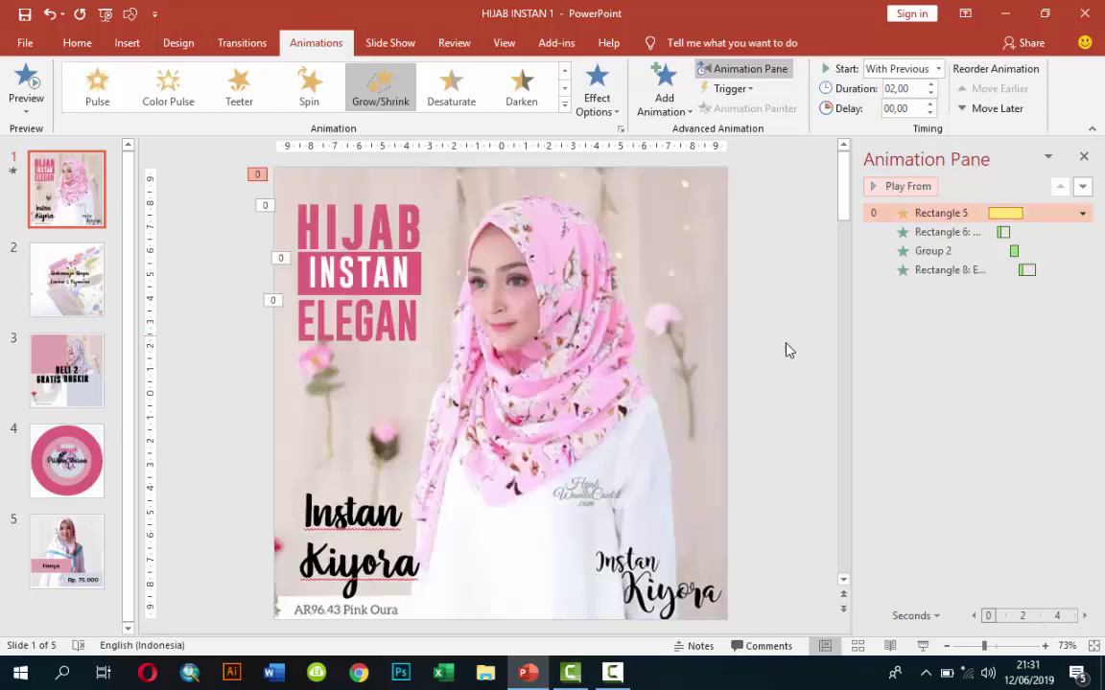
pyautogui.click(378, 489)
pyautogui.click(377, 487)
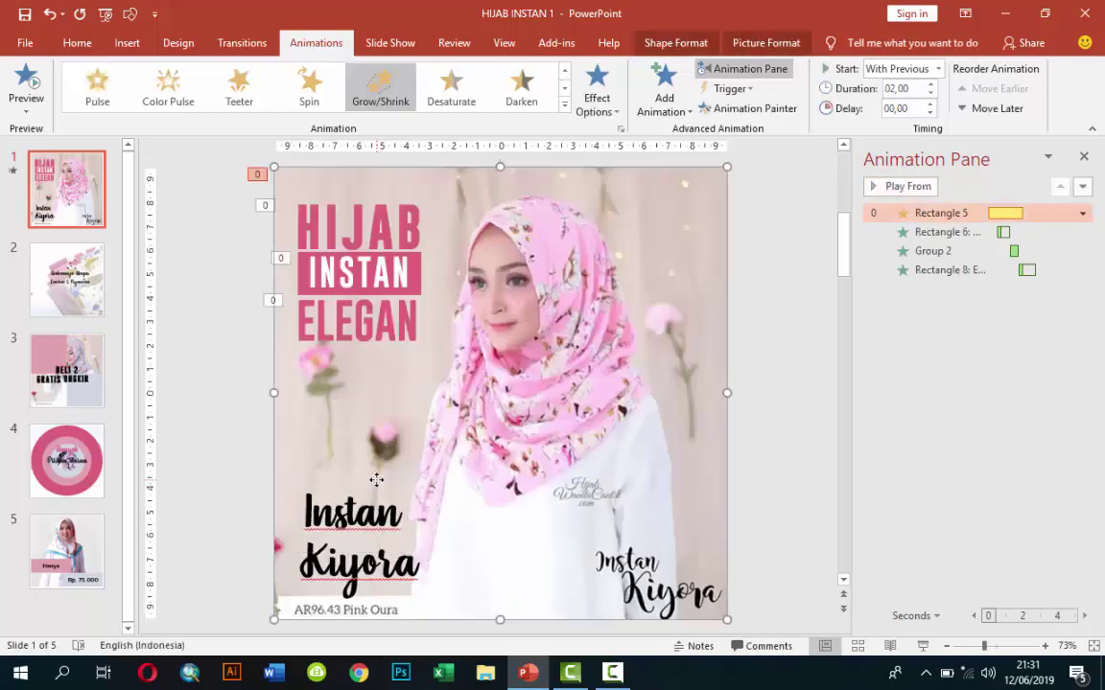
pyautogui.click(375, 485)
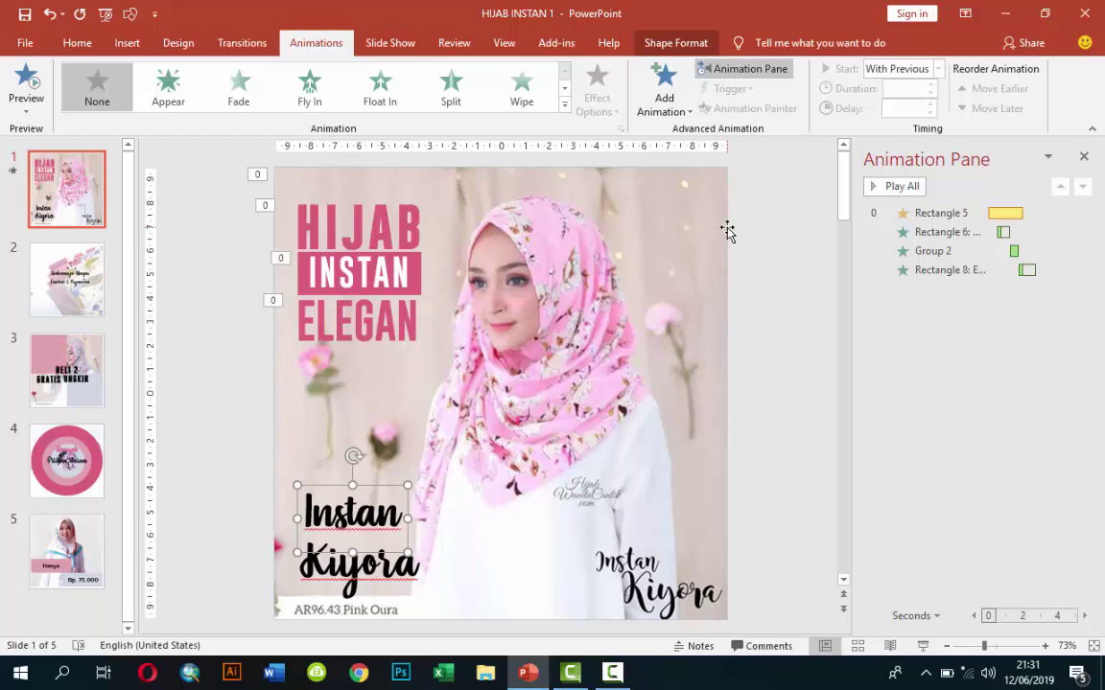
# Apply a Random Bars entrance to the Instan Kiyora text.
pyautogui.click(660, 100)
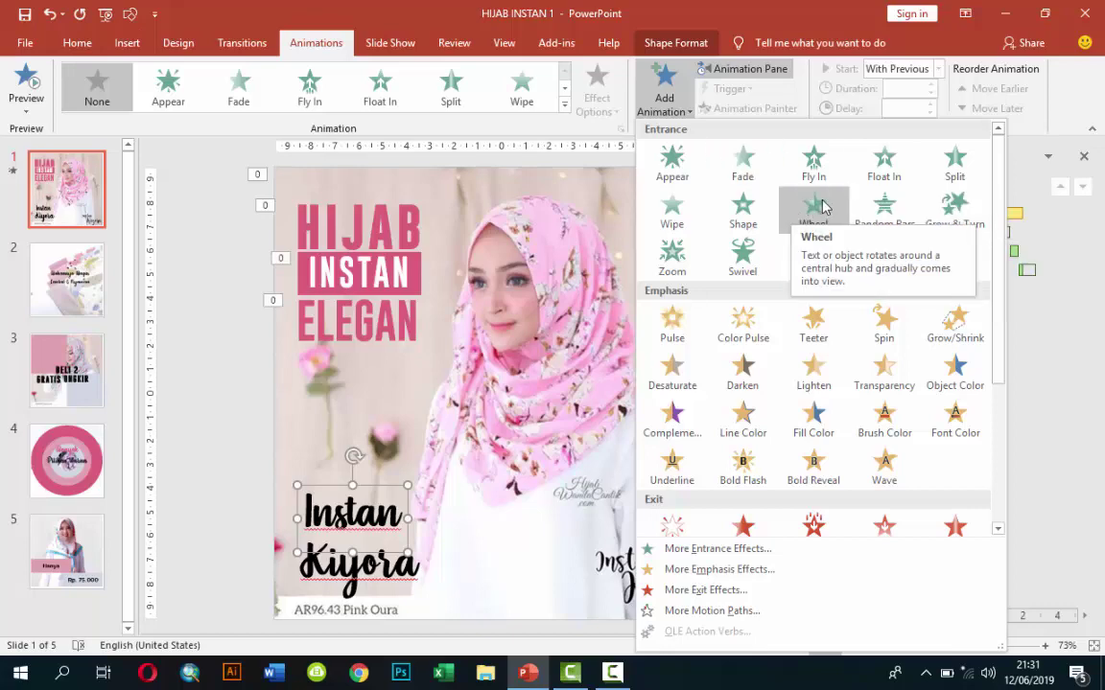
pyautogui.click(768, 549)
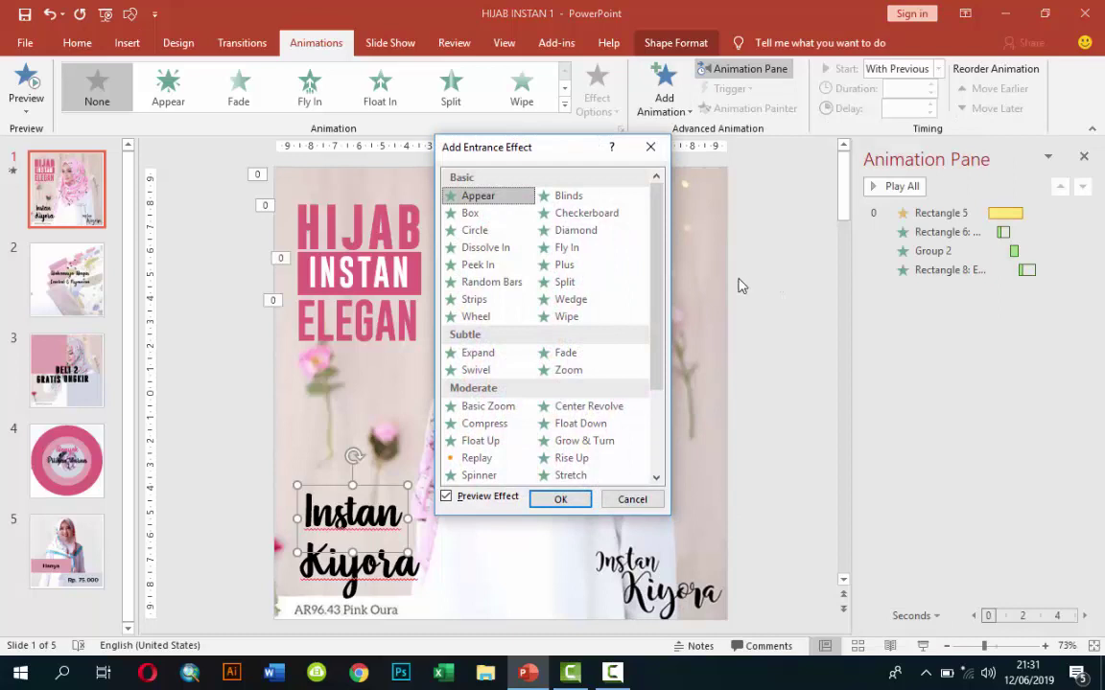
pyautogui.click(478, 265)
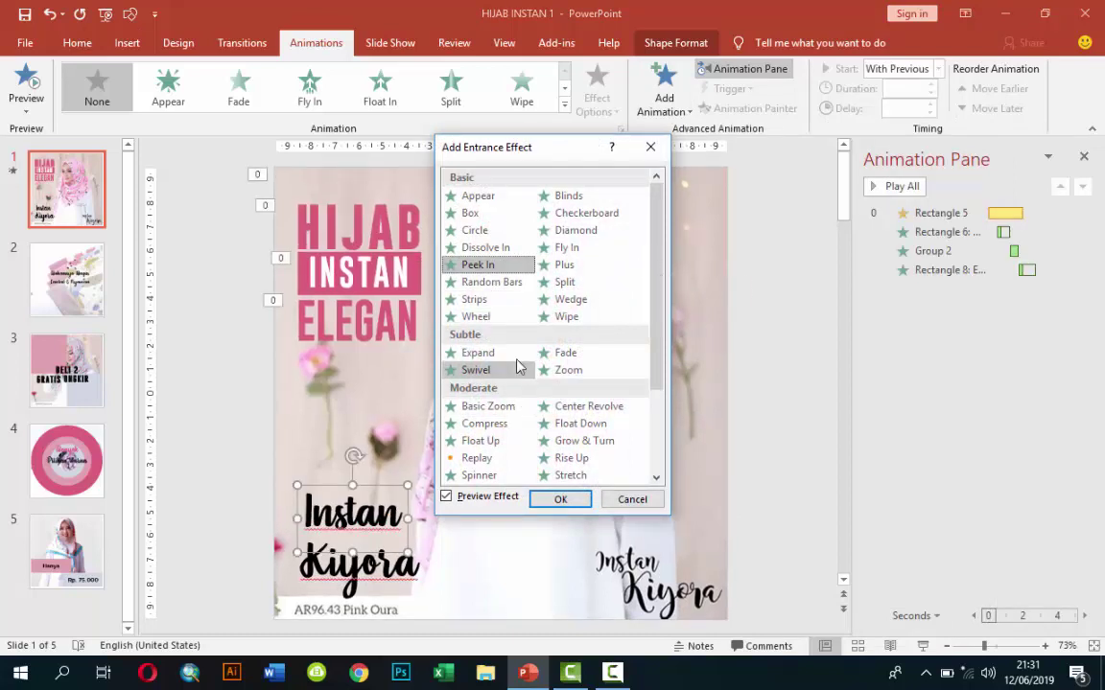
pyautogui.click(489, 282)
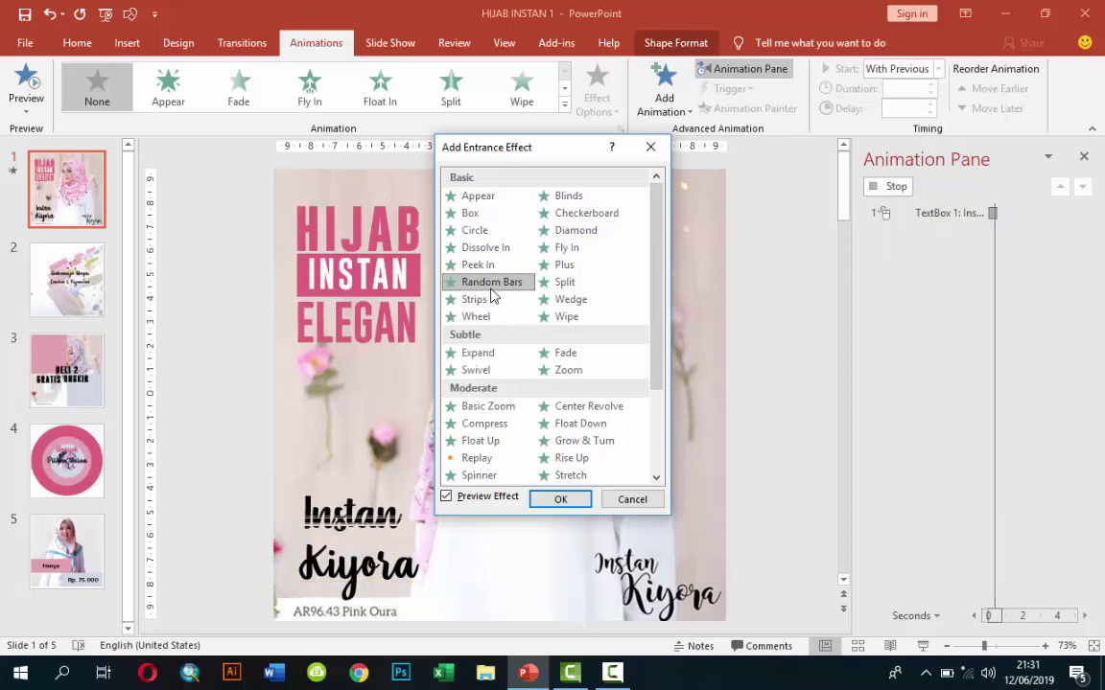
pyautogui.click(582, 499)
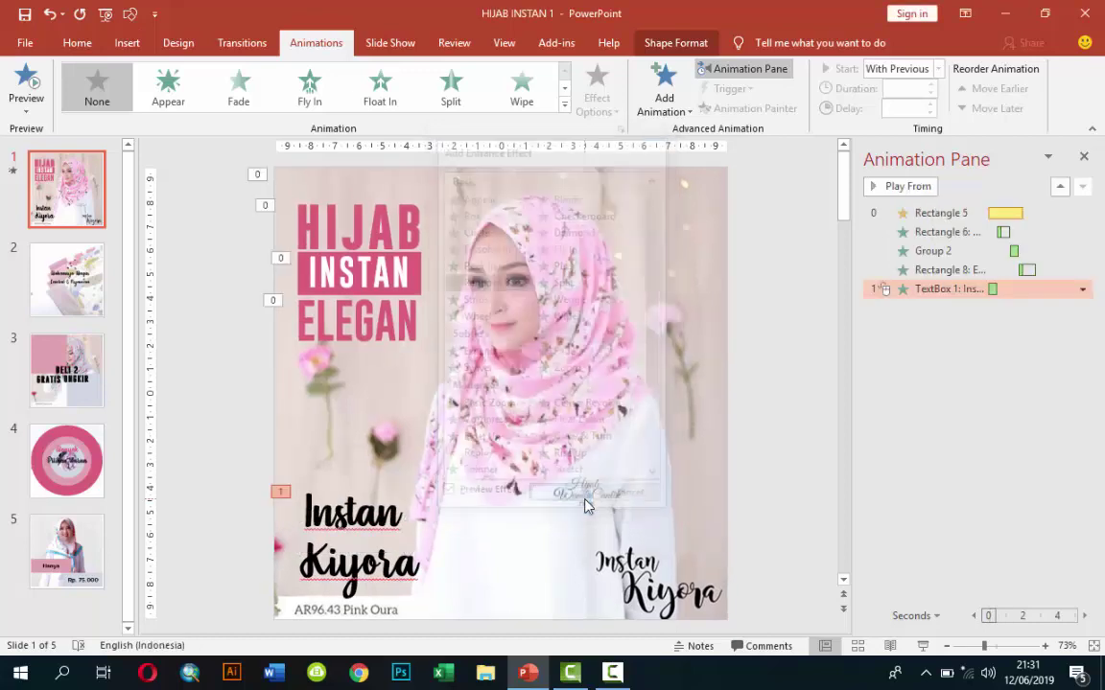
# Choose the Random Bars direction, start it With Previous, and lengthen its delay.
pyautogui.click(603, 93)
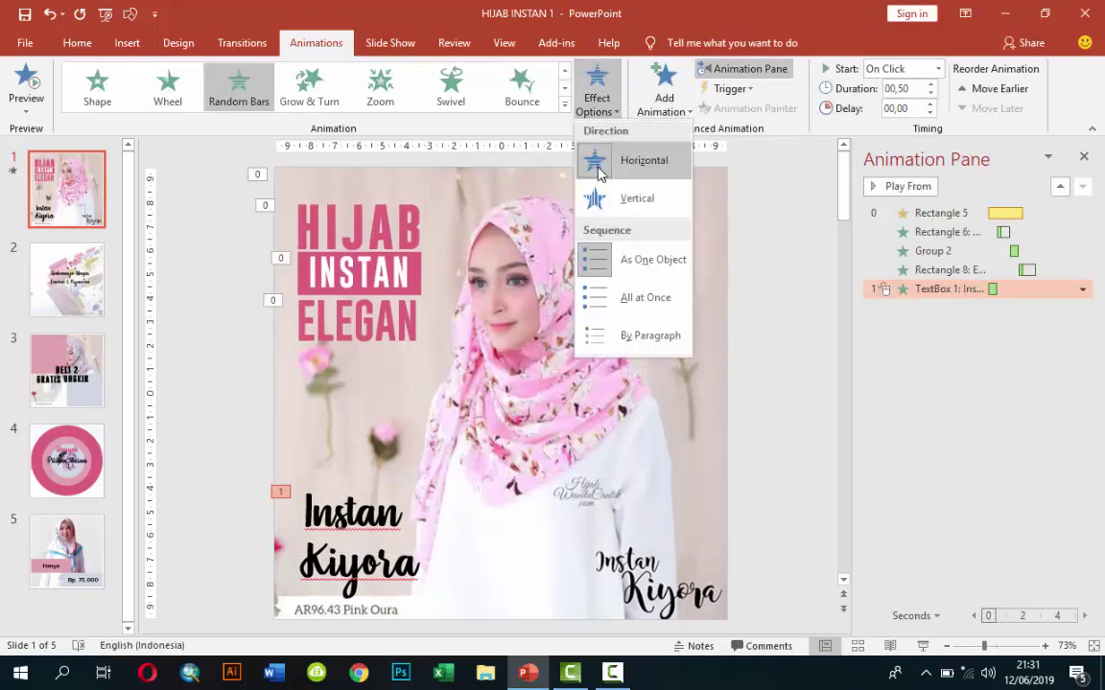
pyautogui.click(602, 201)
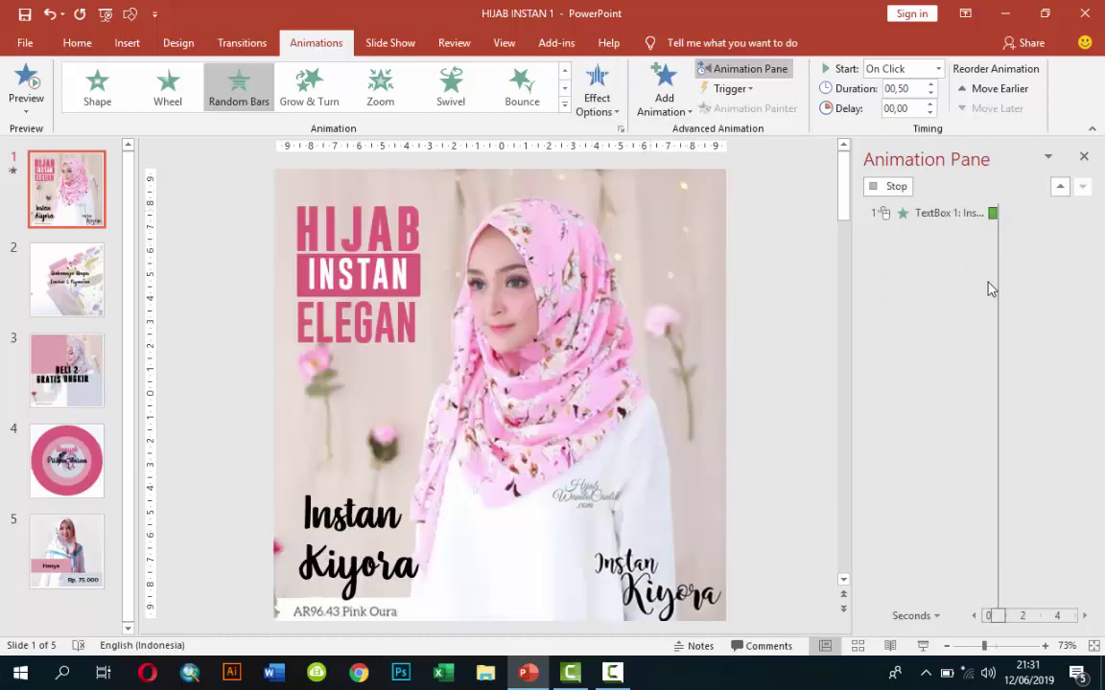
pyautogui.click(936, 70)
pyautogui.click(917, 105)
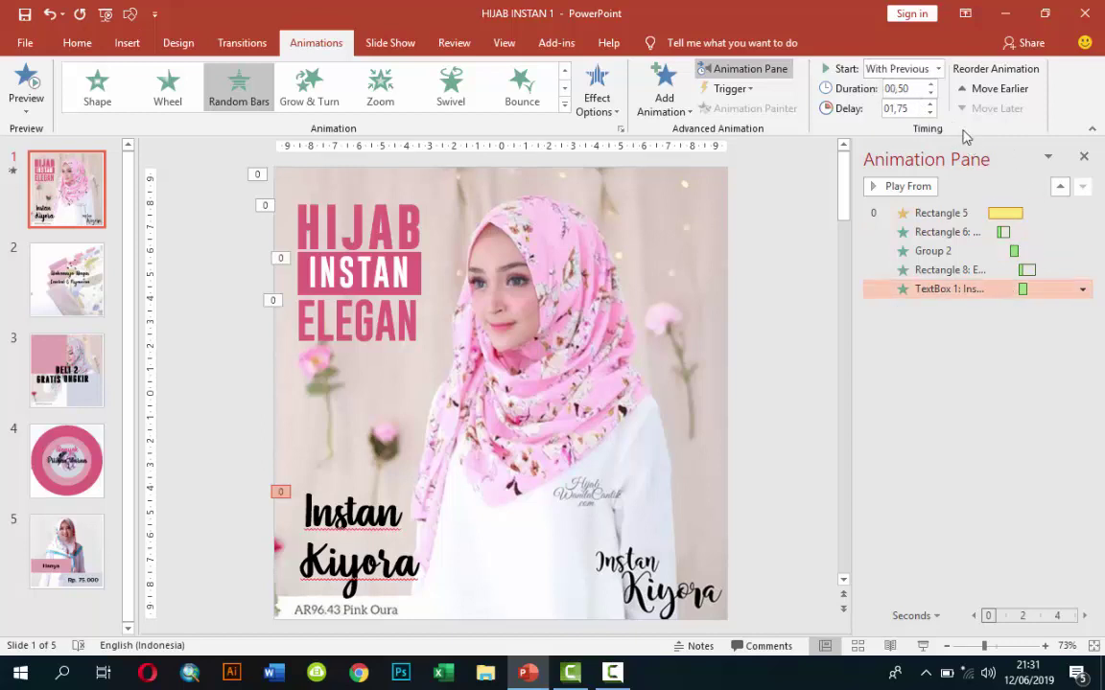
pyautogui.click(931, 105)
pyautogui.click(931, 105)
# Make the Instan text animate by letter with a 60% delay between letters.
pyautogui.click(1082, 288)
pyautogui.click(978, 369)
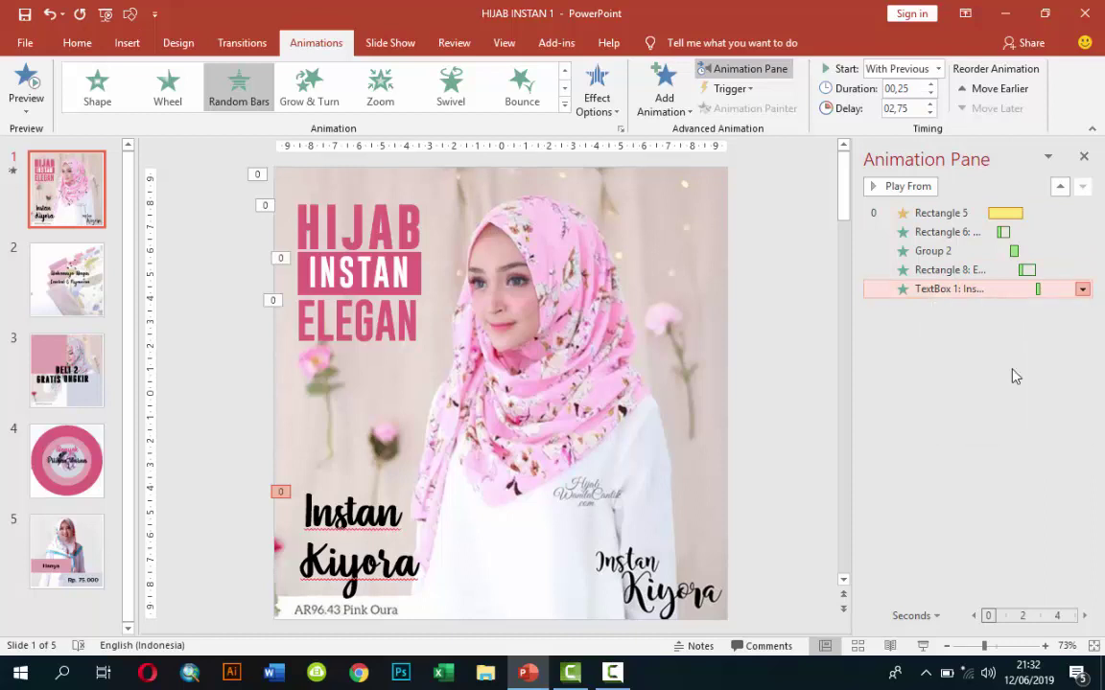
pyautogui.click(809, 383)
pyautogui.click(772, 419)
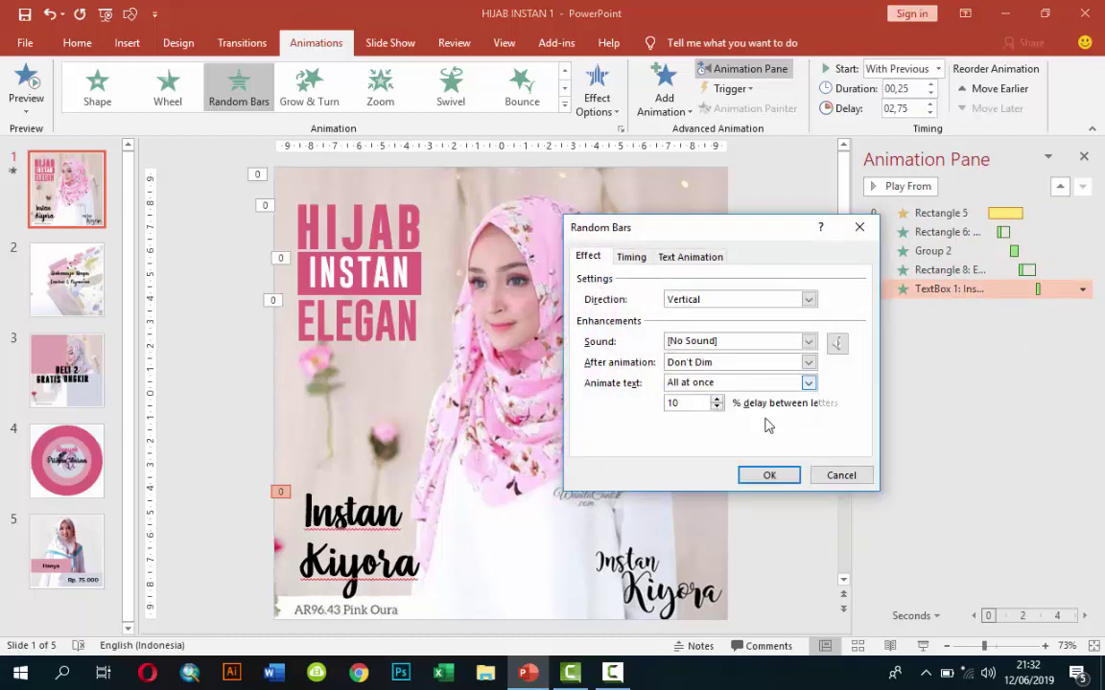
pyautogui.moveTo(679, 406); pyautogui.dragTo(660, 403)
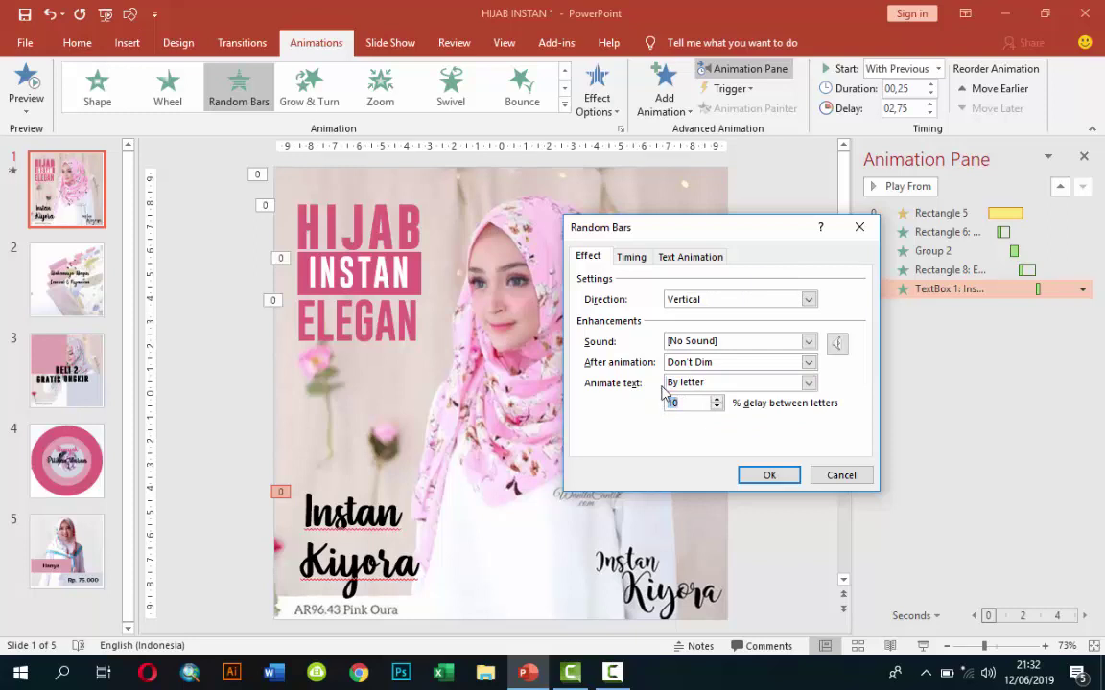
pyautogui.write('60')
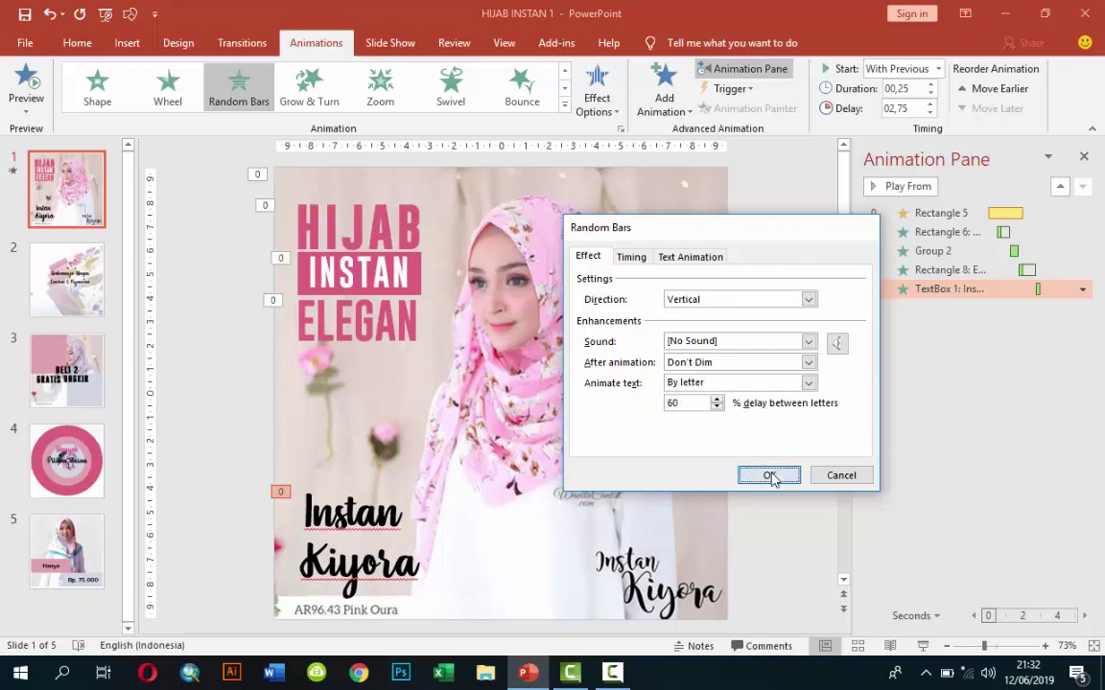
pyautogui.click(769, 475)
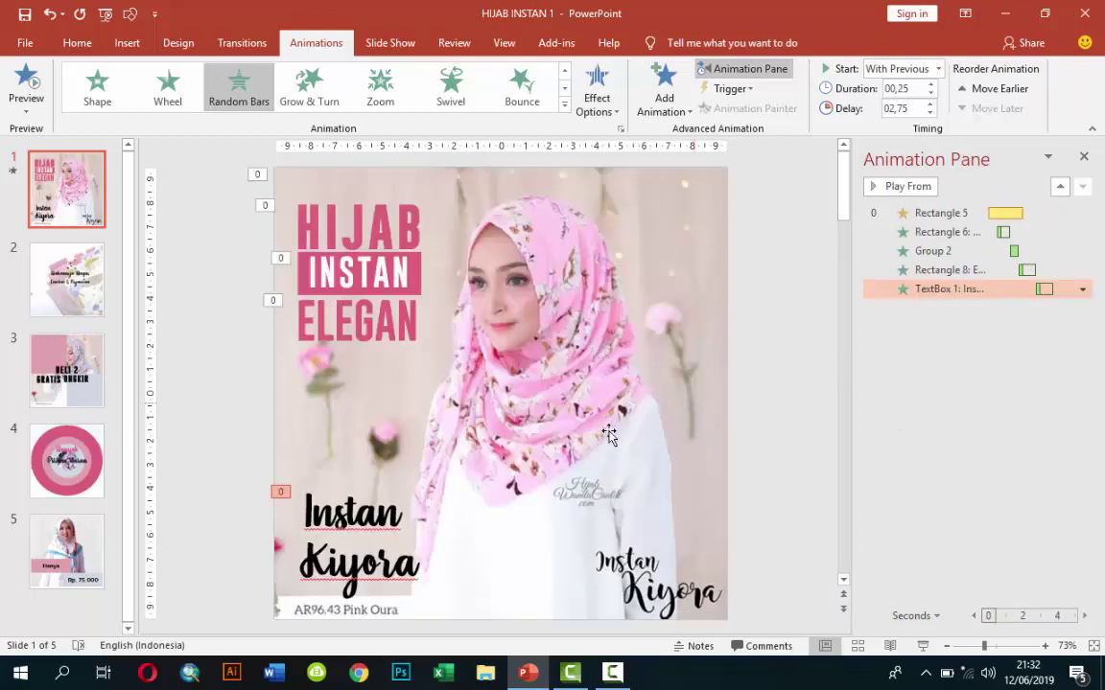
# Copy the Instan animation onto Kiyora with Animation Painter and raise Kiyora's delay to 03,75.
pyautogui.click(326, 503)
pyautogui.click(371, 488)
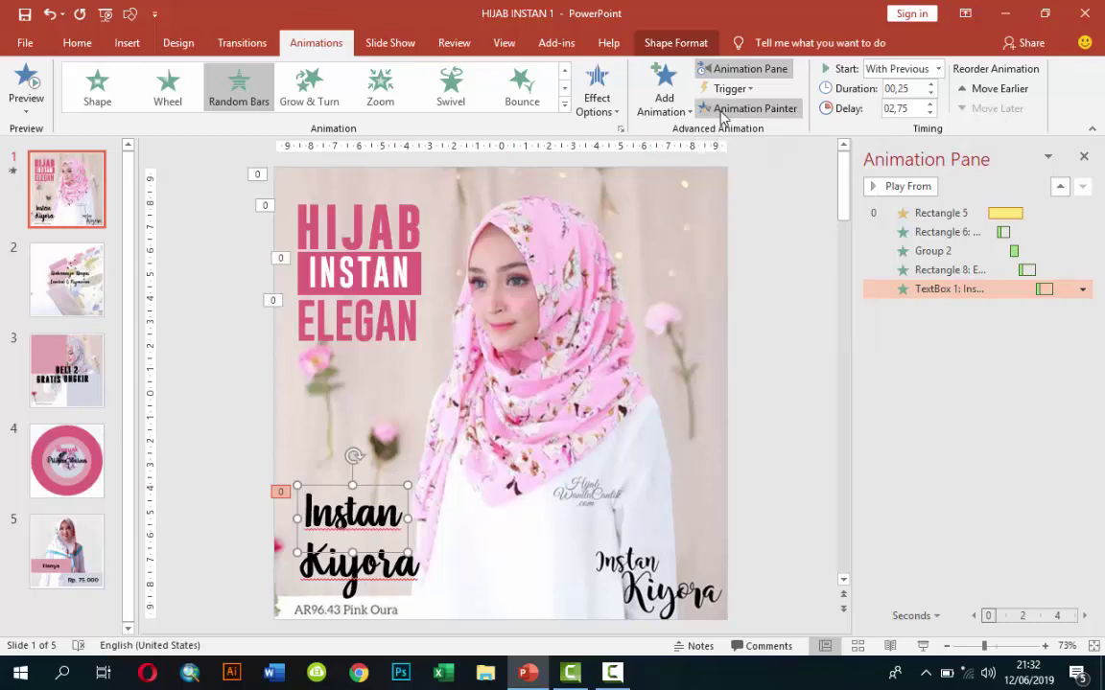
pyautogui.click(722, 109)
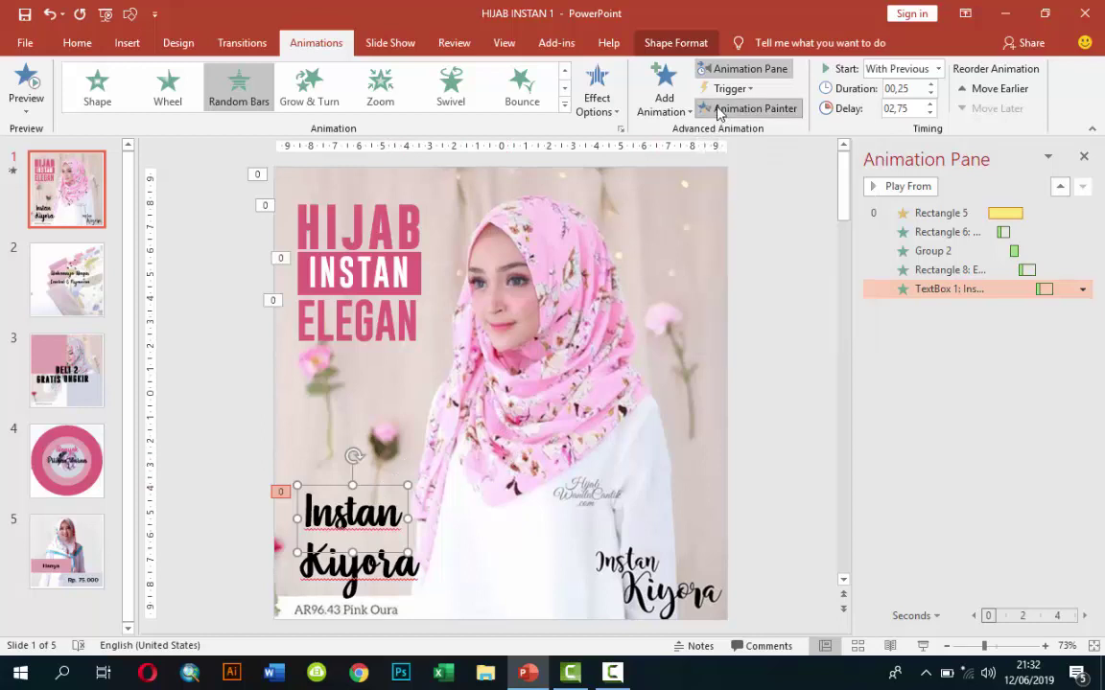
pyautogui.click(391, 575)
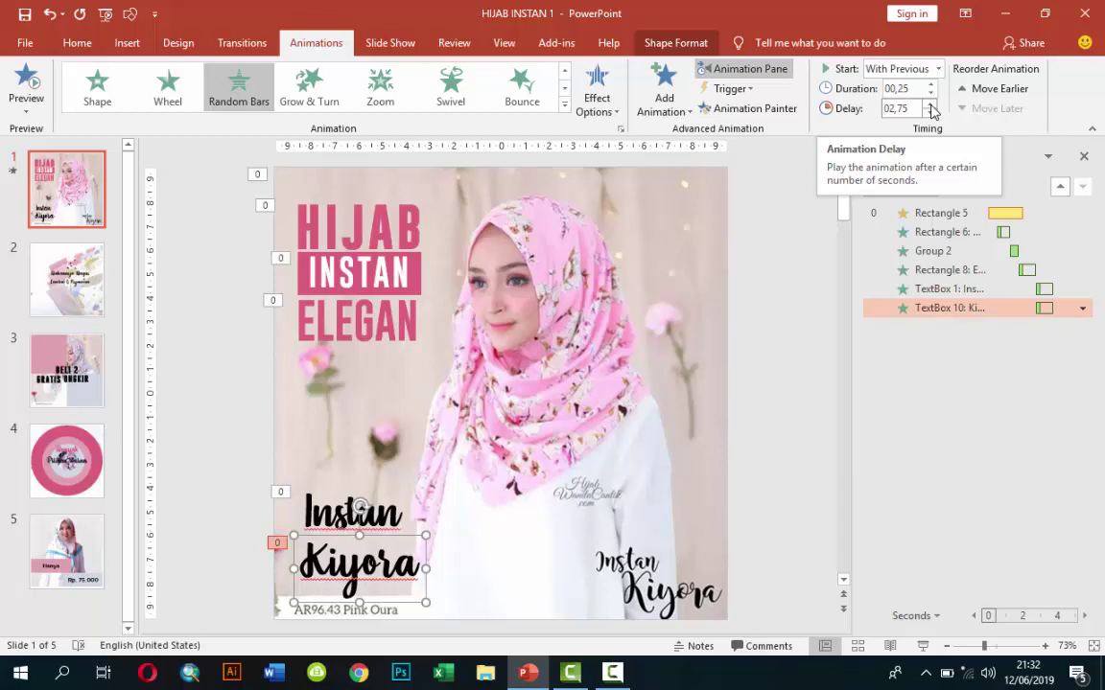
pyautogui.click(930, 104)
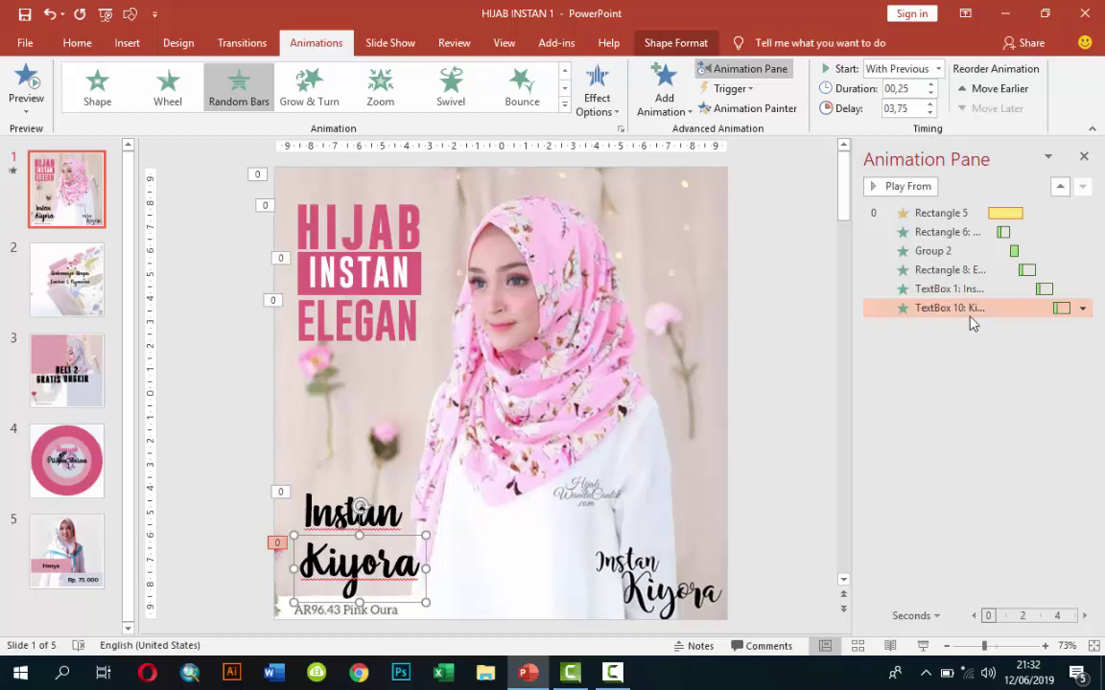
# Lengthen the photo's Grow/Shrink to 04,50 and preview slide 1's six animations.
pyautogui.click(959, 211)
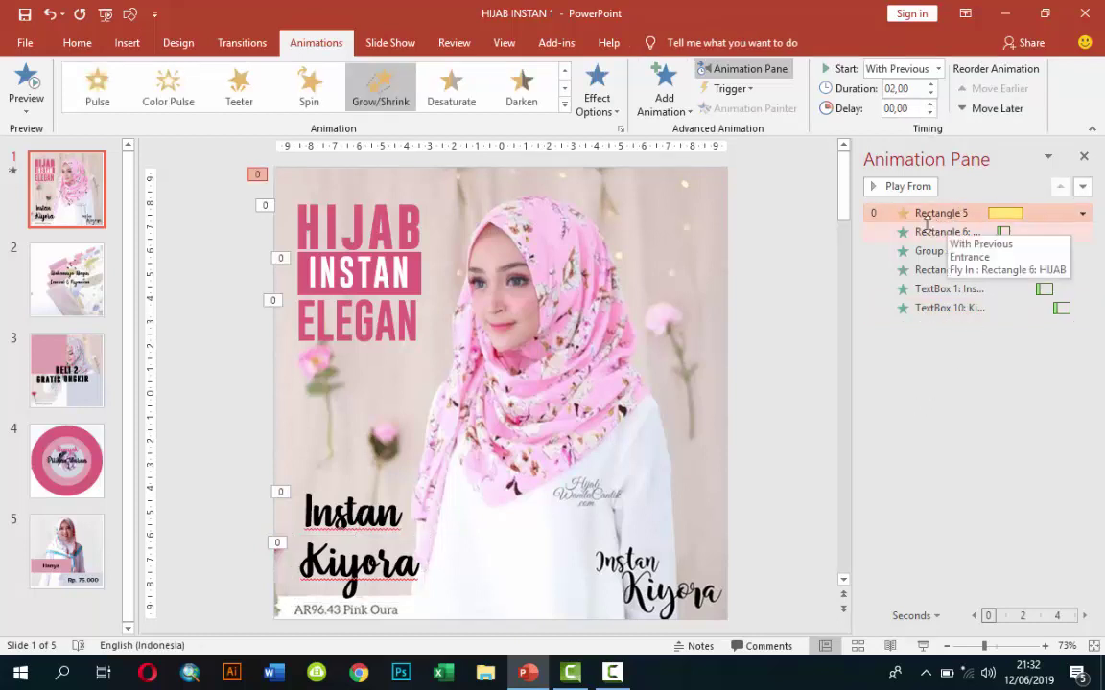
pyautogui.click(690, 271)
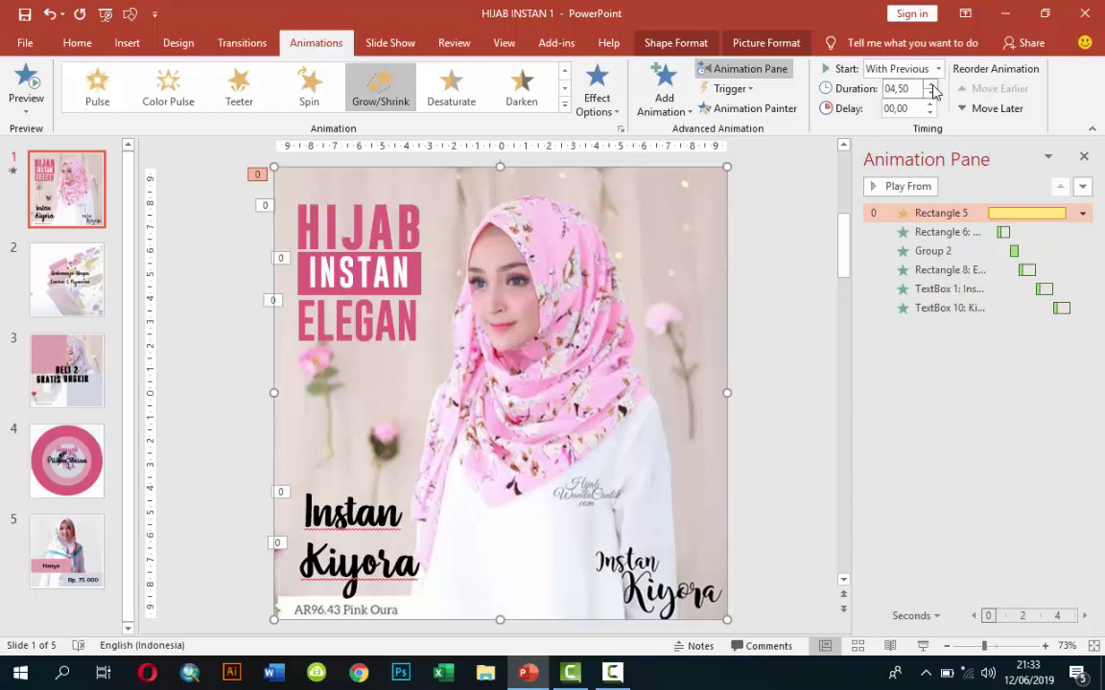
pyautogui.click(902, 187)
pyautogui.click(922, 646)
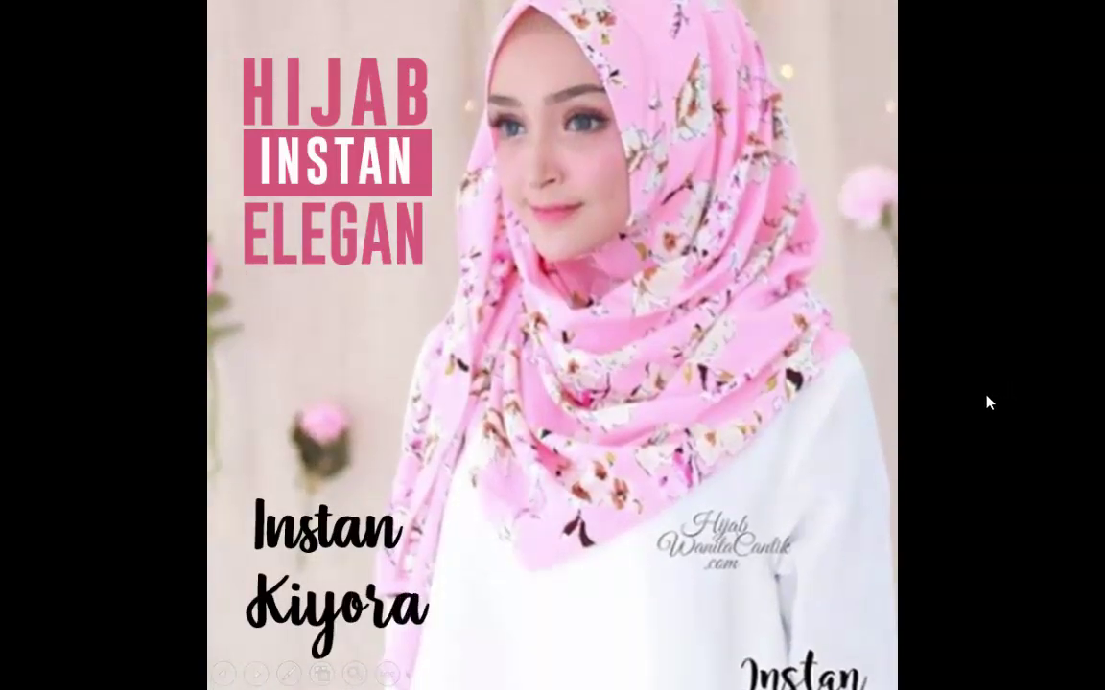
pyautogui.press('Escape')
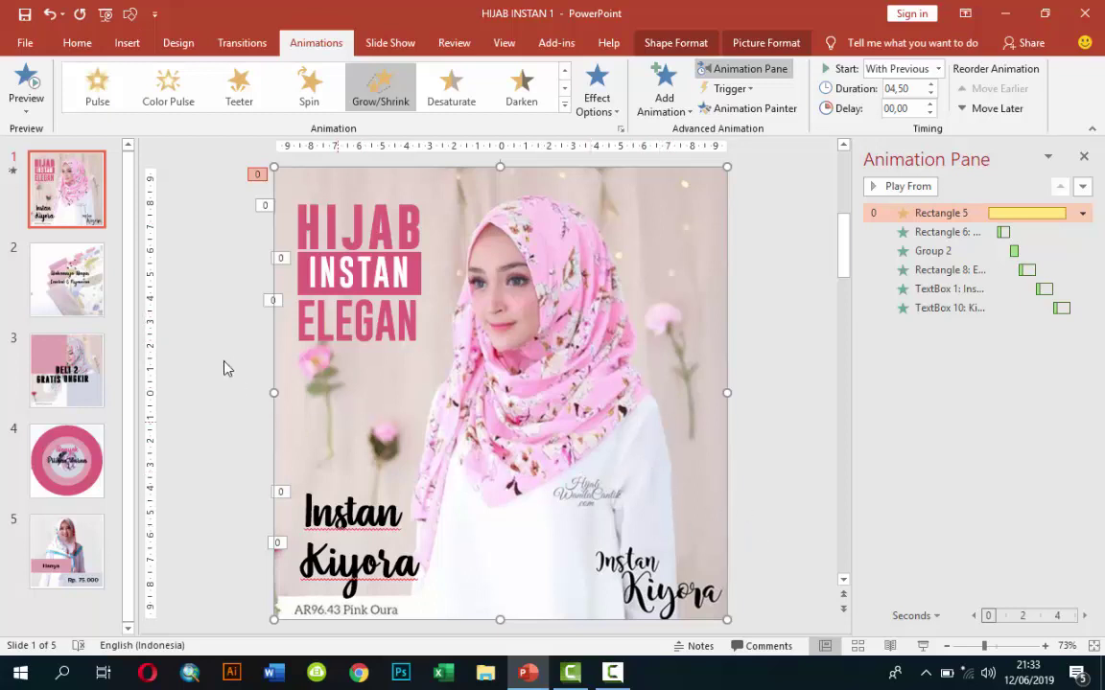
# Go to slide 2 and select the picture in the centre.
pyautogui.click(67, 297)
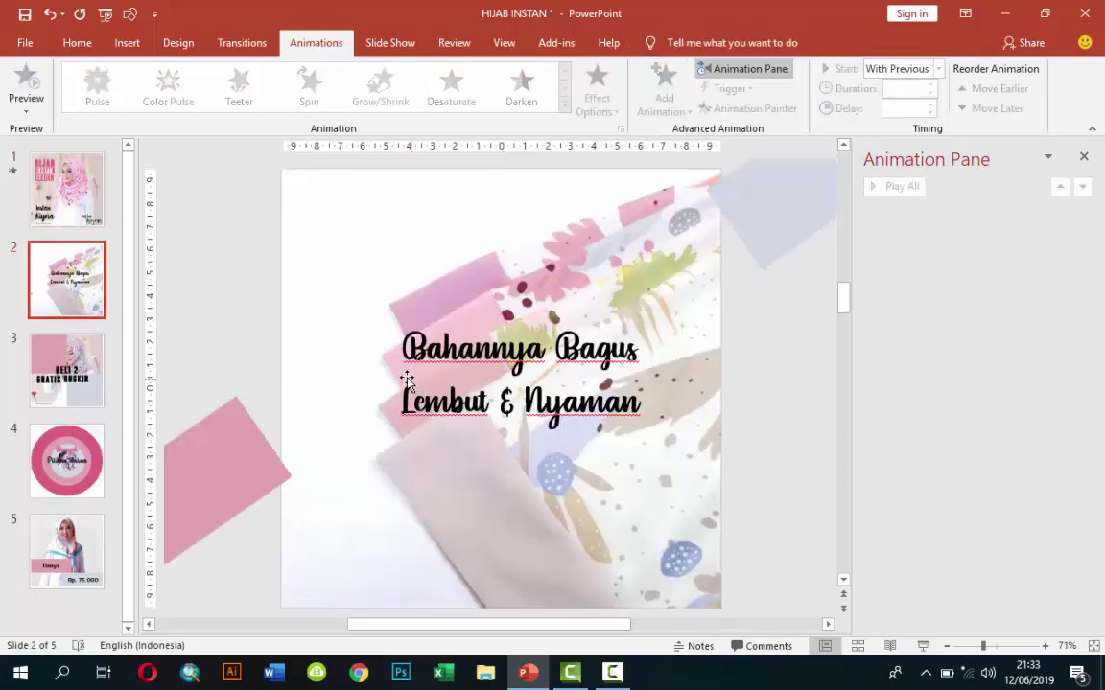
pyautogui.keyDown('ctrl'); pyautogui.scroll(-2, 383, 370); pyautogui.keyUp('ctrl')
pyautogui.keyDown('ctrl'); pyautogui.scroll(-3, 381, 371); pyautogui.keyUp('ctrl')
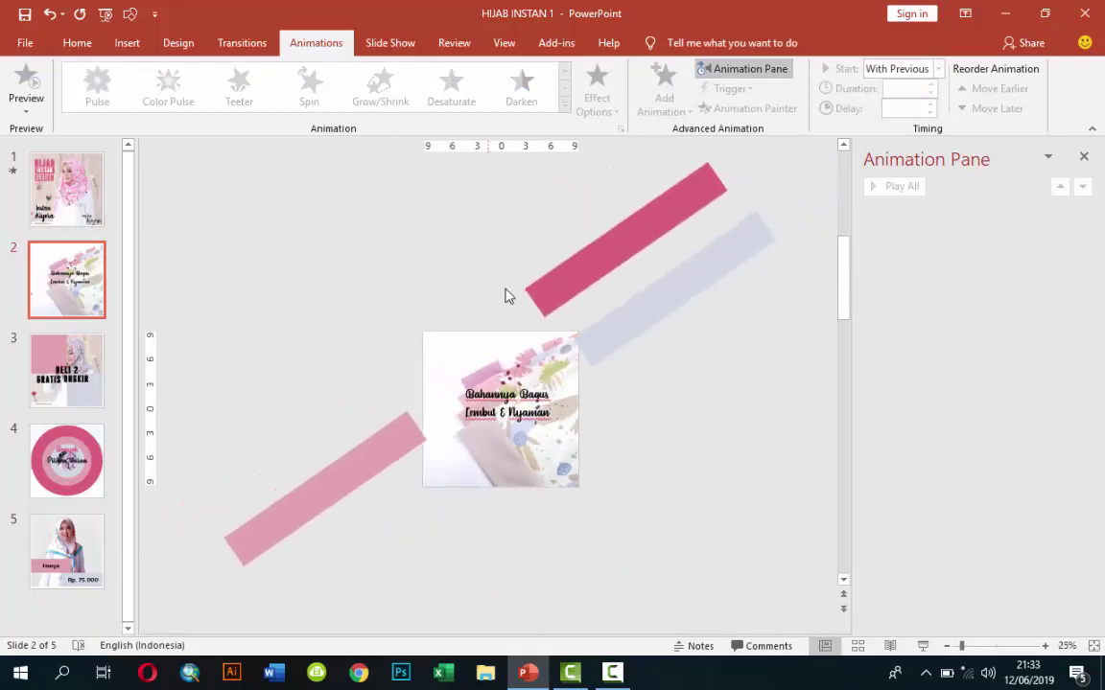
pyautogui.click(671, 306)
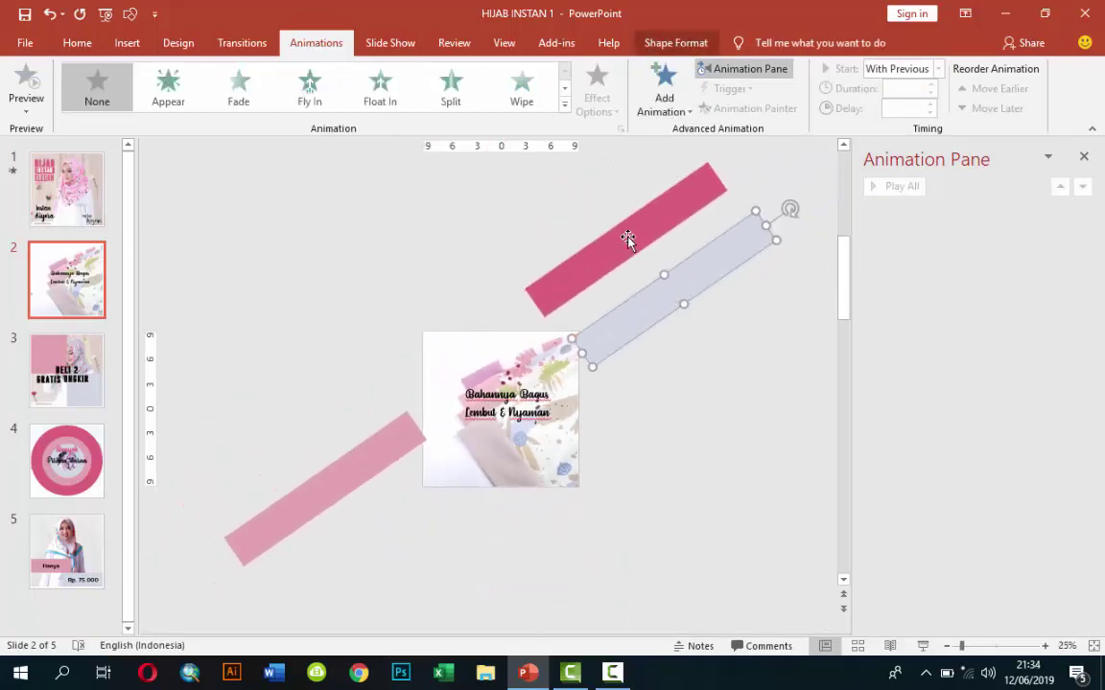
pyautogui.click(629, 239)
pyautogui.click(400, 444)
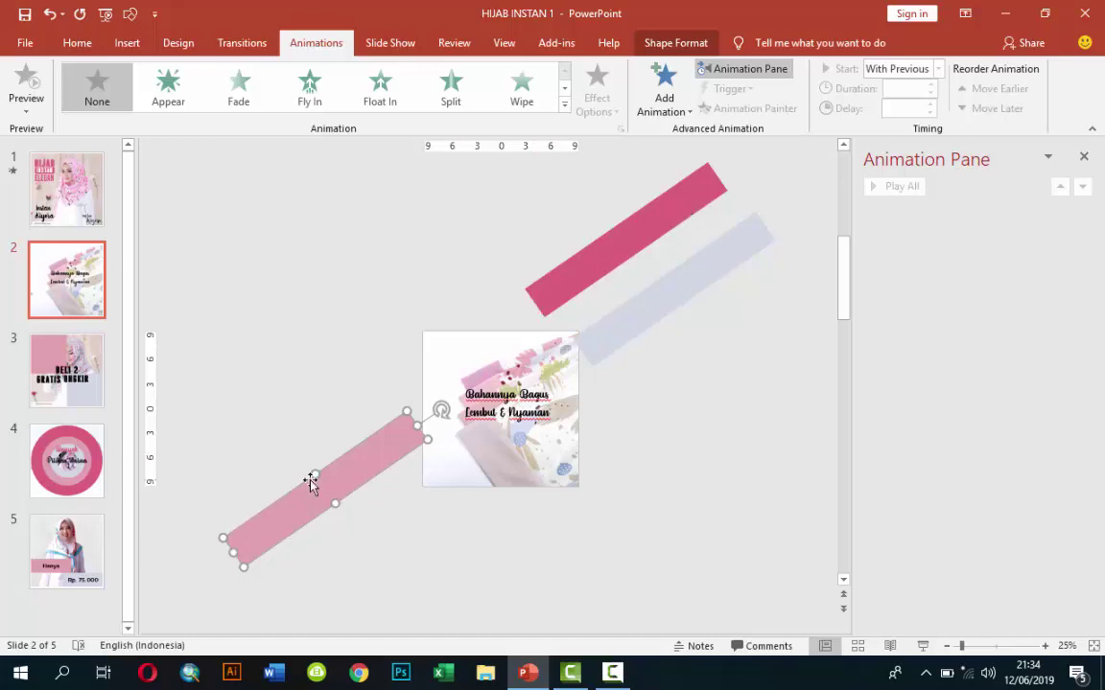
pyautogui.click(554, 392)
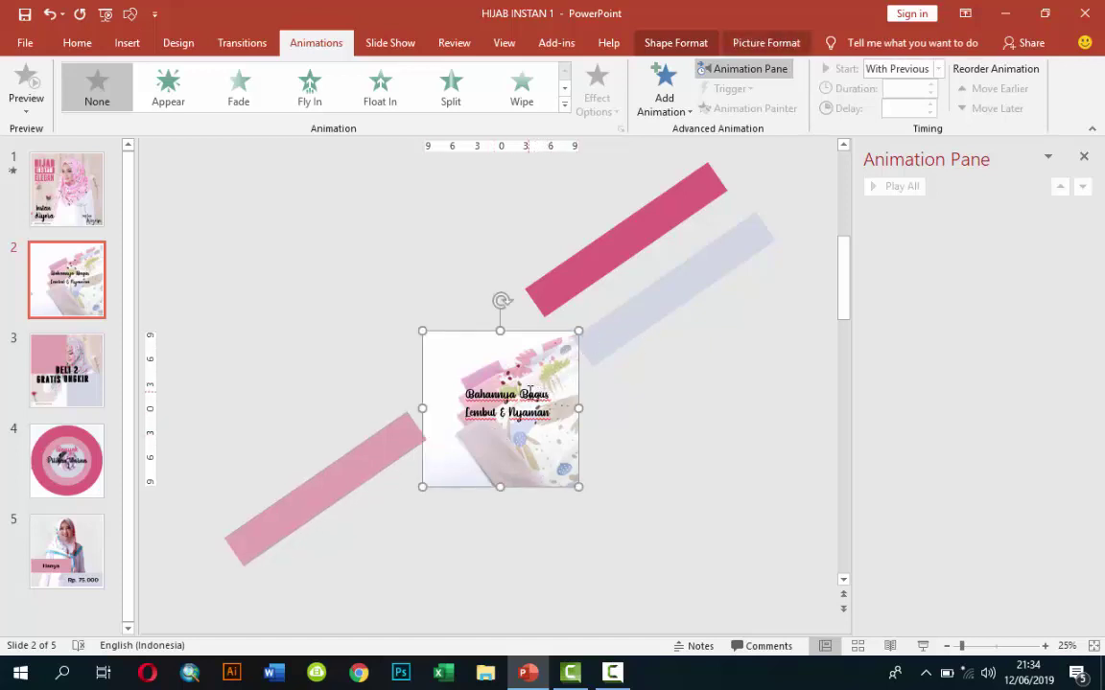
pyautogui.keyDown('ctrl'); pyautogui.scroll(1, 529, 391); pyautogui.keyUp('ctrl')
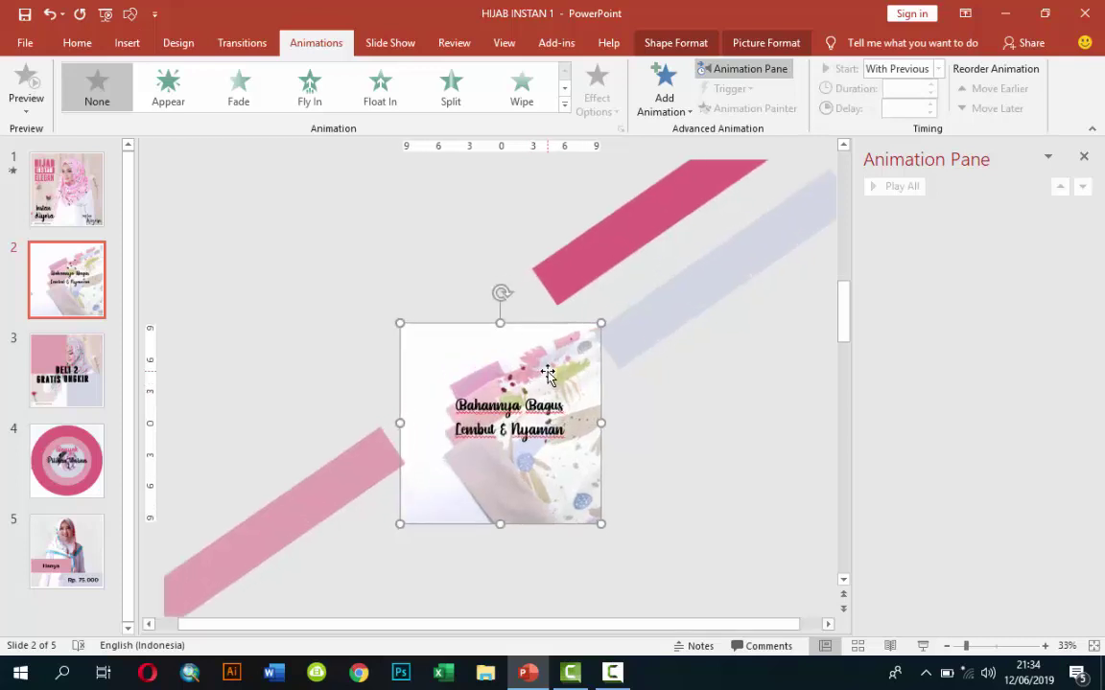
# Add a Grow/Shrink emphasis to the picture, starting With Previous.
pyautogui.click(674, 84)
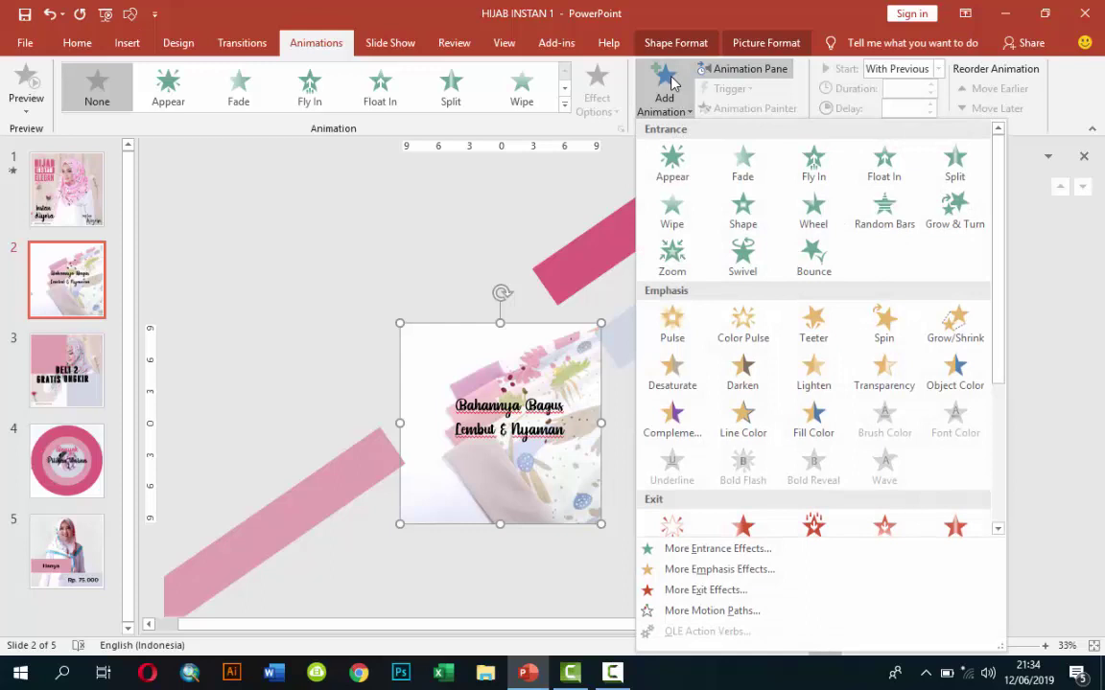
pyautogui.click(951, 332)
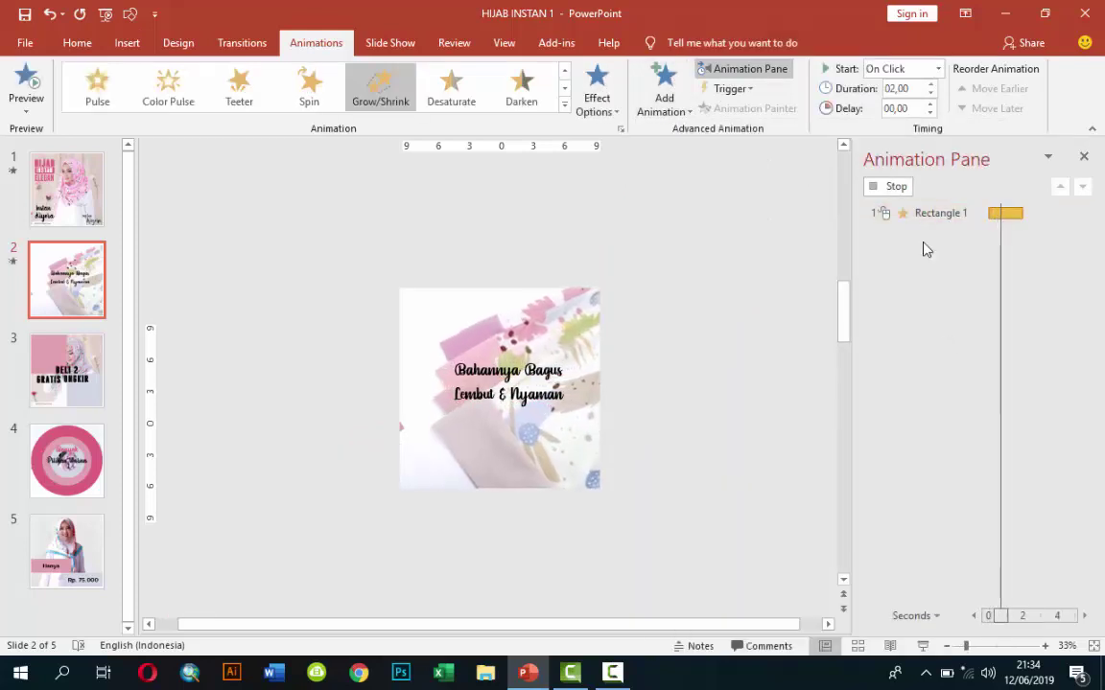
pyautogui.click(902, 189)
pyautogui.click(907, 188)
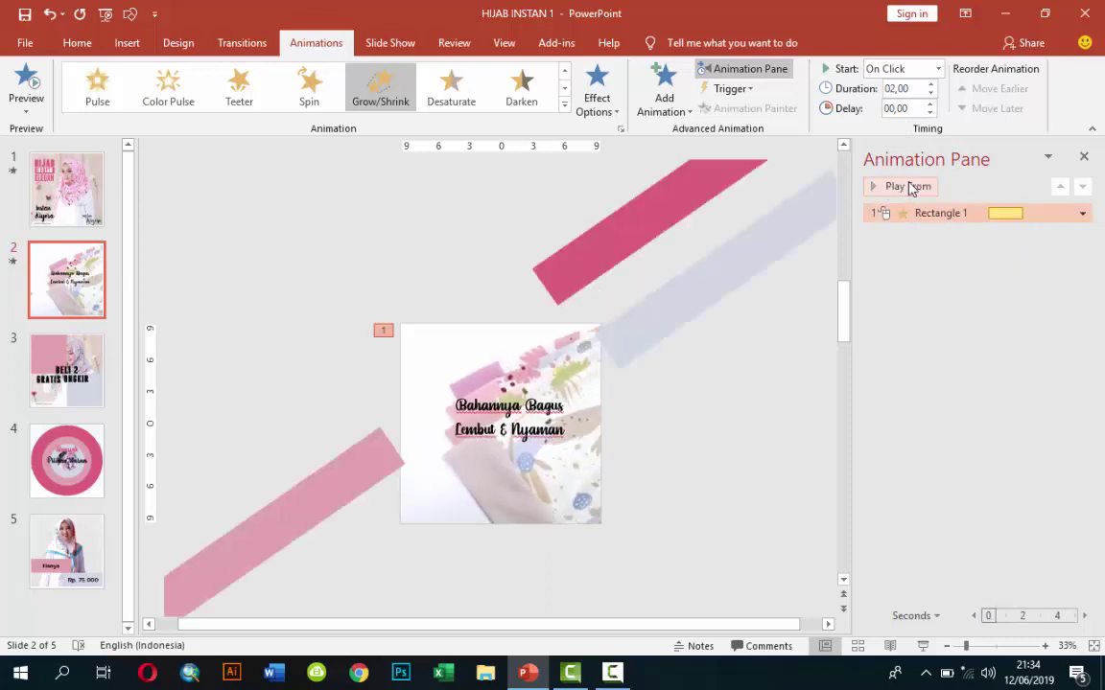
pyautogui.click(939, 69)
pyautogui.click(908, 105)
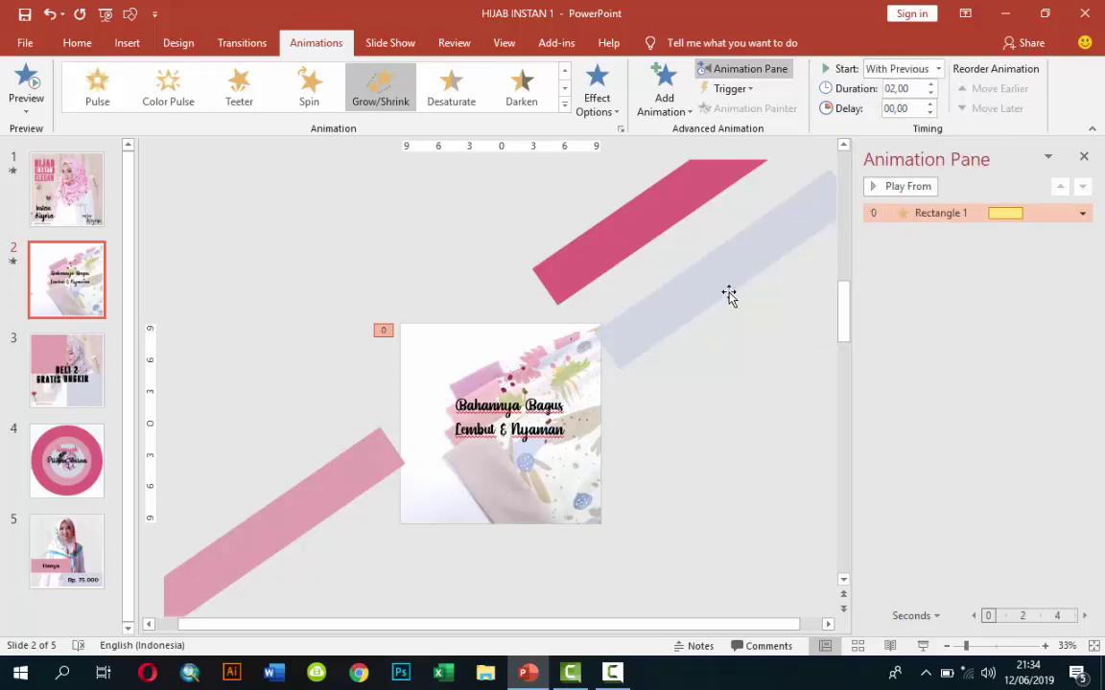
# Give the lower-left pink bar an upward Lines motion path.
pyautogui.click(666, 306)
pyautogui.click(383, 452)
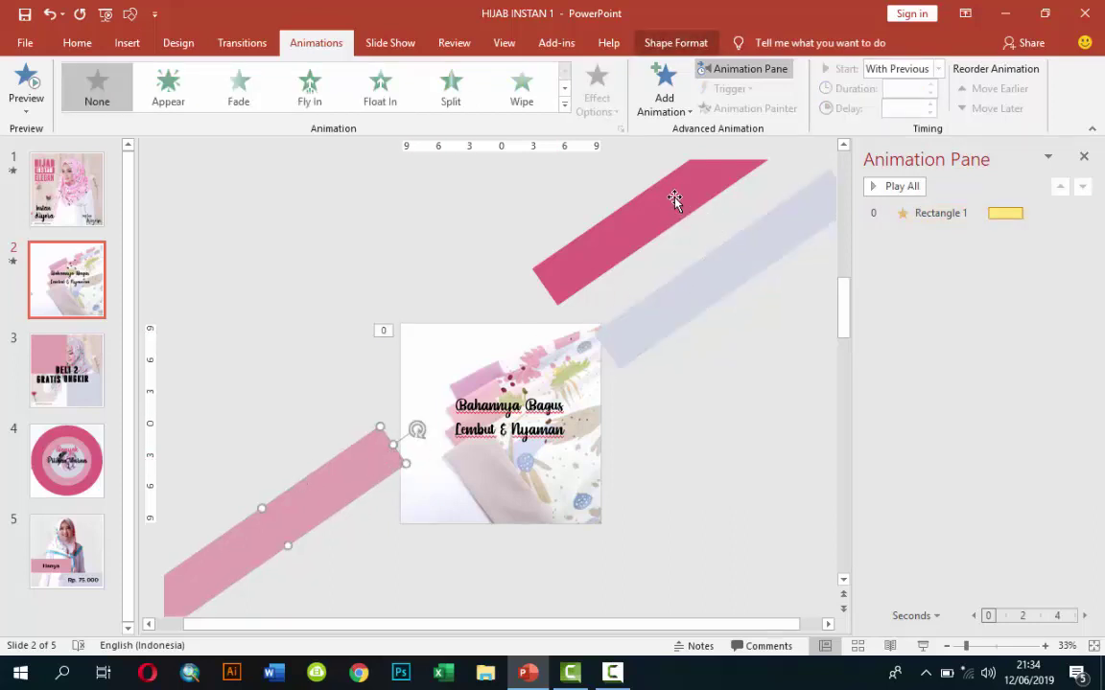
pyautogui.click(666, 96)
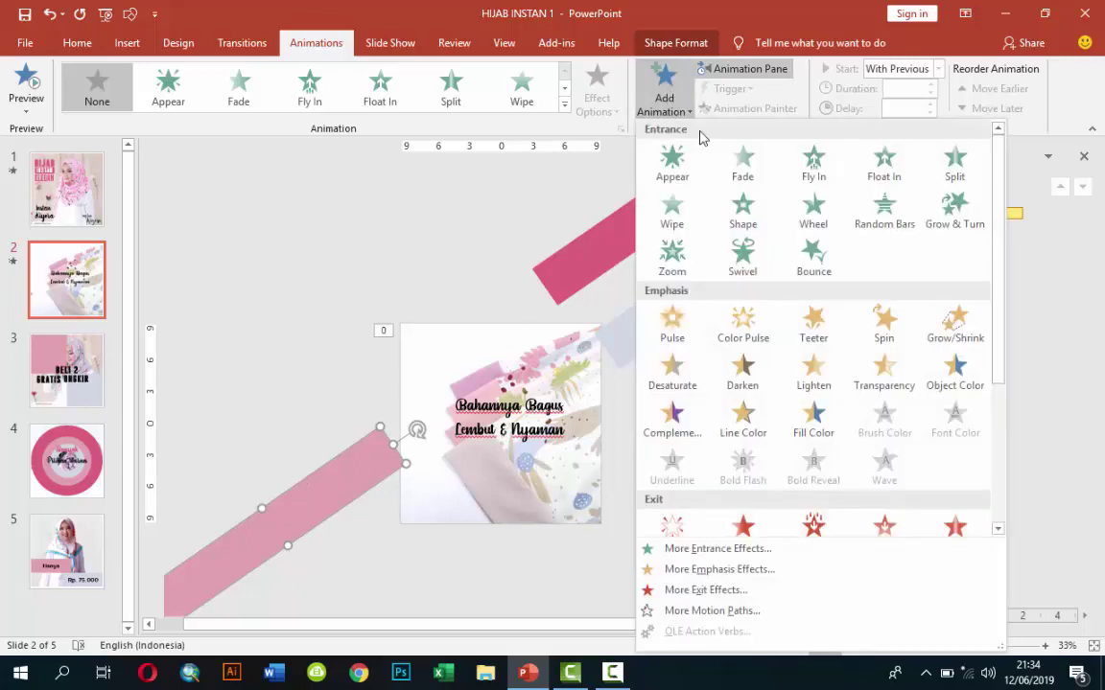
pyautogui.moveTo(997, 218); pyautogui.dragTo(1005, 362)
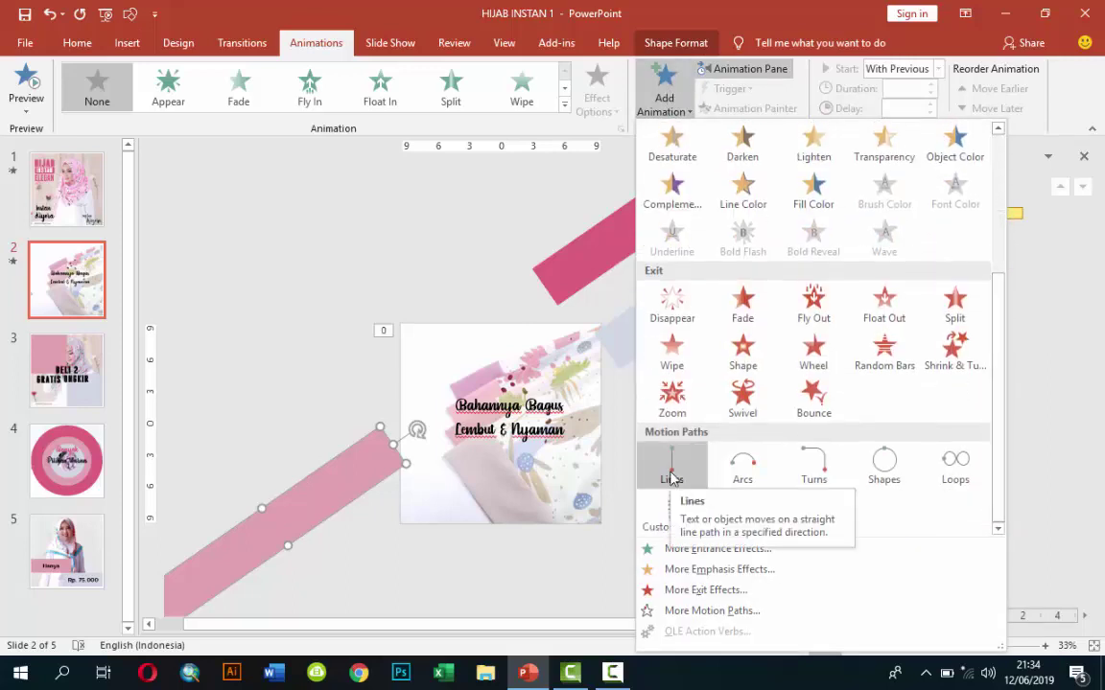
pyautogui.click(671, 471)
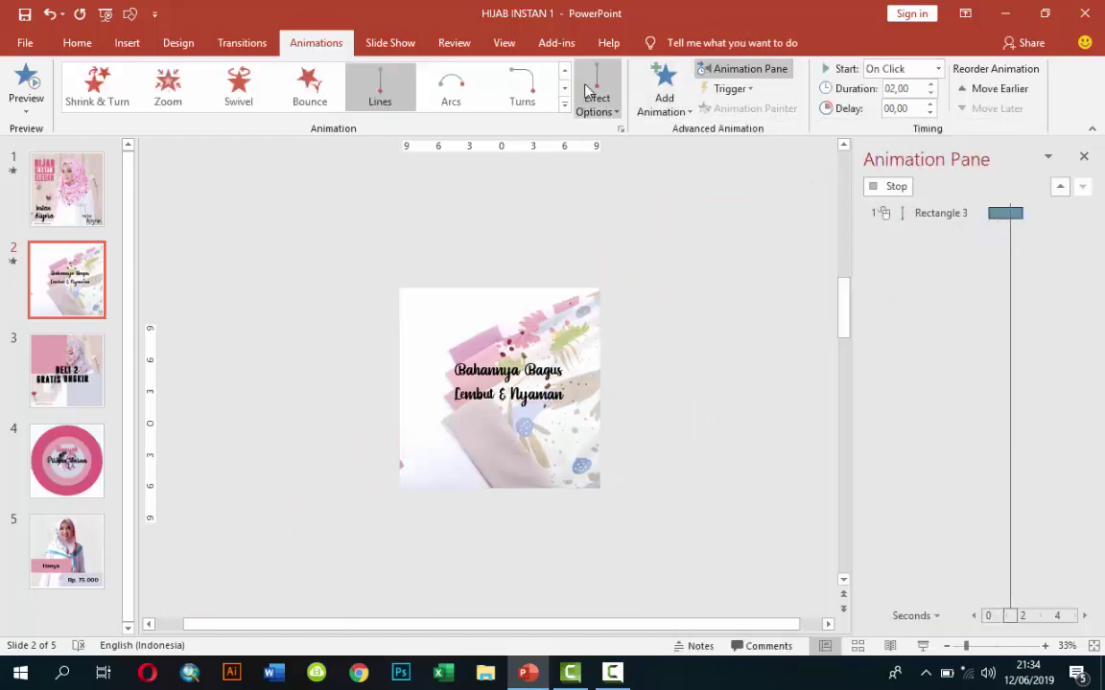
pyautogui.click(590, 88)
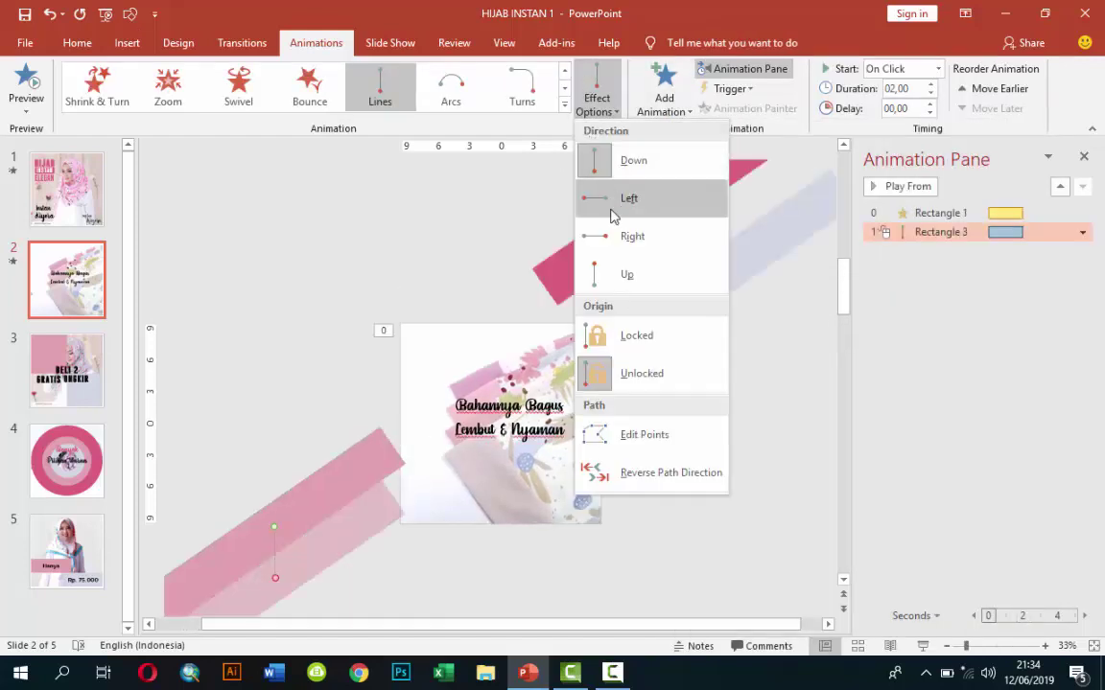
pyautogui.click(616, 275)
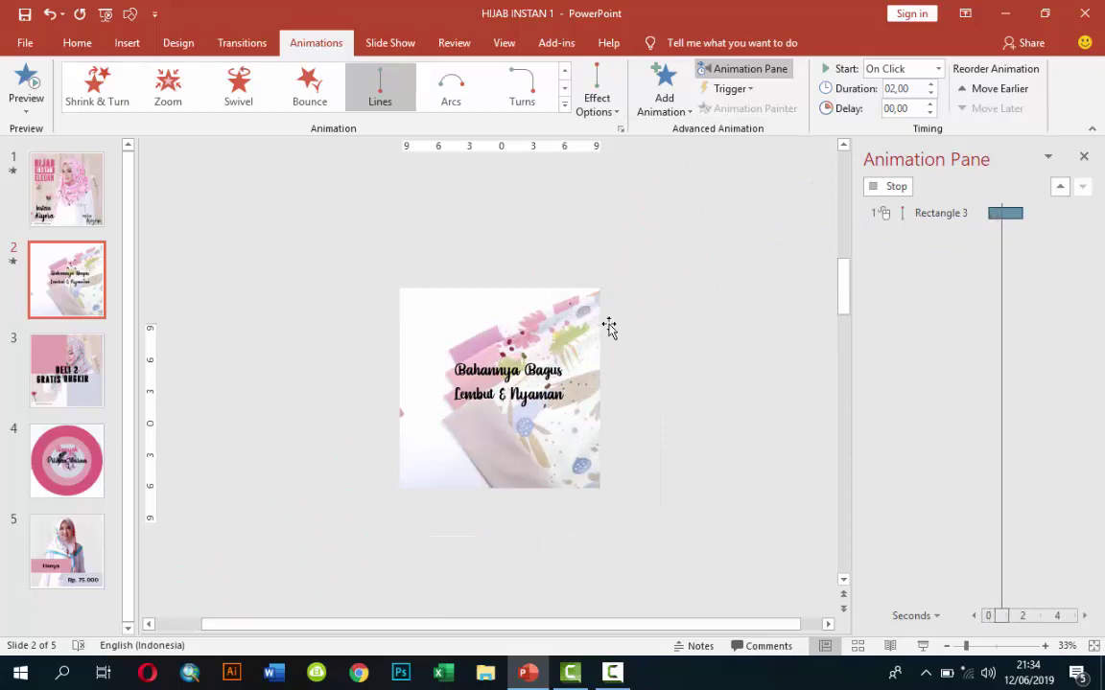
pyautogui.click(894, 192)
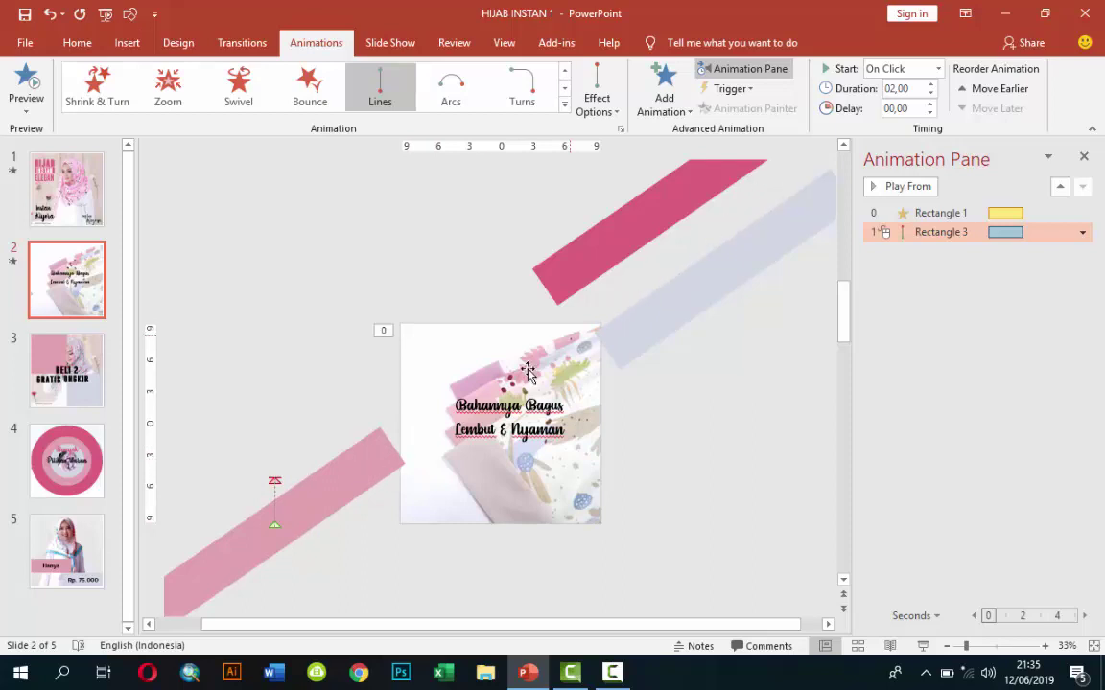
# Drag the path's end diagonally up to the upper right and preview it.
pyautogui.click(274, 483)
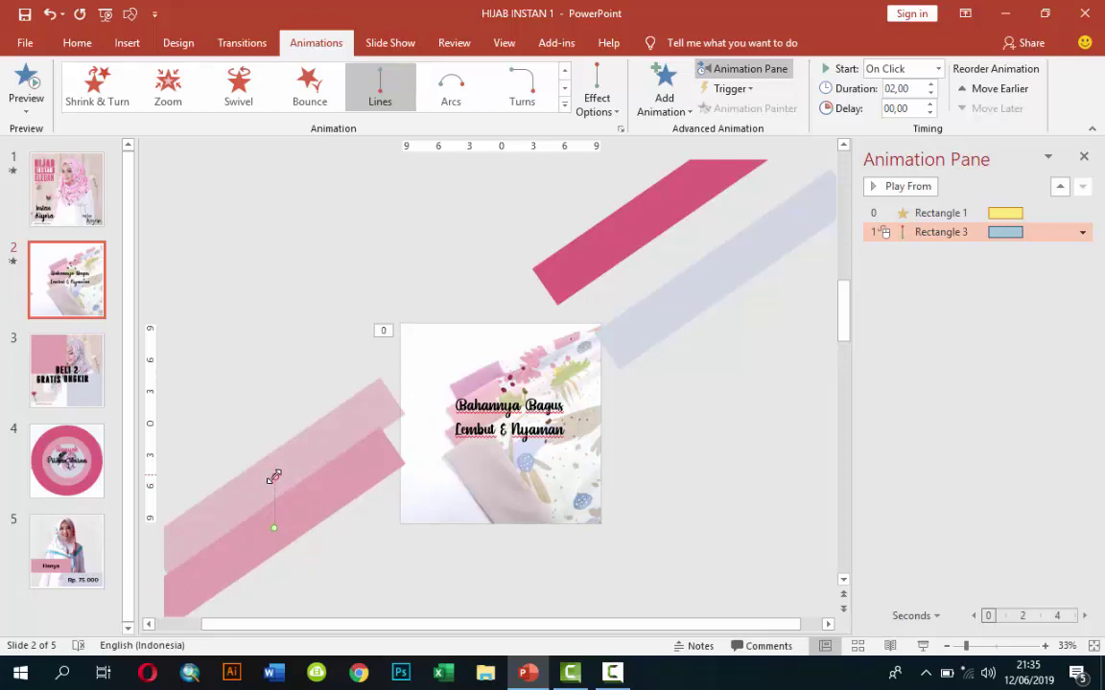
pyautogui.moveTo(274, 478); pyautogui.dragTo(532, 343)
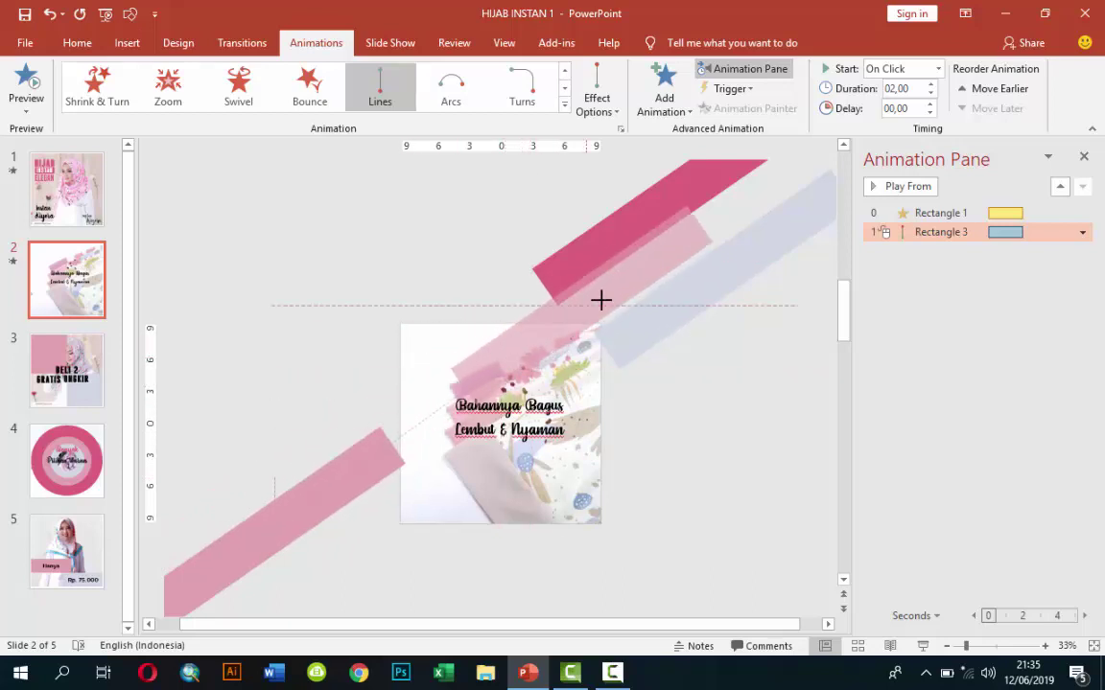
pyautogui.moveTo(533, 343); pyautogui.dragTo(712, 224)
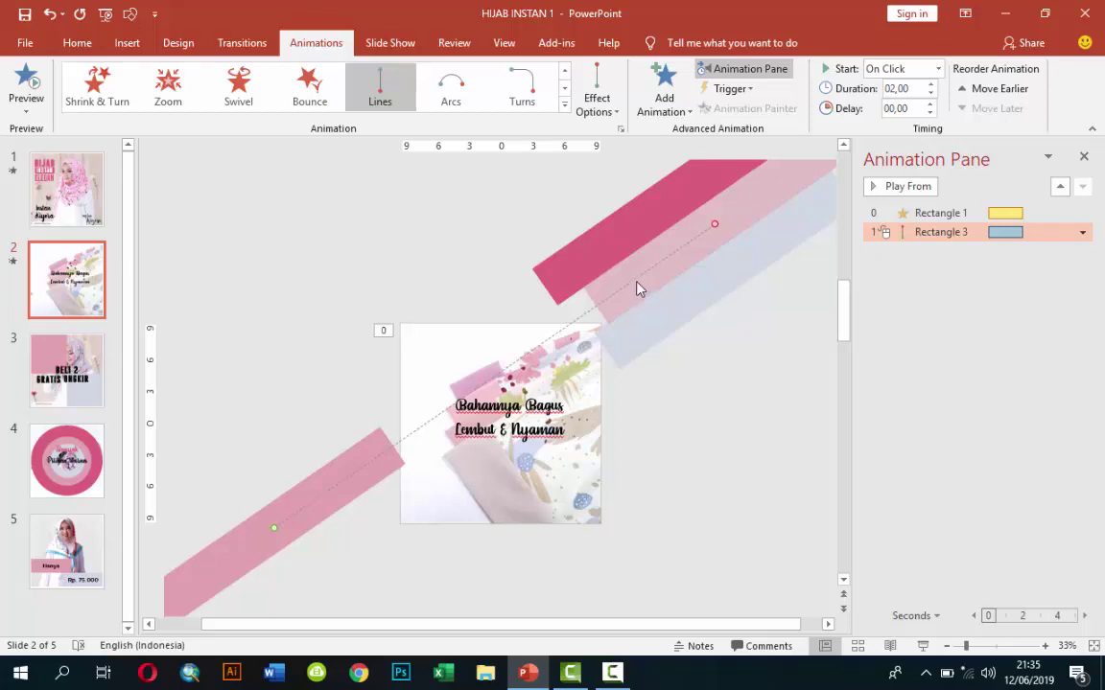
pyautogui.click(907, 188)
pyautogui.click(939, 69)
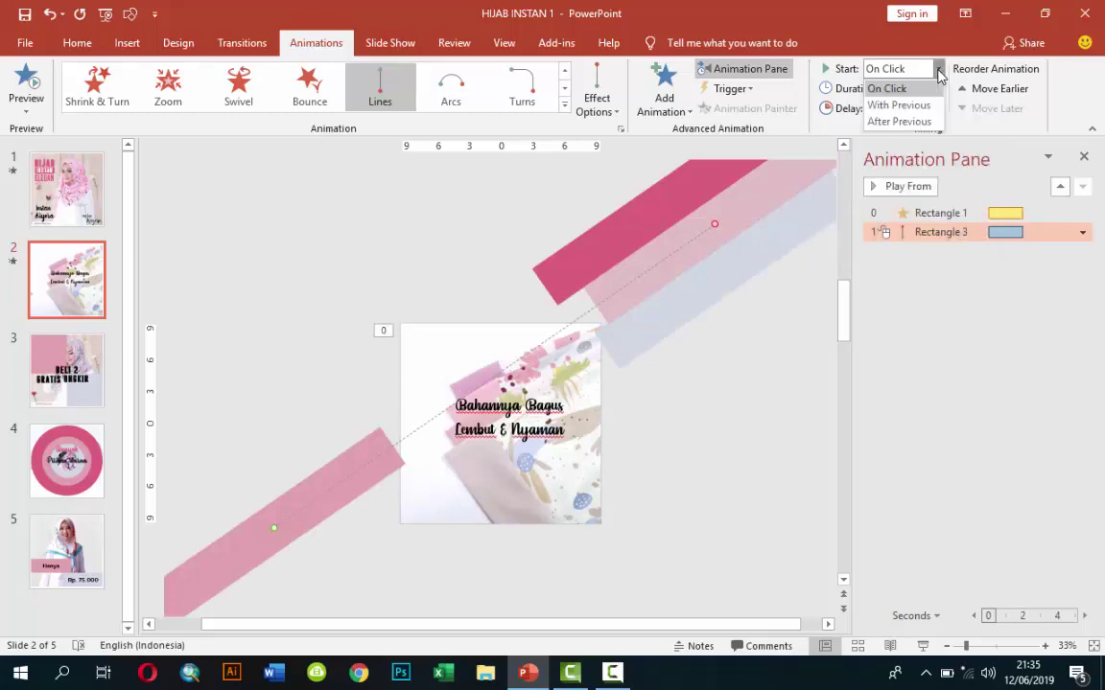
# Start the pink bar's motion With Previous after a 00,50 delay, and preview from the picture onward.
pyautogui.click(915, 106)
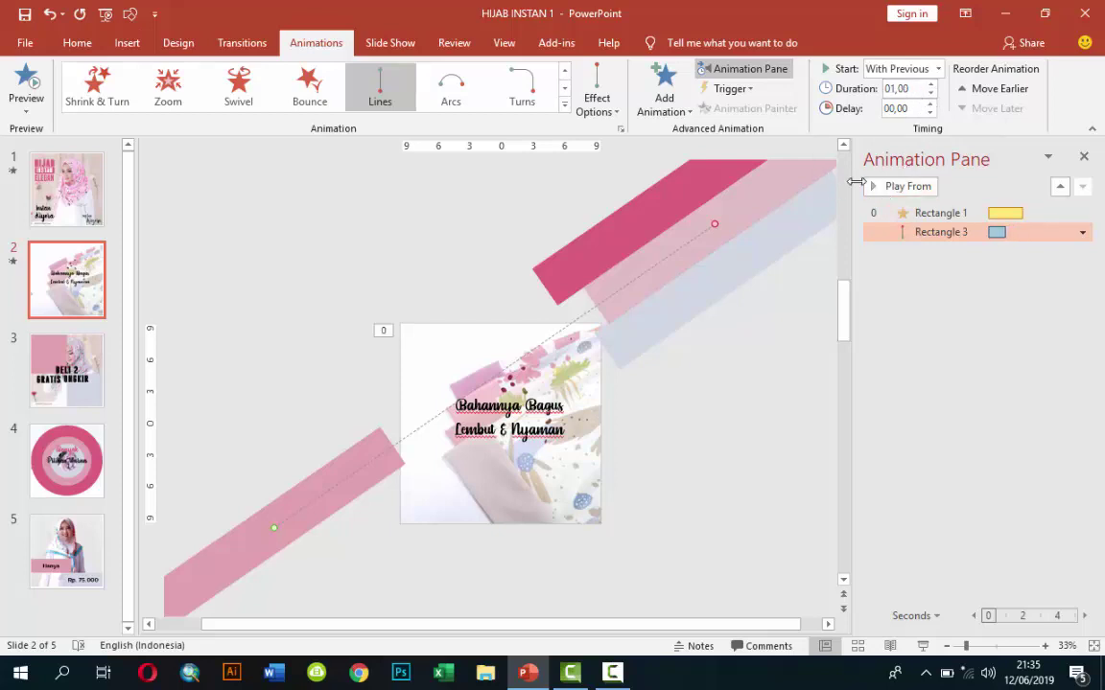
pyautogui.click(930, 104)
pyautogui.click(930, 103)
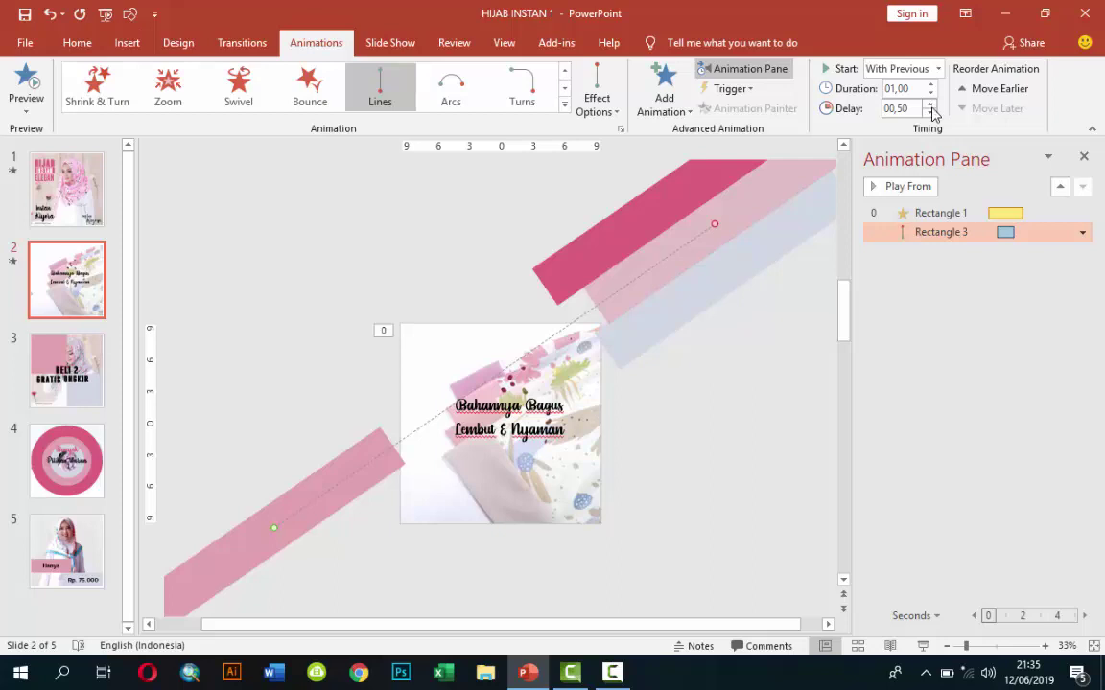
pyautogui.click(934, 213)
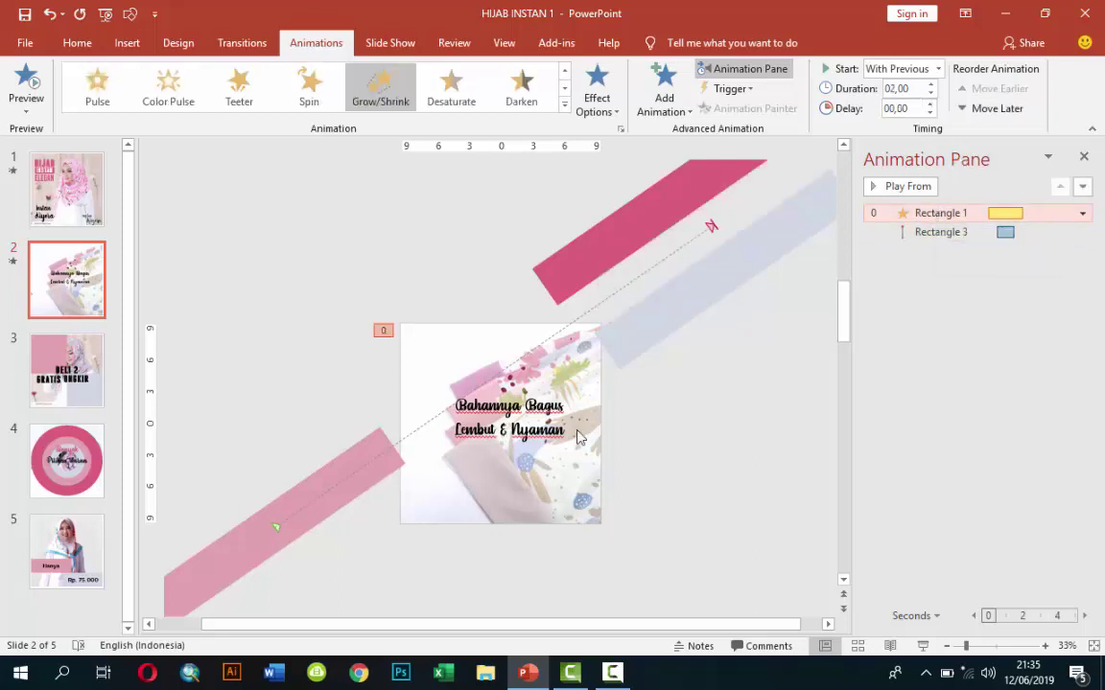
pyautogui.click(926, 189)
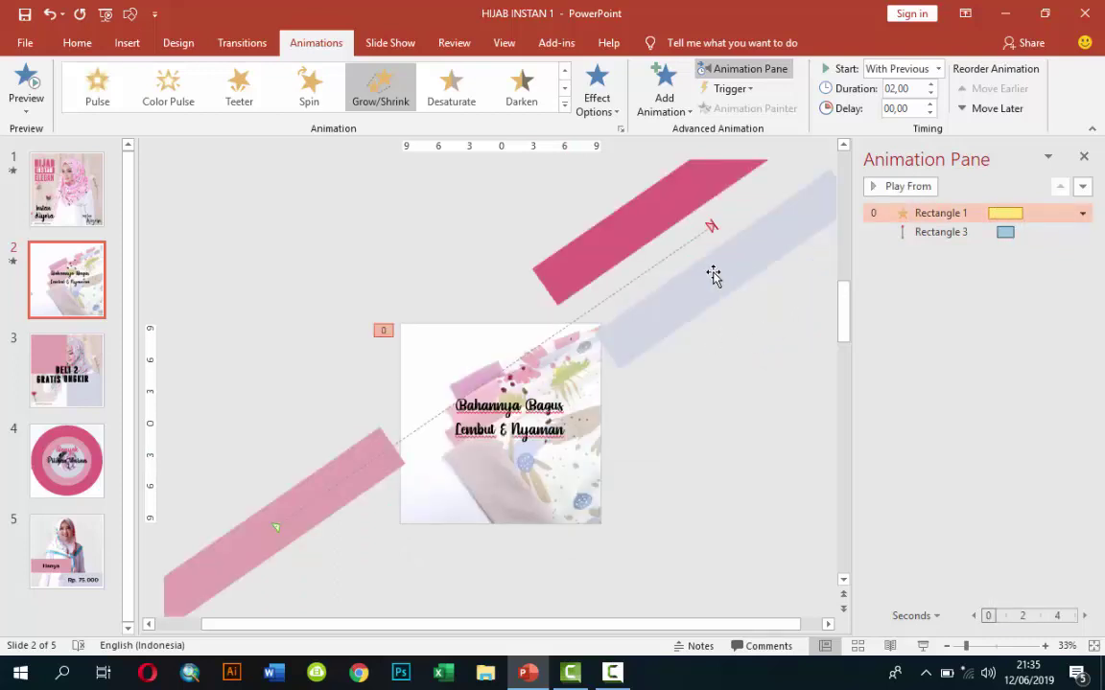
pyautogui.click(631, 231)
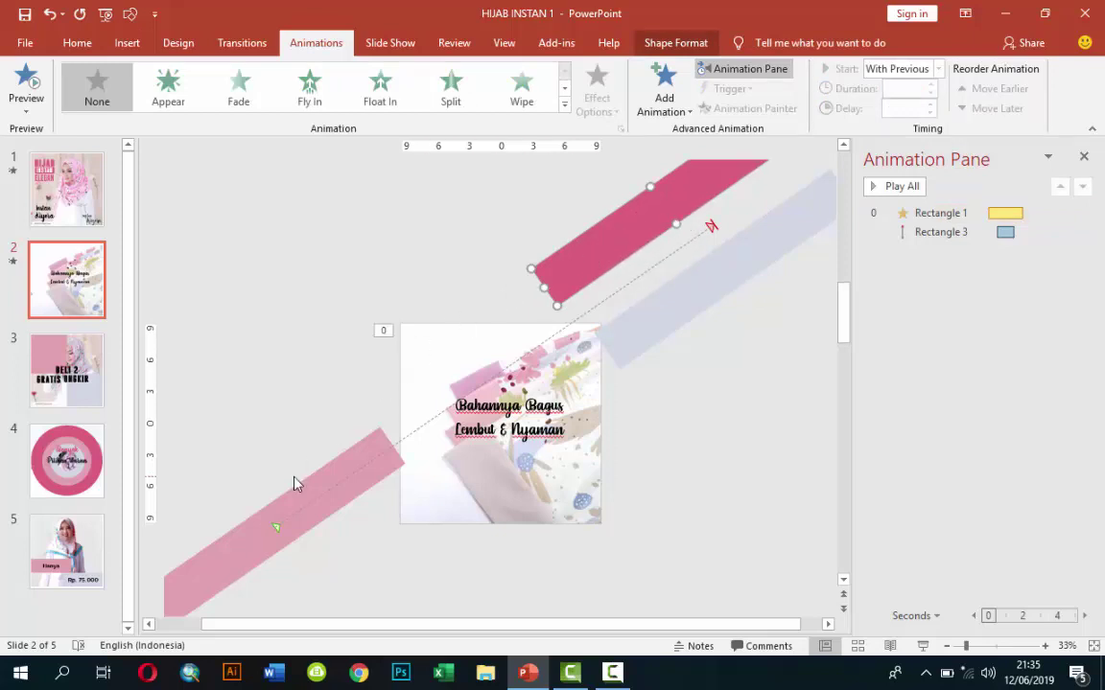
# Give the top pink bar a Lines motion path ending at the slide's lower left.
pyautogui.click(668, 84)
pyautogui.scroll(-3, 813, 320)
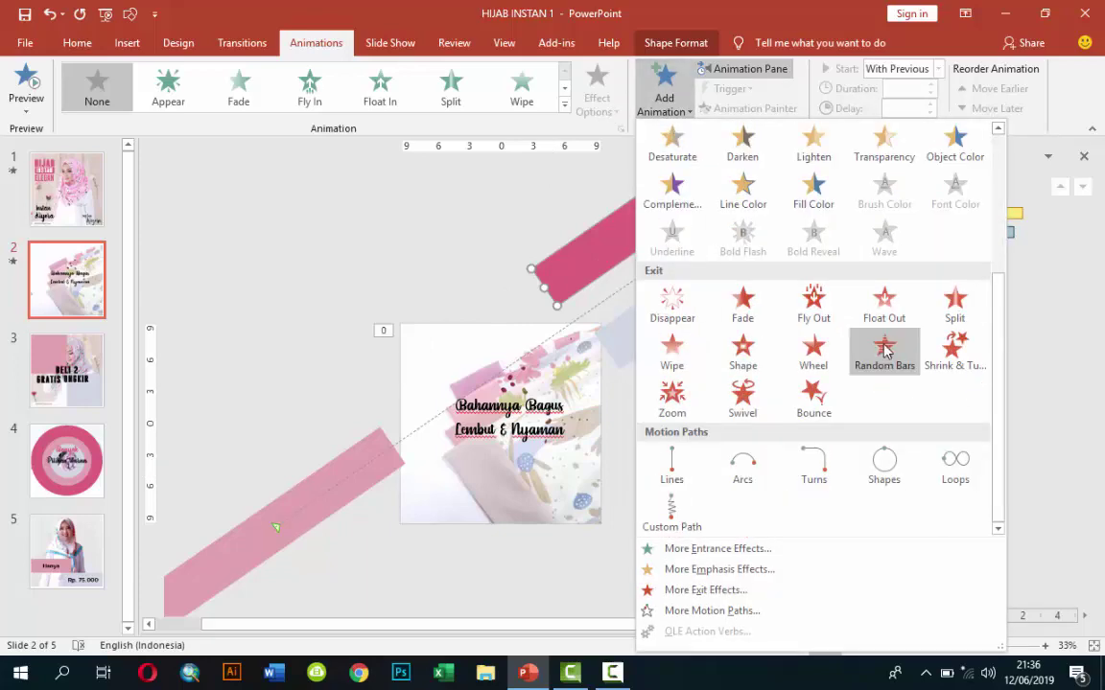
pyautogui.click(671, 463)
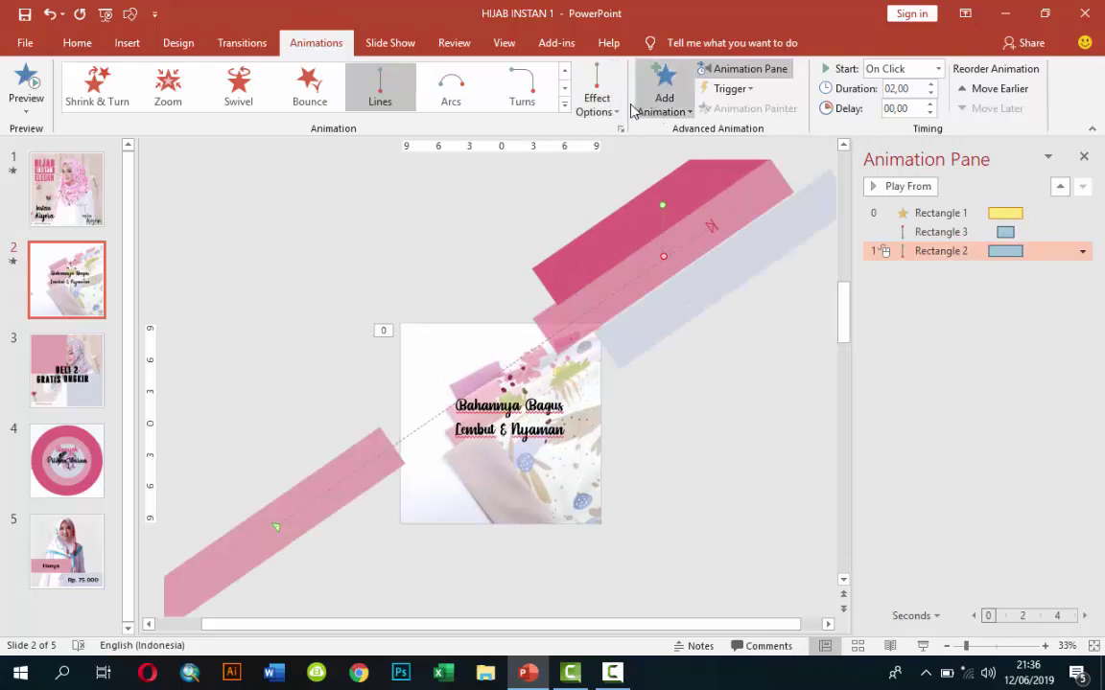
pyautogui.click(598, 103)
pyautogui.click(629, 197)
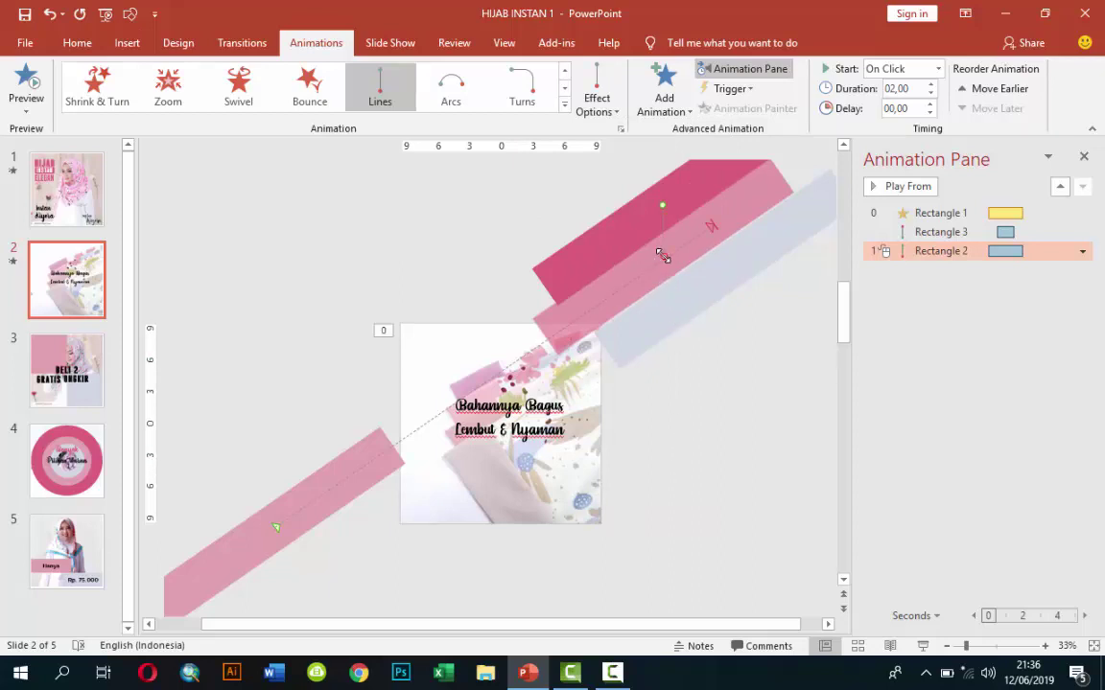
pyautogui.moveTo(663, 256); pyautogui.dragTo(475, 331)
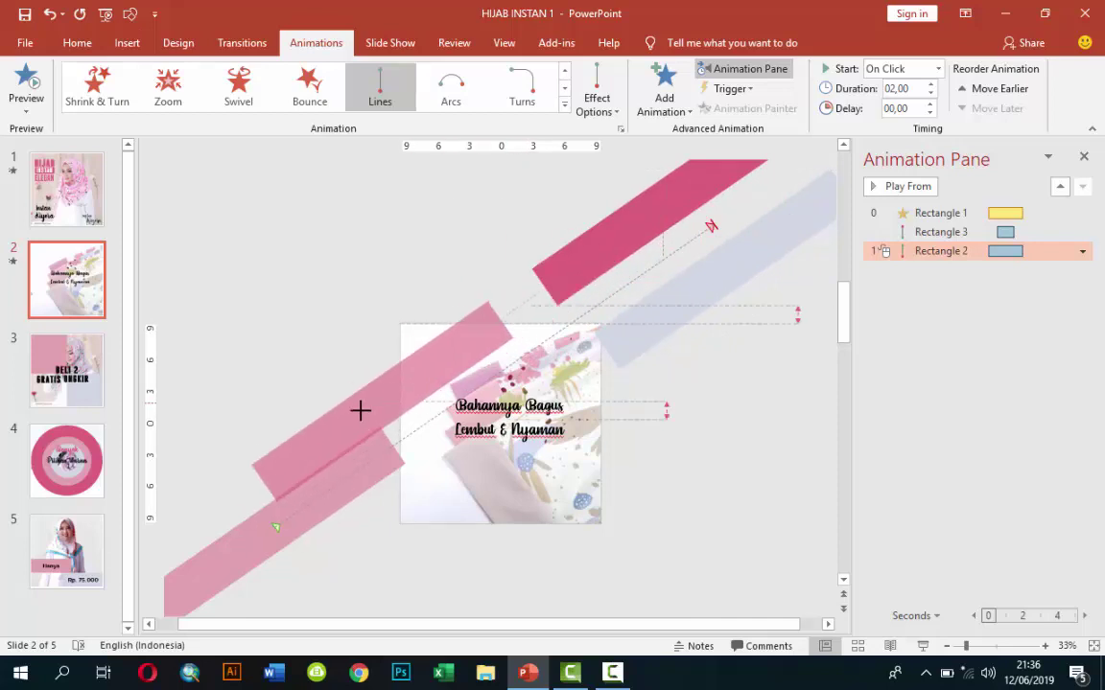
pyautogui.moveTo(476, 331); pyautogui.dragTo(263, 481)
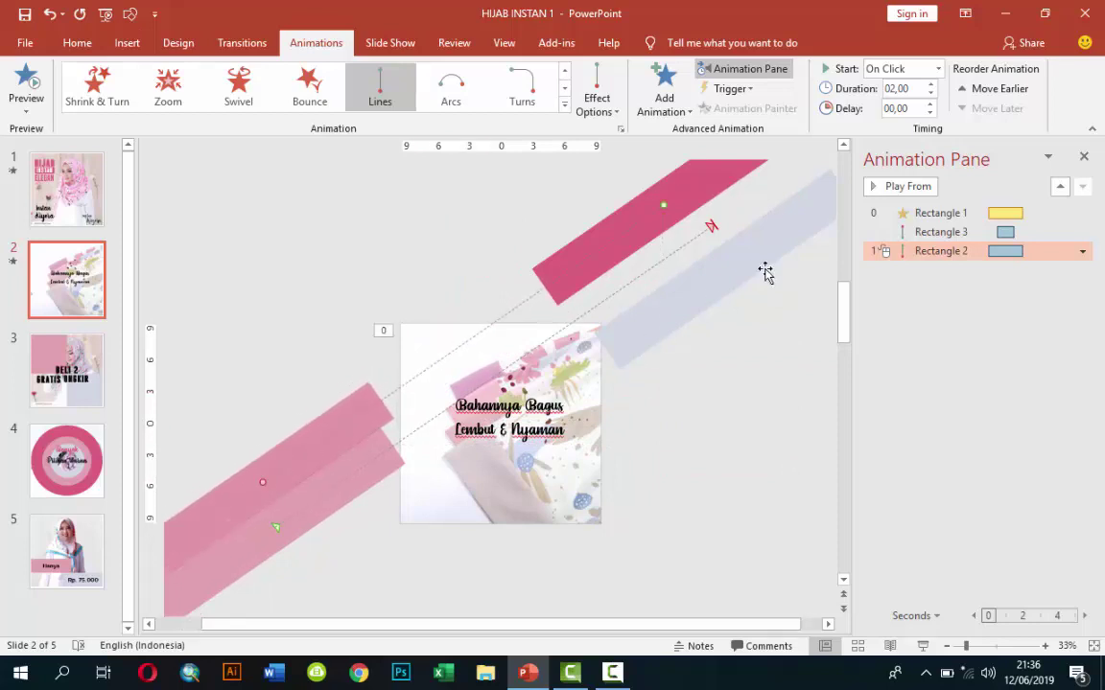
# Time the top bar's motion With Previous, 00,50 delay, 01,00 duration, and preview.
pyautogui.click(938, 69)
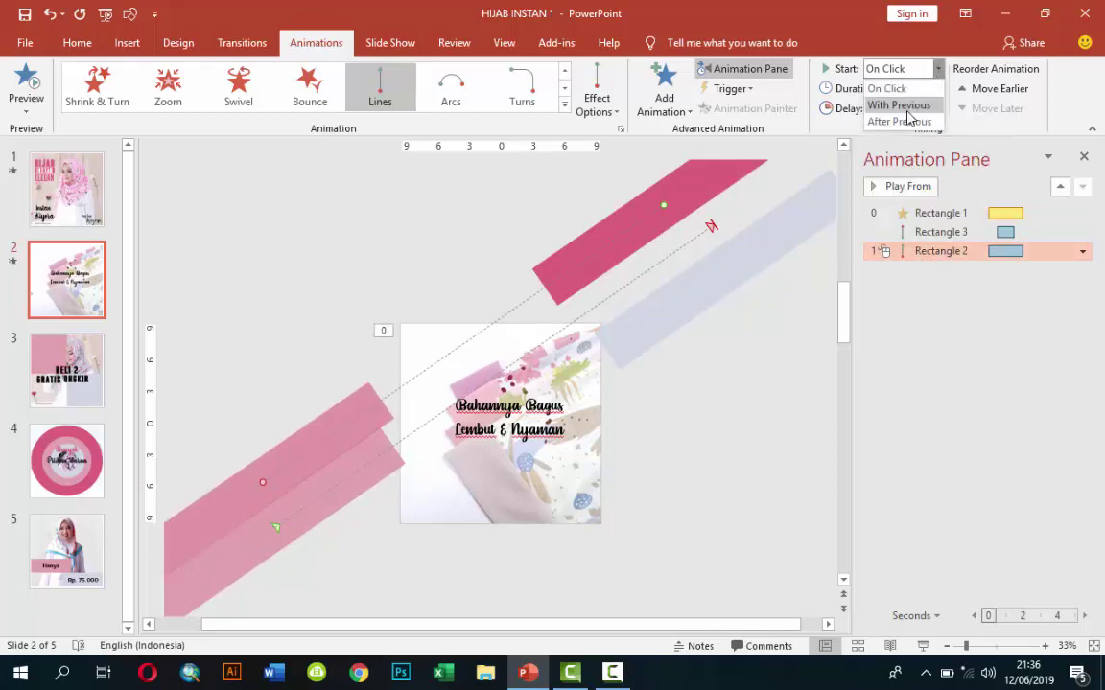
pyautogui.click(915, 103)
pyautogui.doubleClick(929, 104)
pyautogui.click(930, 93)
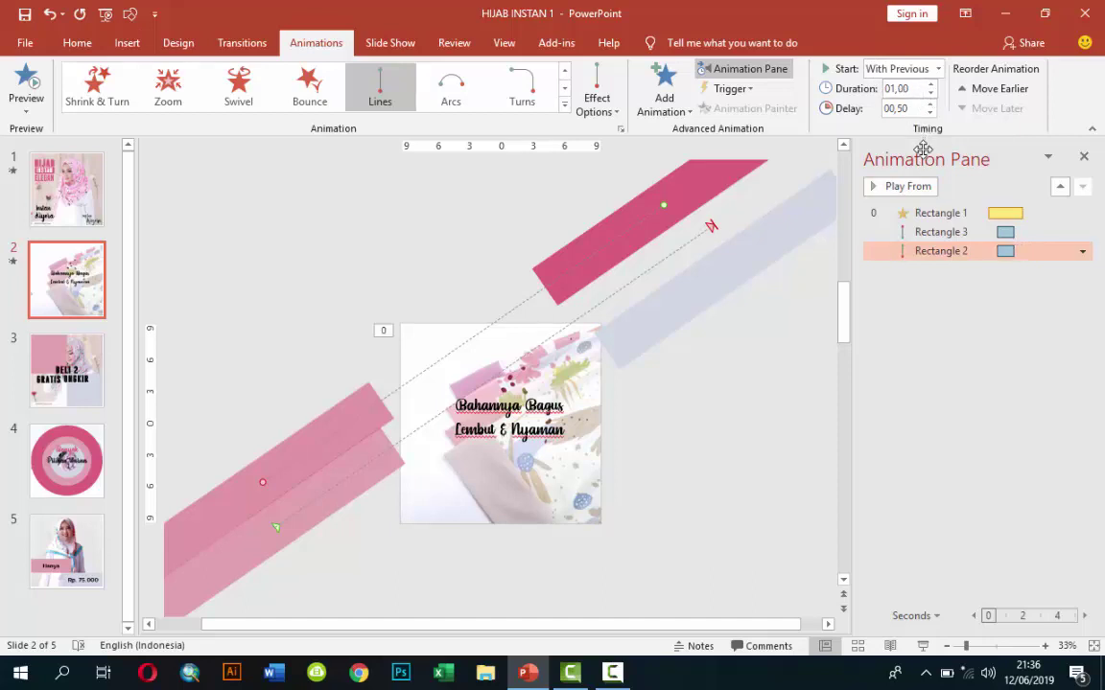
pyautogui.click(899, 188)
pyautogui.click(632, 334)
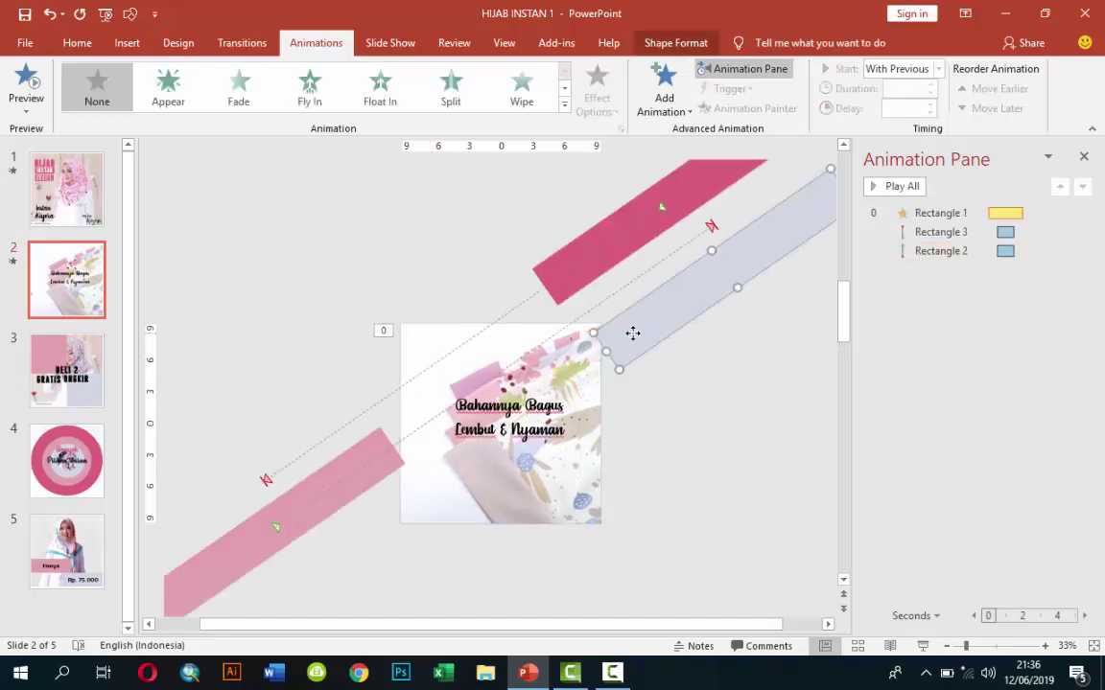
# Copy the top pink bar's motion onto the light blue bar and drag its path end down-left.
pyautogui.click(662, 216)
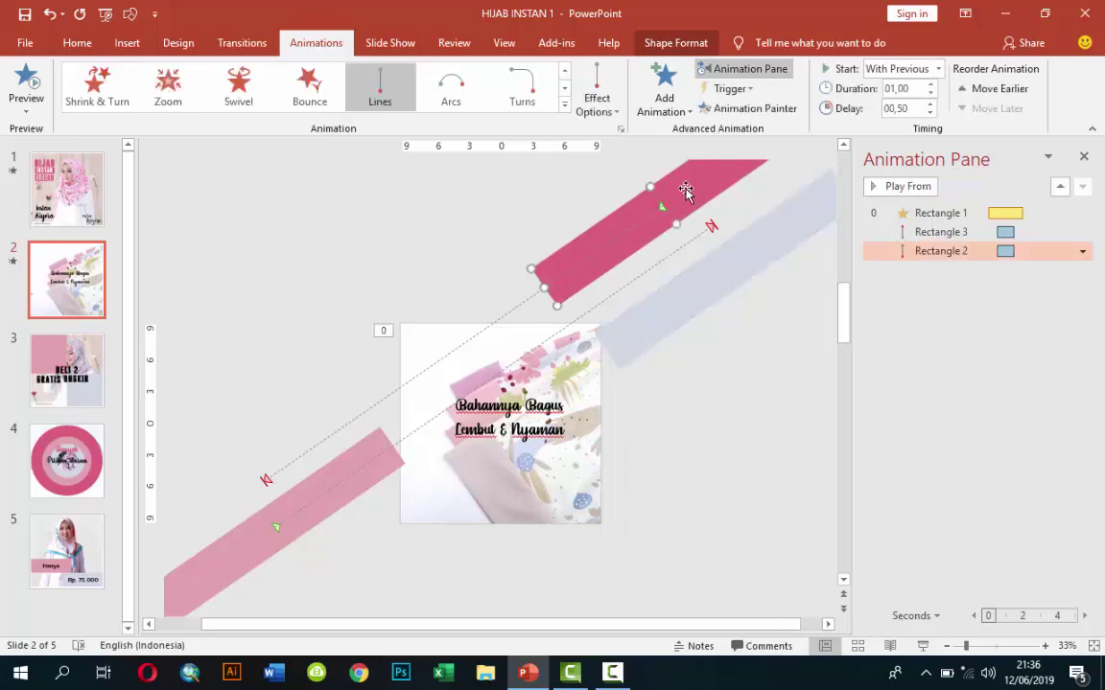
pyautogui.click(735, 111)
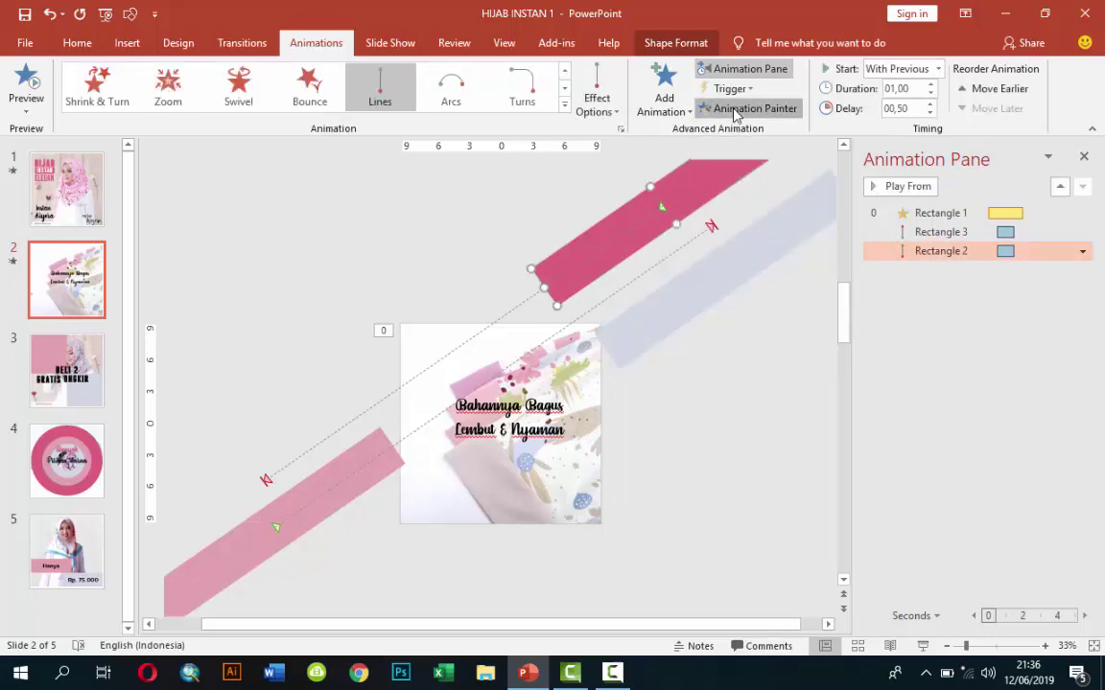
pyautogui.click(751, 263)
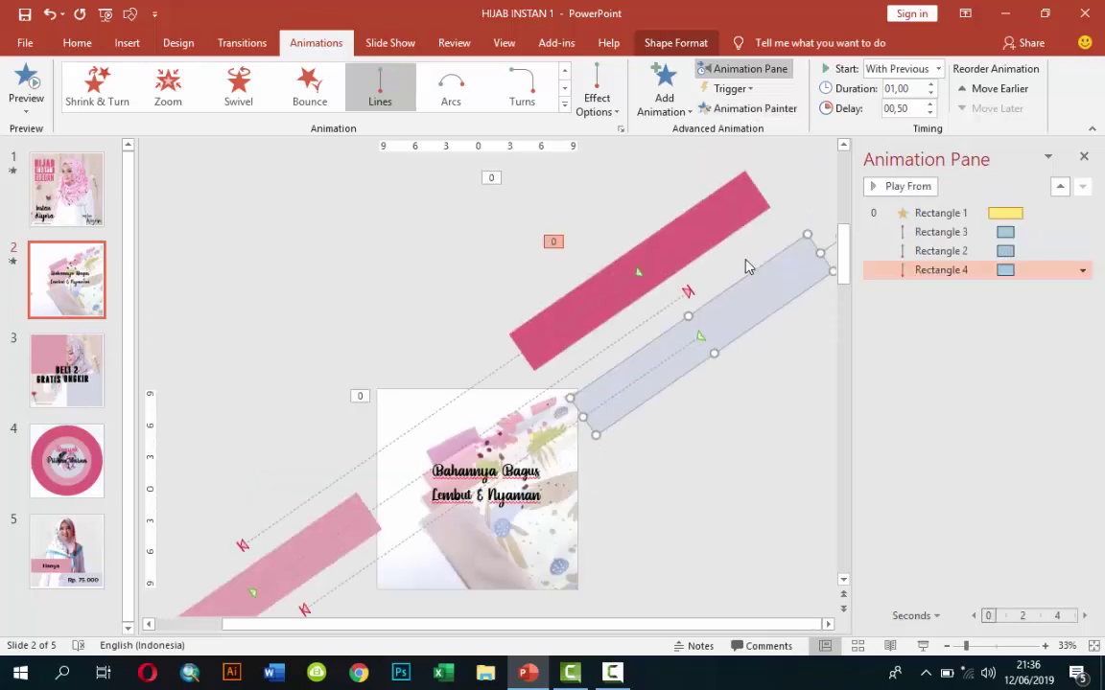
pyautogui.click(842, 580)
pyautogui.click(843, 580)
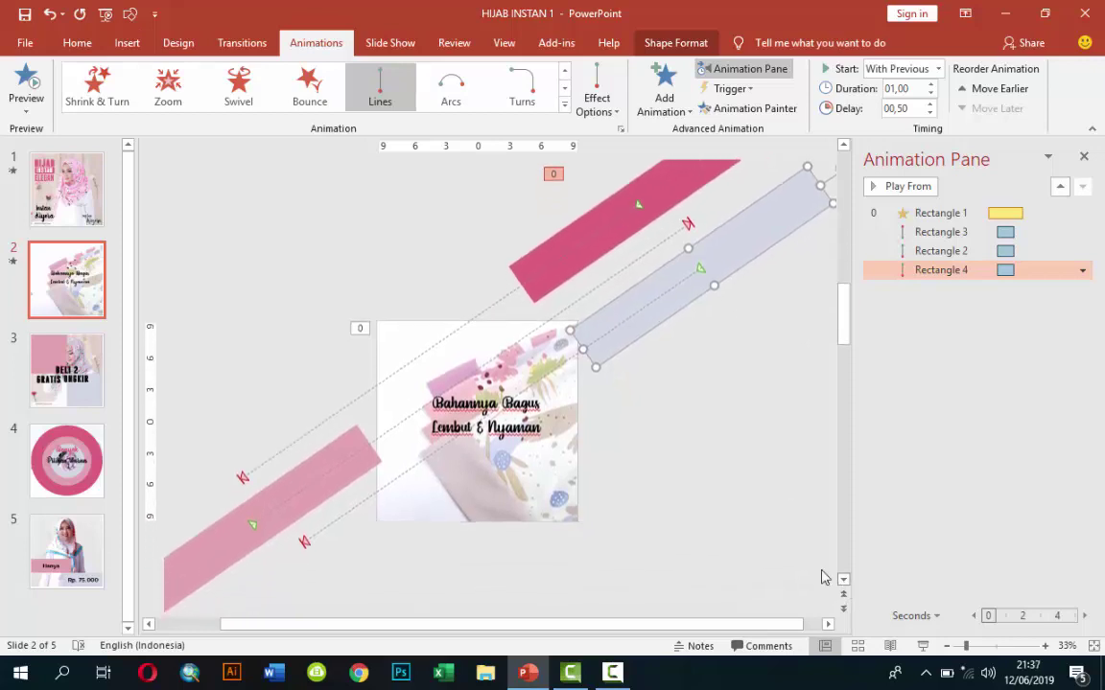
pyautogui.click(303, 544)
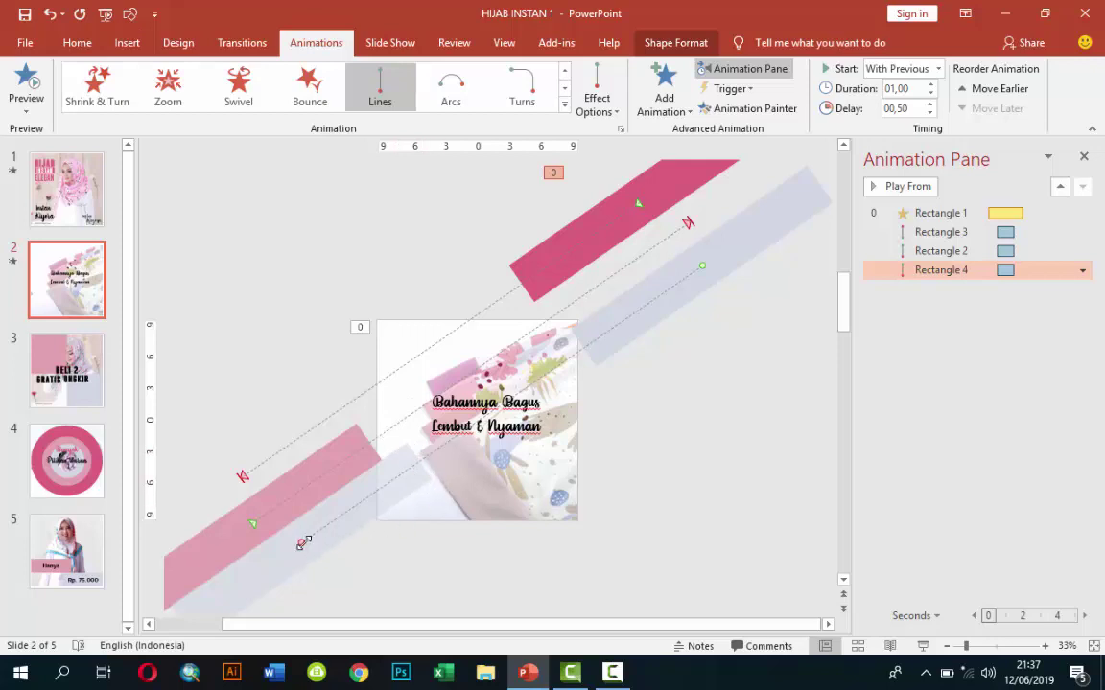
pyautogui.moveTo(303, 544); pyautogui.dragTo(249, 576)
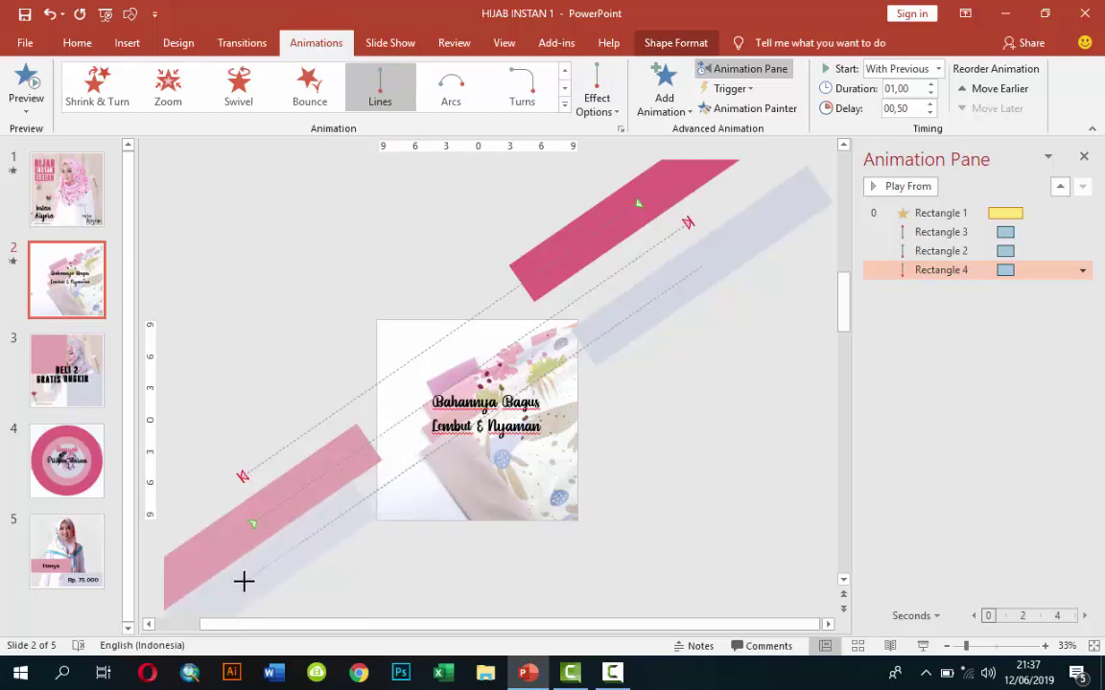
pyautogui.moveTo(244, 581); pyautogui.dragTo(244, 582)
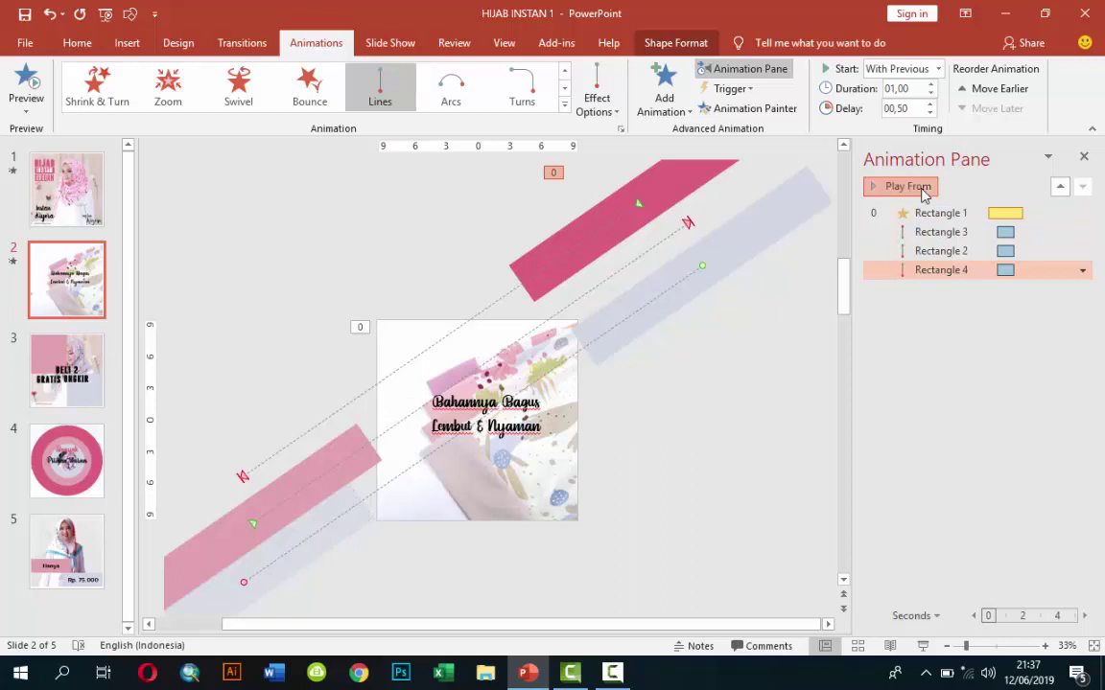
# Preview slide 2's animations from the picture's Grow/Shrink, then select the Bahannya Bagus text box.
pyautogui.click(902, 187)
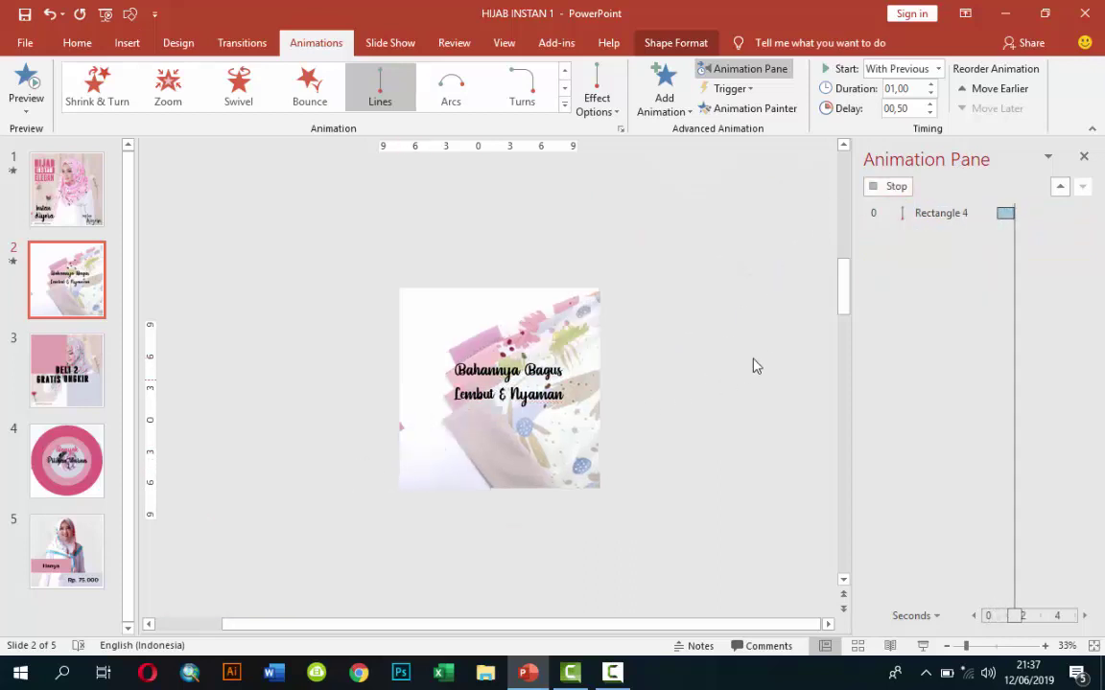
pyautogui.click(904, 215)
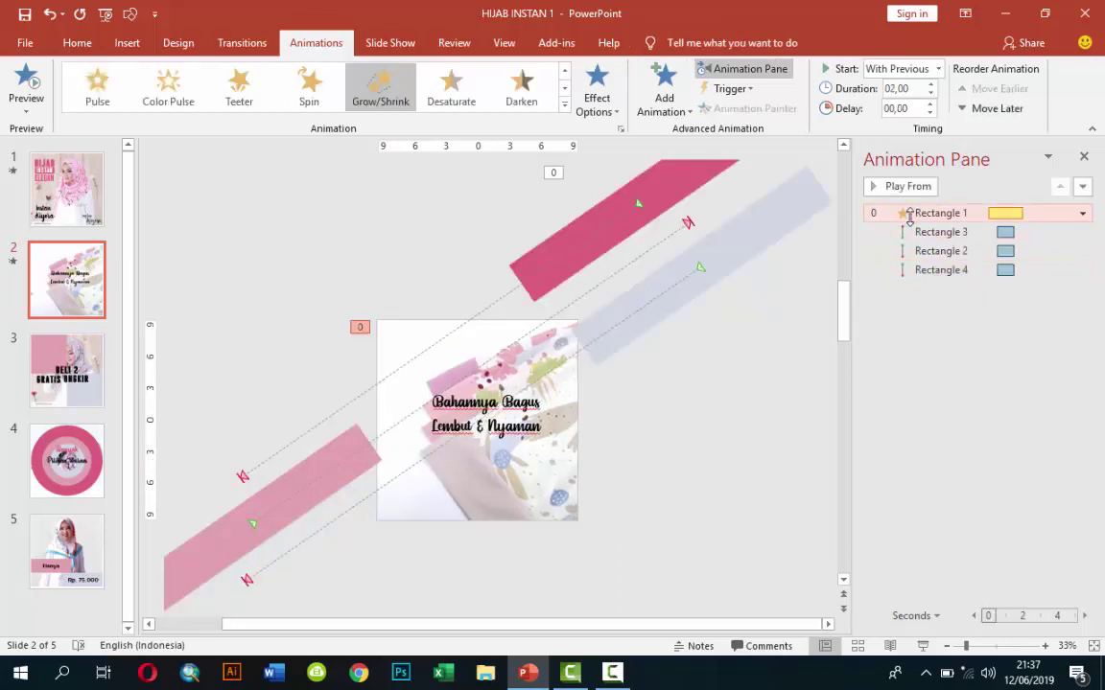
pyautogui.click(907, 187)
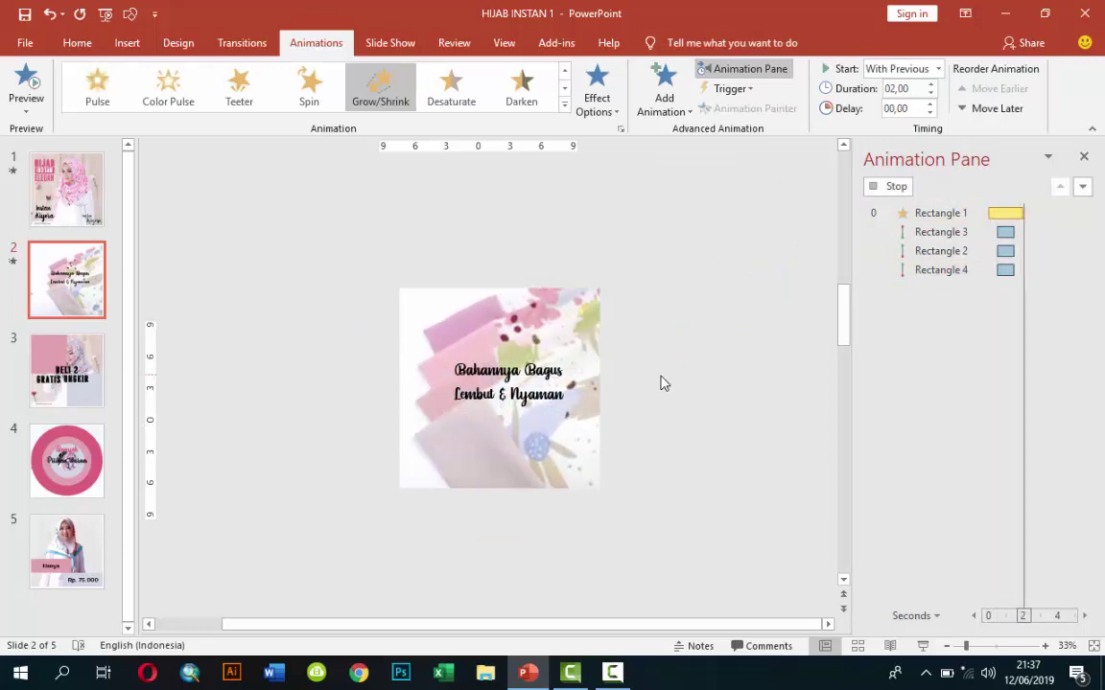
pyautogui.scroll(5, 636, 414)
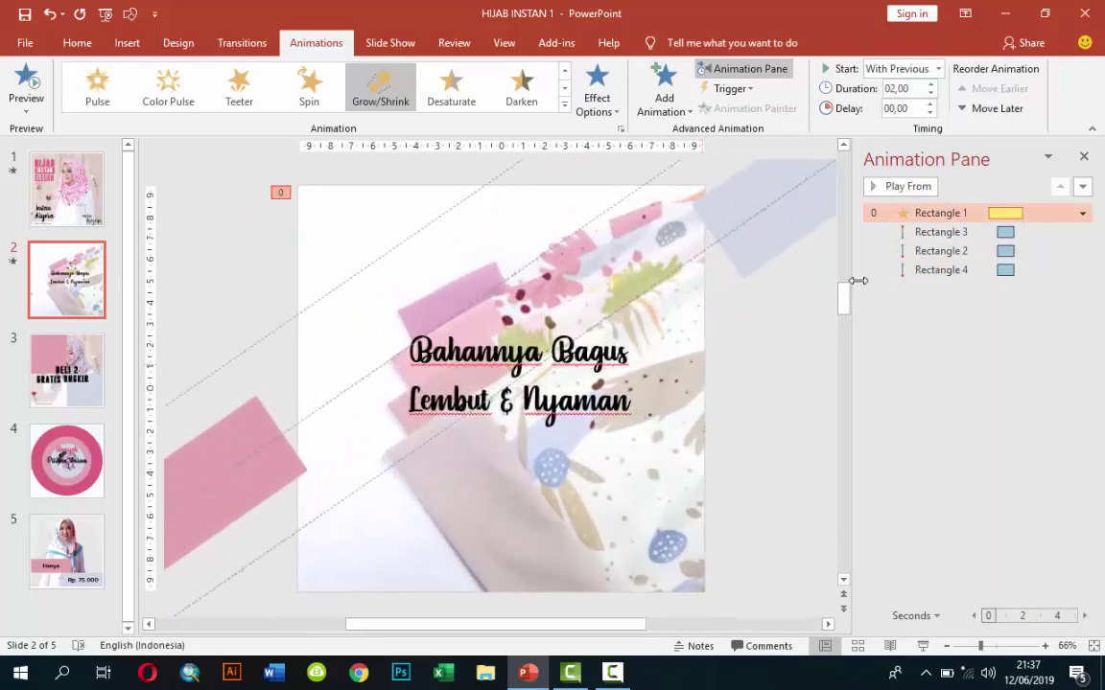
pyautogui.click(908, 188)
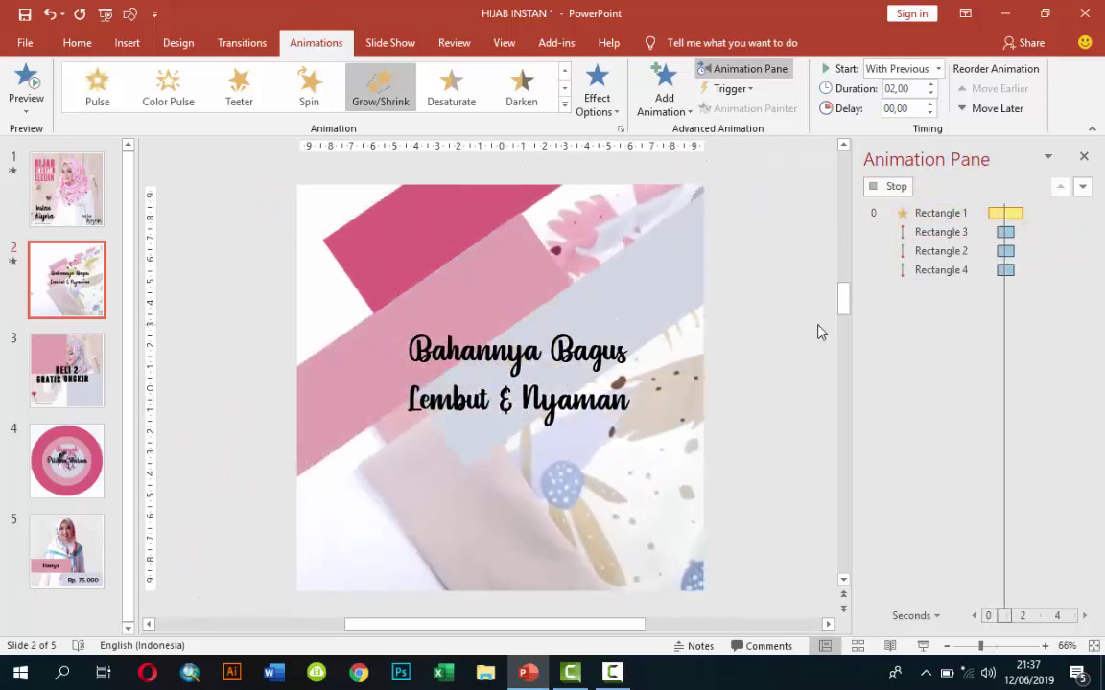
pyautogui.click(579, 343)
pyautogui.click(571, 332)
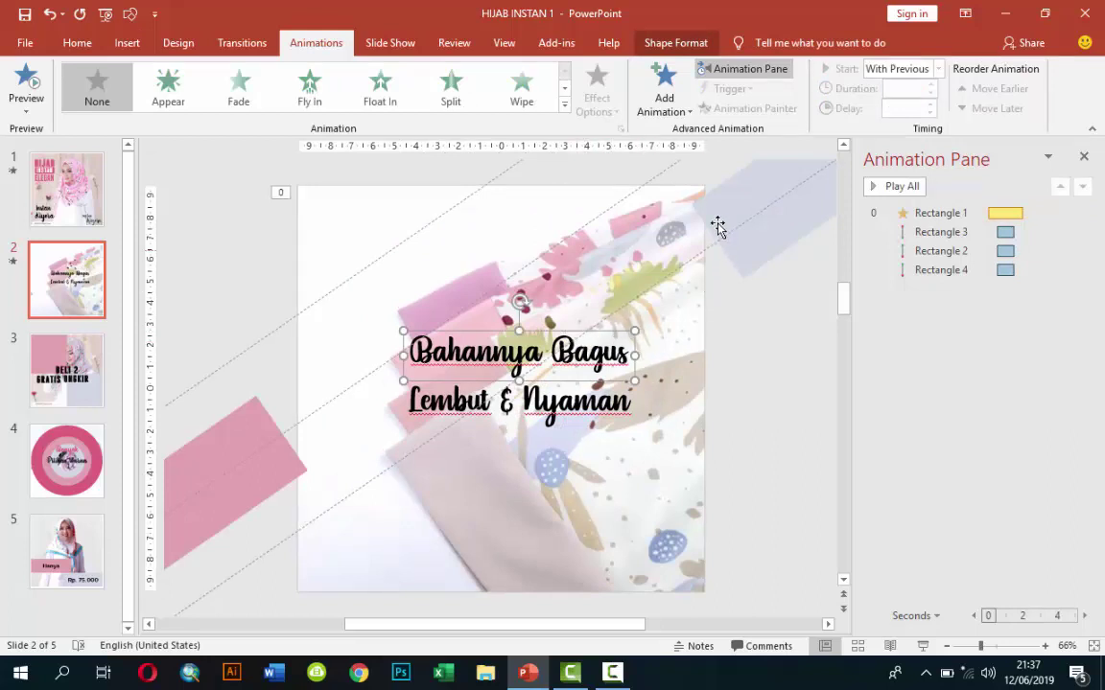
# Add the Expand entrance effect to the Bahannya Bagus text line.
pyautogui.click(672, 91)
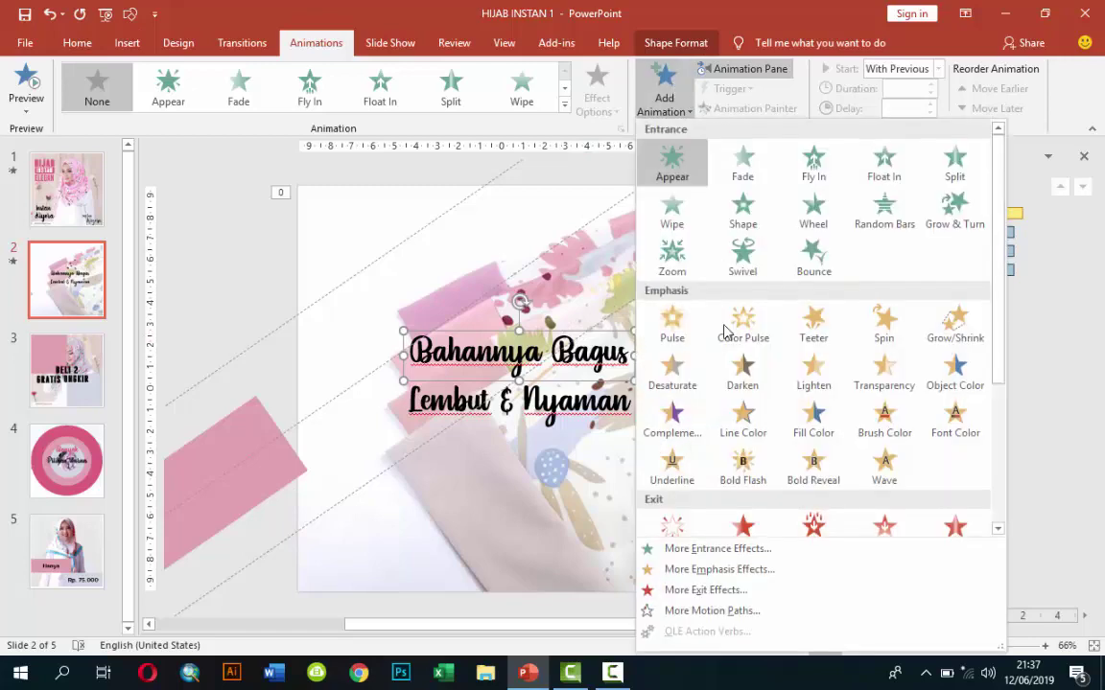
pyautogui.click(718, 550)
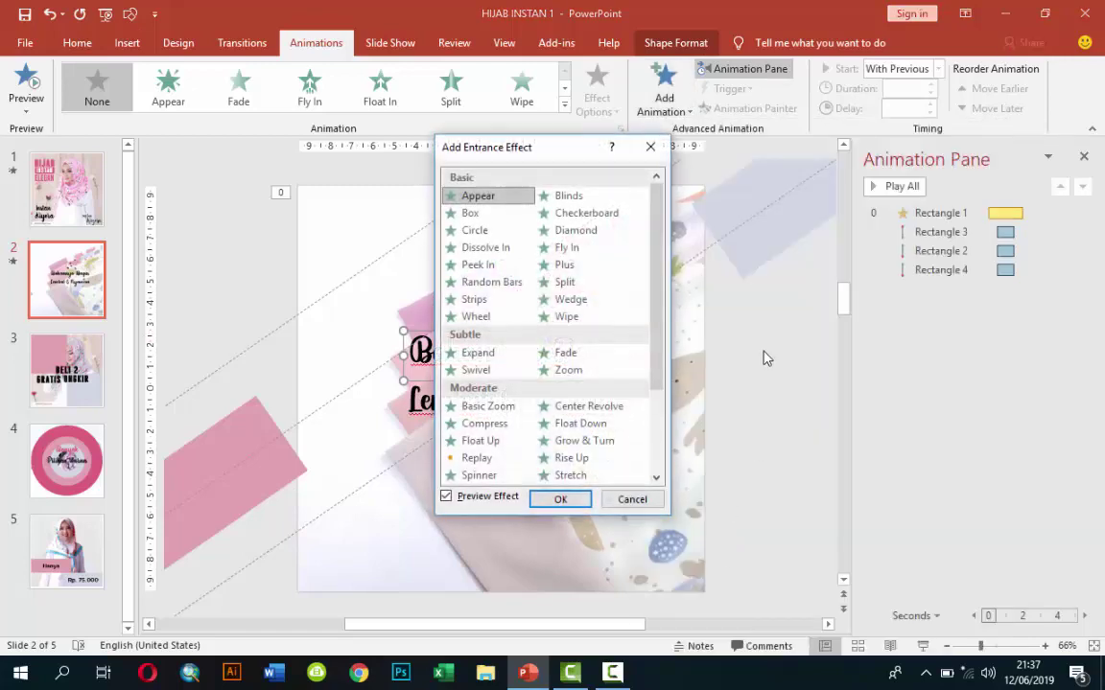
pyautogui.moveTo(575, 146); pyautogui.dragTo(892, 167)
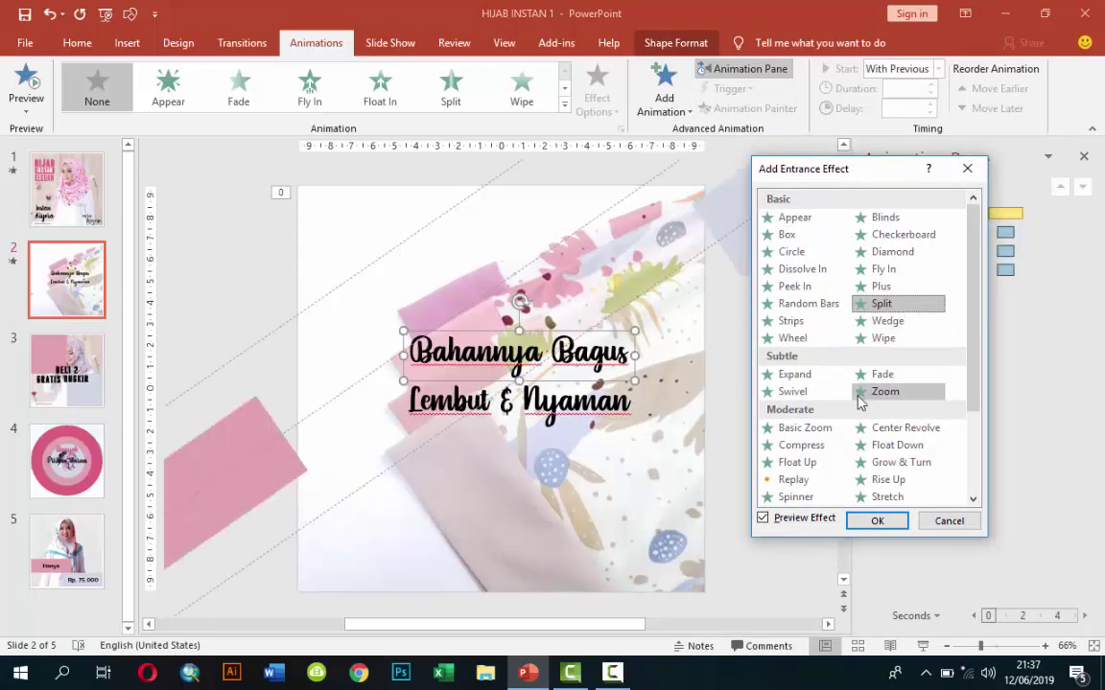
pyautogui.click(811, 376)
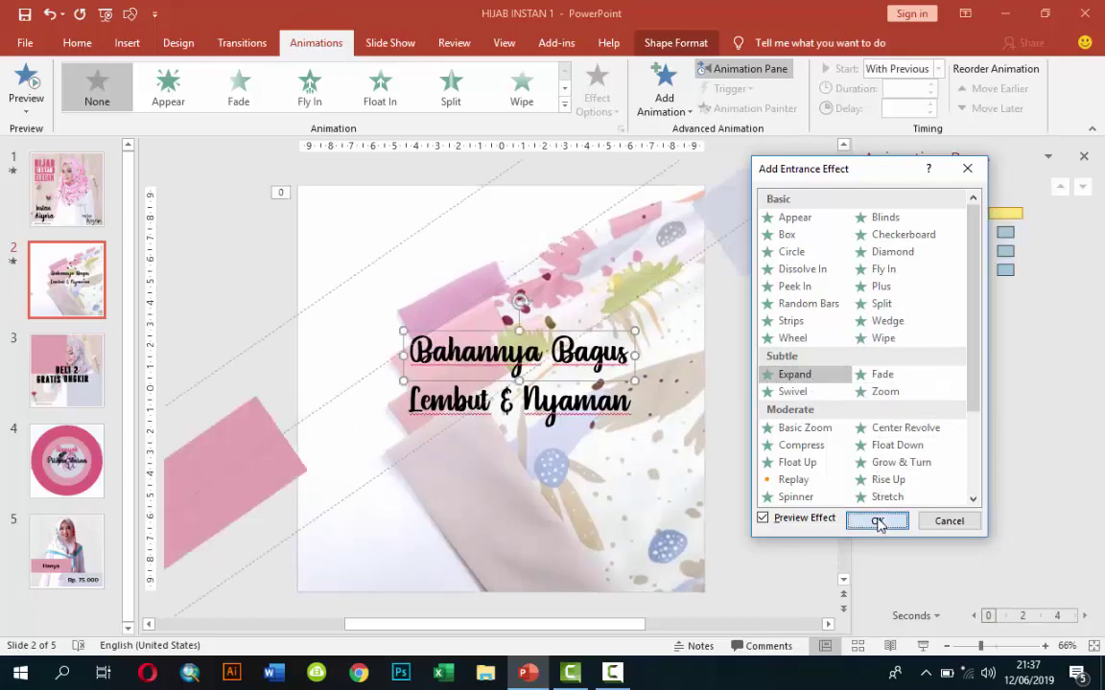
pyautogui.click(877, 522)
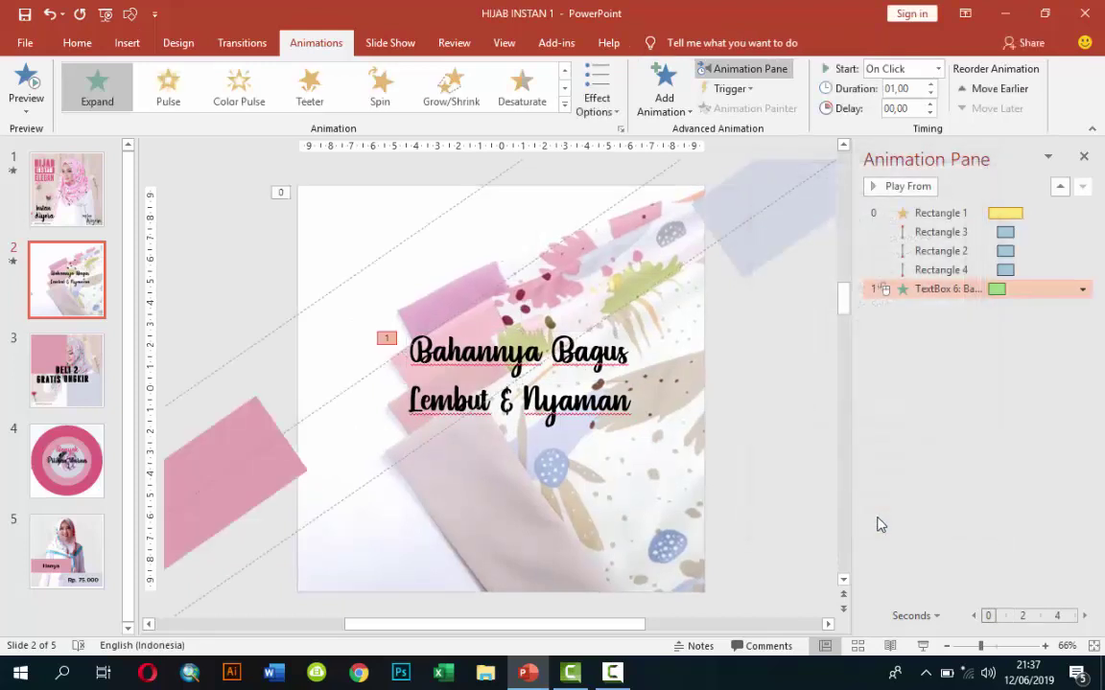
# Set Expand to start With Previous, duration 00,25 and delay 01,50.
pyautogui.click(937, 69)
pyautogui.click(928, 104)
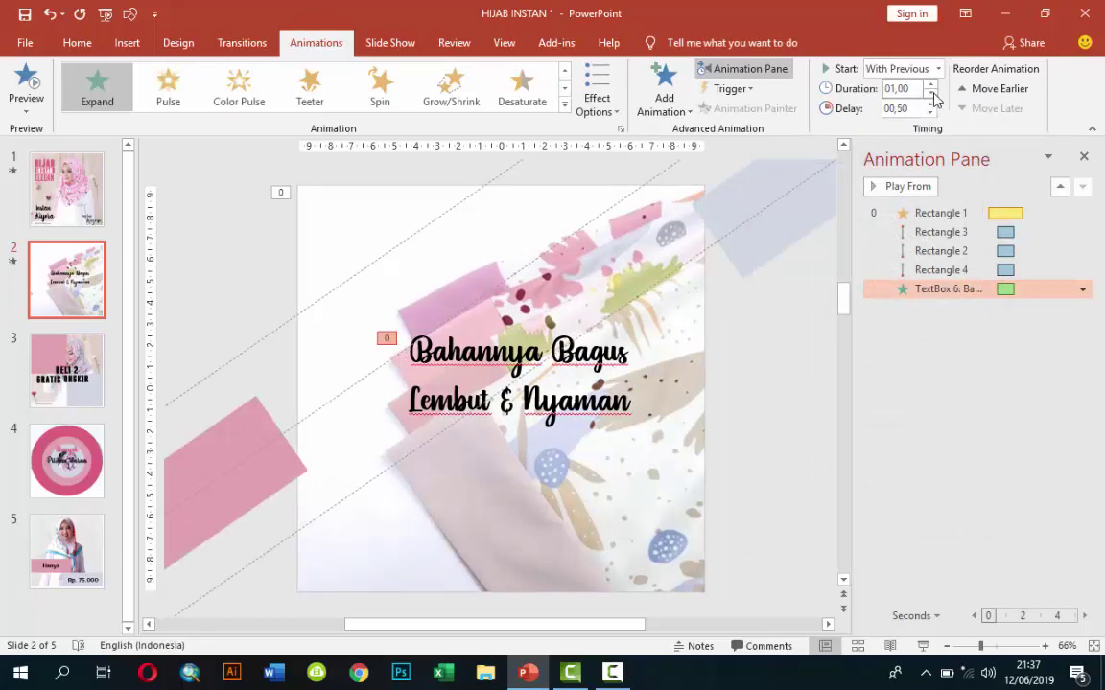
pyautogui.click(930, 94)
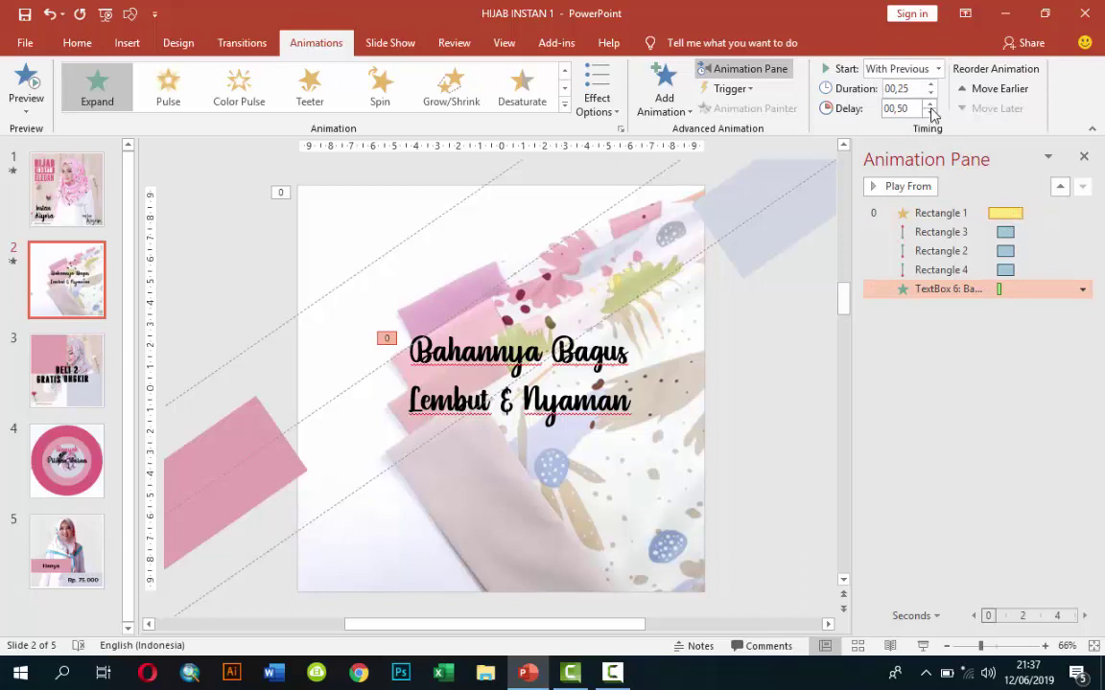
pyautogui.click(930, 104)
pyautogui.click(930, 105)
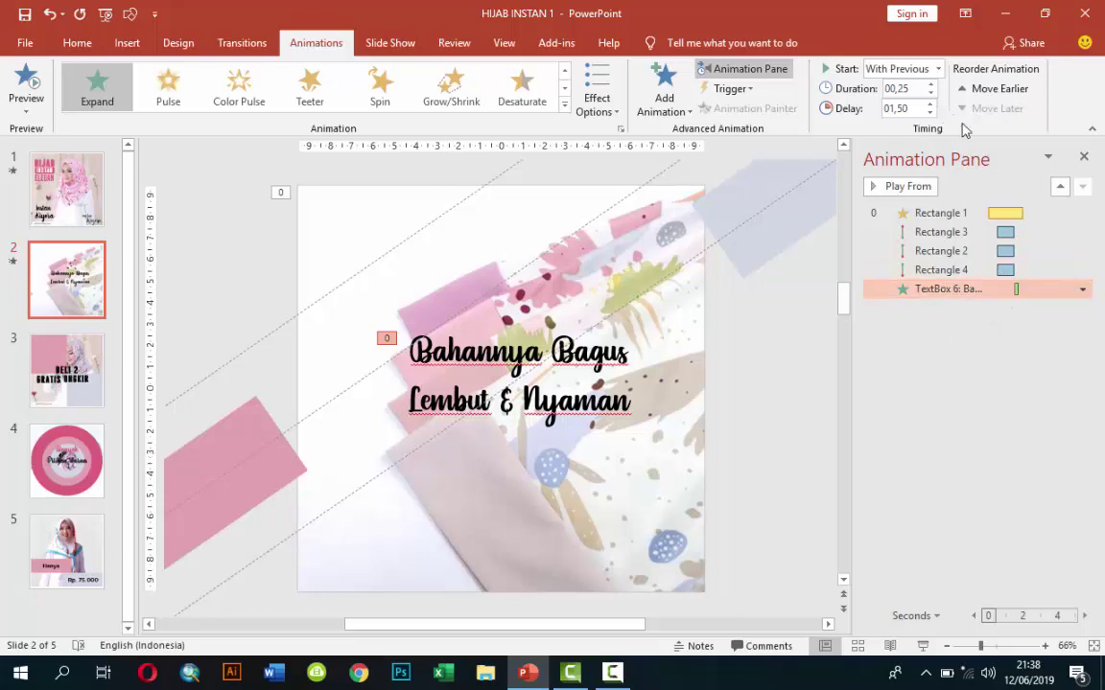
# Make the Expand effect animate text by letter with 60% delay between letters.
pyautogui.click(1081, 289)
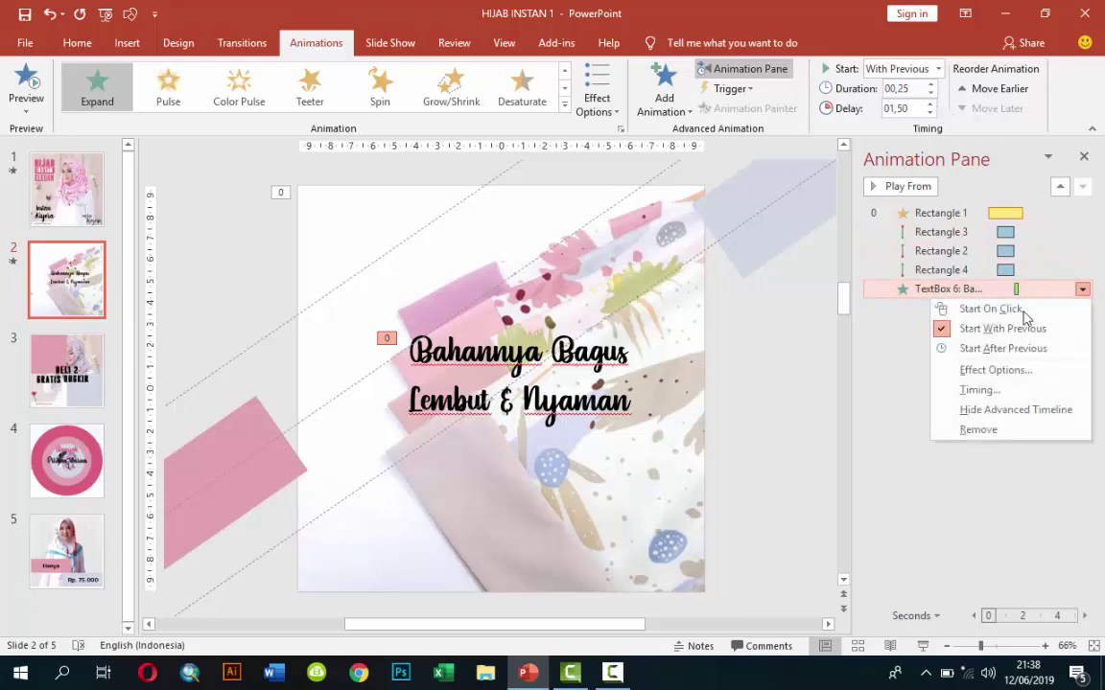
pyautogui.click(1018, 379)
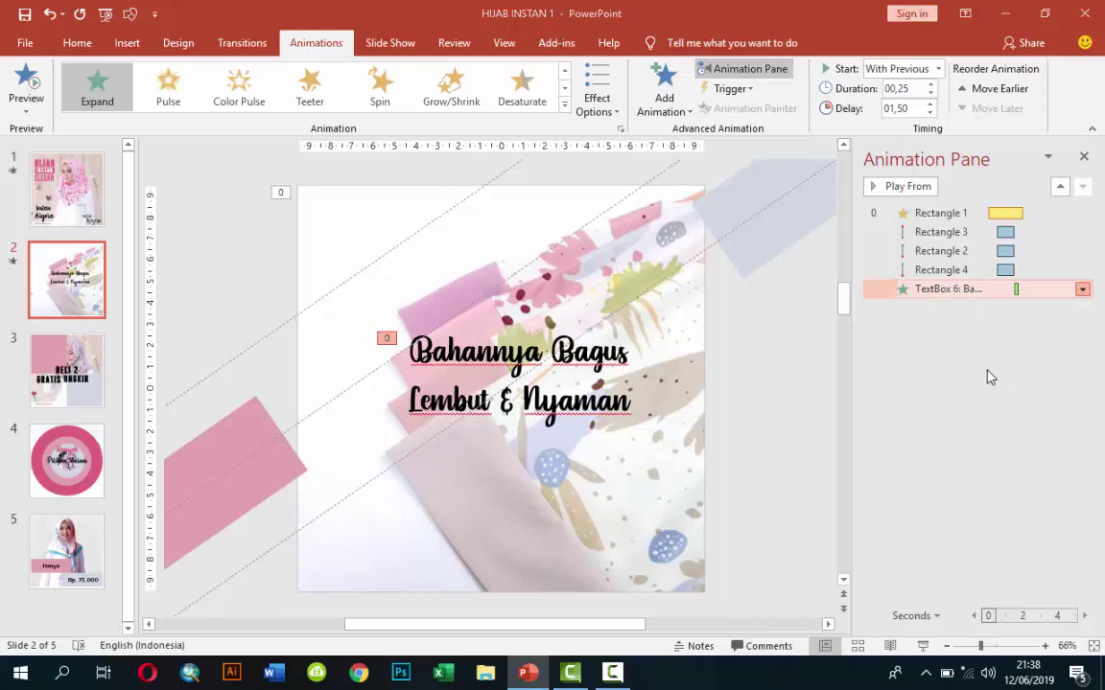
pyautogui.click(809, 340)
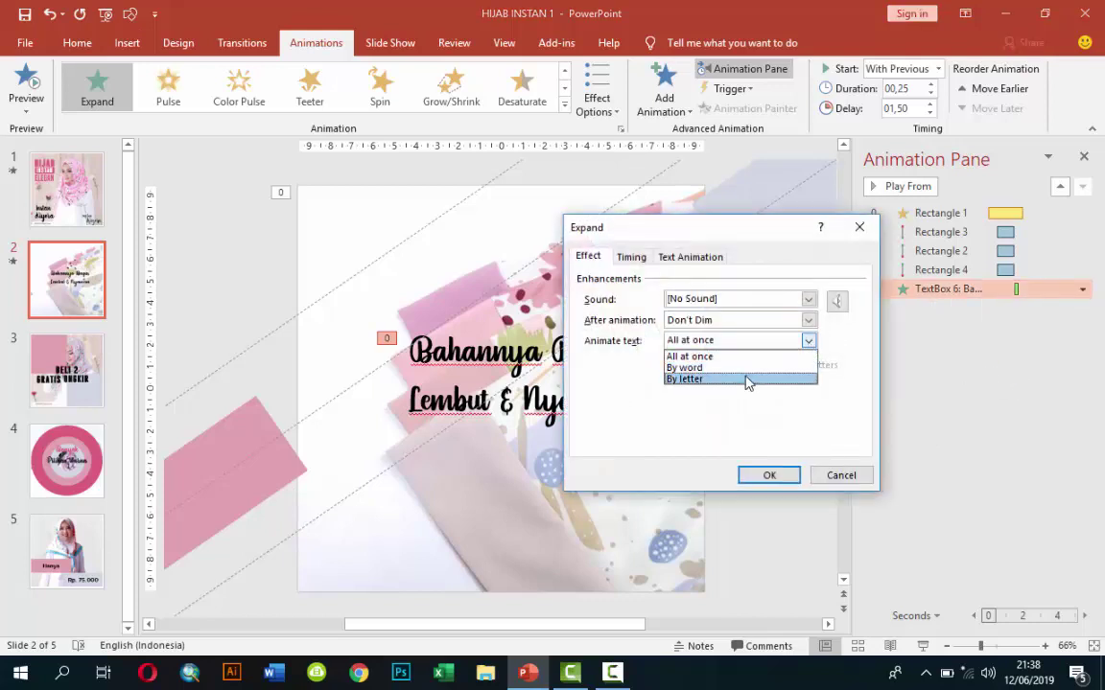
pyautogui.click(747, 380)
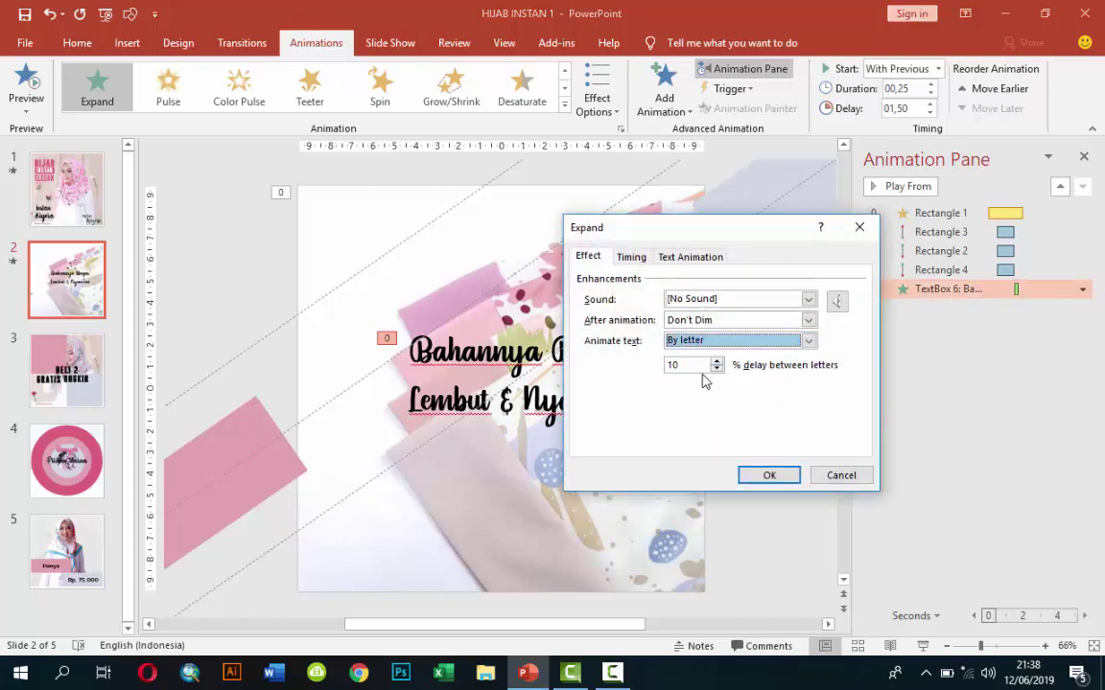
pyautogui.moveTo(686, 364); pyautogui.dragTo(652, 364)
pyautogui.write('60')
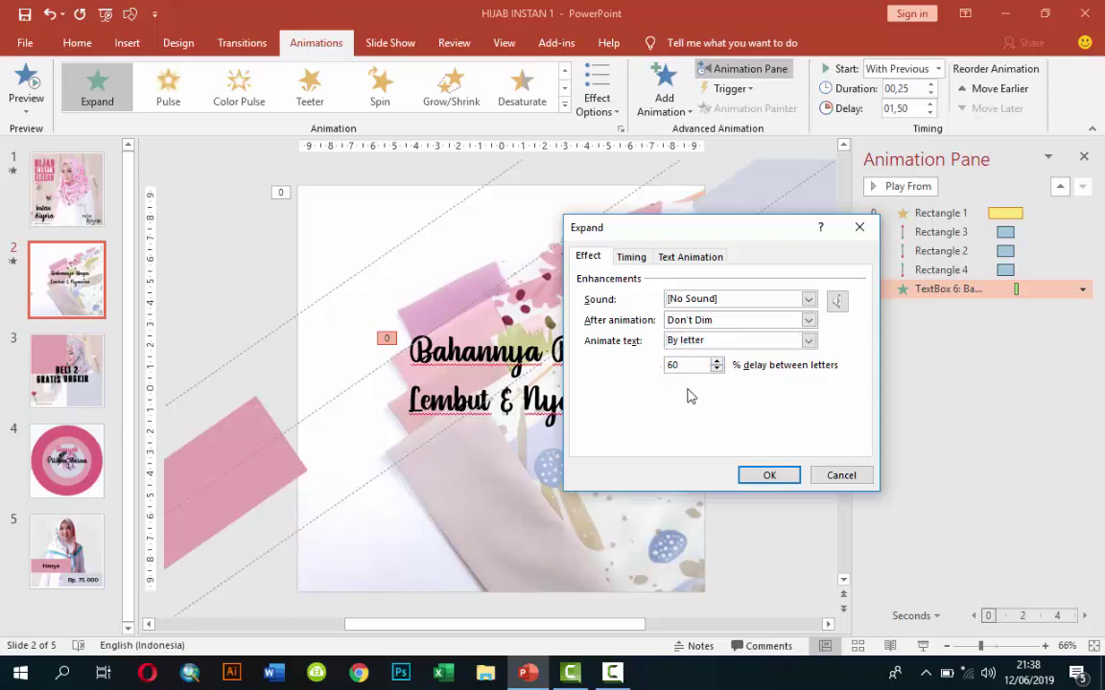
pyautogui.click(763, 481)
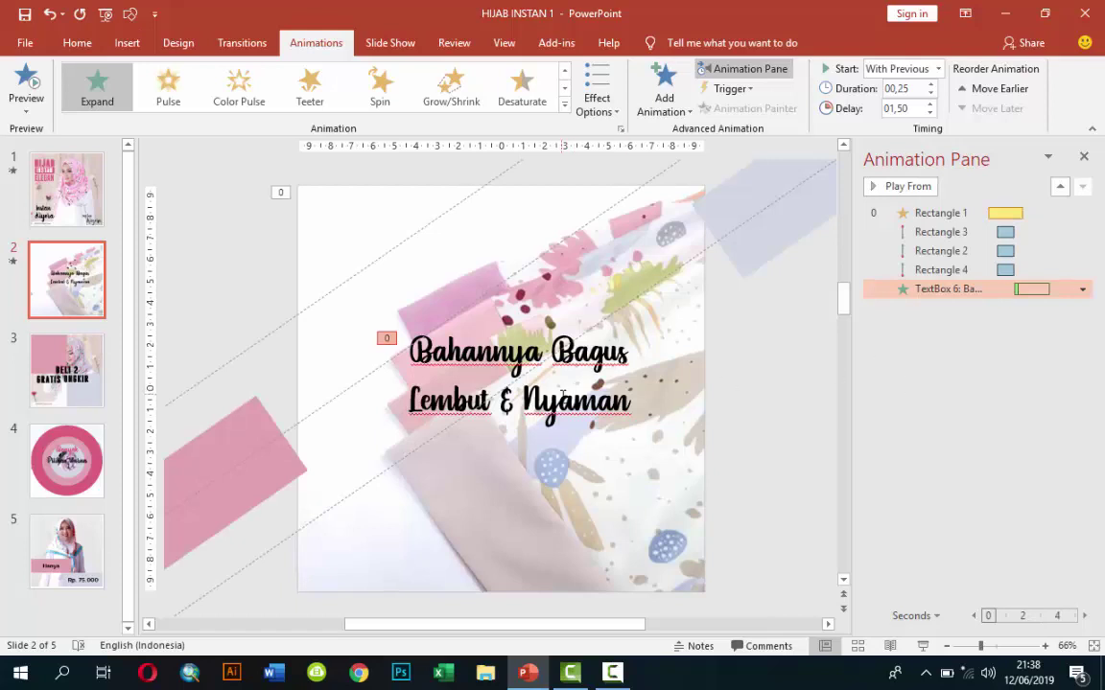
pyautogui.click(558, 386)
pyautogui.click(557, 383)
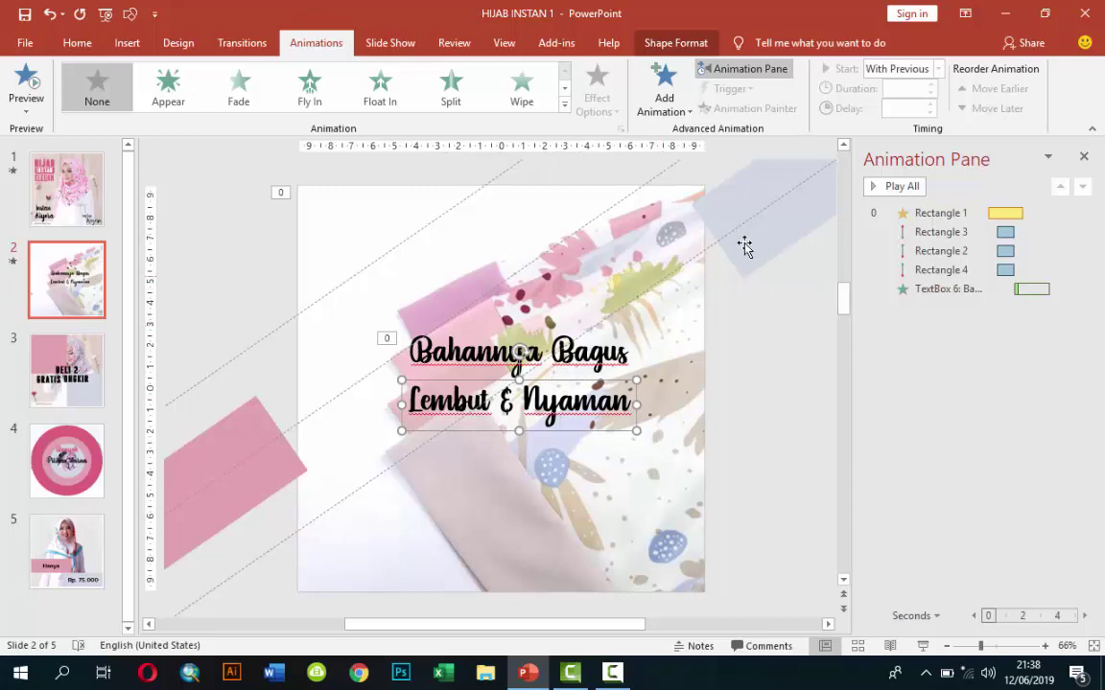
# Add the Compress entrance effect to the Lembut & Nyaman text box.
pyautogui.click(674, 101)
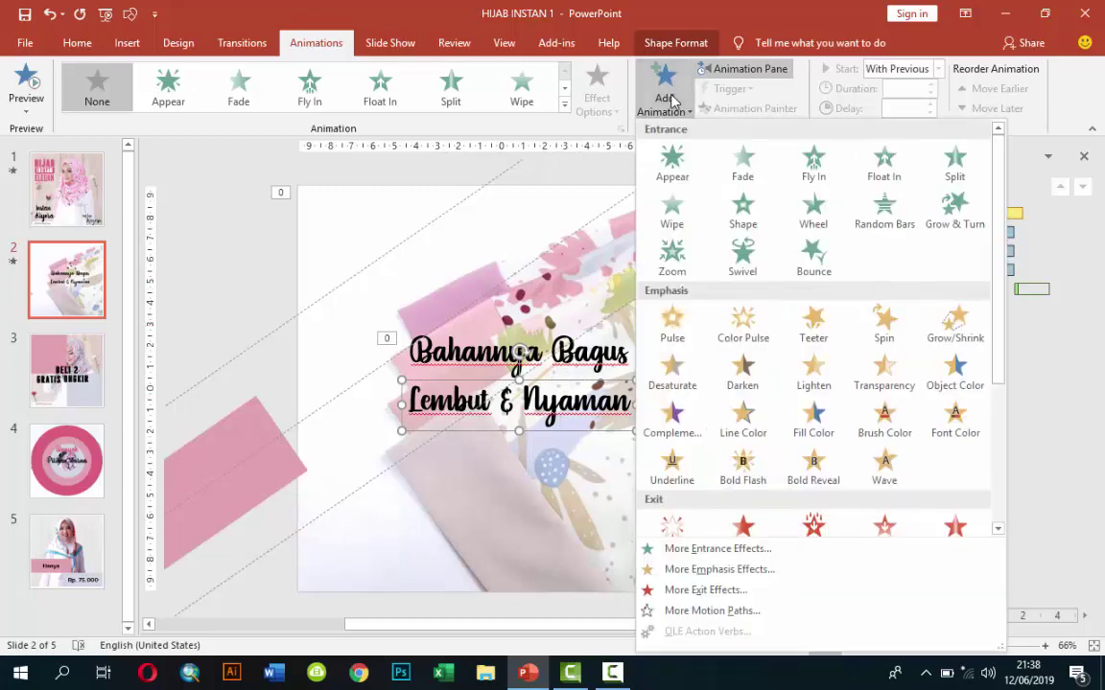
pyautogui.click(695, 554)
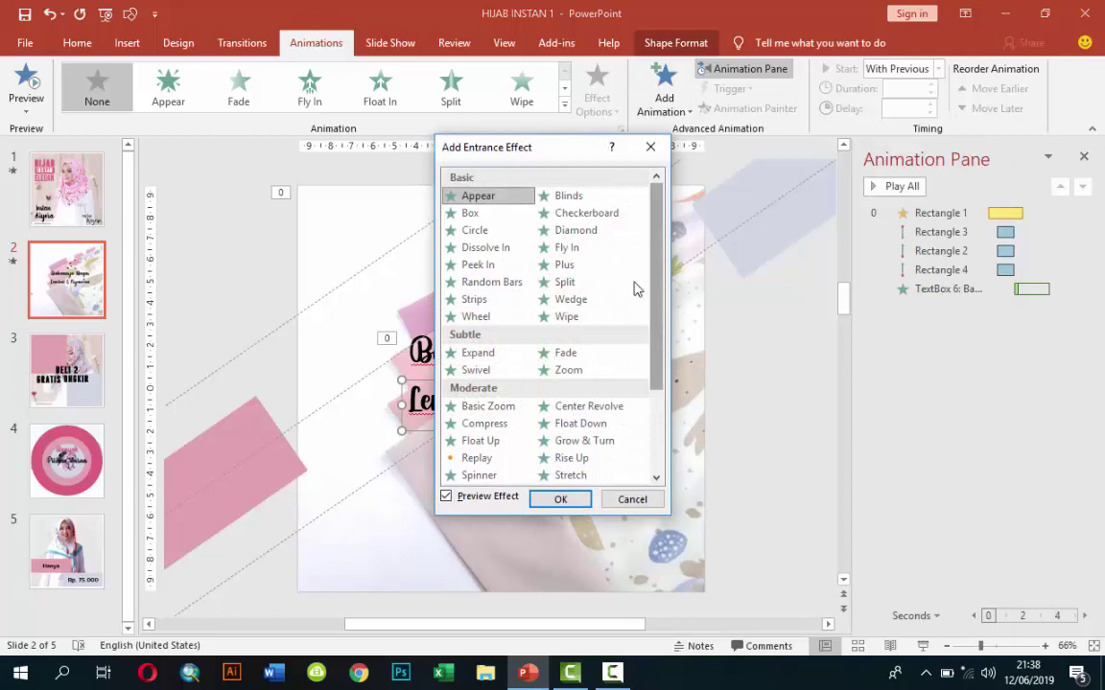
pyautogui.moveTo(559, 158); pyautogui.dragTo(857, 159)
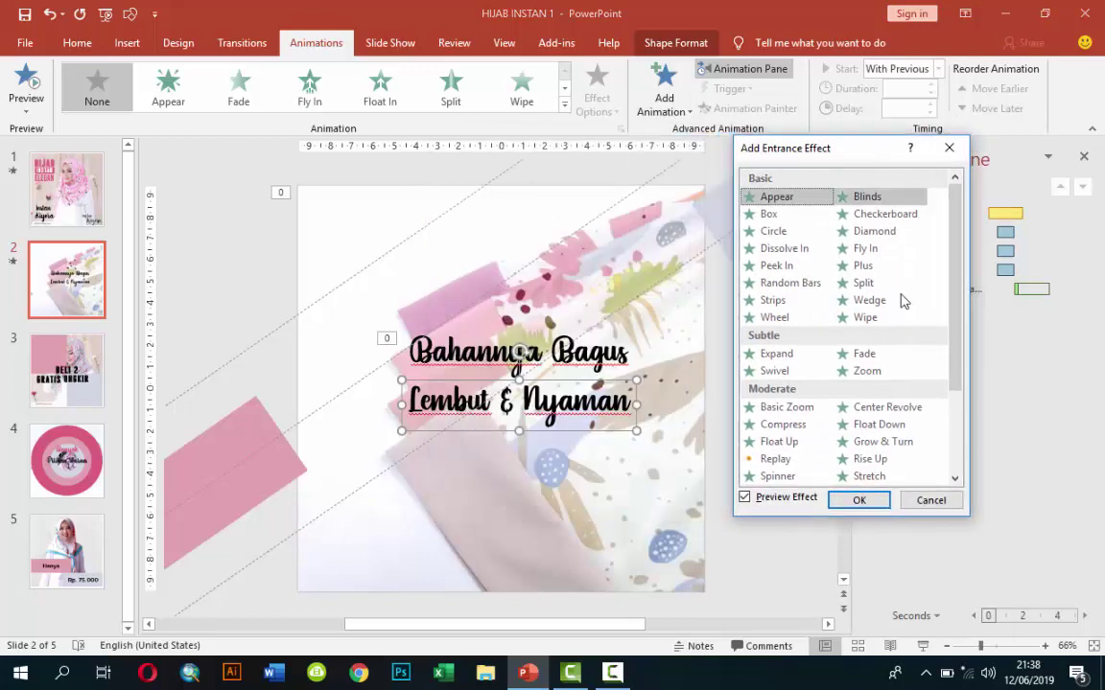
pyautogui.scroll(-1, 757, 353)
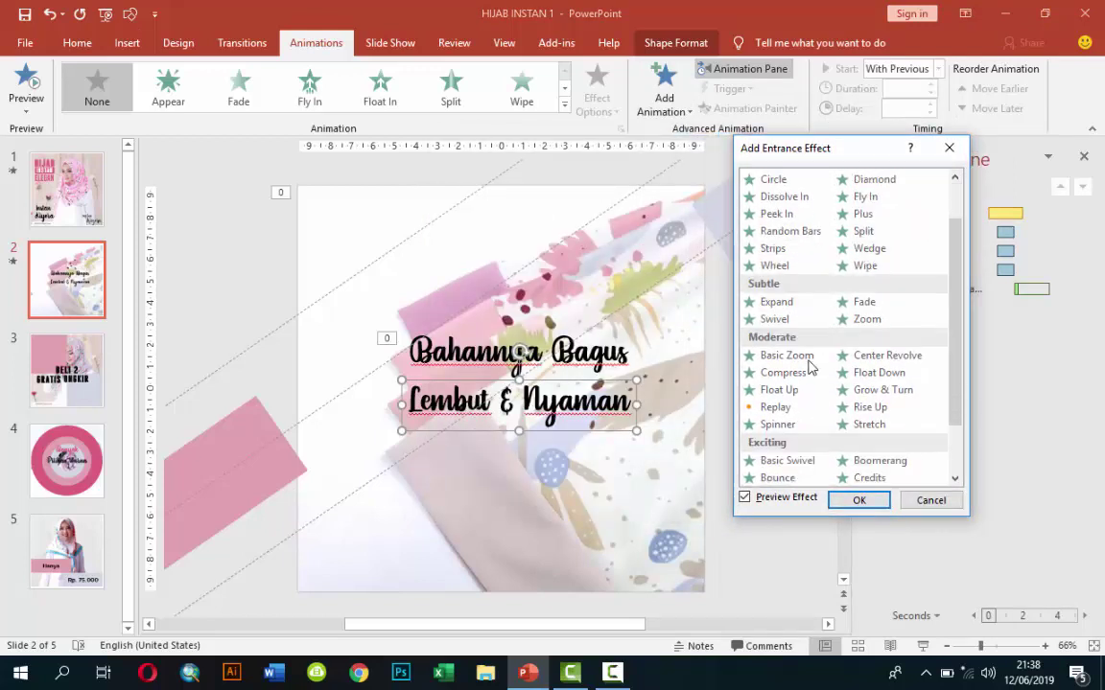
pyautogui.click(784, 378)
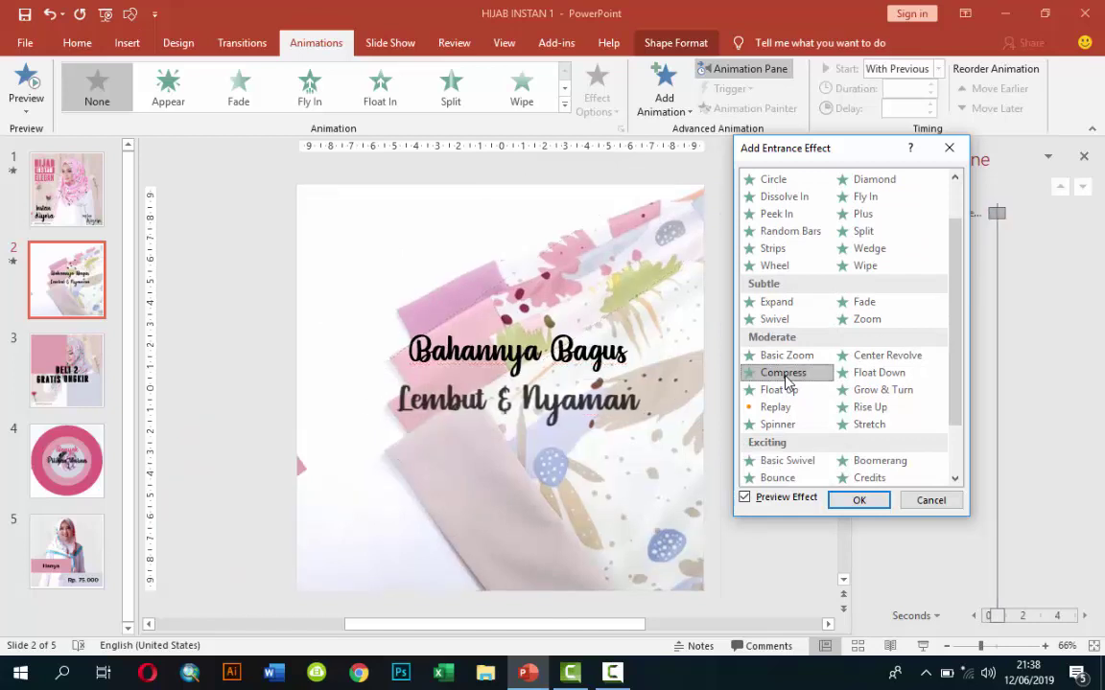
pyautogui.click(856, 501)
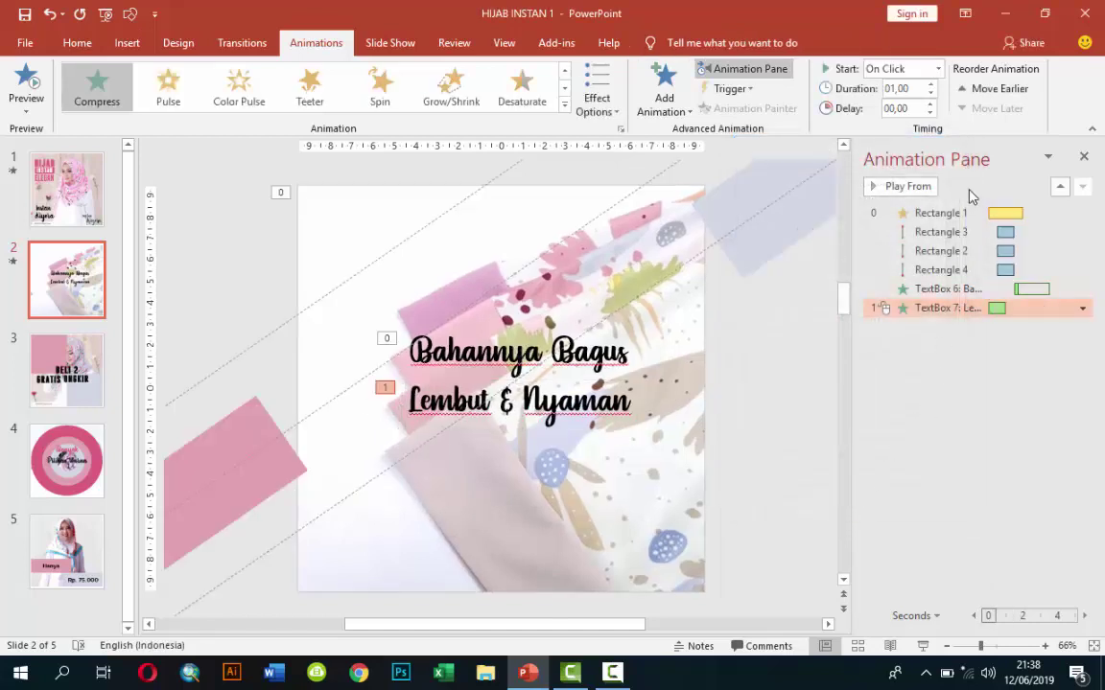
# Set the Compress animation to start With Previous after a 03,50 delay.
pyautogui.click(936, 68)
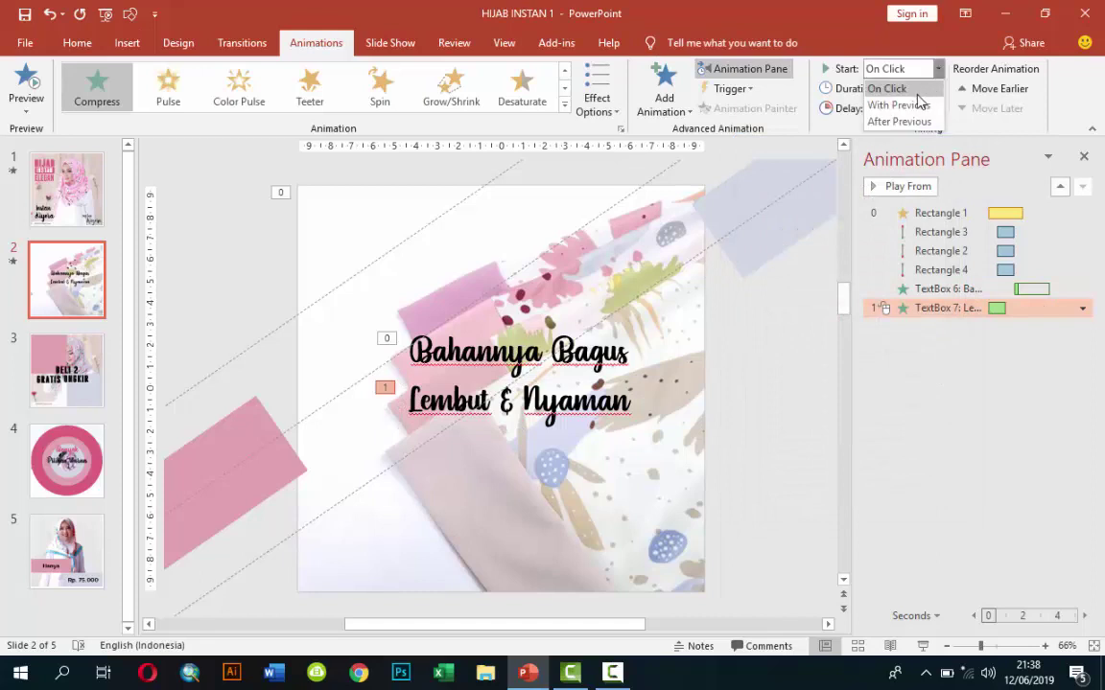
pyautogui.click(920, 106)
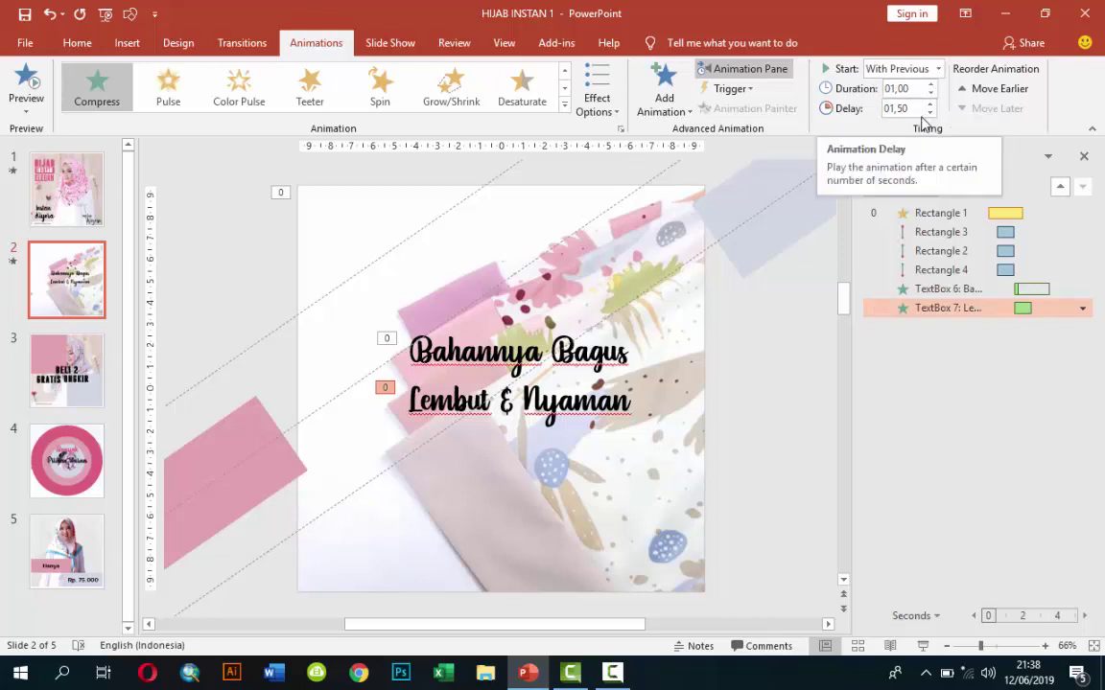
pyautogui.click(927, 106)
pyautogui.click(927, 106)
pyautogui.click(928, 107)
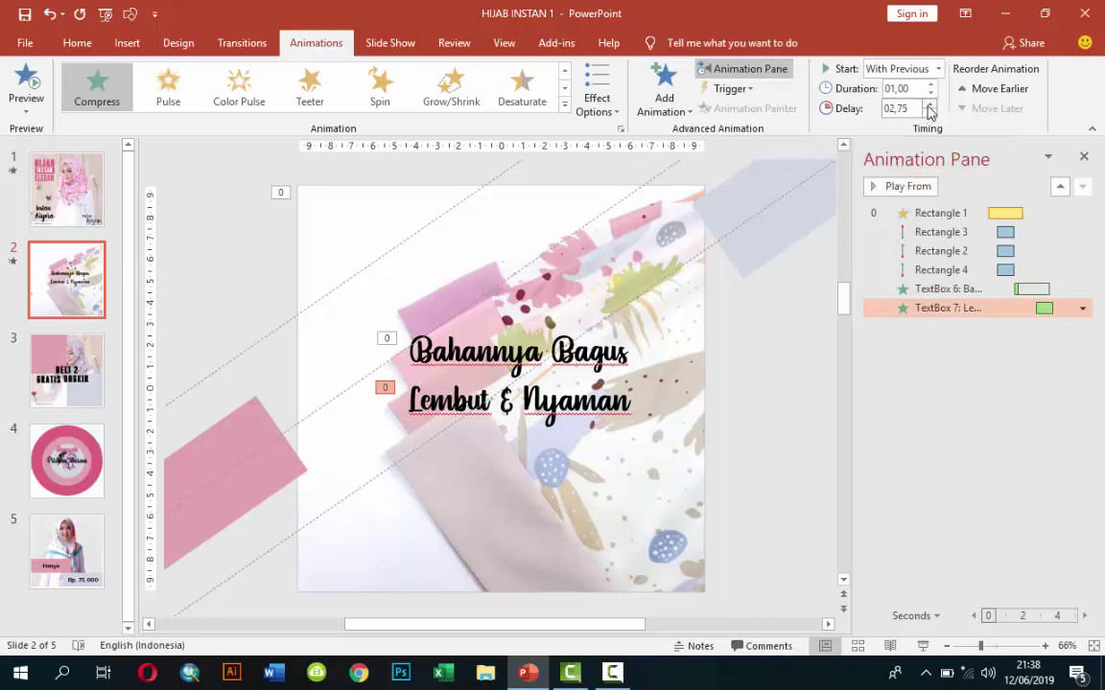
pyautogui.click(927, 106)
pyautogui.click(927, 107)
pyautogui.click(927, 106)
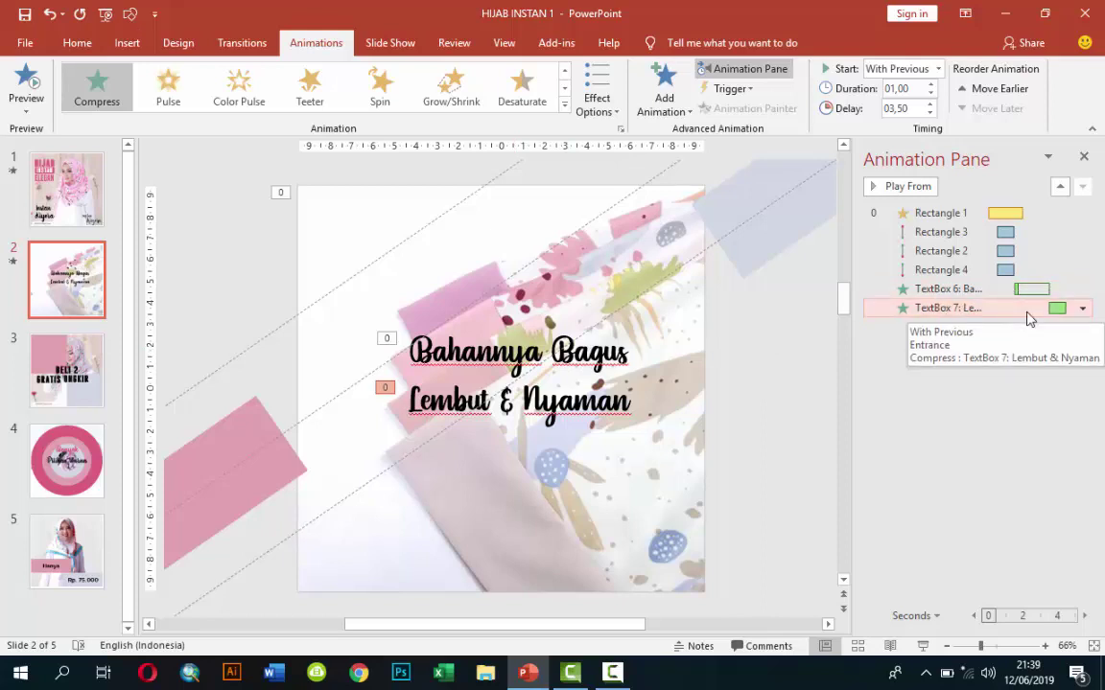
# Lengthen the slide 2 picture's Grow/Shrink animation to 04,75.
pyautogui.click(959, 213)
pyautogui.click(703, 375)
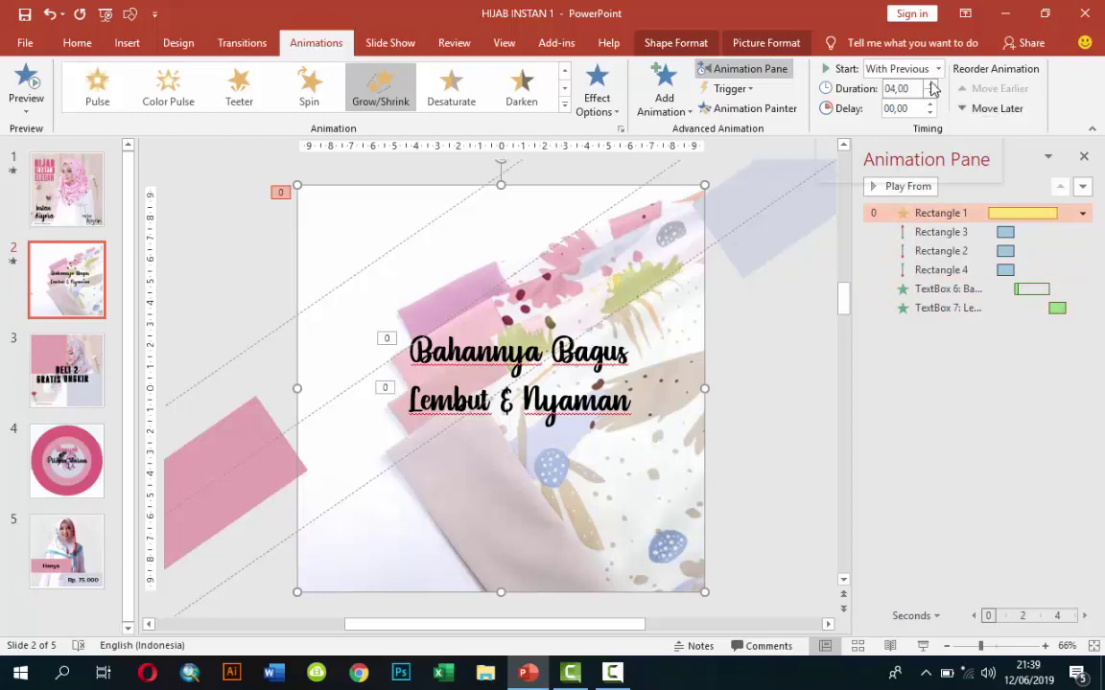
pyautogui.click(930, 84)
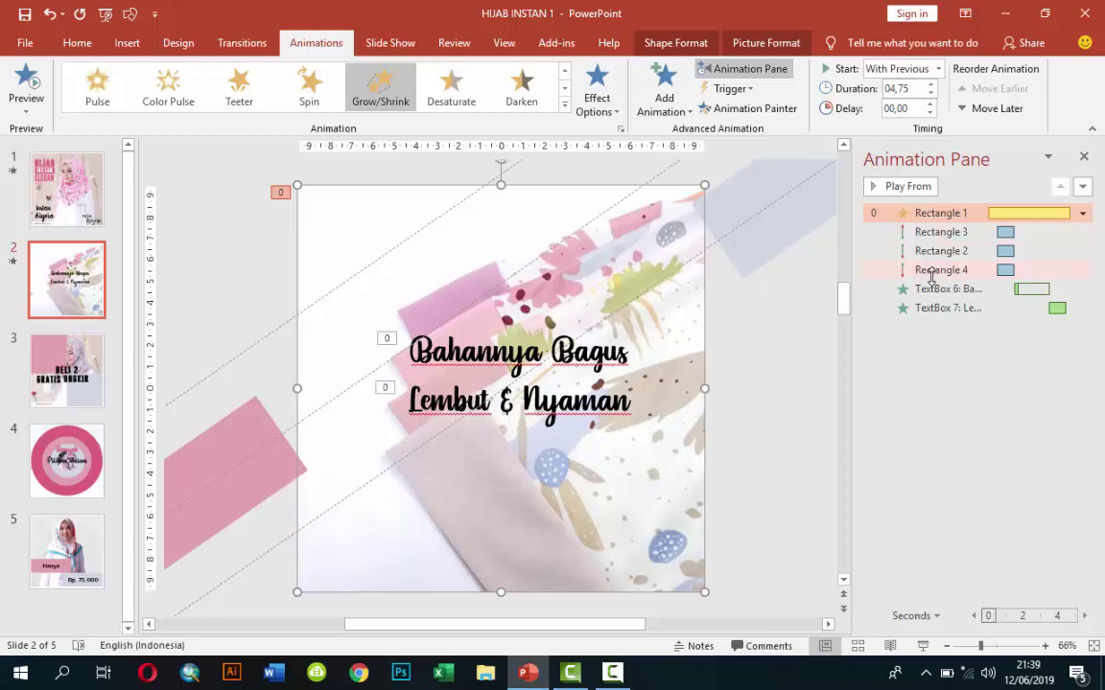
# Preview slide 2 as a full-screen show, then go to slide 3.
pyautogui.click(923, 648)
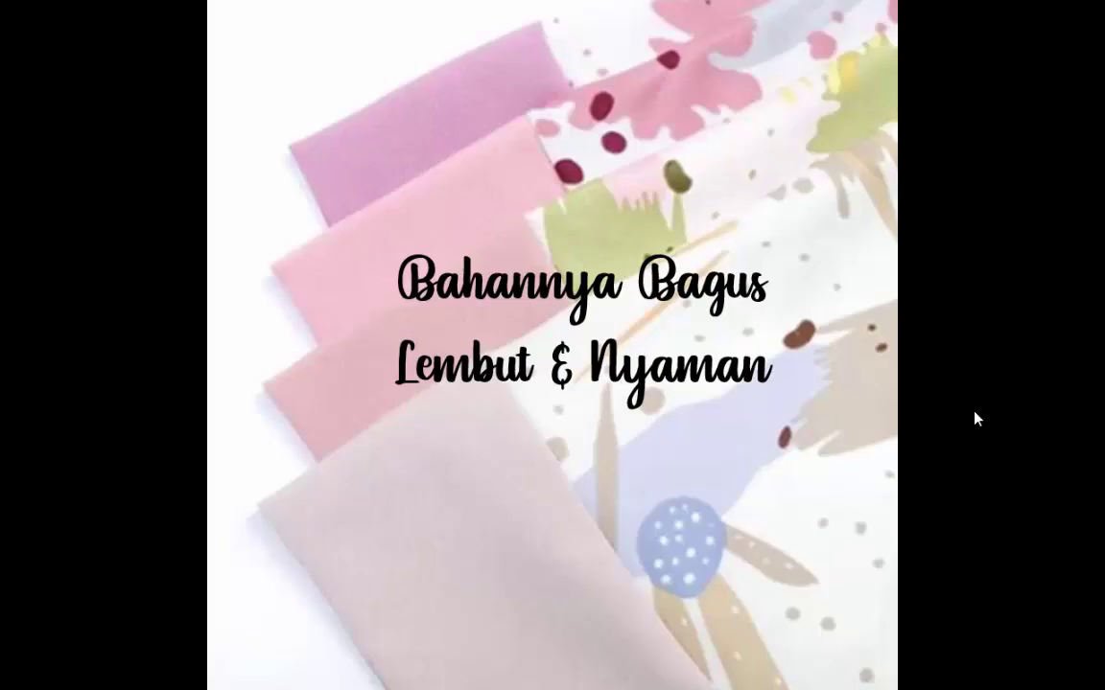
pyautogui.press('Escape')
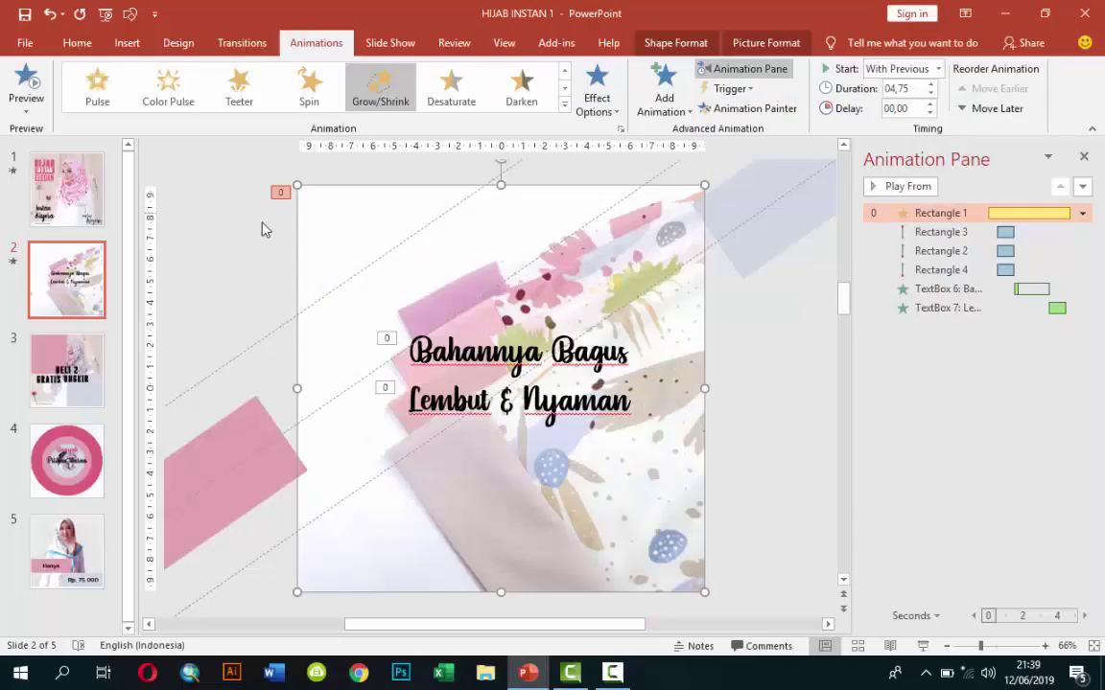
pyautogui.click(101, 369)
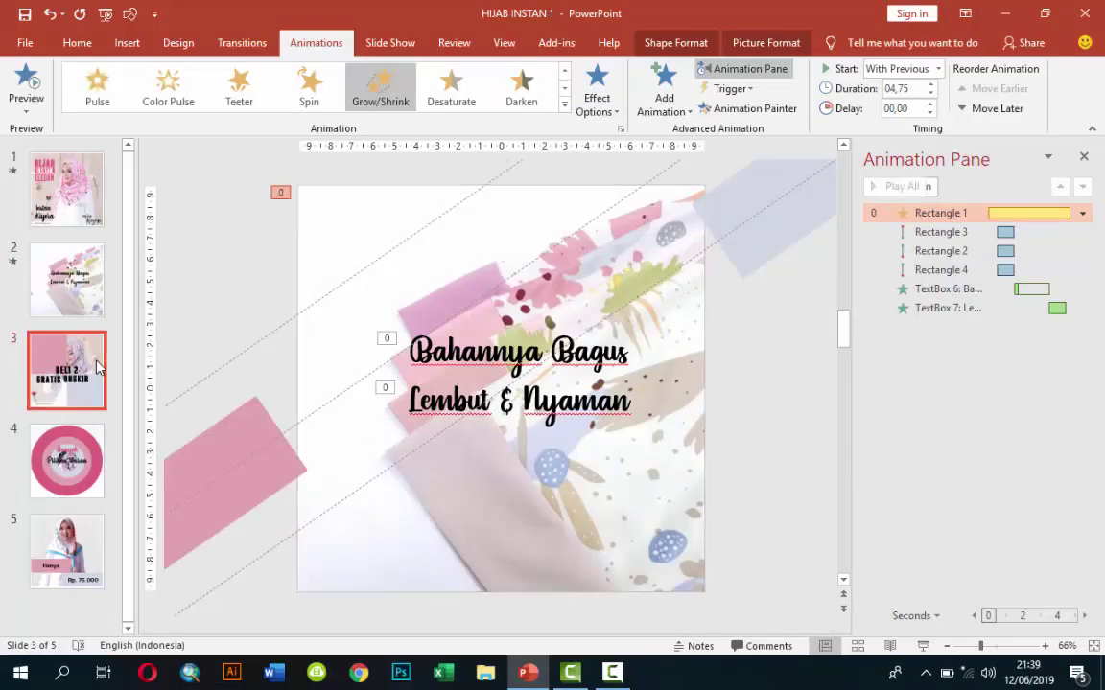
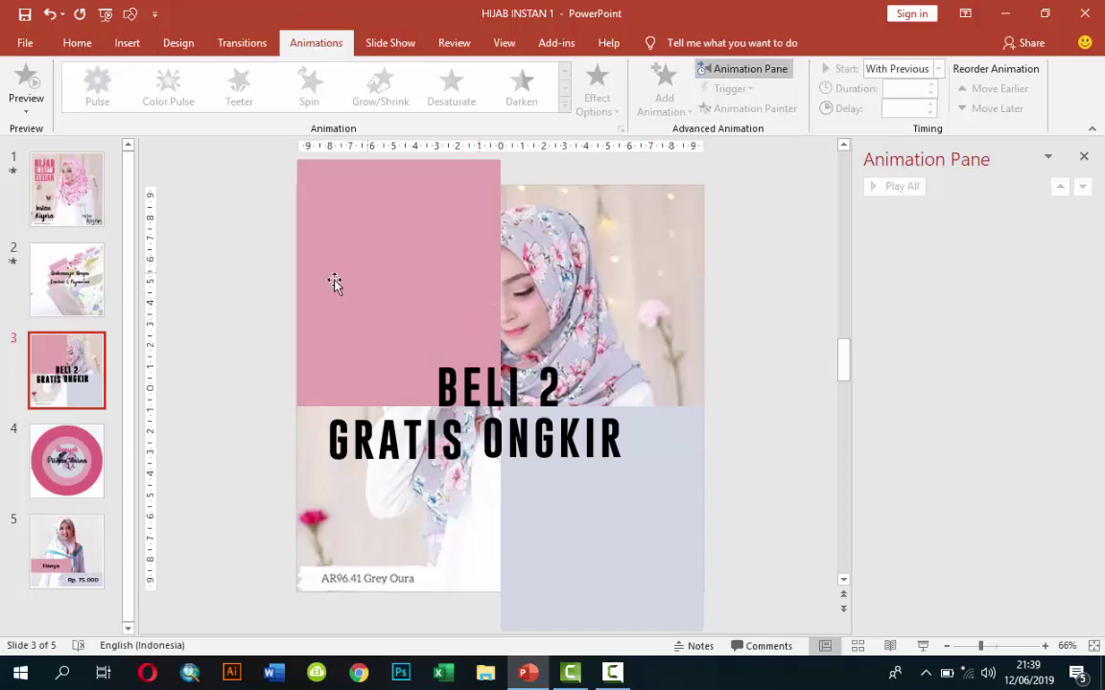
# Add a Grow/Shrink emphasis animation to the pink rectangle on slide 3.
pyautogui.click(387, 293)
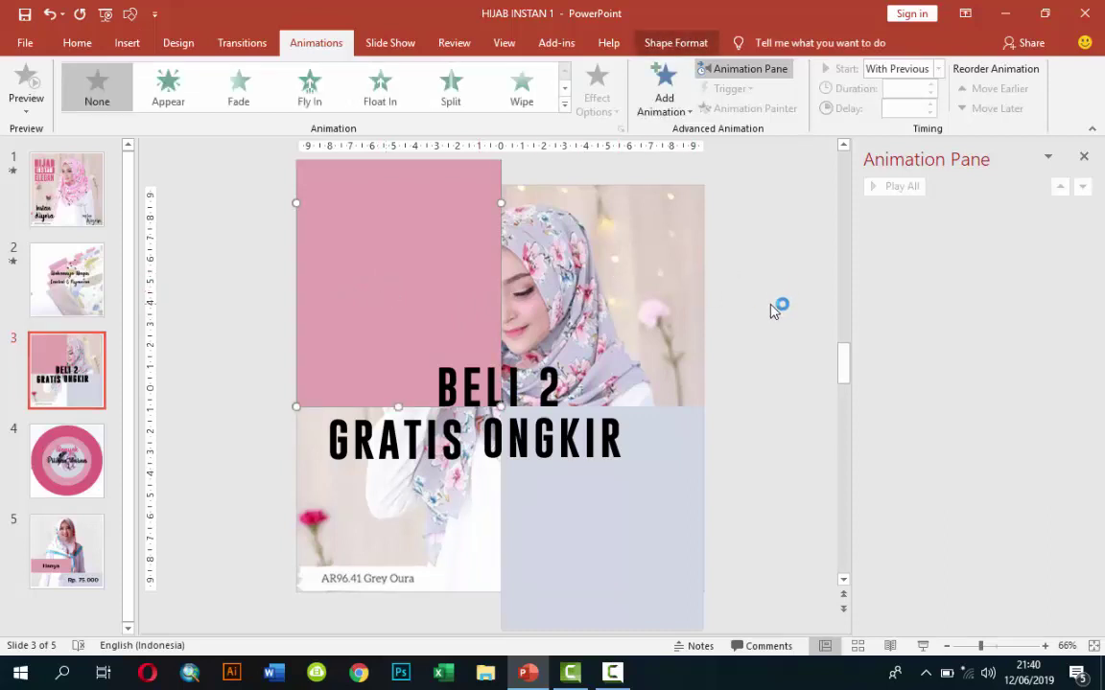
pyautogui.keyDown('shift'); pyautogui.click(636, 300); pyautogui.keyUp('shift')
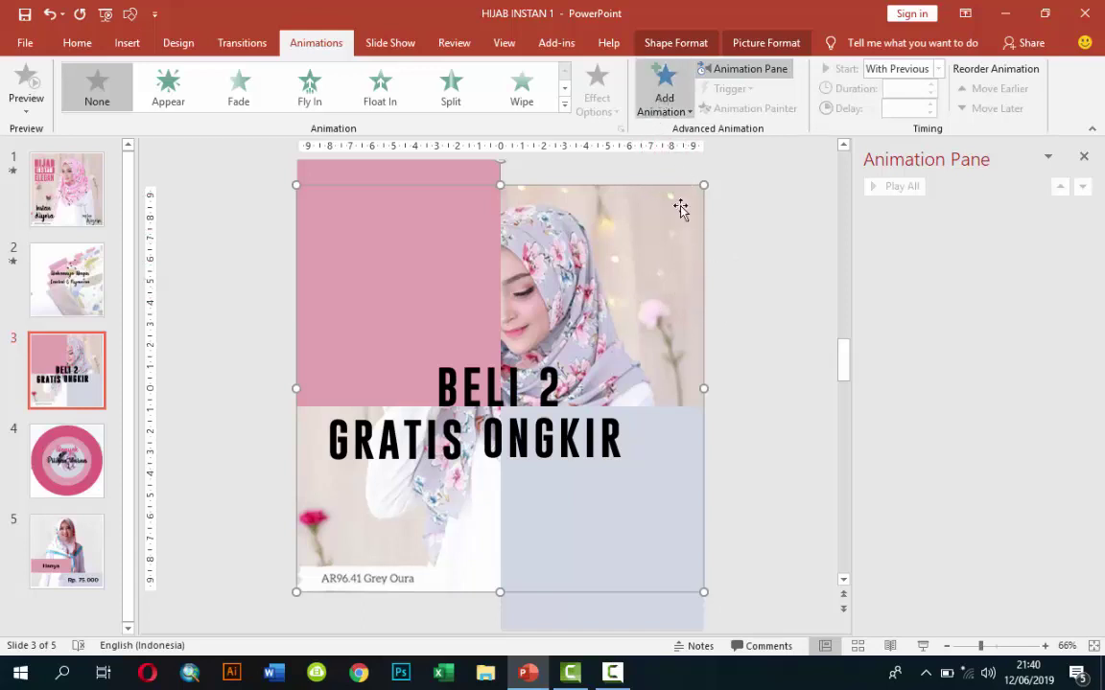
pyautogui.click(660, 93)
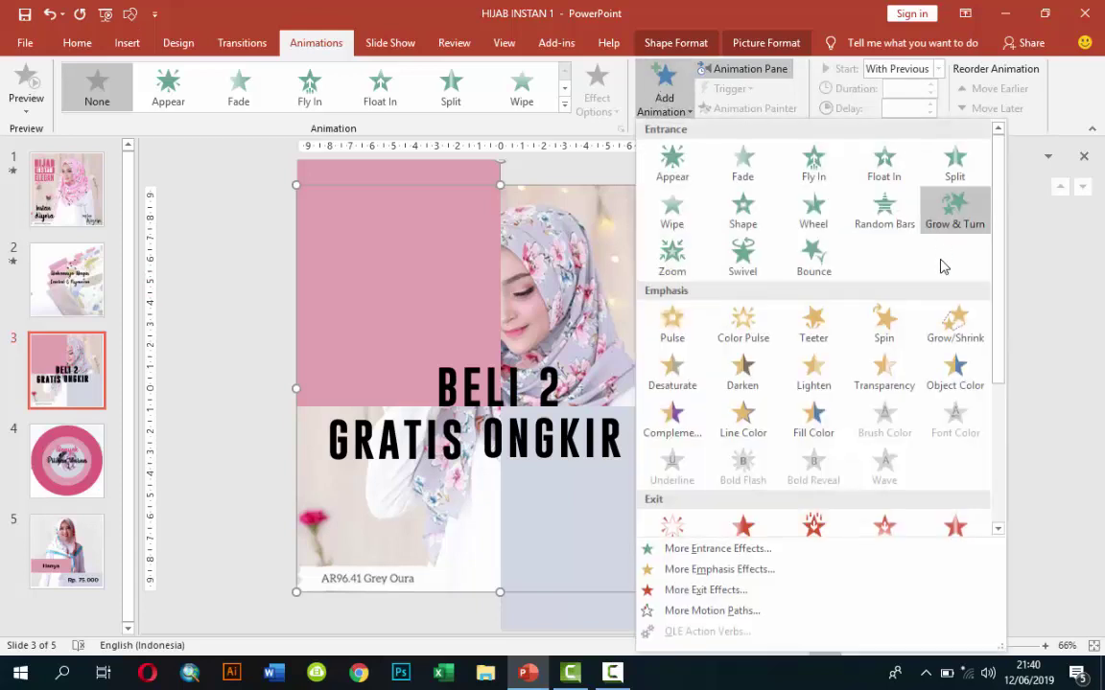
pyautogui.click(938, 327)
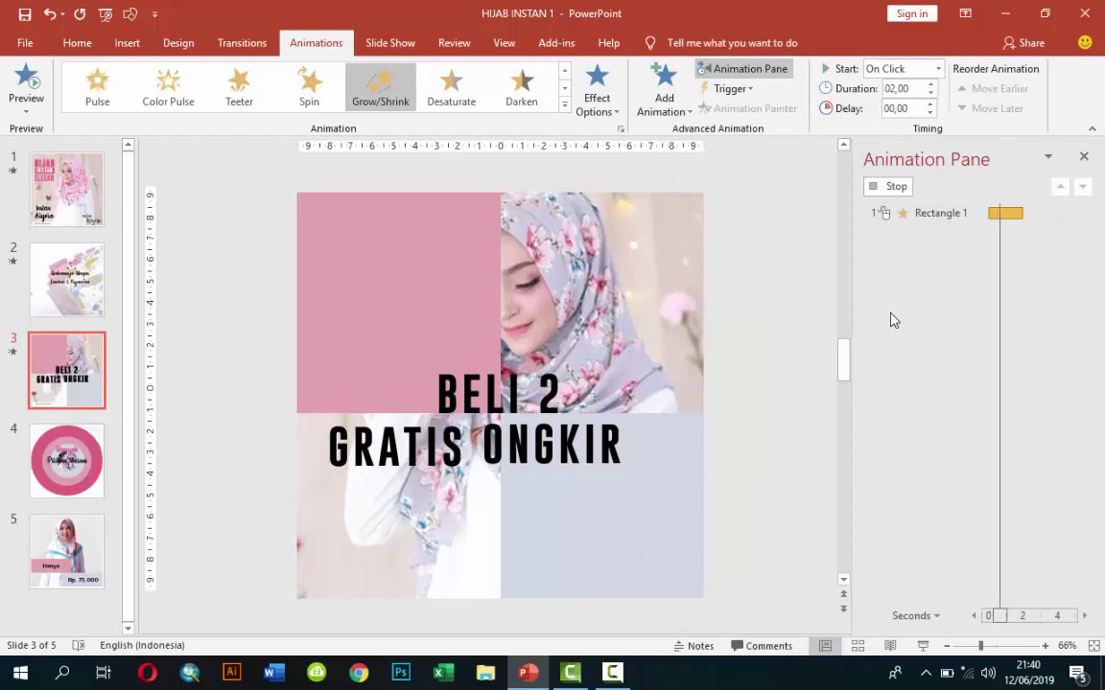
# Give Rectangle 1's Grow/Shrink a custom 130% size and start it With Previous.
pyautogui.rightClick(936, 223)
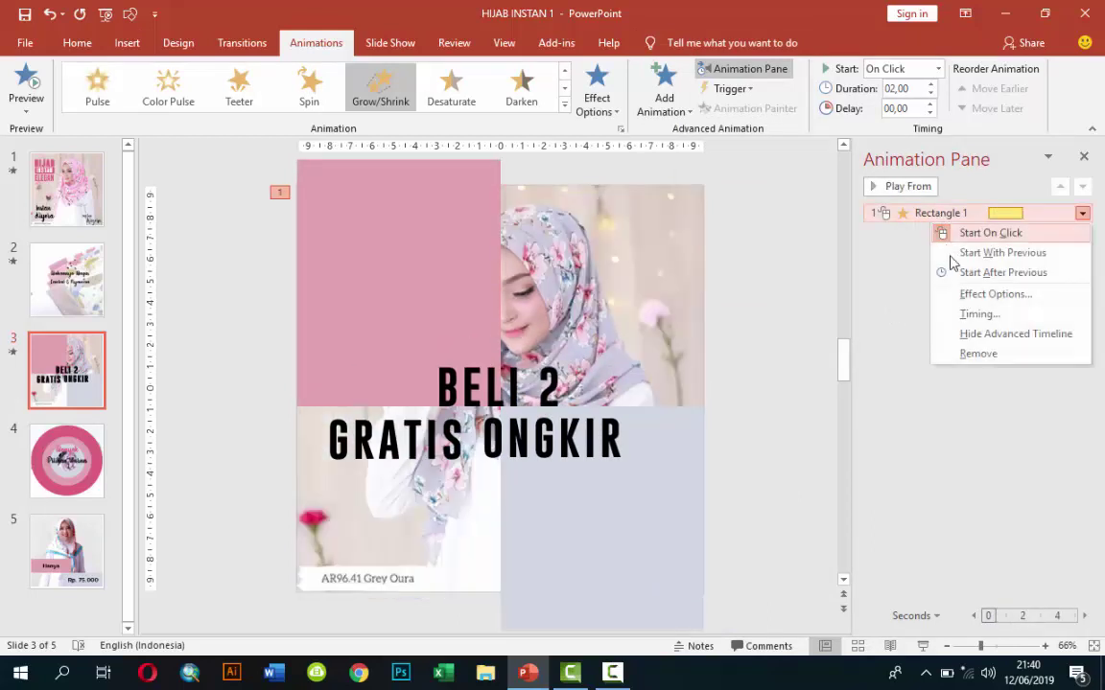
pyautogui.click(962, 299)
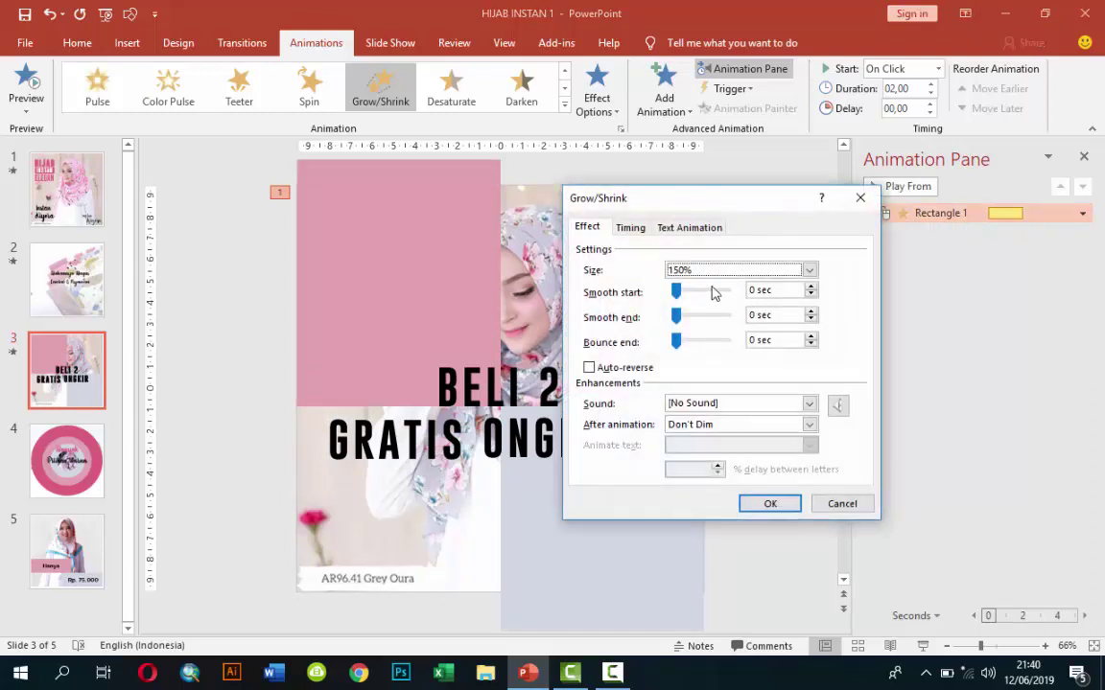
pyautogui.click(712, 271)
pyautogui.click(757, 367)
pyautogui.write('130')
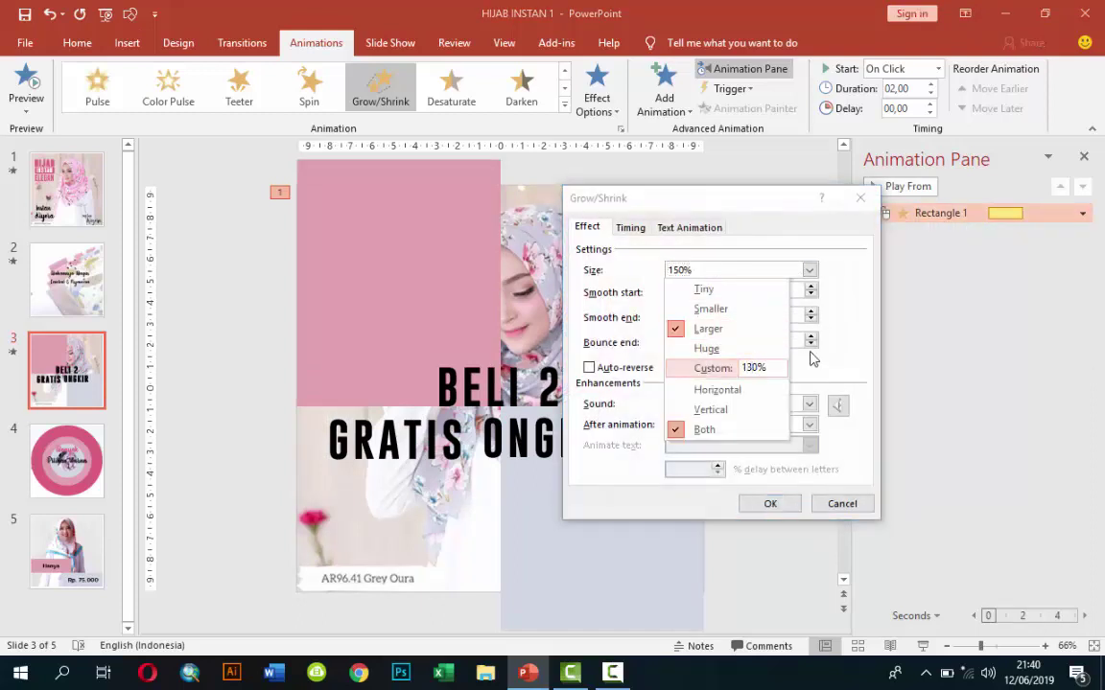
pyautogui.press('Tab')
pyautogui.click(771, 504)
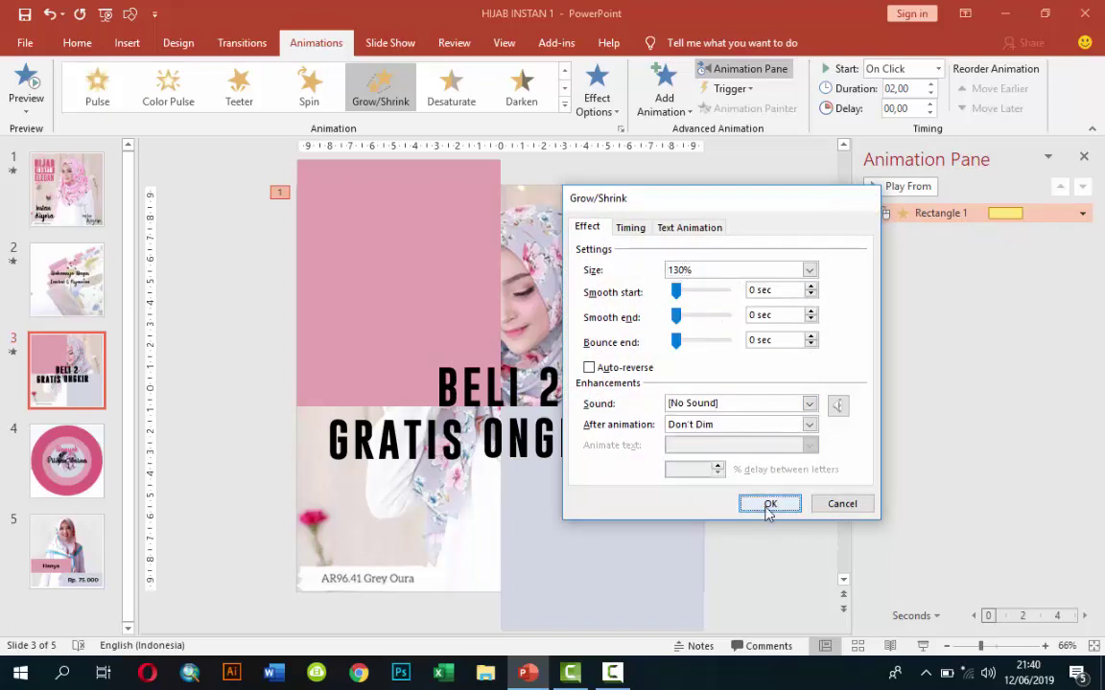
pyautogui.click(769, 505)
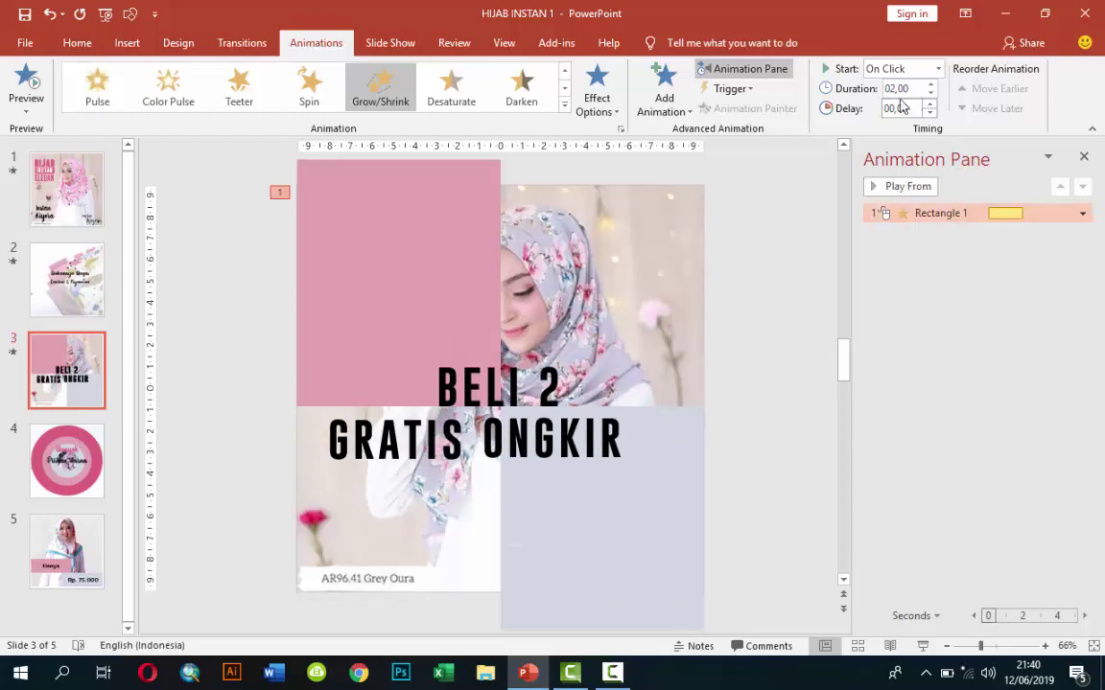
pyautogui.click(937, 68)
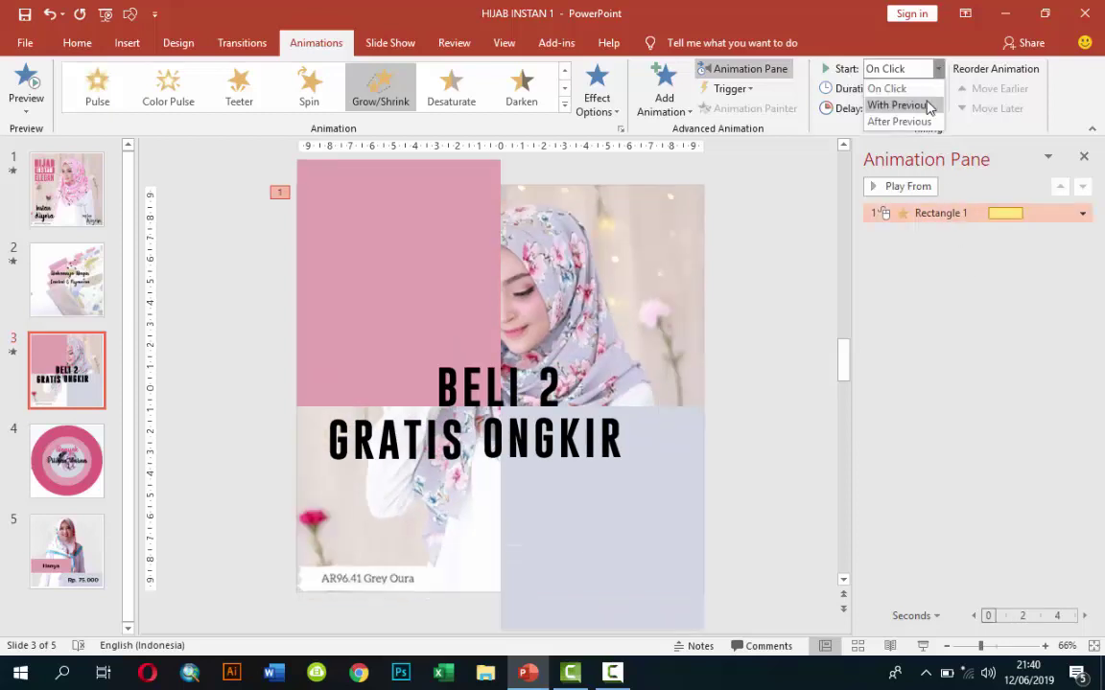
pyautogui.click(929, 104)
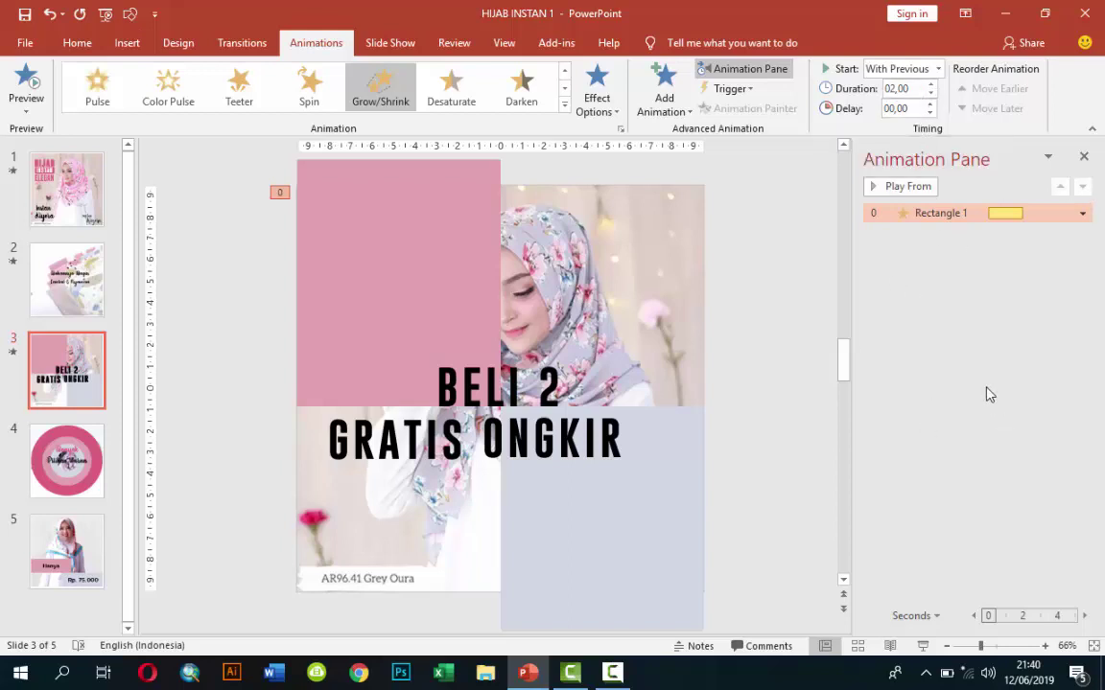
# Give the pink rectangle a Fly In entrance from the top.
pyautogui.click(470, 280)
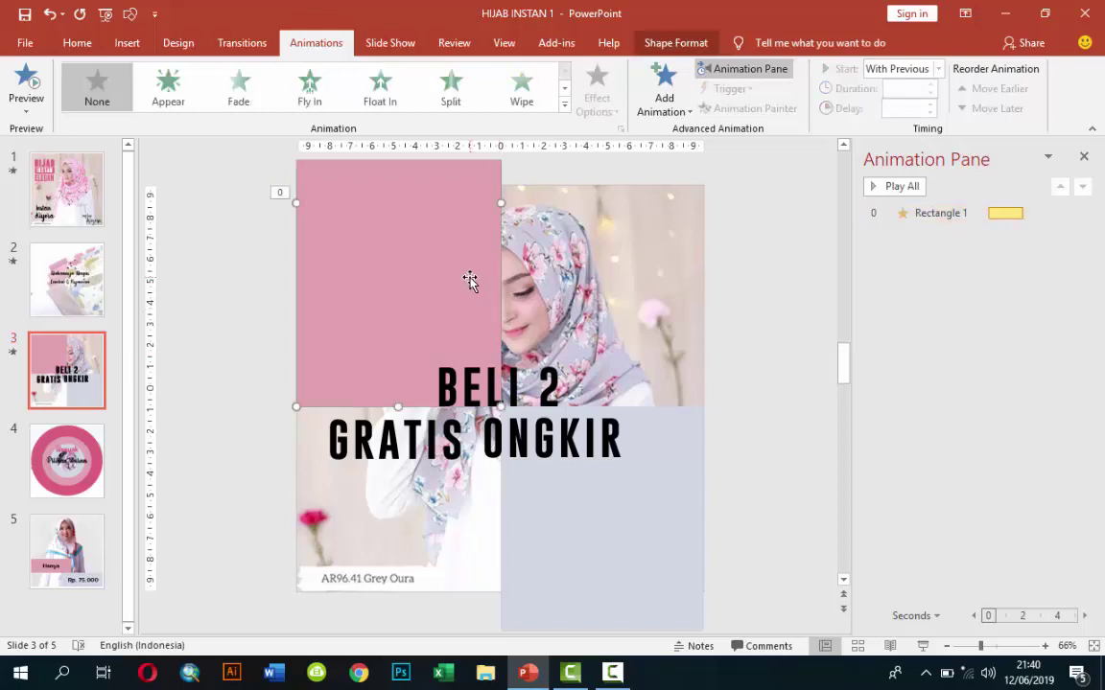
pyautogui.scroll(-3, 471, 281)
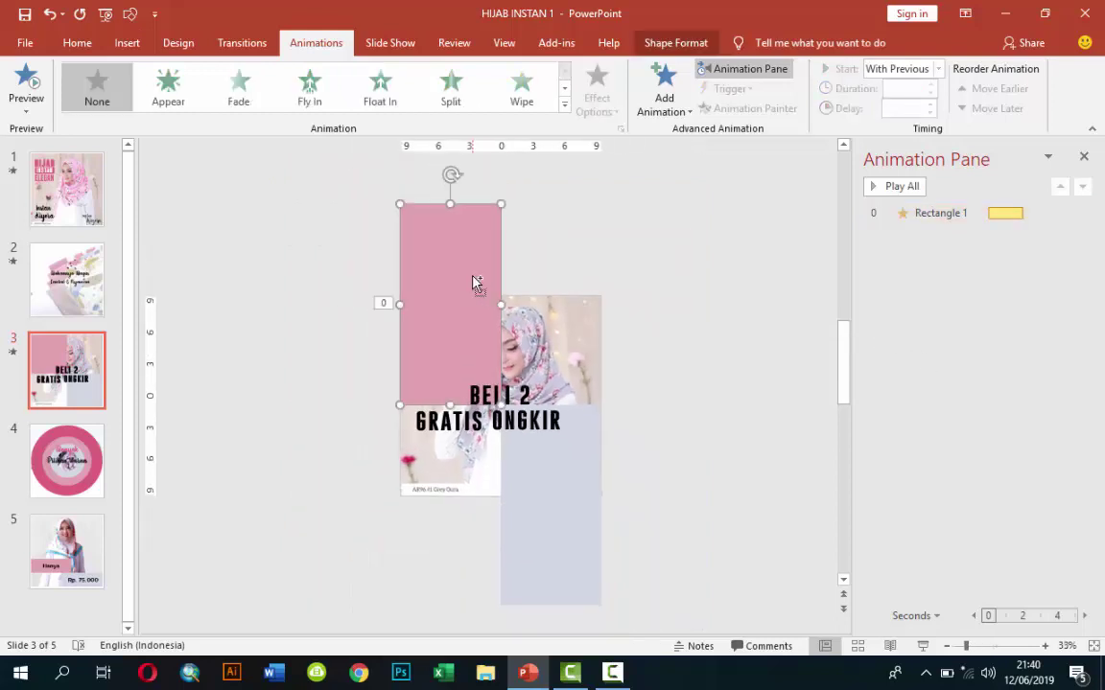
pyautogui.scroll(3, 475, 283)
pyautogui.scroll(-1, 596, 313)
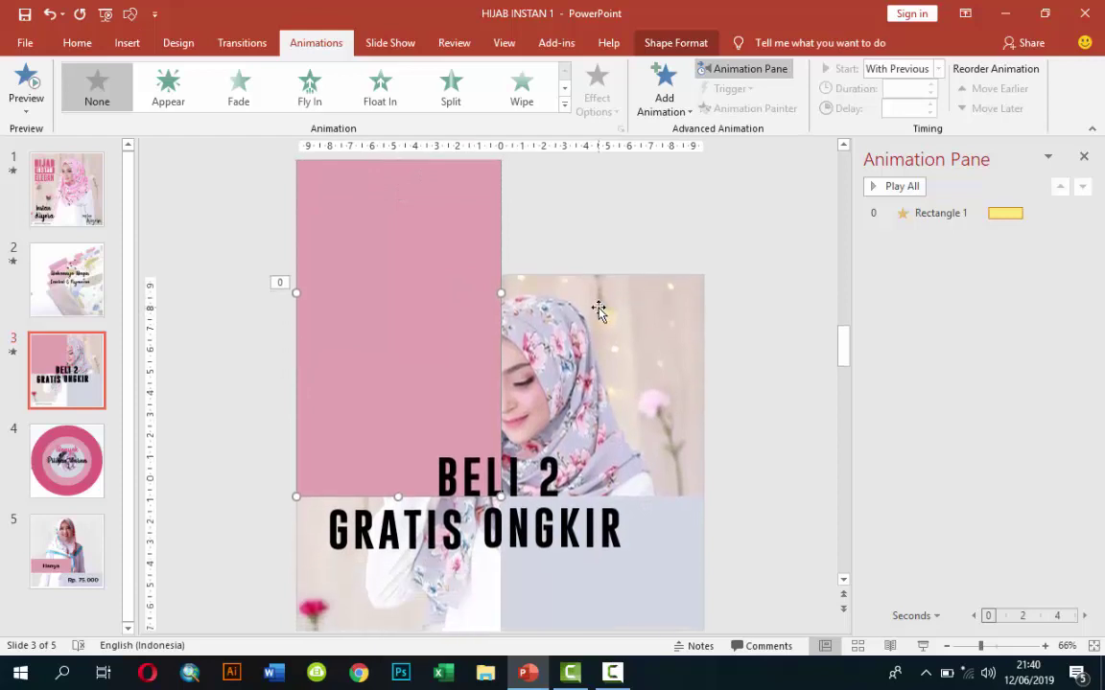
pyautogui.scroll(-2, 598, 310)
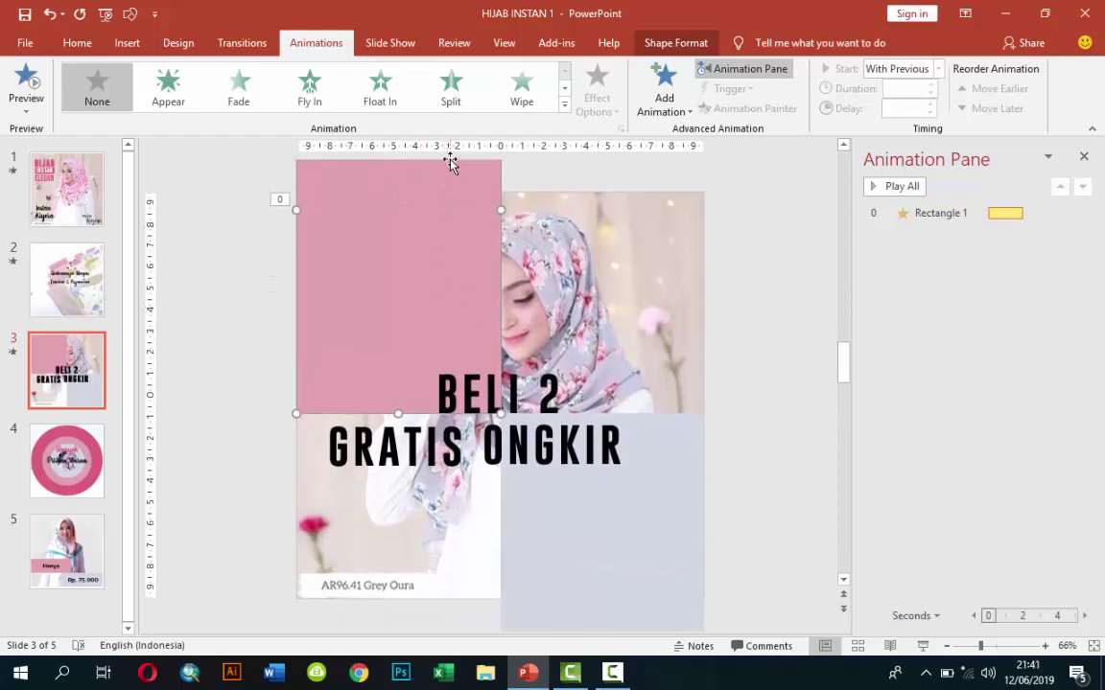
pyautogui.click(590, 551)
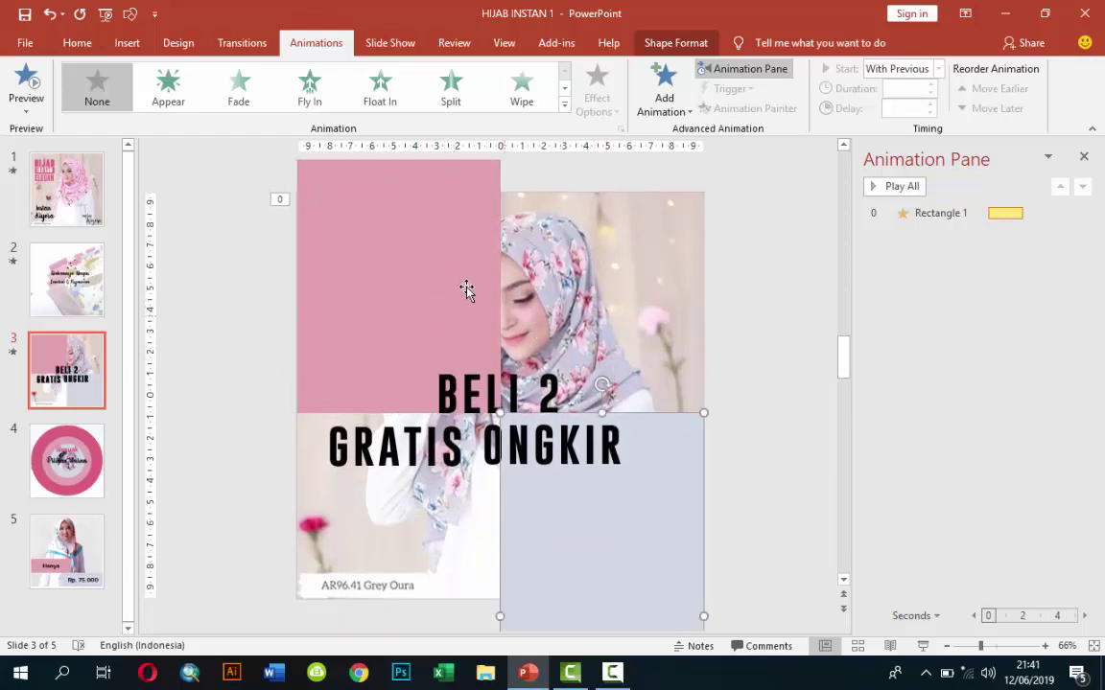
pyautogui.click(375, 286)
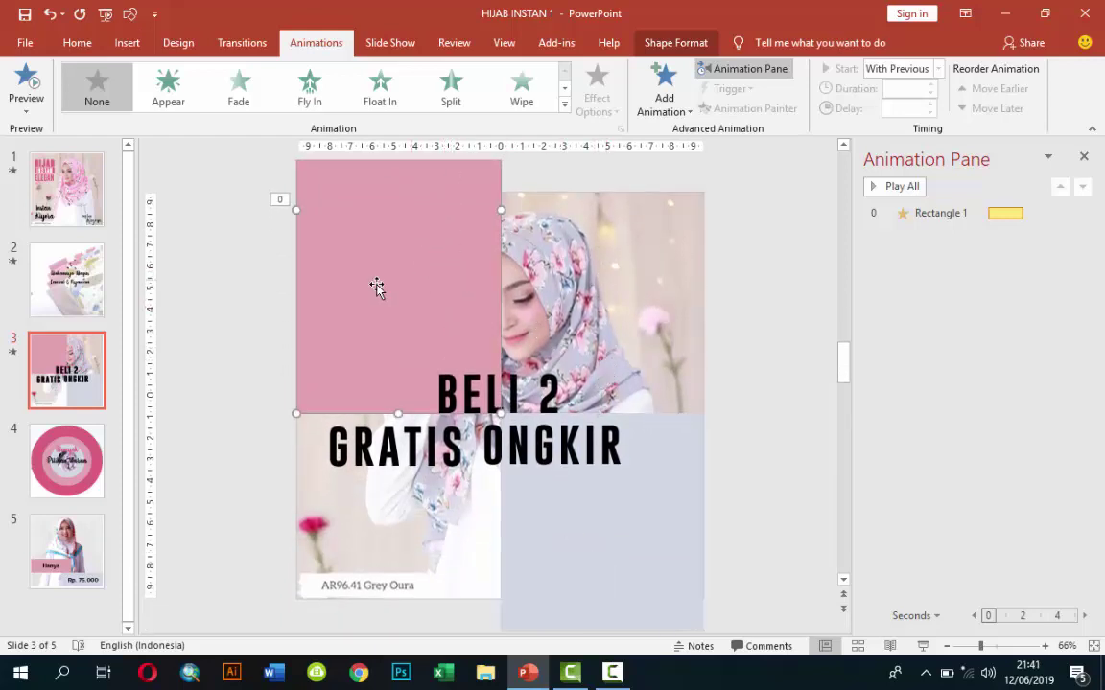
pyautogui.click(671, 91)
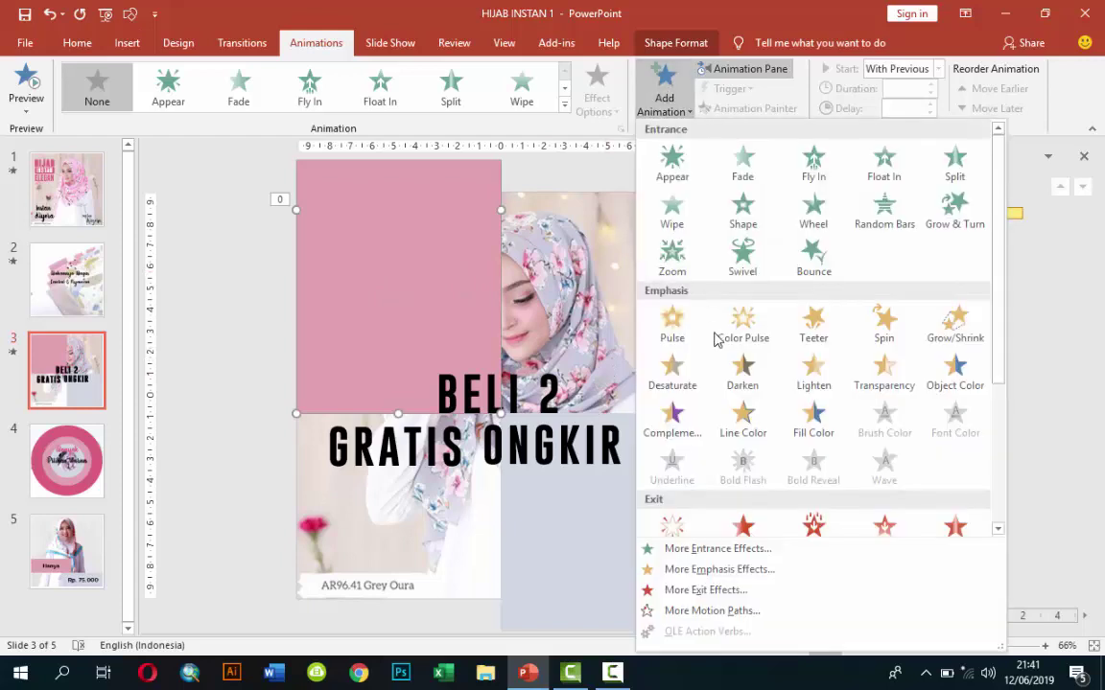
pyautogui.click(807, 165)
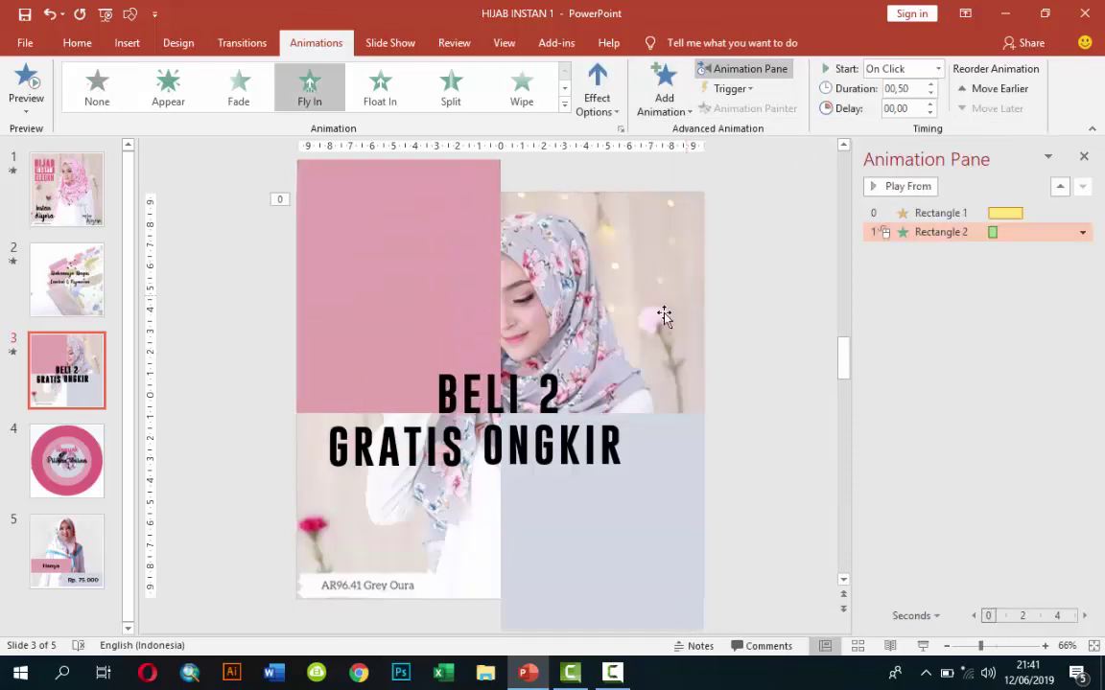
pyautogui.click(595, 82)
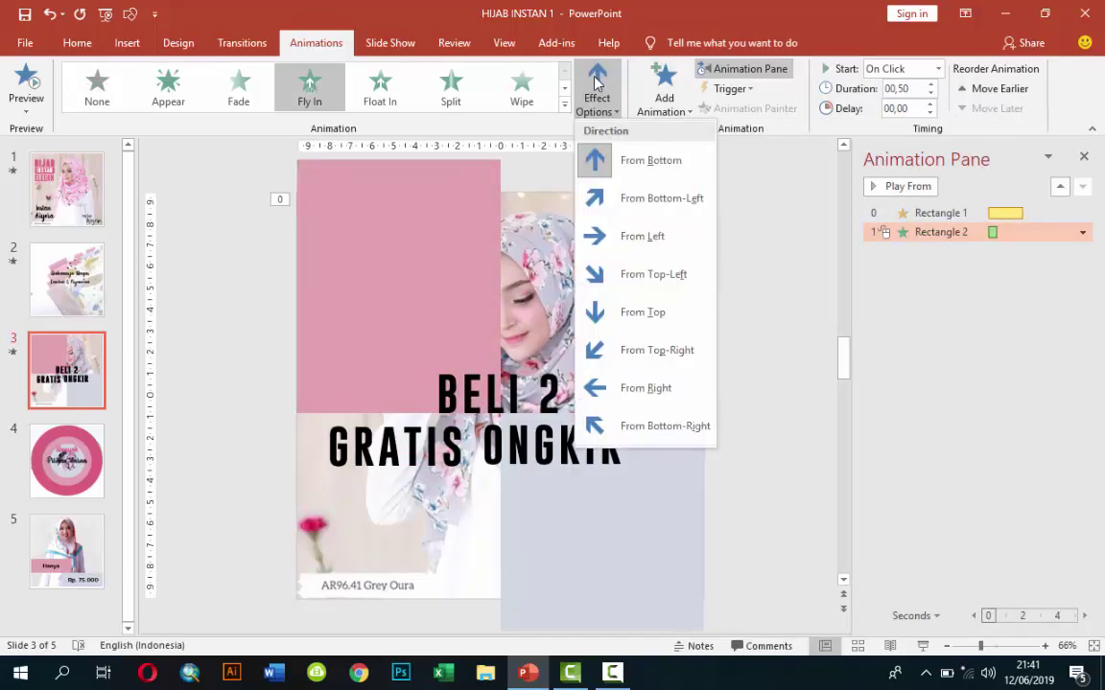
pyautogui.click(613, 310)
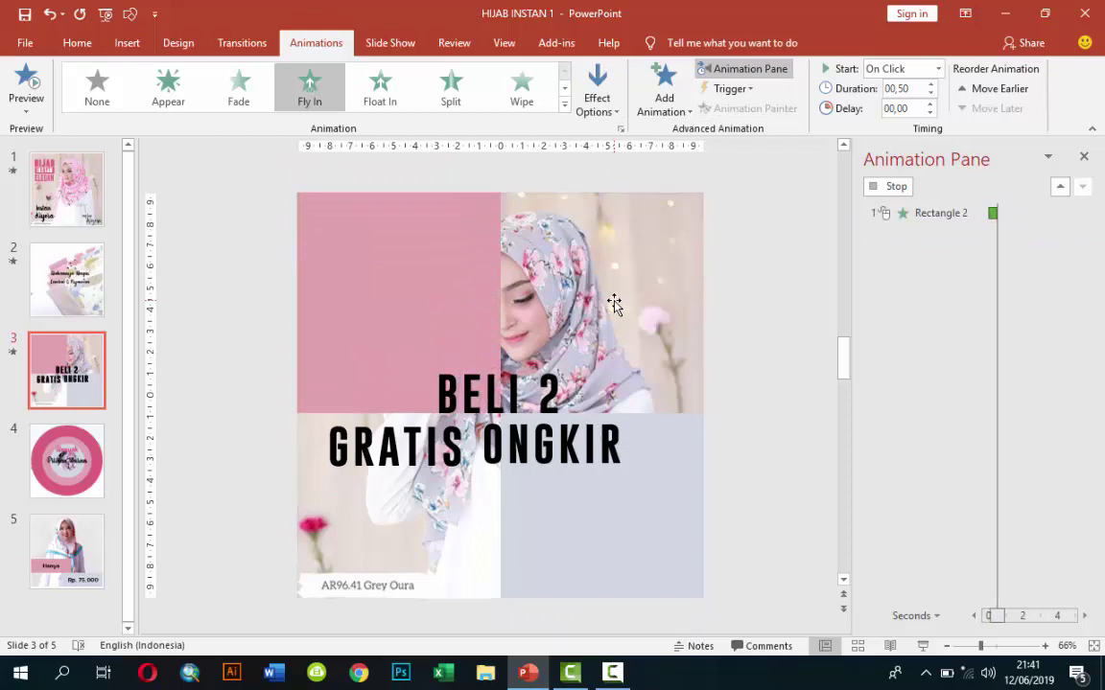
# Start the pink rectangle's fly-in With Previous after a 00,50 delay.
pyautogui.click(938, 68)
pyautogui.click(895, 106)
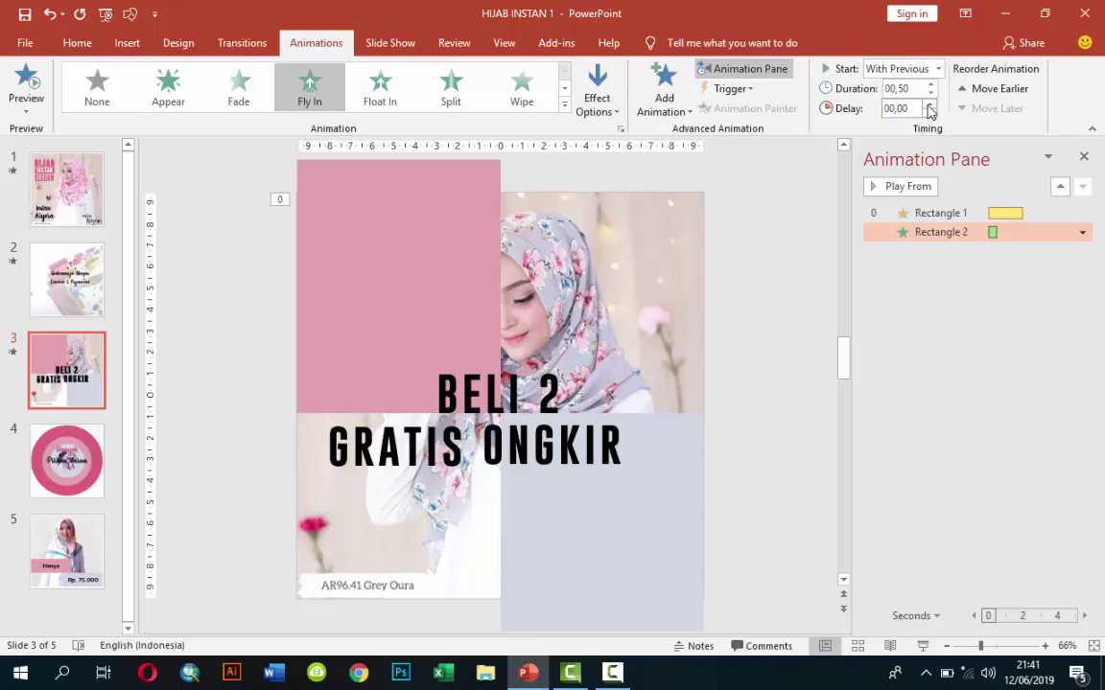
pyautogui.click(928, 104)
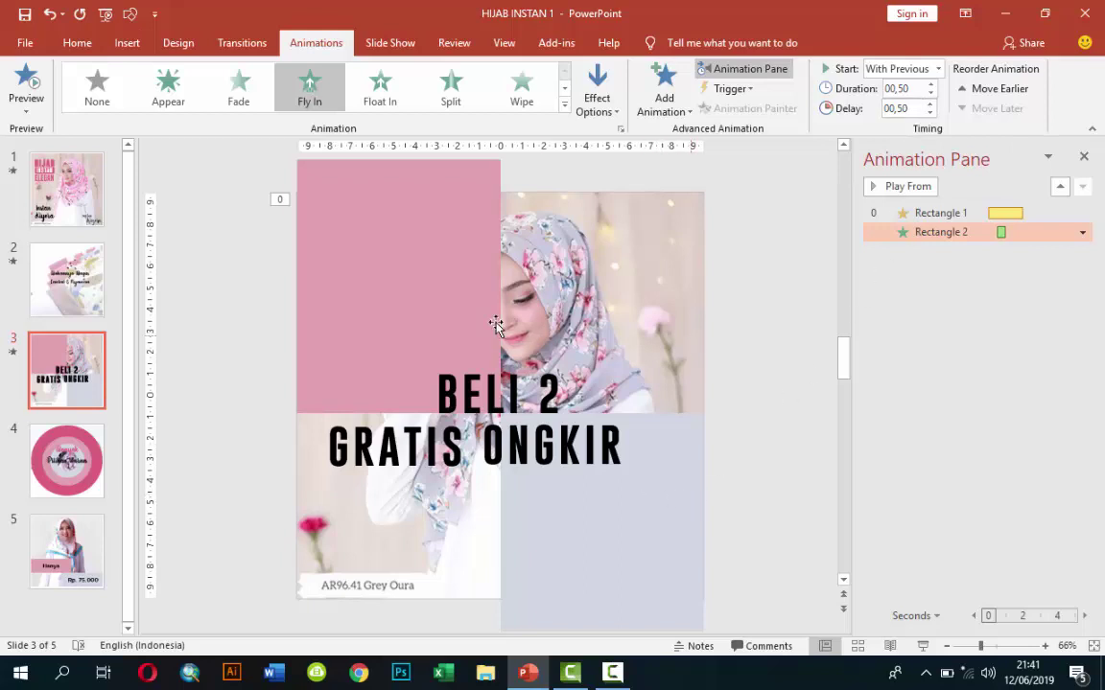
pyautogui.click(655, 515)
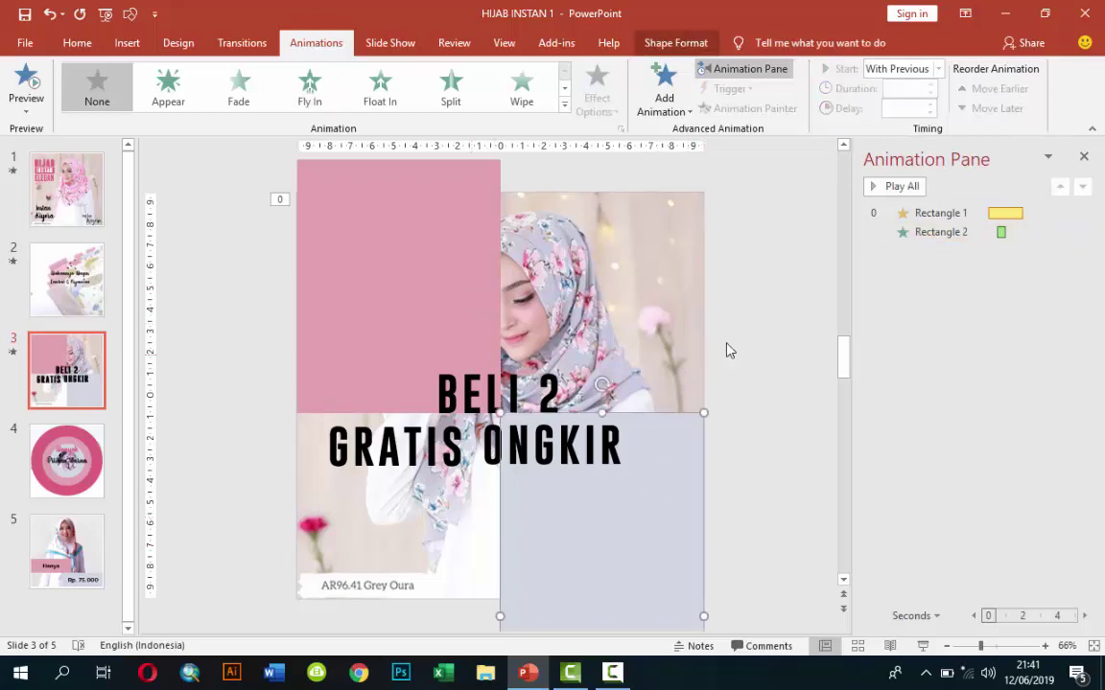
pyautogui.click(663, 96)
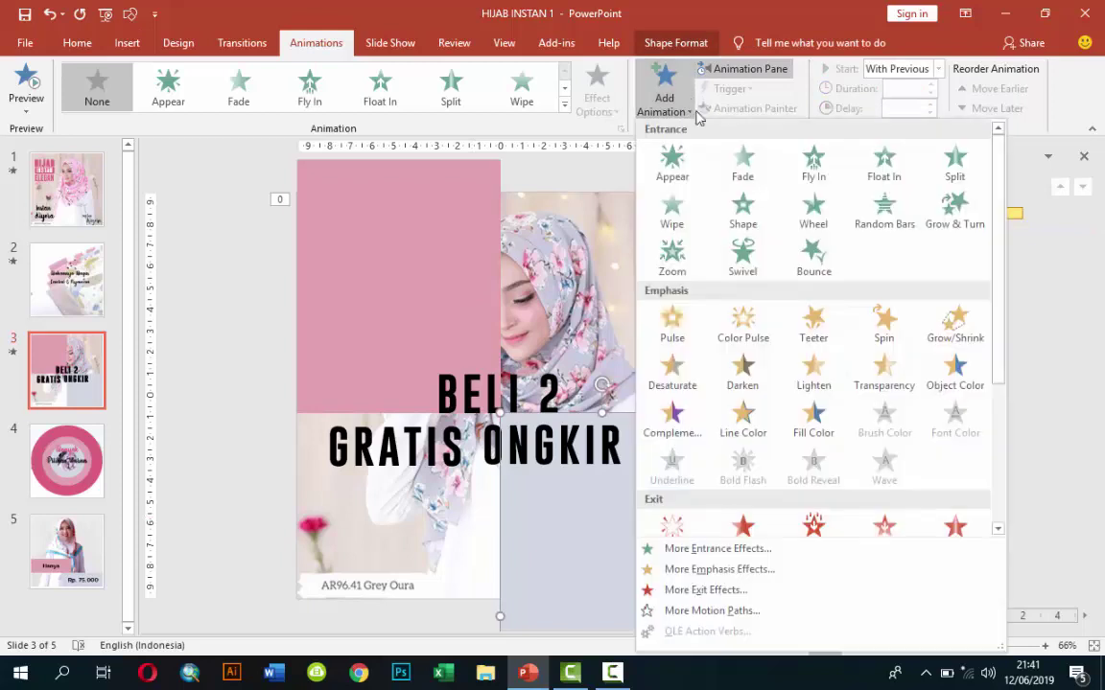
pyautogui.click(801, 180)
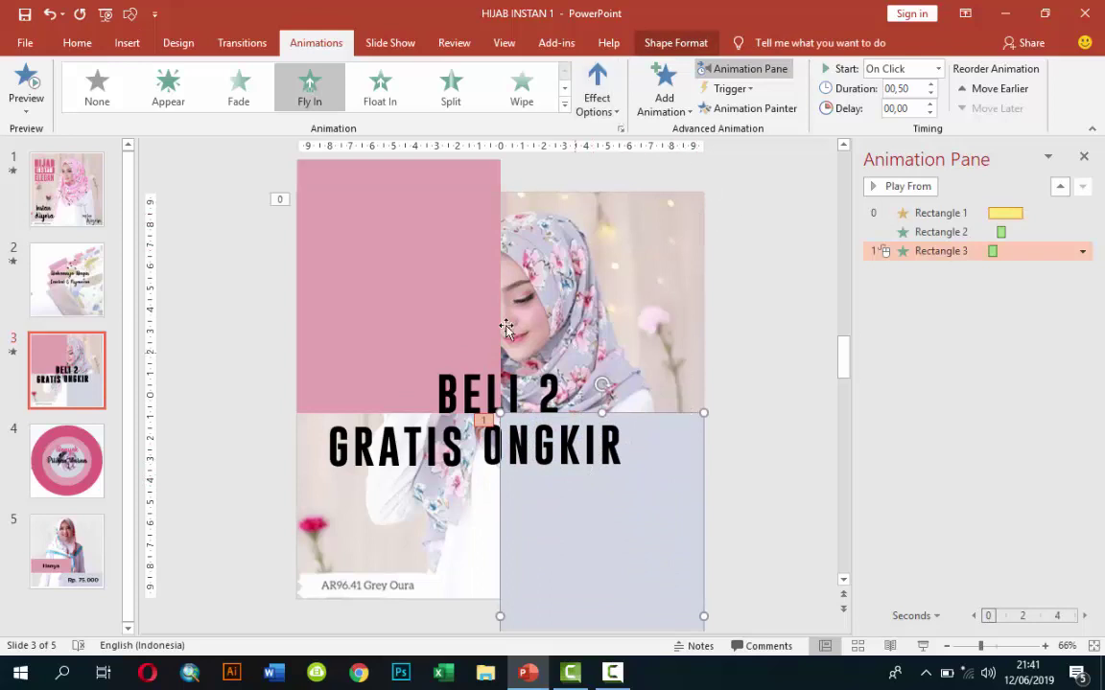
pyautogui.click(461, 269)
pyautogui.click(641, 516)
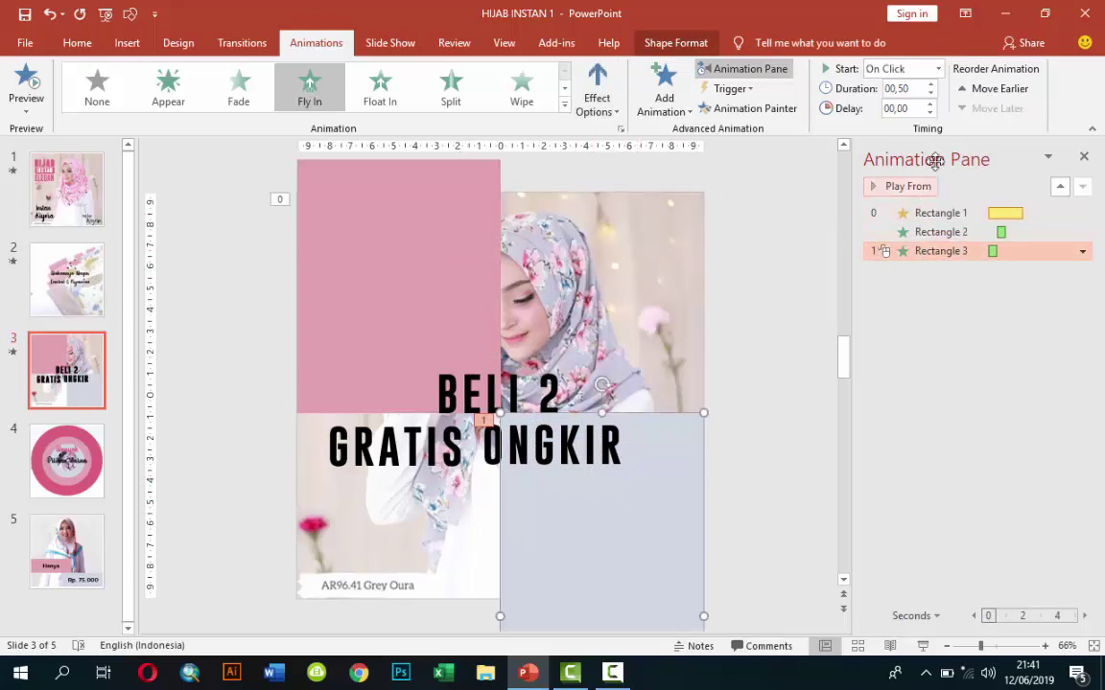
pyautogui.click(937, 73)
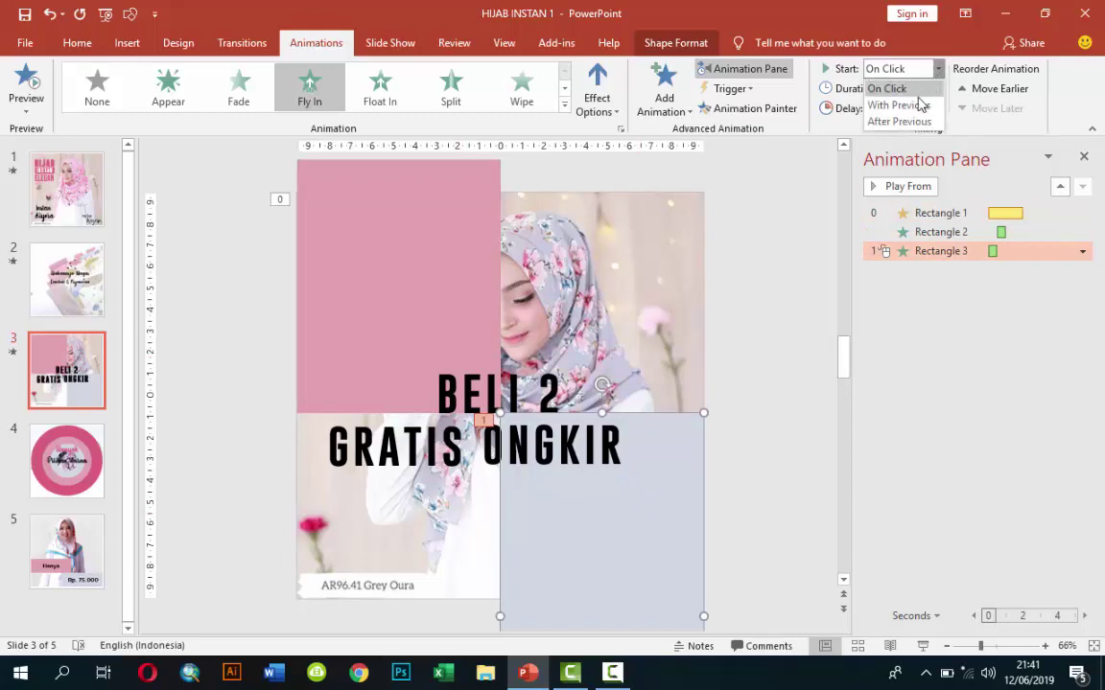
pyautogui.click(920, 103)
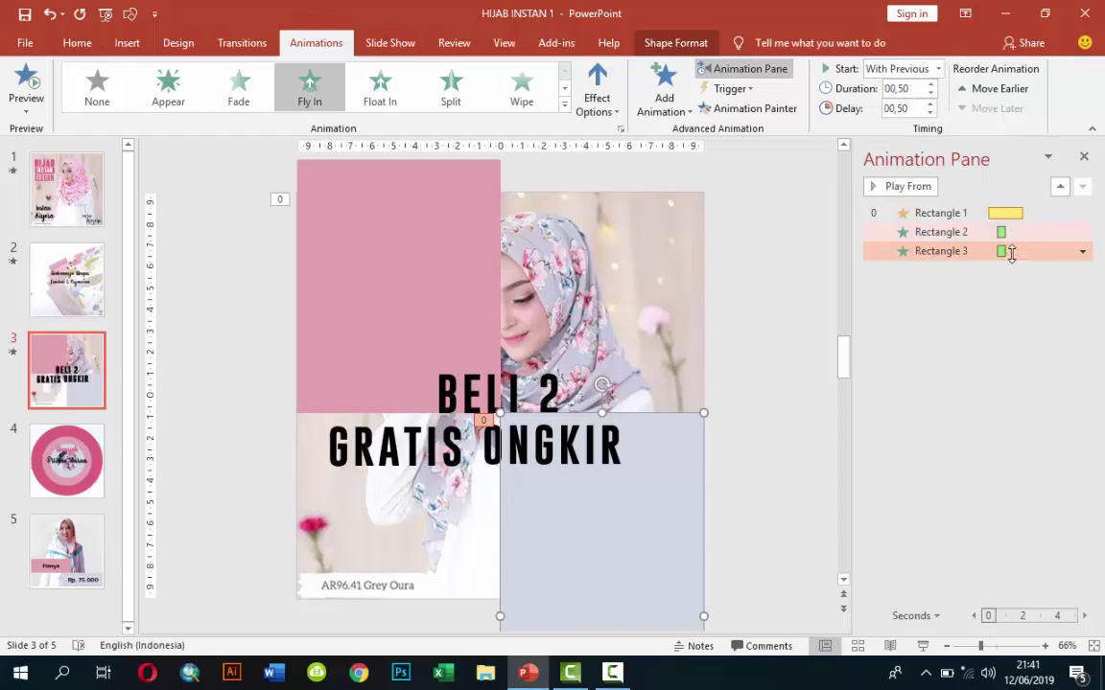
pyautogui.click(939, 214)
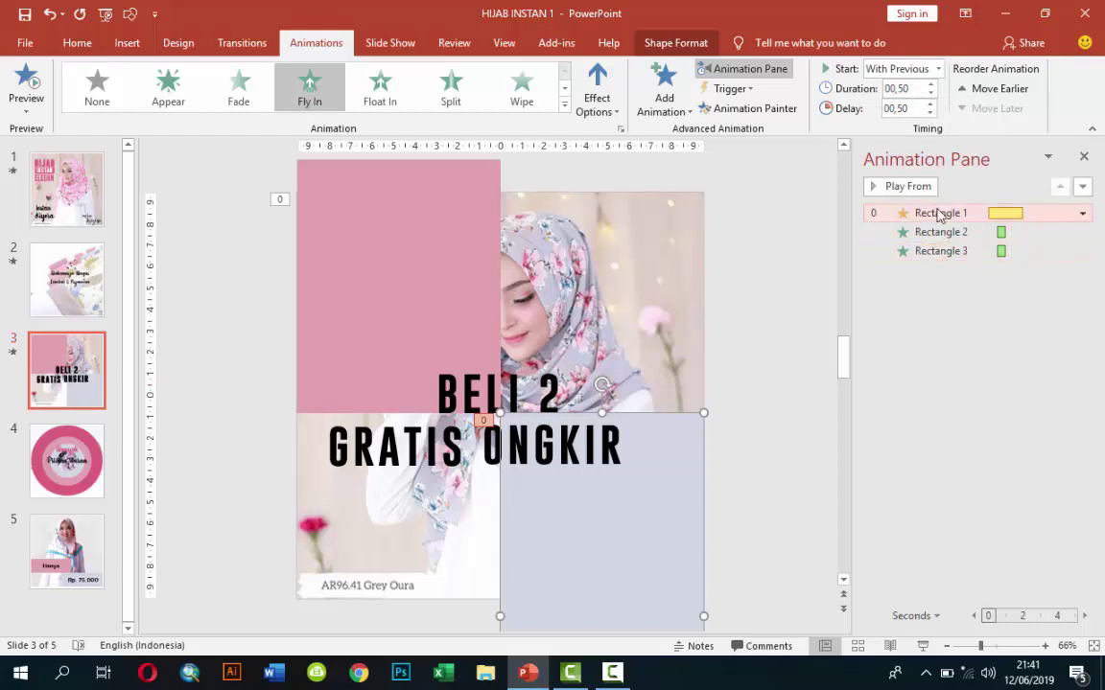
pyautogui.click(902, 186)
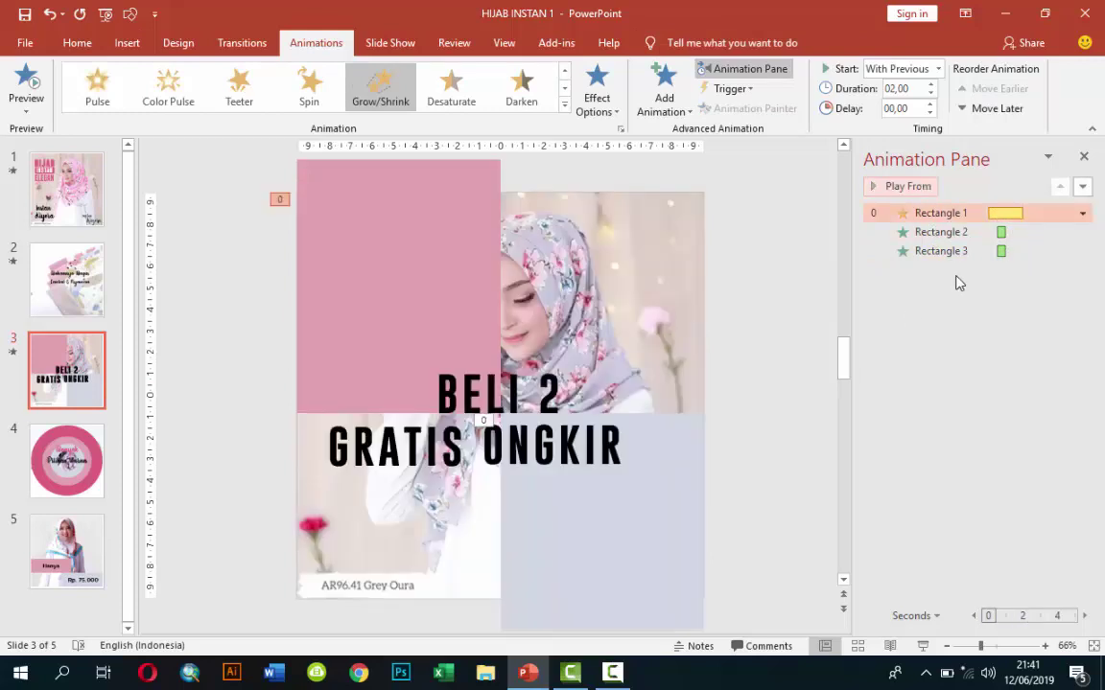
pyautogui.click(942, 251)
pyautogui.click(942, 232)
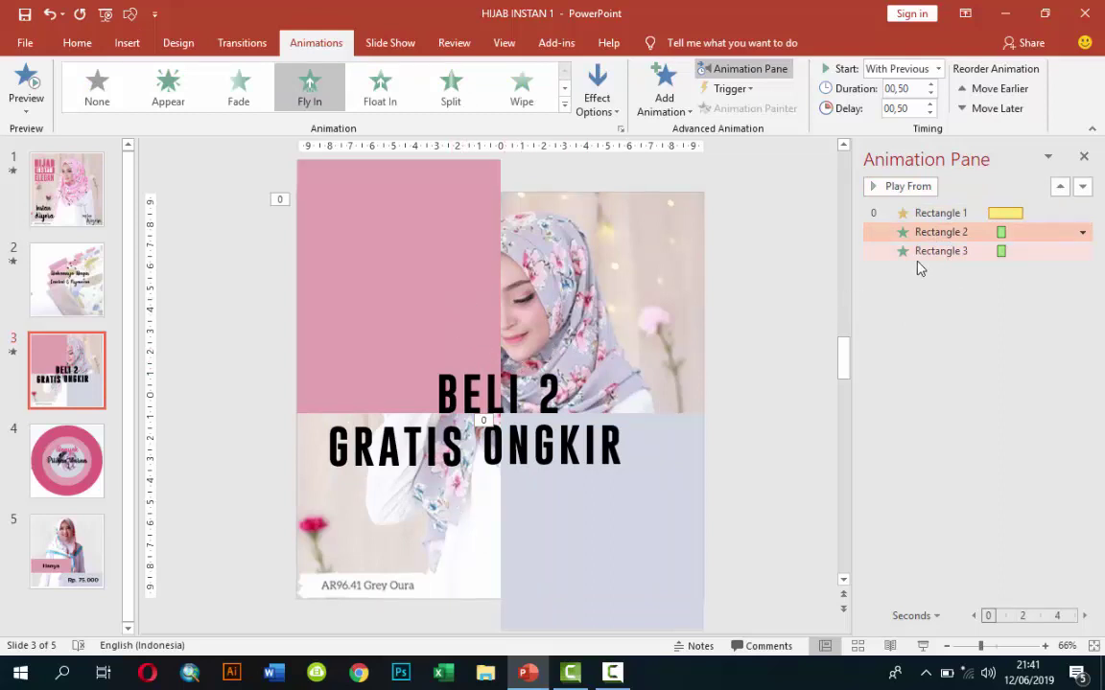
pyautogui.click(648, 524)
pyautogui.click(460, 326)
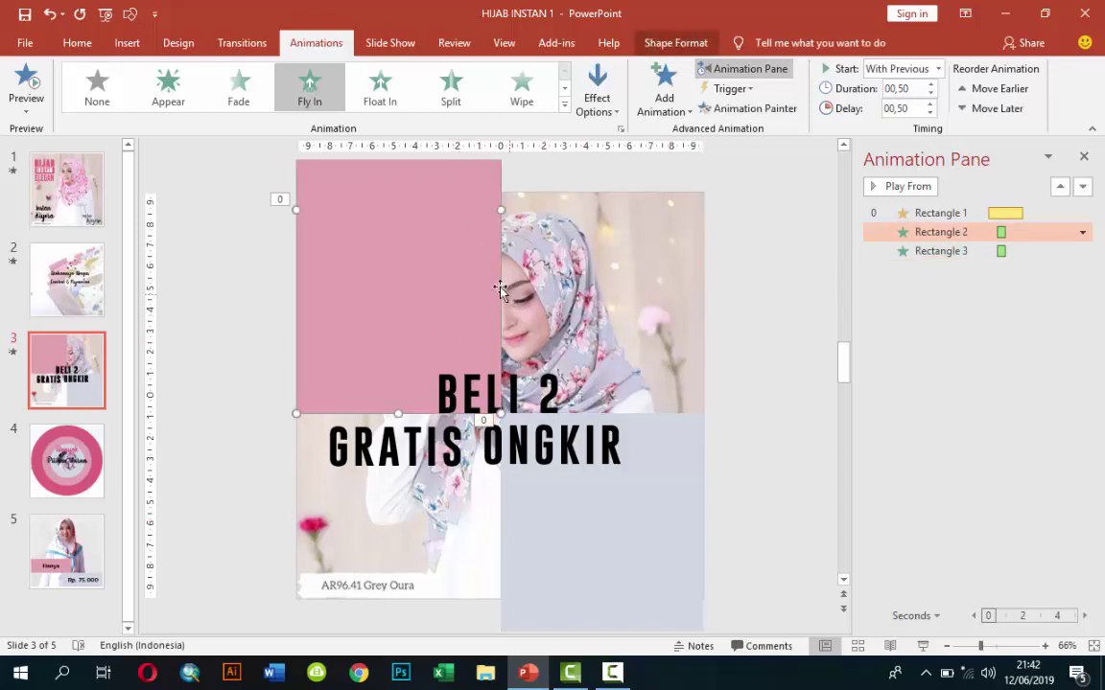
# Add a Fly Out exit to the pink rectangle, With Previous after a 01,25 delay.
pyautogui.click(660, 102)
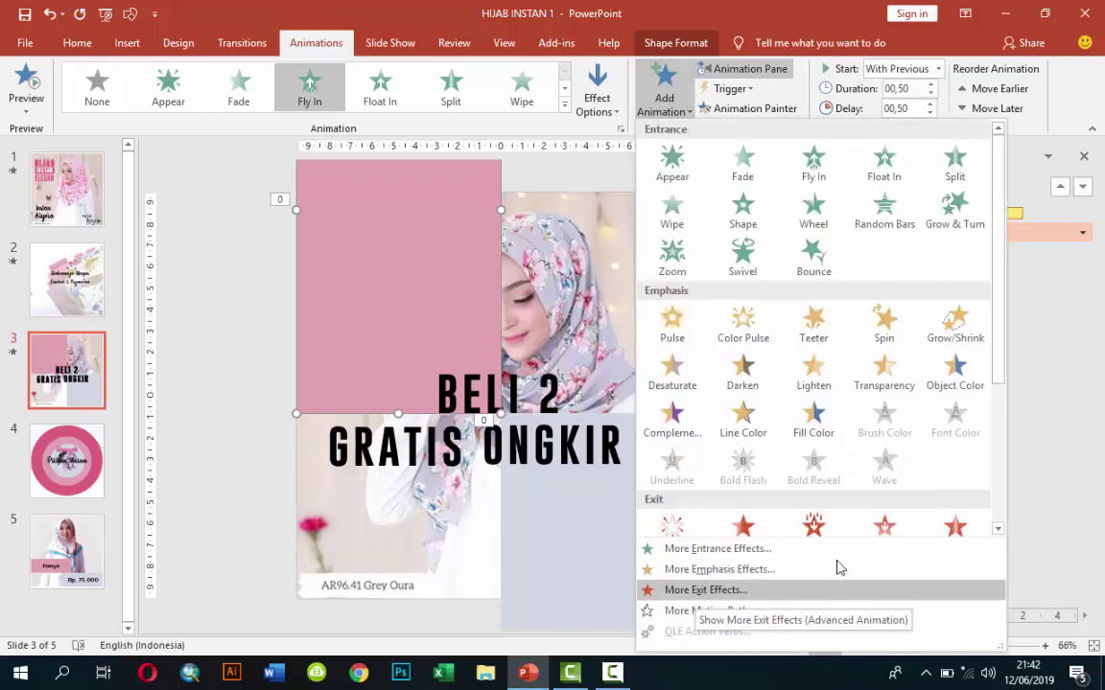
pyautogui.moveTo(1001, 311); pyautogui.dragTo(1001, 419)
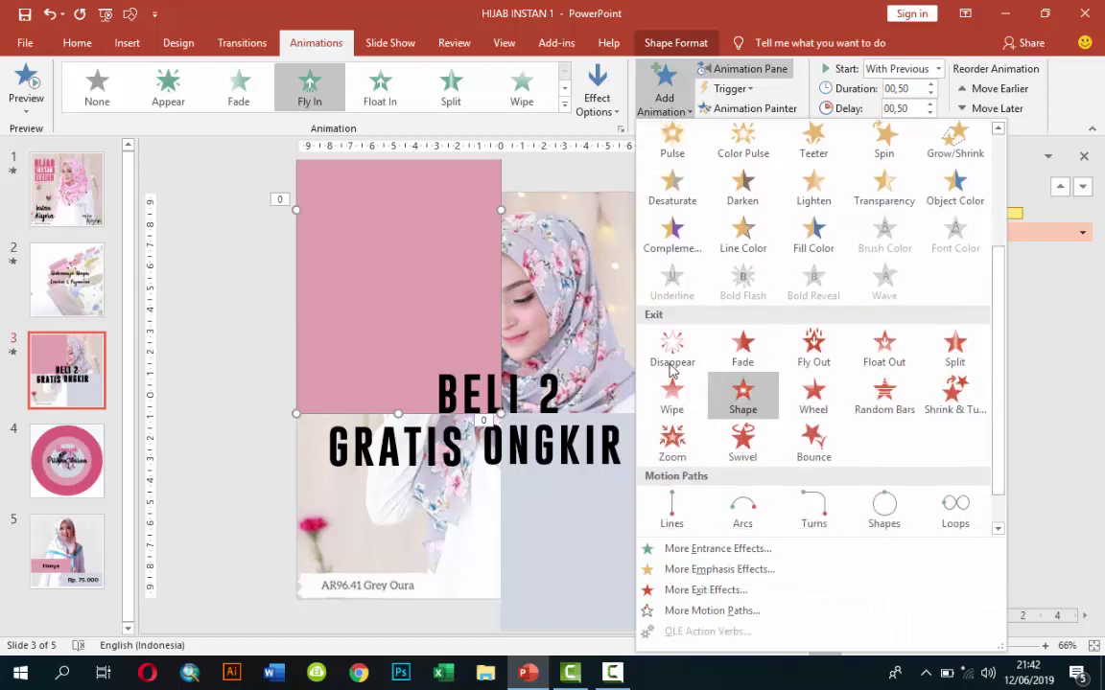
pyautogui.click(808, 351)
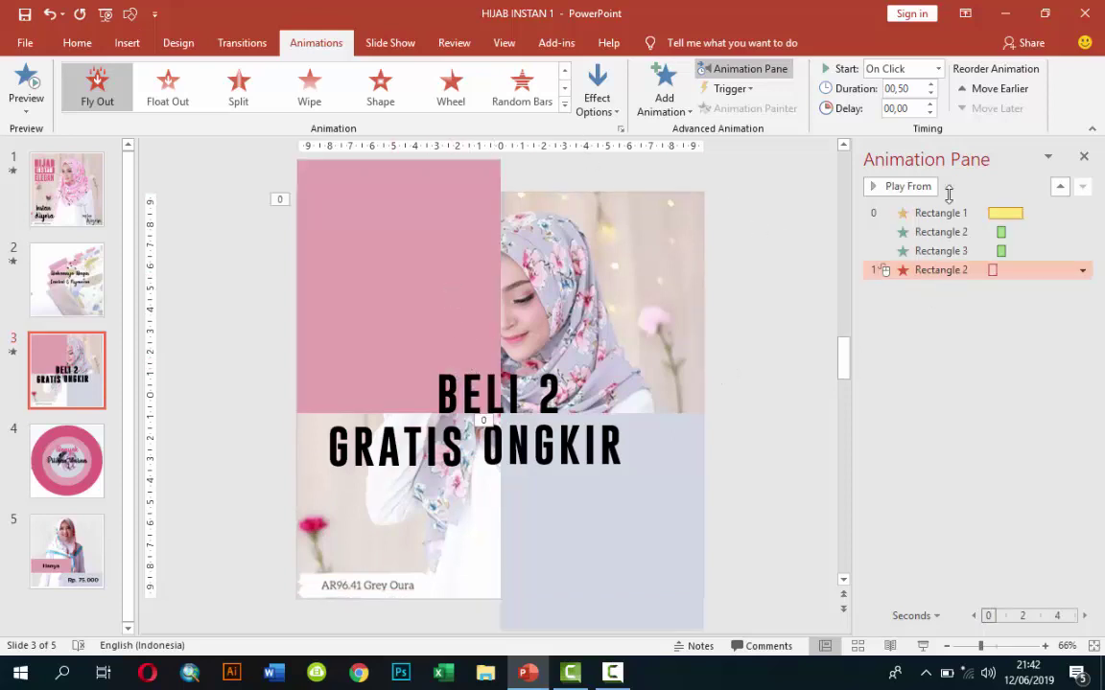
pyautogui.click(938, 69)
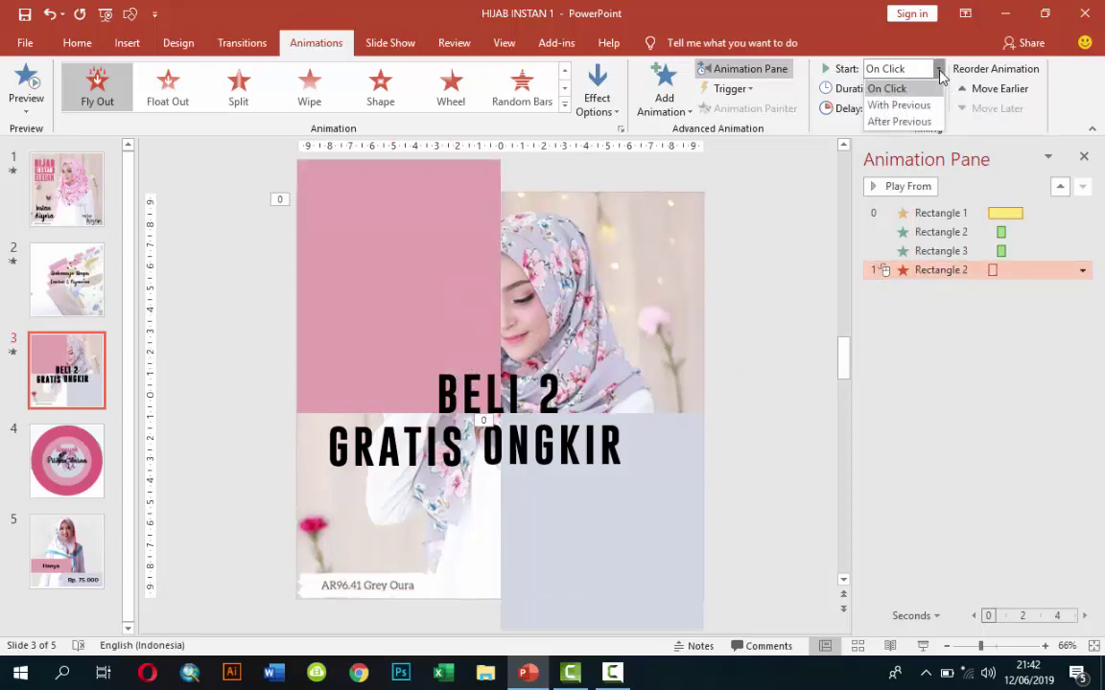
pyautogui.click(919, 106)
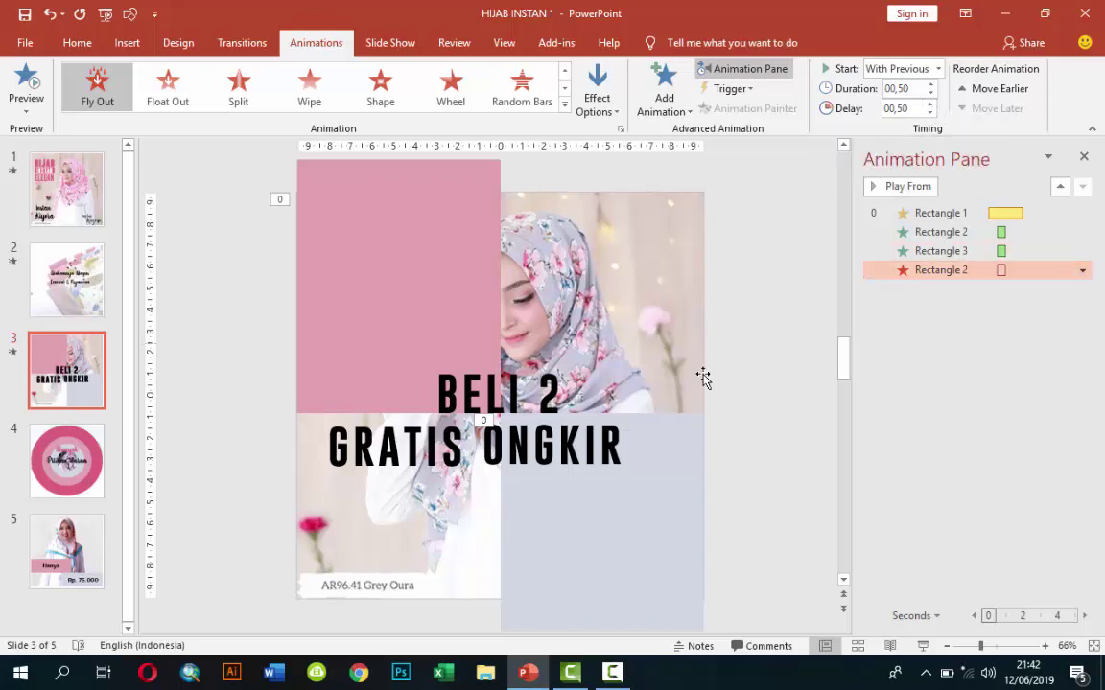
pyautogui.click(928, 105)
pyautogui.click(928, 105)
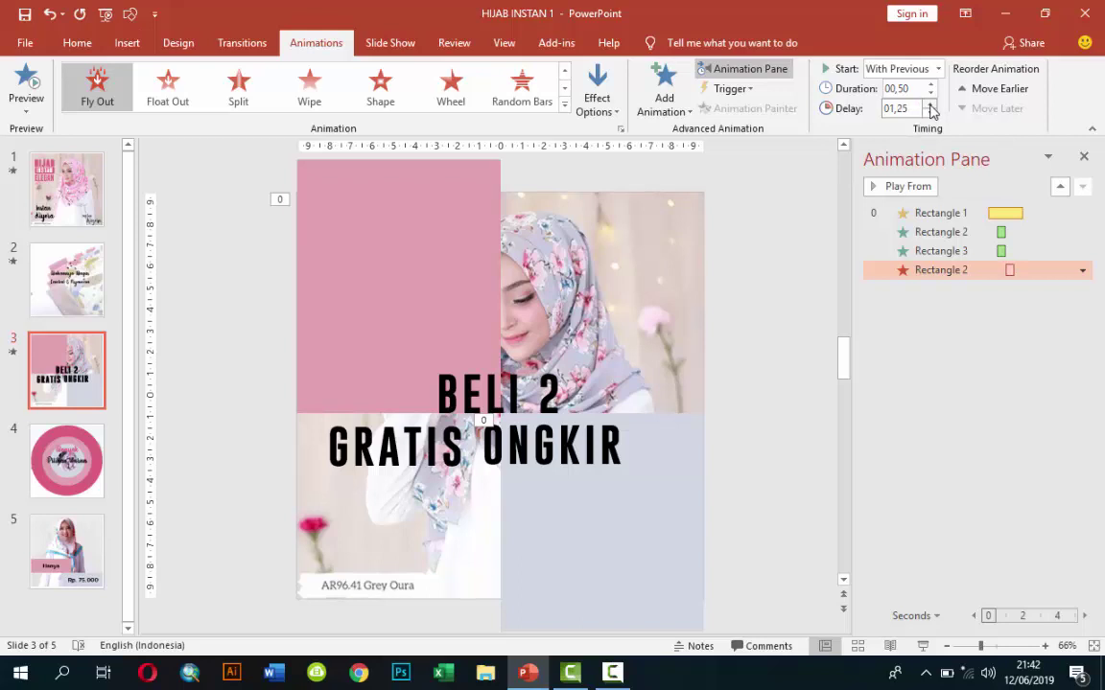
pyautogui.click(465, 297)
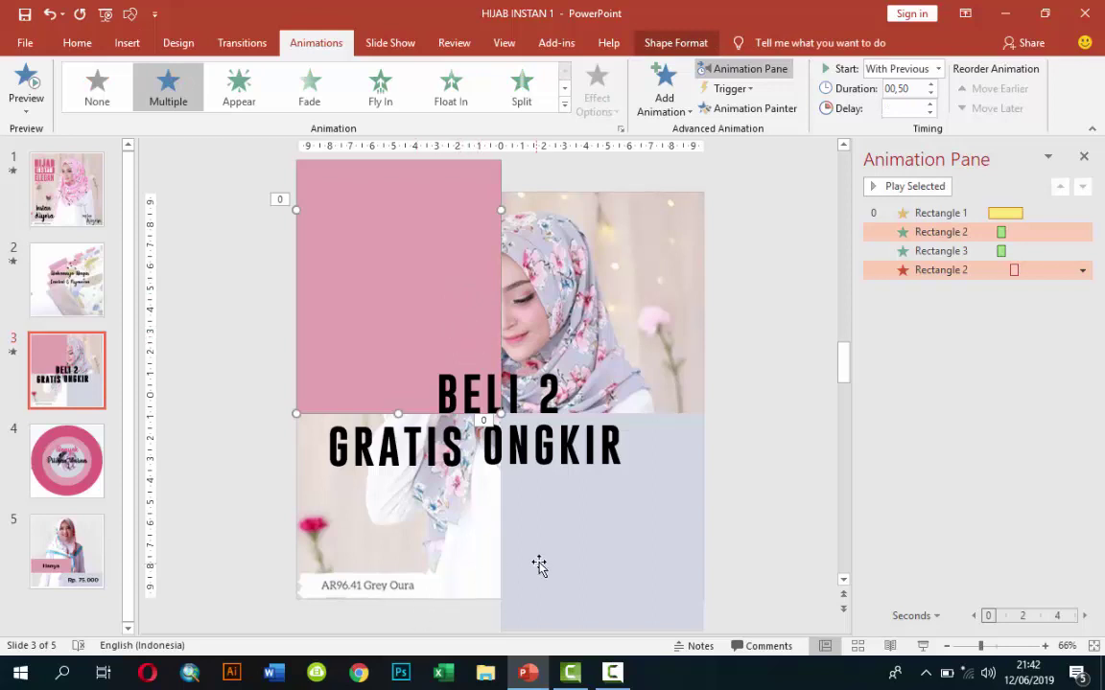
# Give the grey rectangle a Fly Out exit to the top, starting With Previous.
pyautogui.click(570, 539)
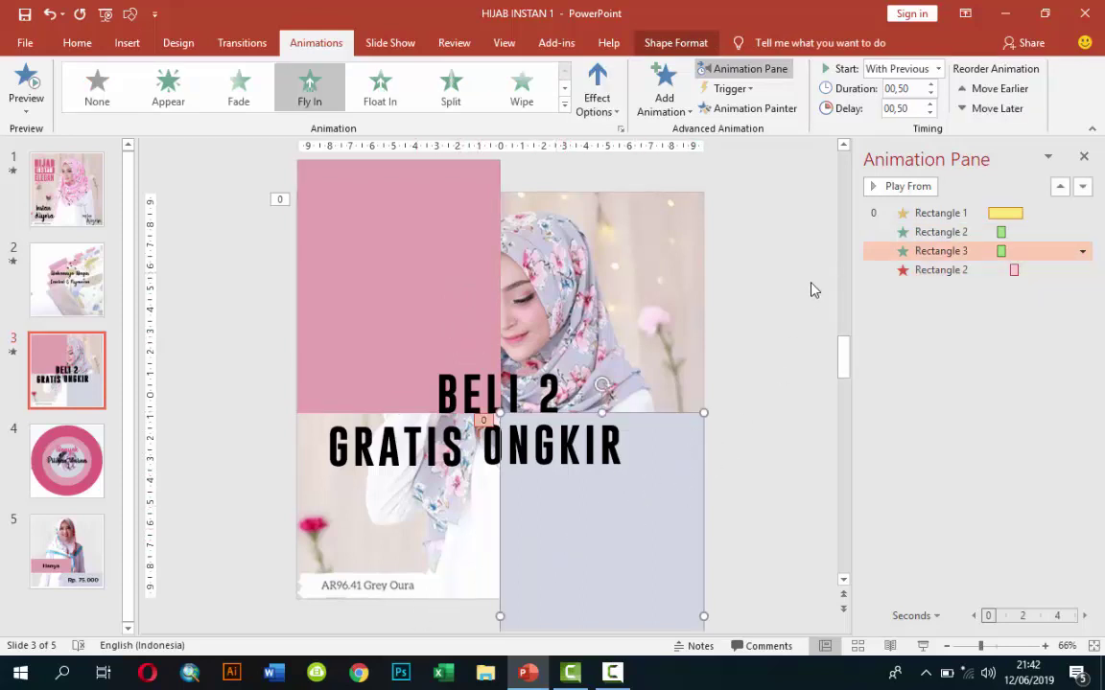
pyautogui.click(670, 98)
pyautogui.scroll(-3, 825, 518)
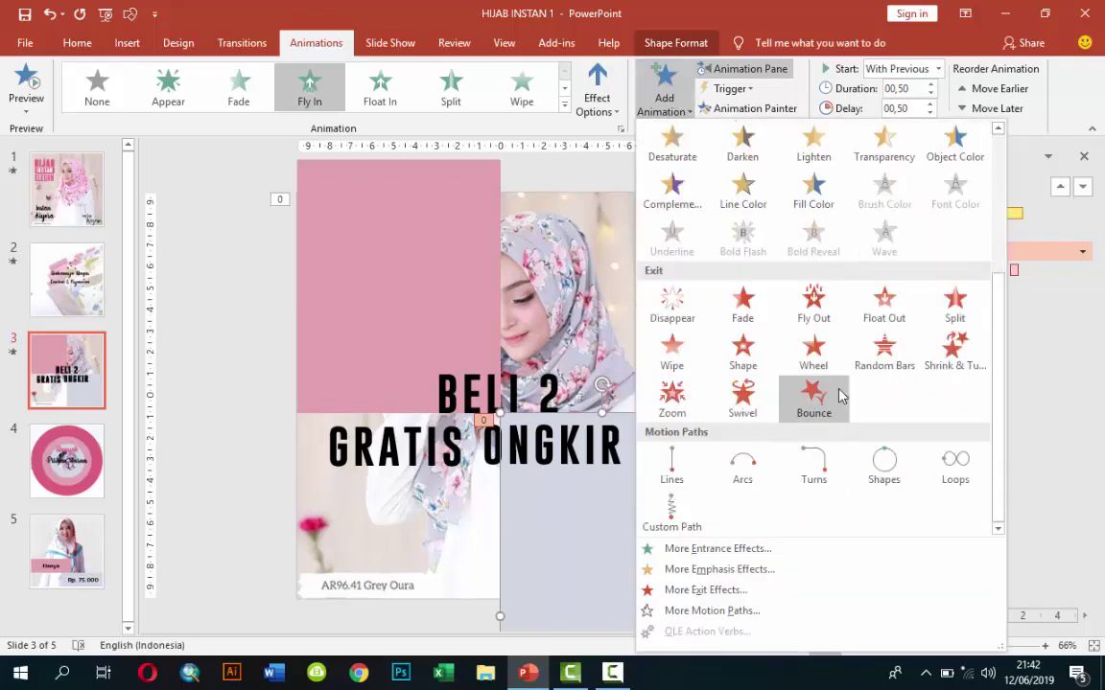
pyautogui.click(818, 305)
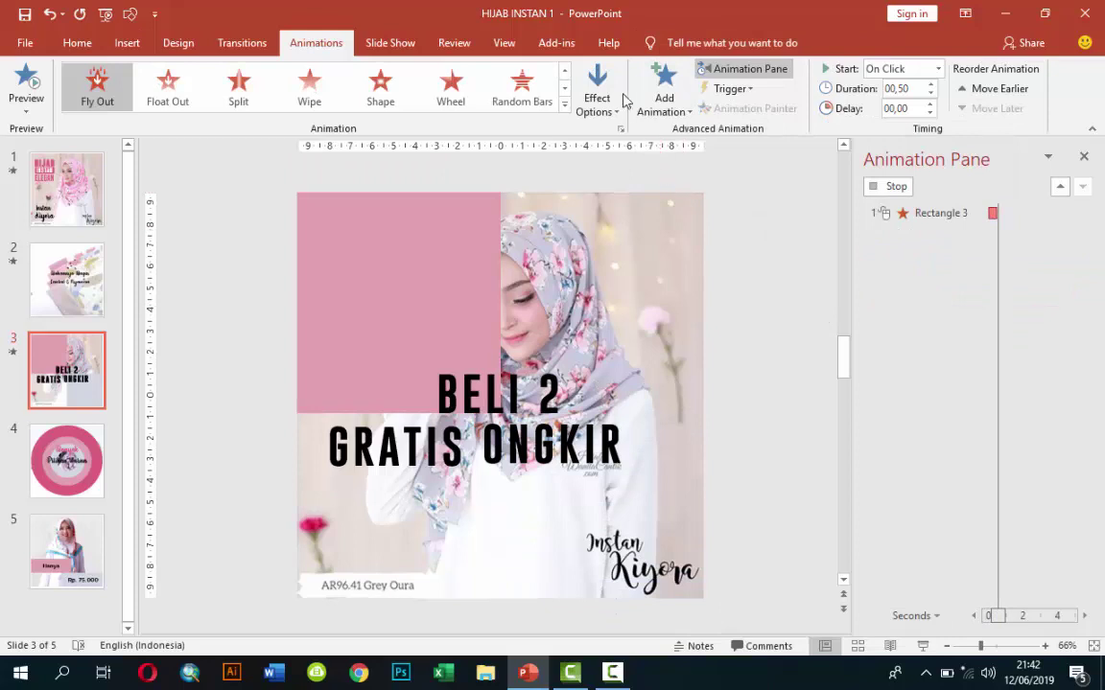
pyautogui.click(596, 104)
pyautogui.click(596, 309)
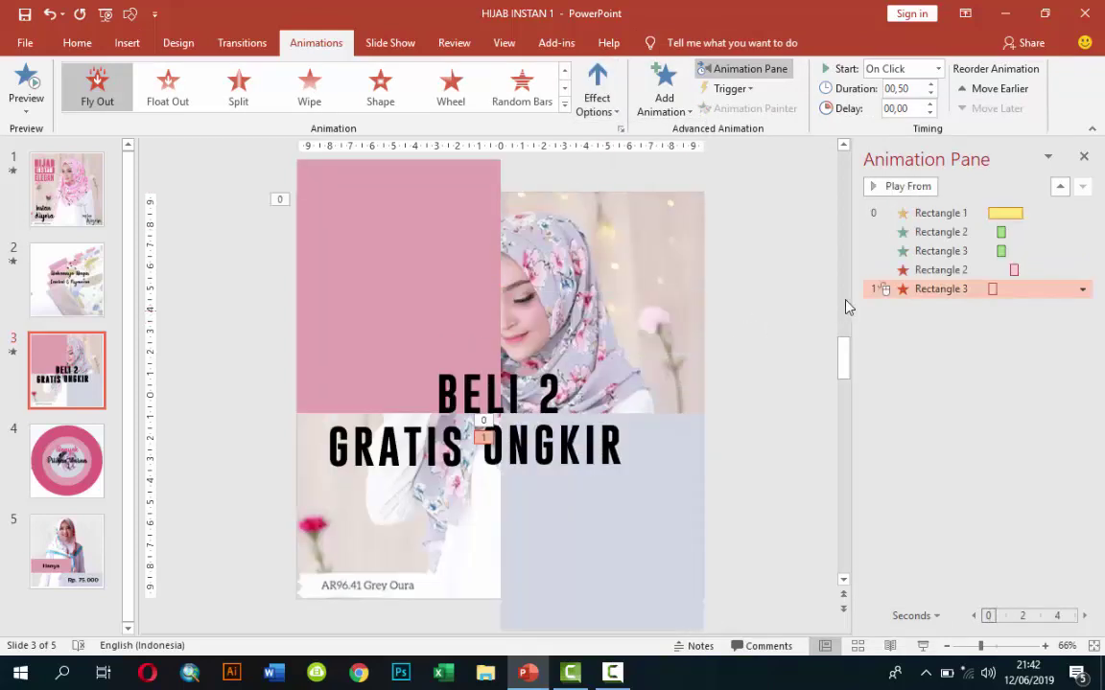
pyautogui.click(937, 69)
pyautogui.click(906, 102)
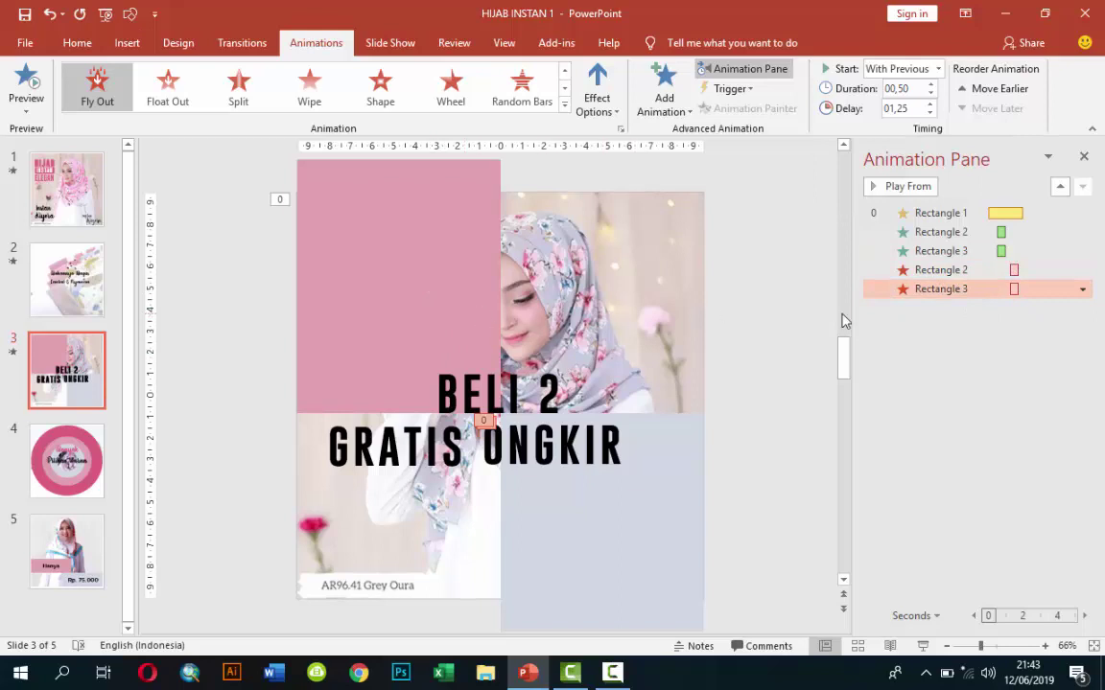
# Preview slide 3's animations starting from Rectangle 1's effect.
pyautogui.click(928, 215)
pyautogui.click(920, 186)
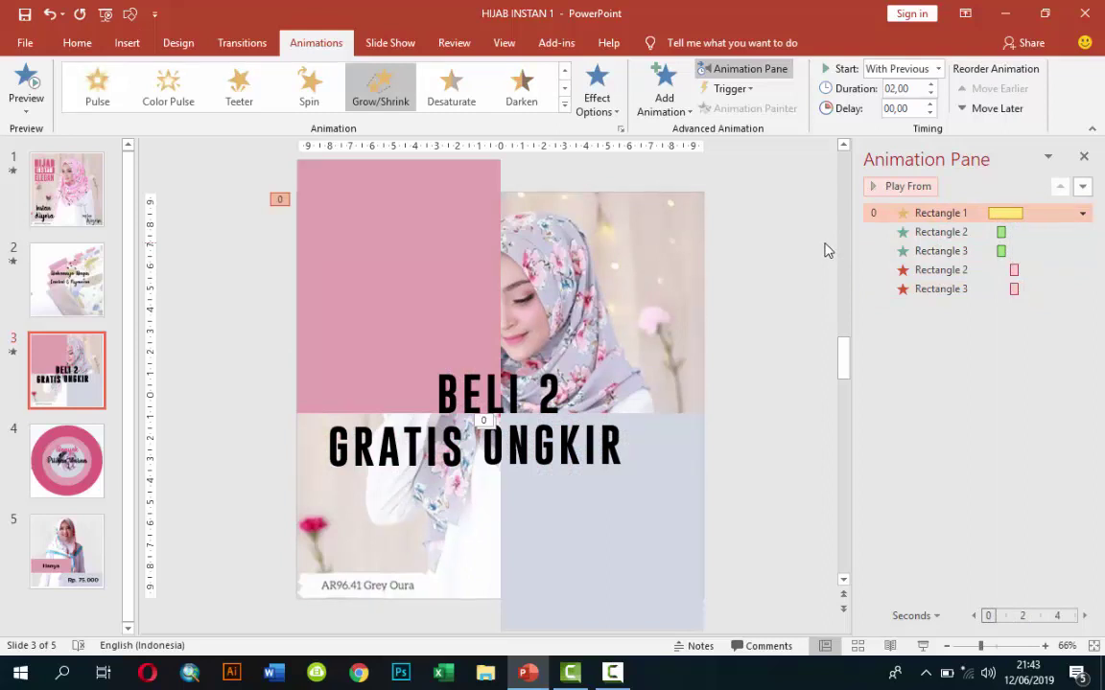
pyautogui.click(526, 372)
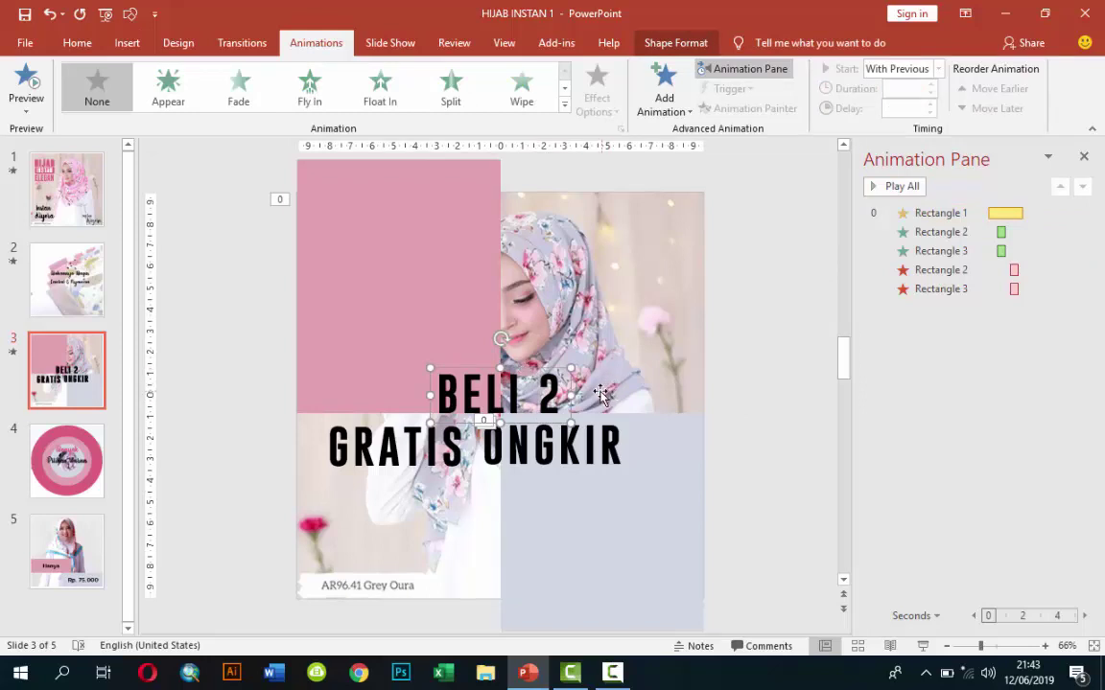
# Compare Float Up, Bounce and Flip entrances on BELI 2, then apply Flip.
pyautogui.click(665, 96)
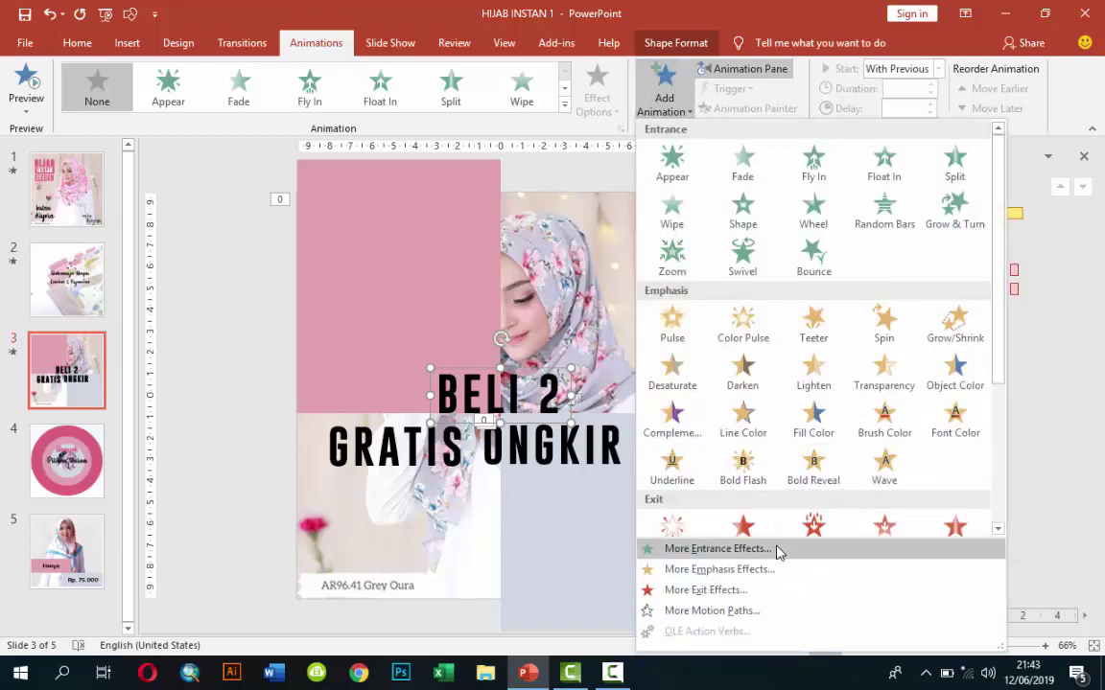
pyautogui.click(717, 548)
pyautogui.moveTo(528, 149); pyautogui.dragTo(767, 162)
pyautogui.scroll(-2, 826, 285)
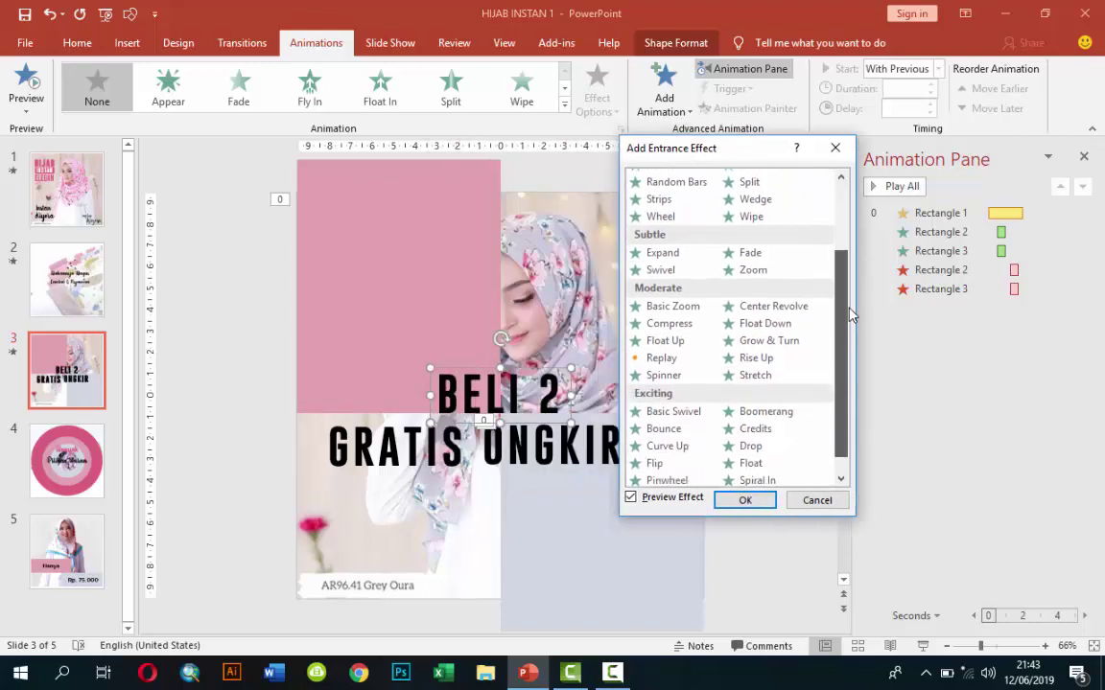
pyautogui.click(697, 329)
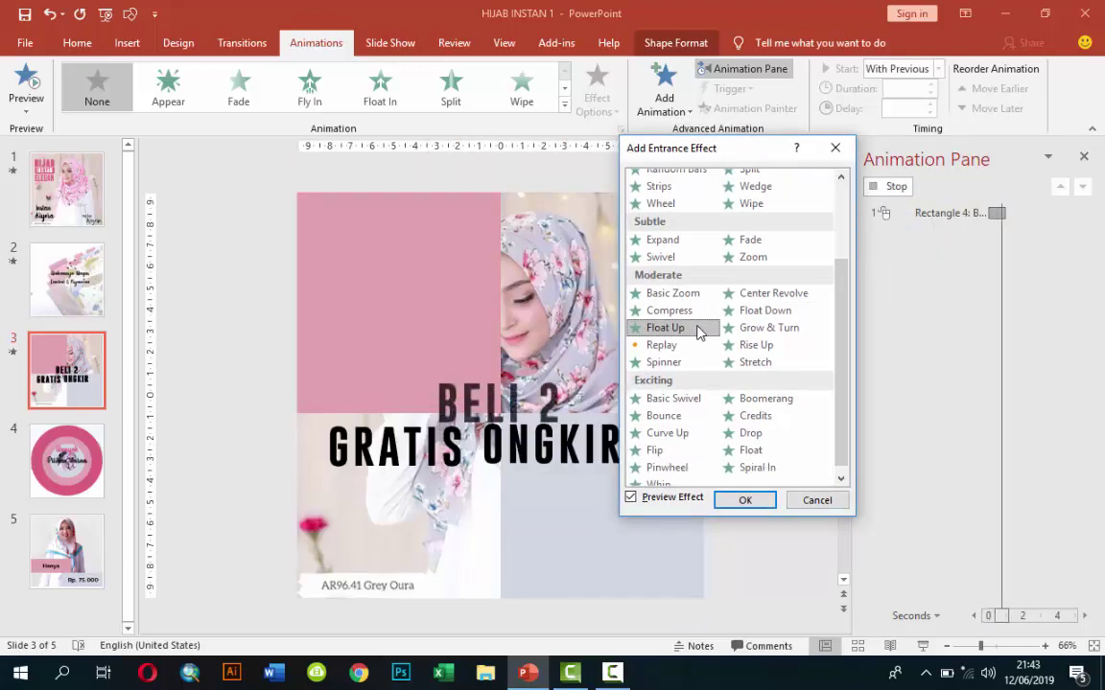
pyautogui.click(671, 418)
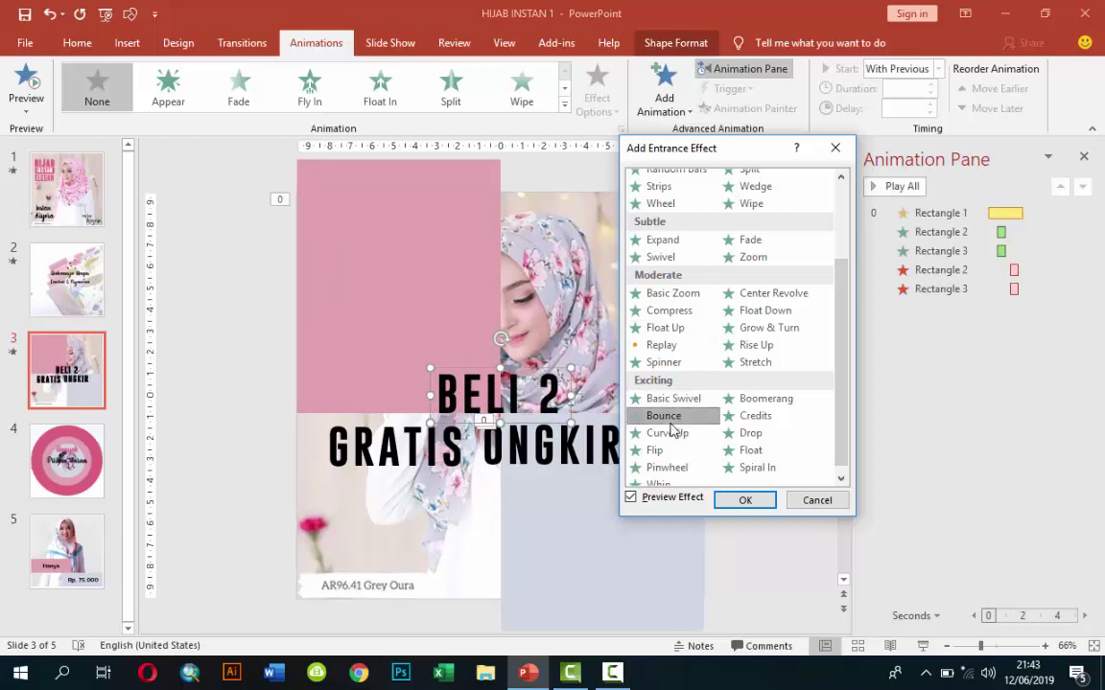
pyautogui.click(674, 450)
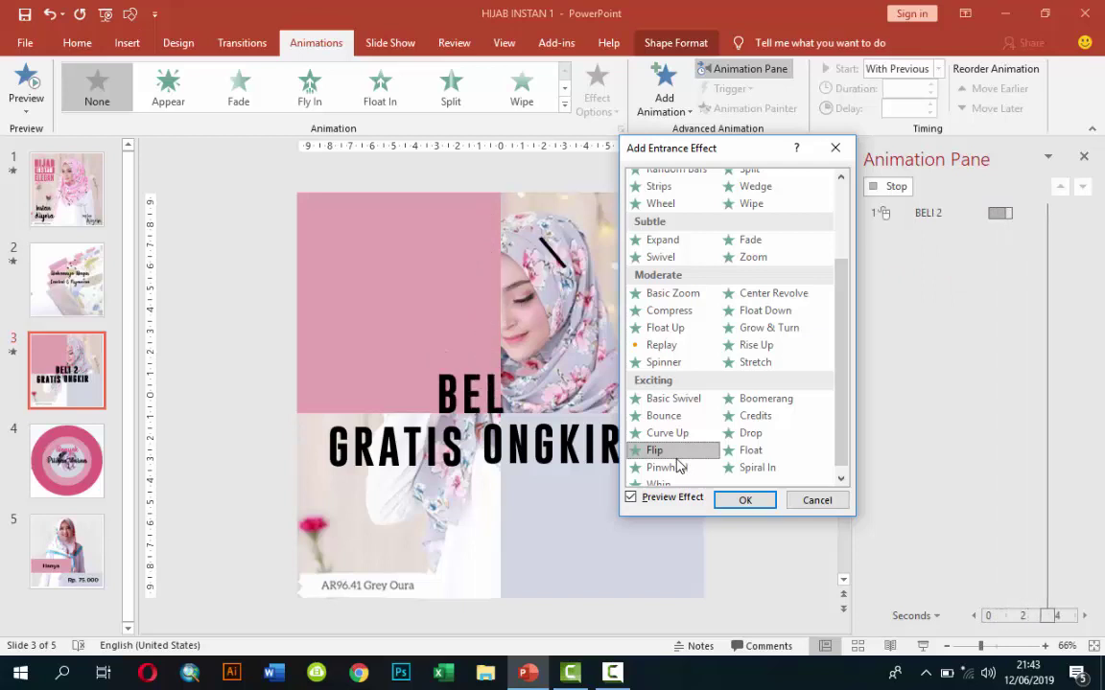
pyautogui.click(744, 500)
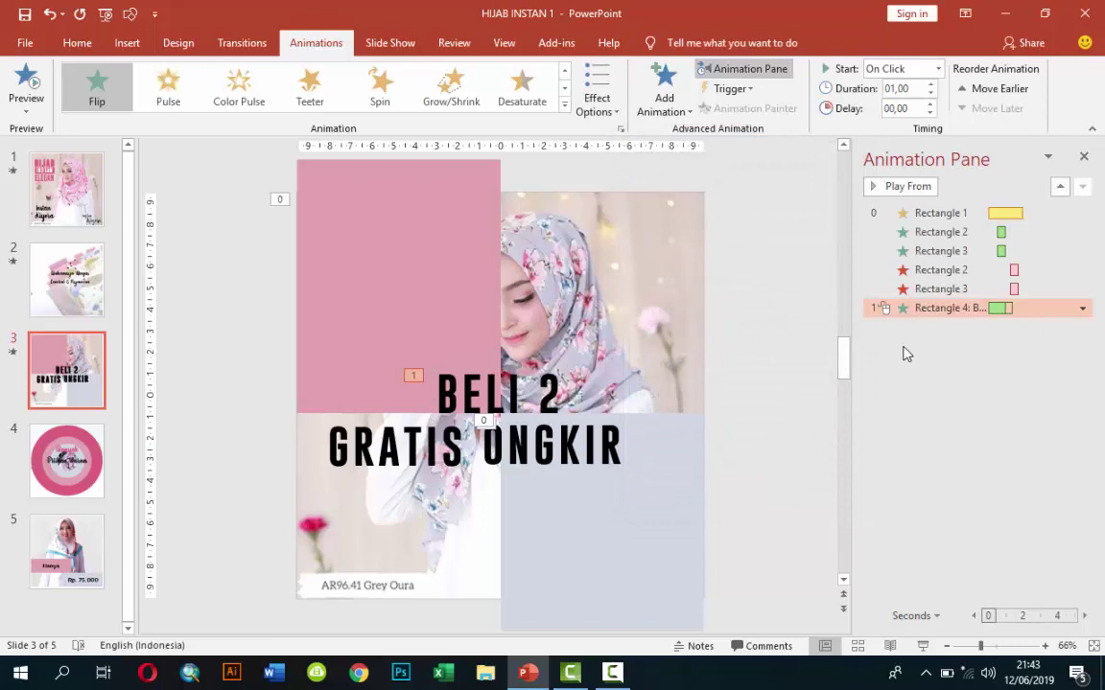
# Time the Flip With Previous, 01,75 delay, 00,50 duration, and preview the slide.
pyautogui.click(937, 69)
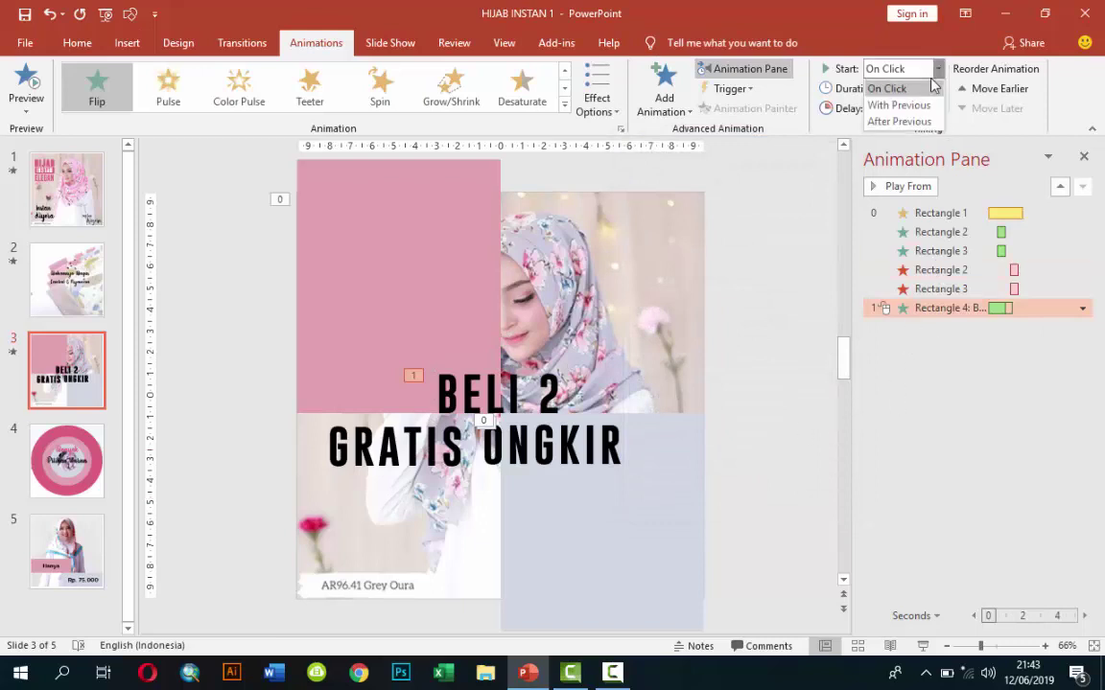
pyautogui.click(921, 104)
pyautogui.click(931, 103)
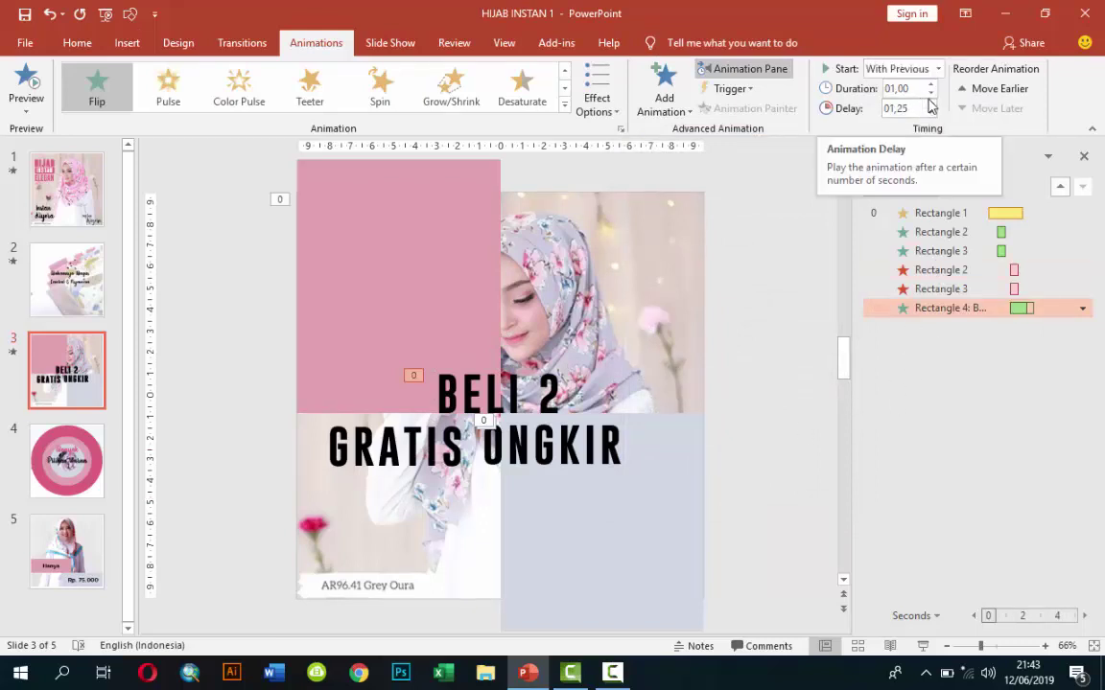
pyautogui.click(930, 94)
pyautogui.click(930, 104)
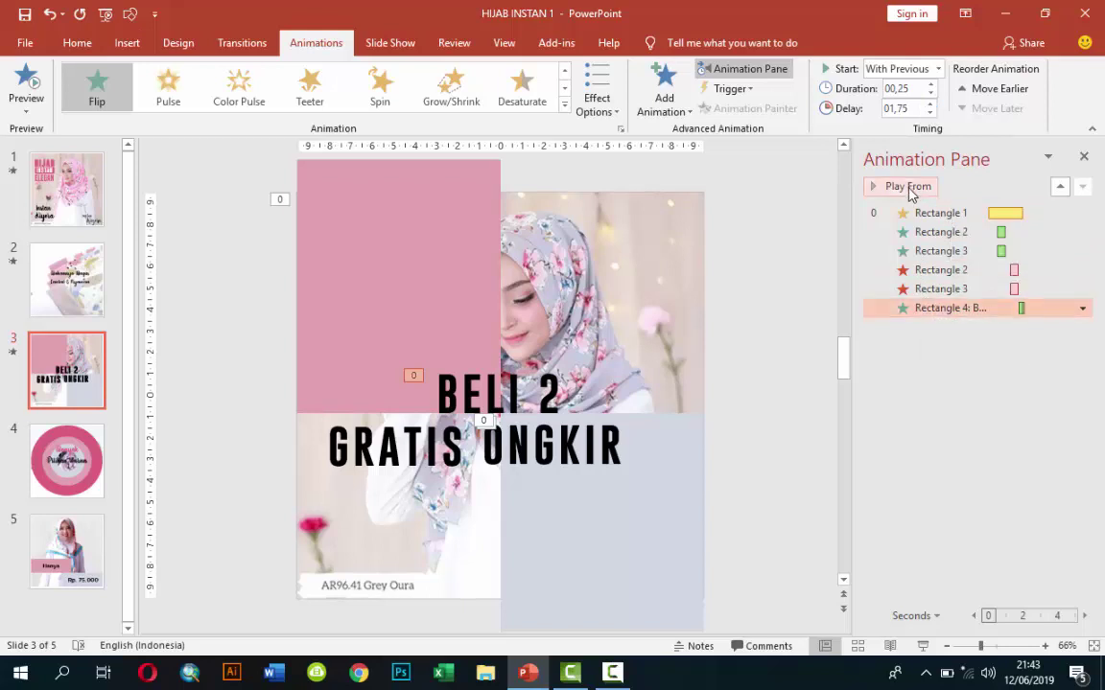
pyautogui.click(907, 187)
pyautogui.click(930, 84)
pyautogui.click(900, 188)
# Make GRATIS fly in from the left, With Previous after a 02,50 delay.
pyautogui.click(420, 407)
pyautogui.click(439, 424)
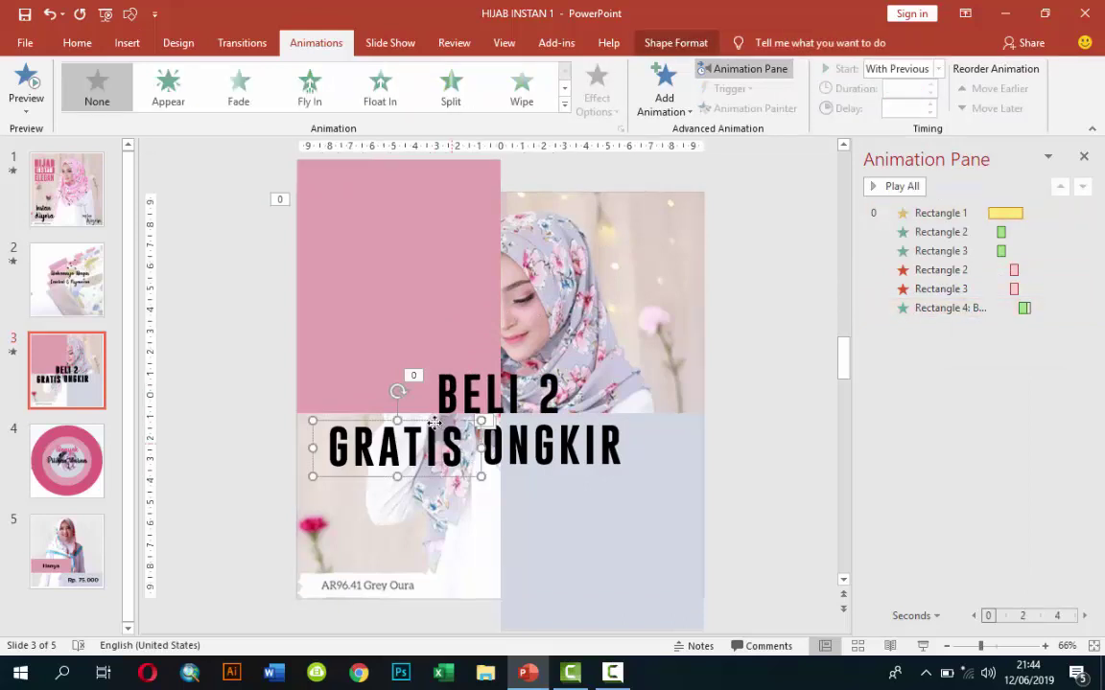
pyautogui.click(659, 86)
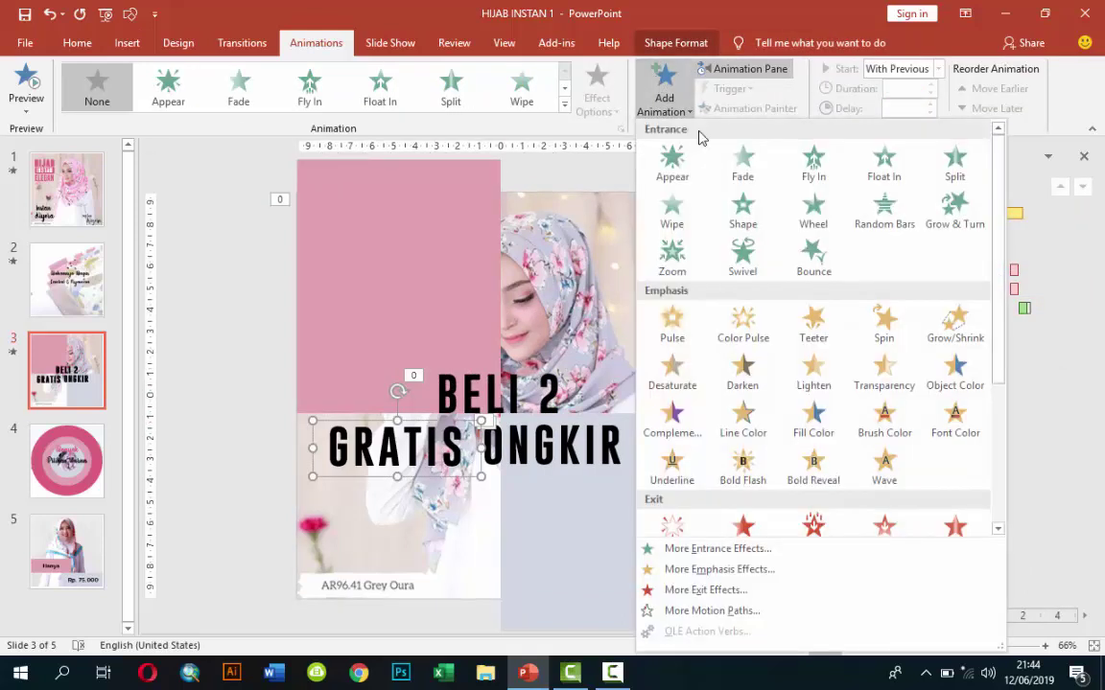
pyautogui.click(813, 168)
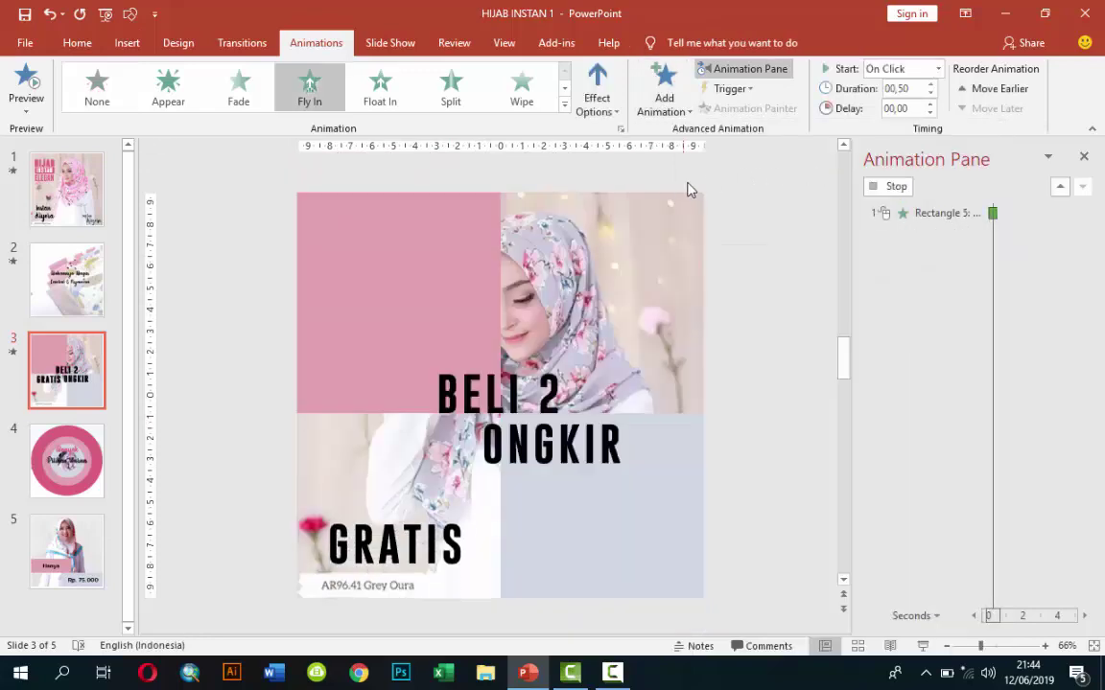
pyautogui.click(597, 96)
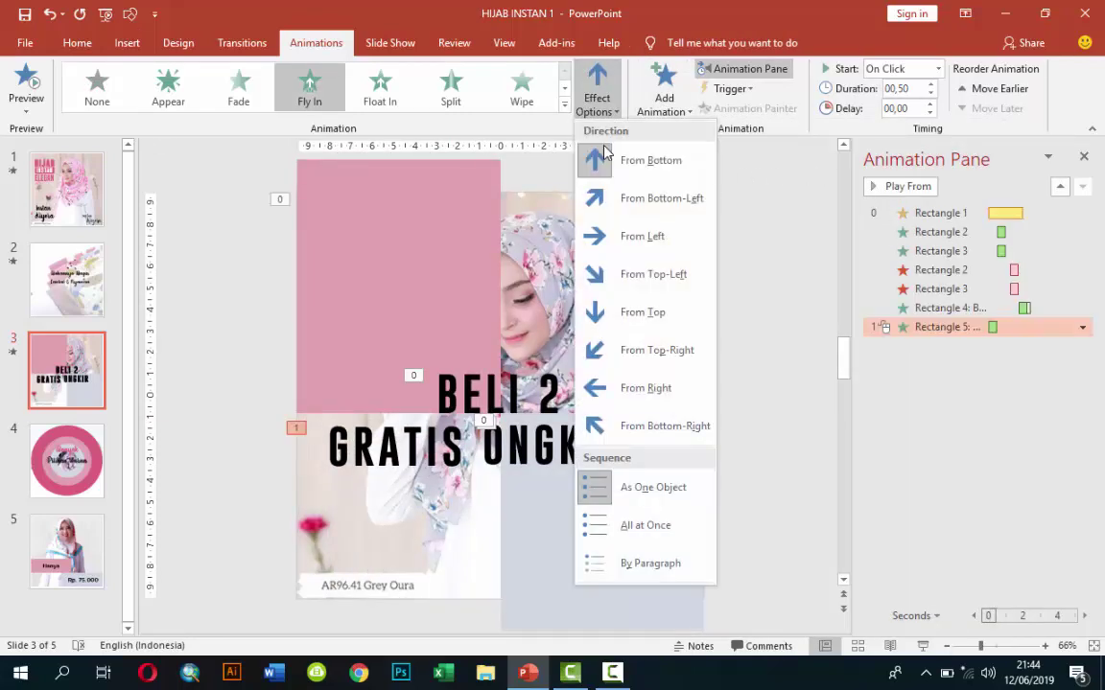
pyautogui.click(596, 236)
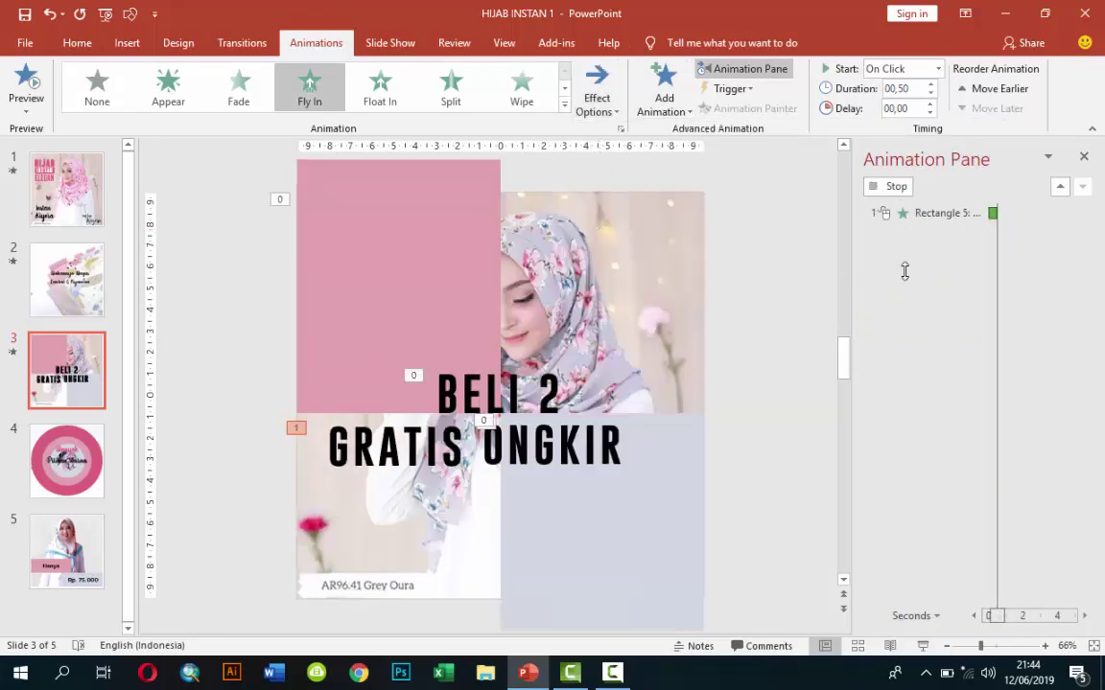
pyautogui.click(938, 69)
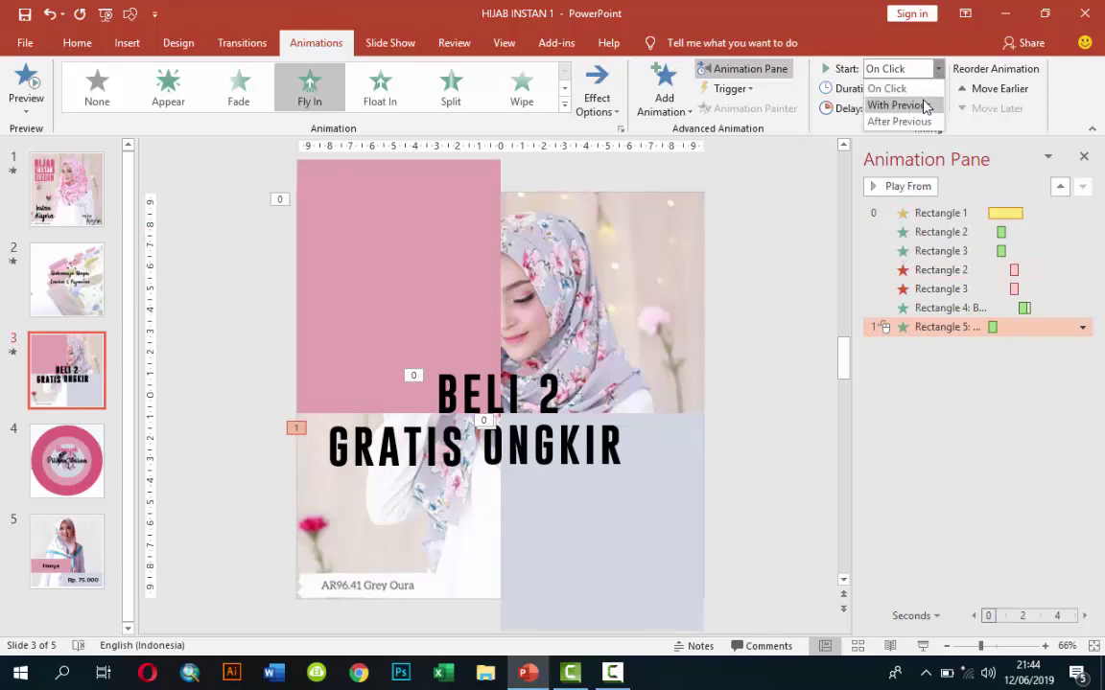
pyautogui.click(927, 103)
pyautogui.click(928, 103)
pyautogui.click(928, 103)
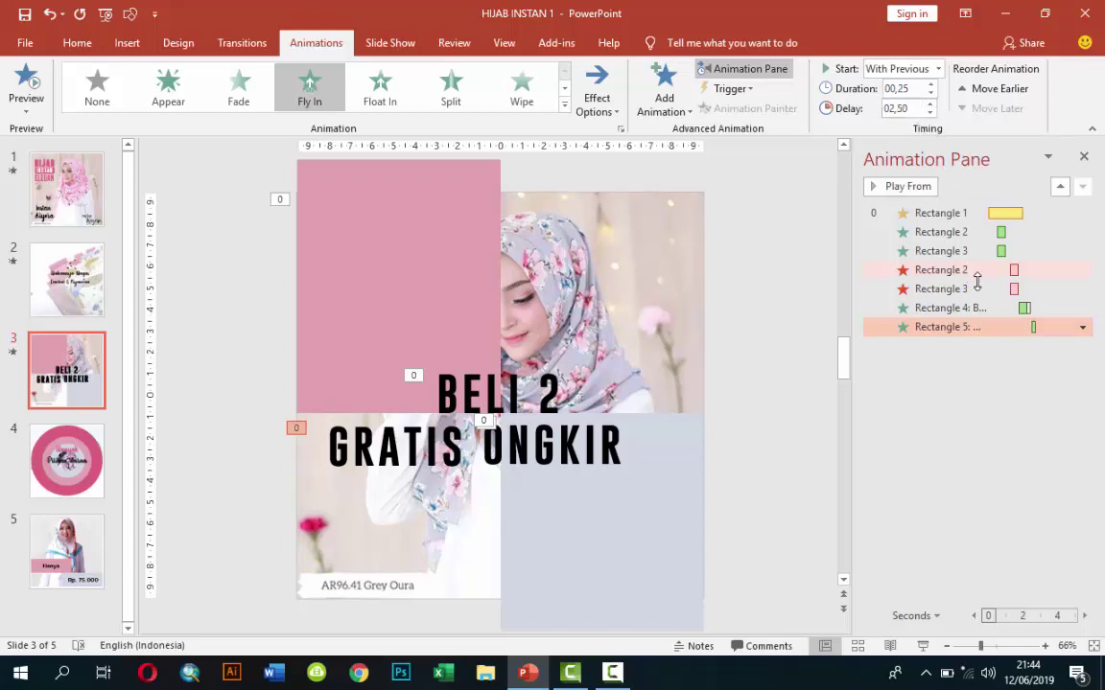
# Animate the GRATIS fly-in text by letter with 50% delay between letters.
pyautogui.rightClick(992, 328)
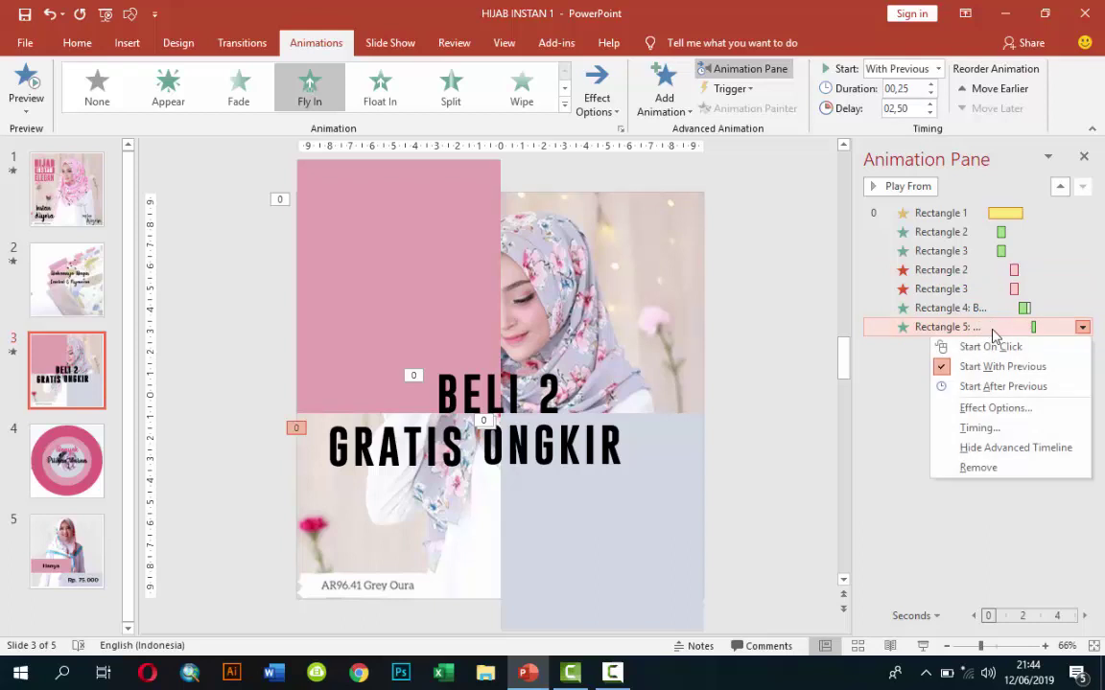
pyautogui.click(976, 411)
pyautogui.click(808, 438)
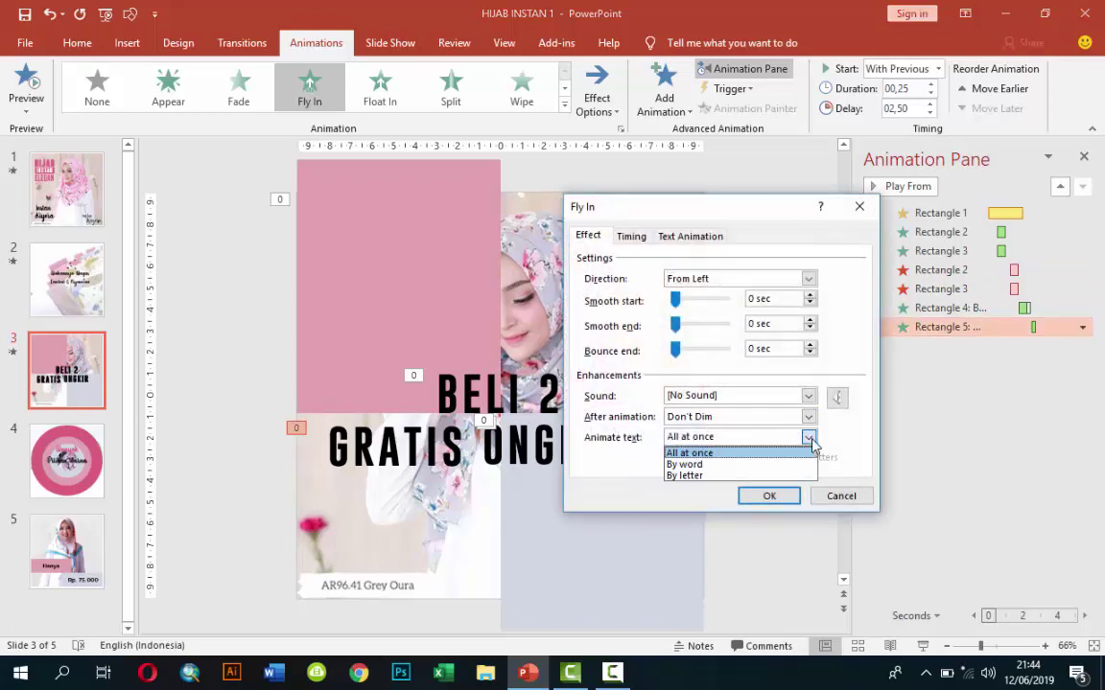
pyautogui.click(763, 475)
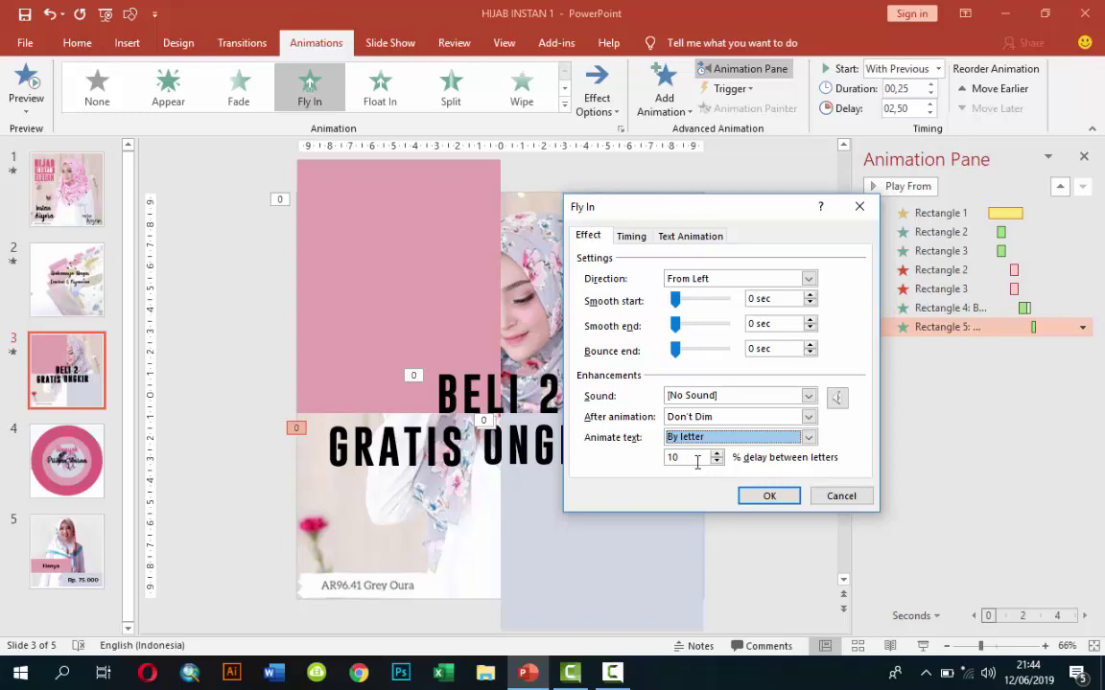
pyautogui.press('Tab')
pyautogui.write('50')
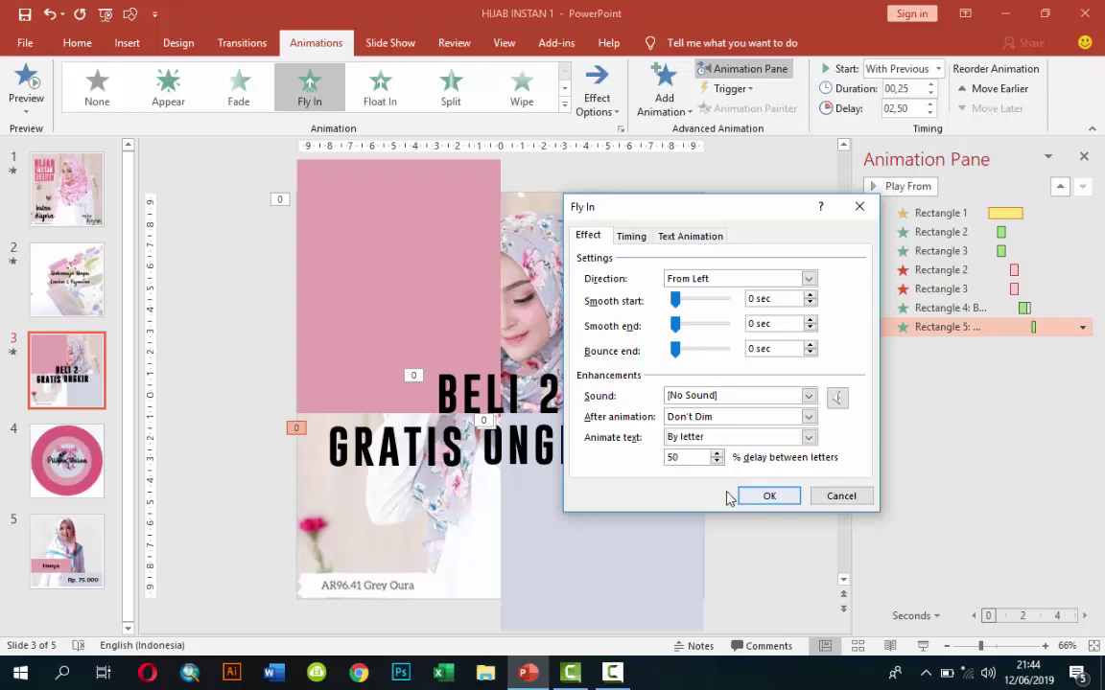
pyautogui.click(759, 504)
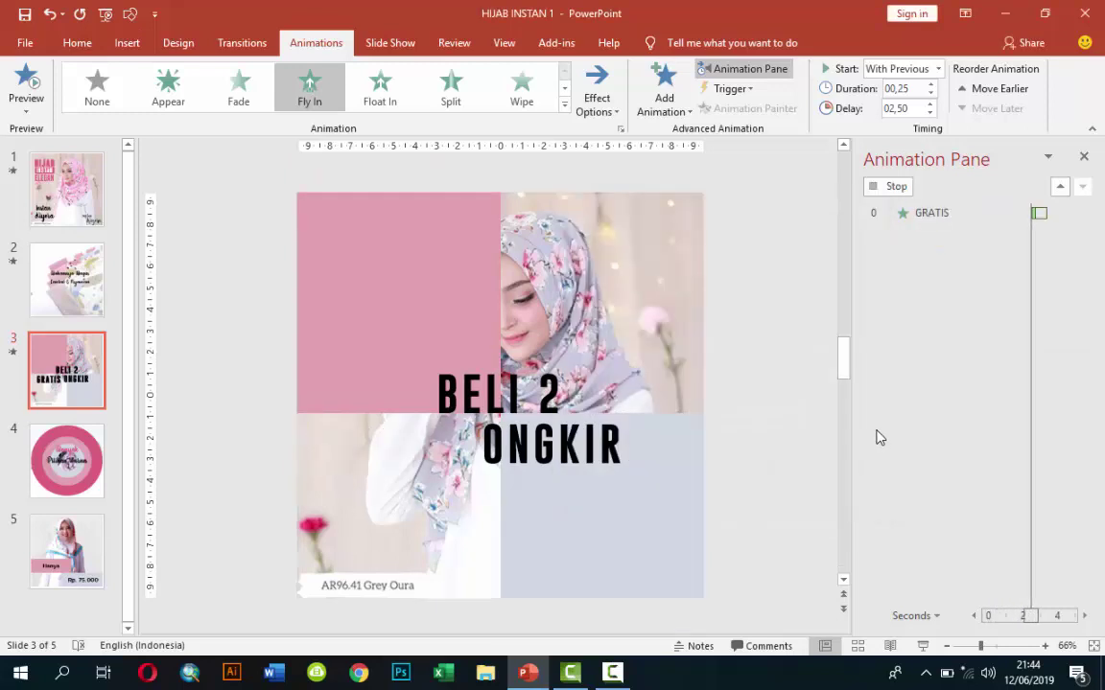
pyautogui.click(614, 422)
pyautogui.click(617, 422)
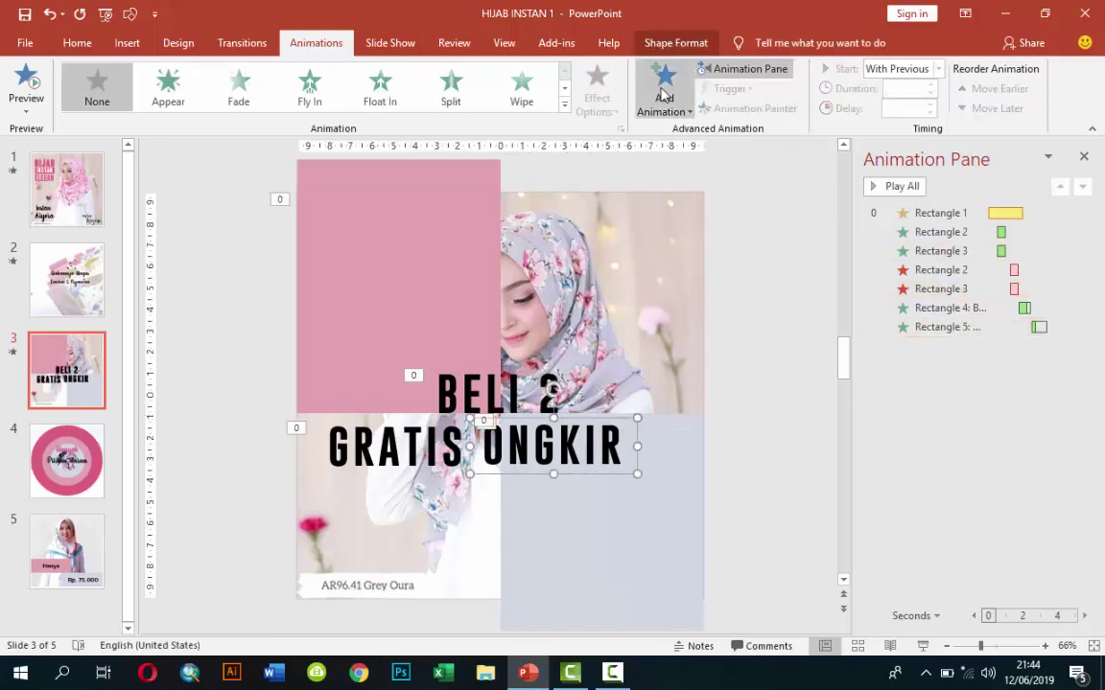
# Give ONGKIR a Float In entrance plus a second Fly In from the right.
pyautogui.click(664, 91)
pyautogui.click(875, 172)
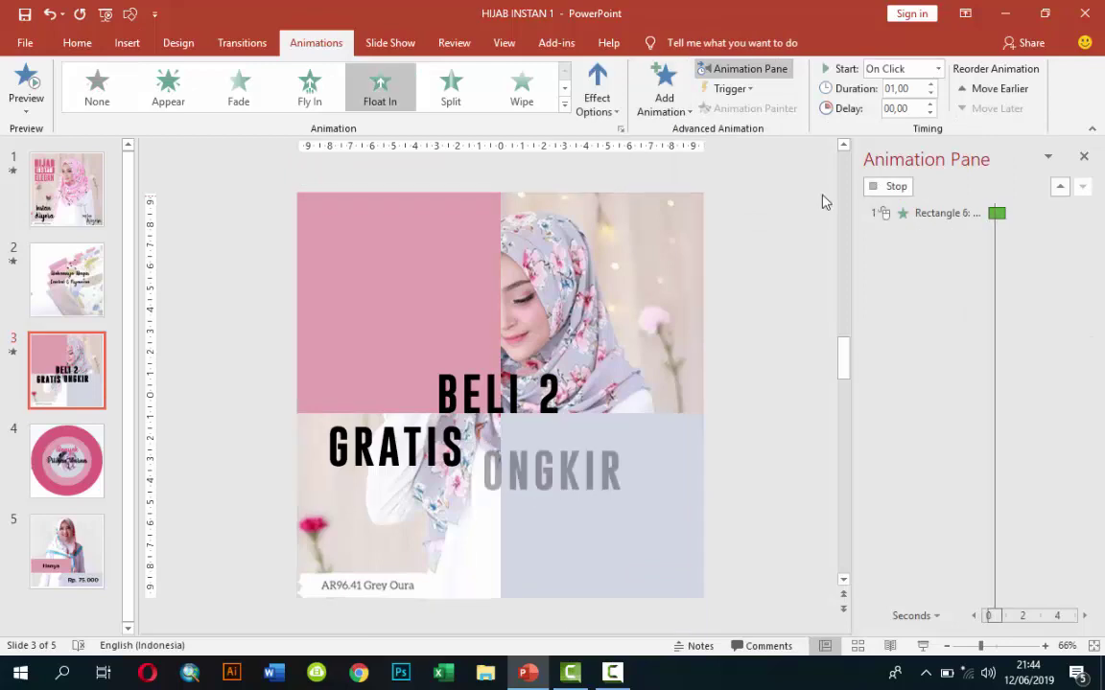
pyautogui.click(593, 99)
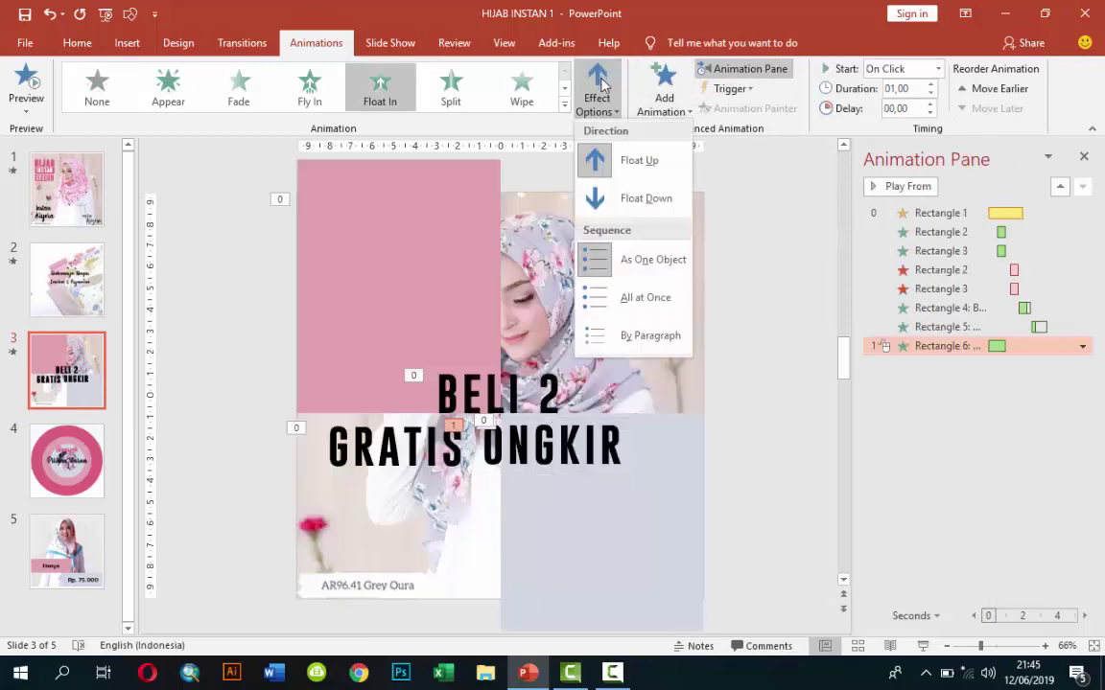
pyautogui.click(668, 88)
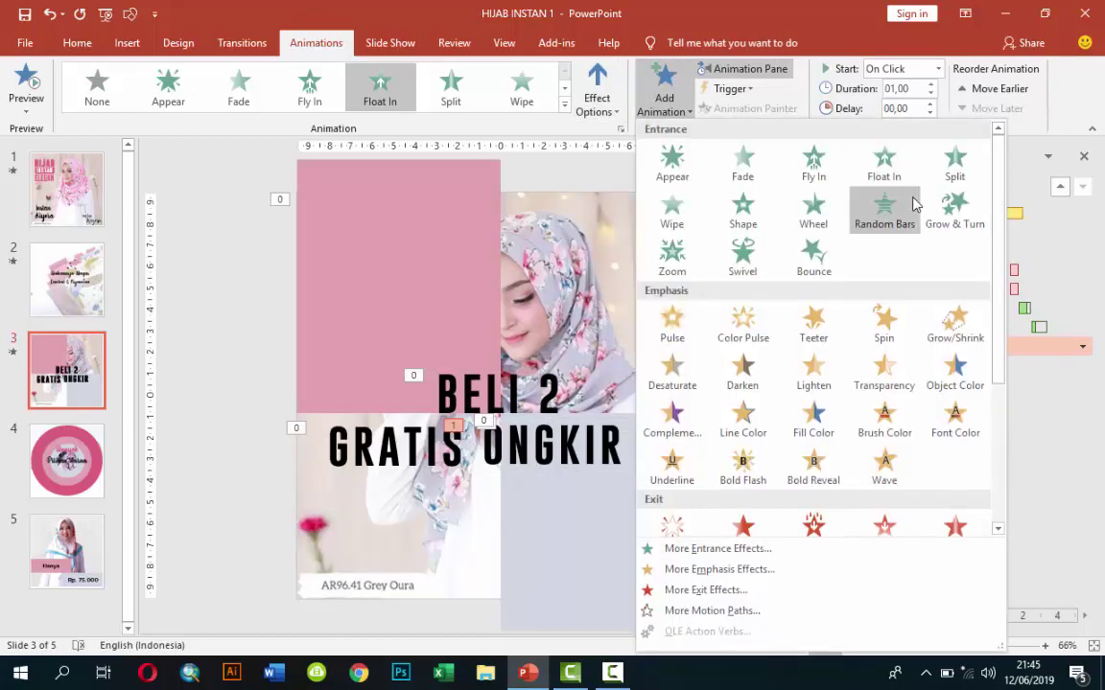
pyautogui.click(813, 163)
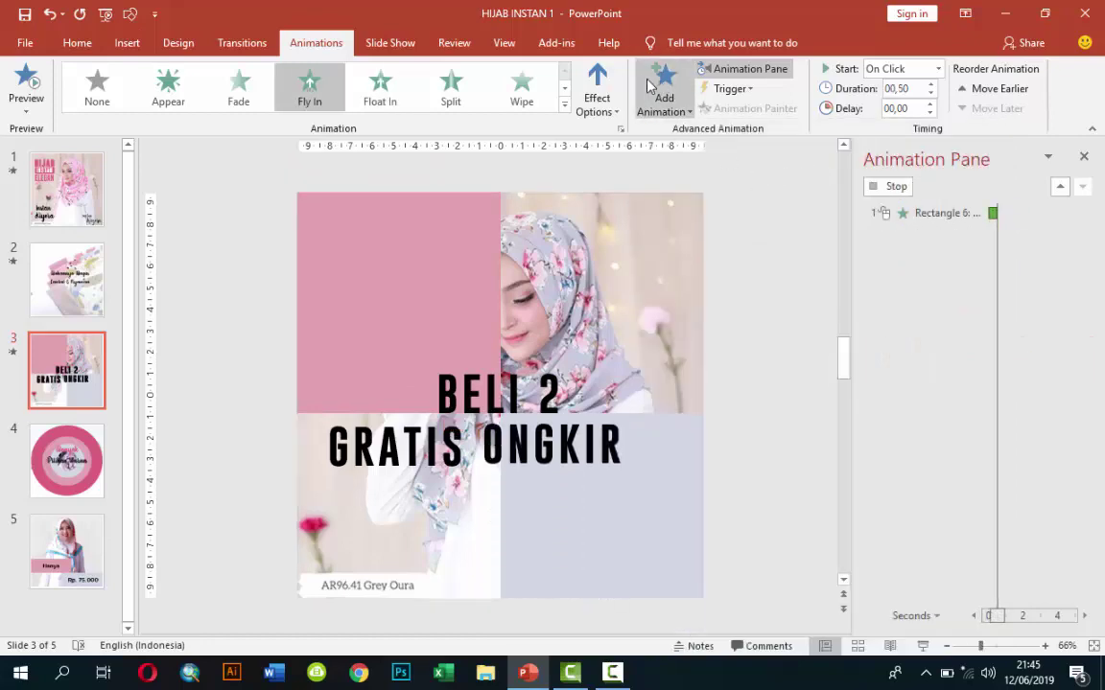
pyautogui.click(595, 95)
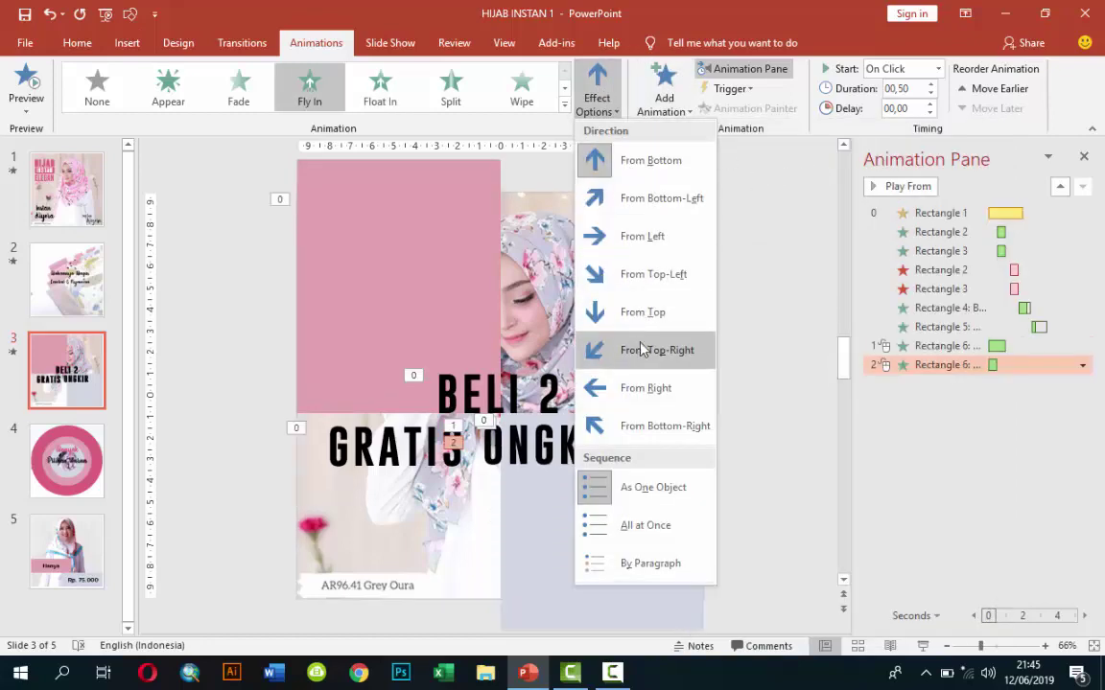
pyautogui.click(654, 385)
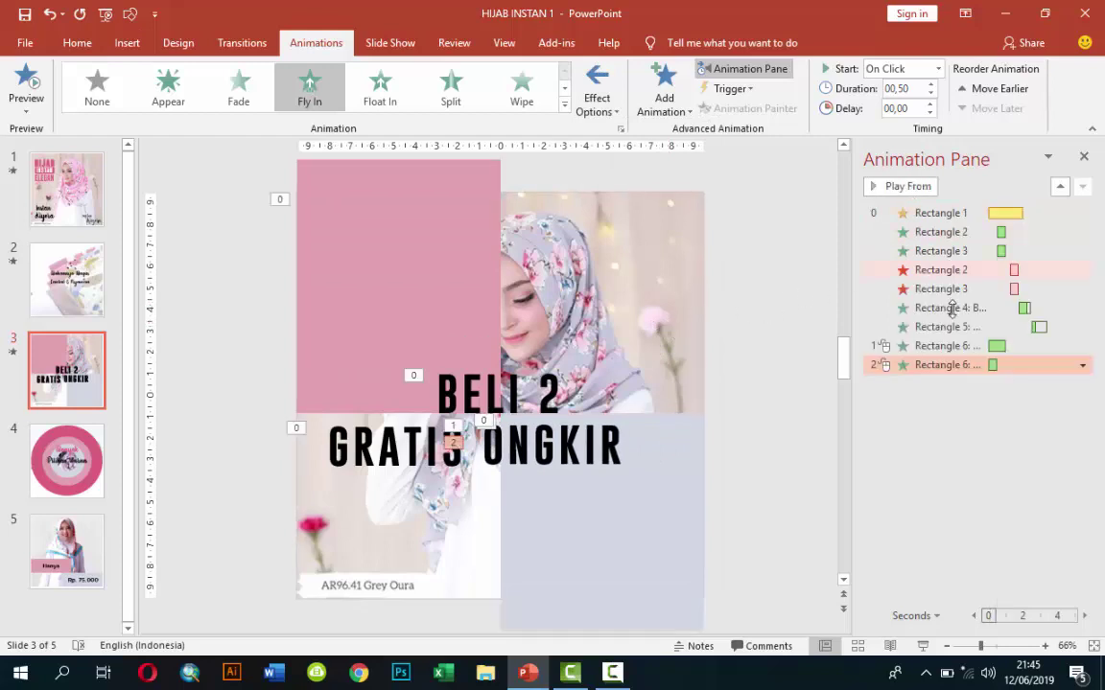
# Set ONGKIR's Float In to start With Previous after a 02,50 delay.
pyautogui.click(901, 347)
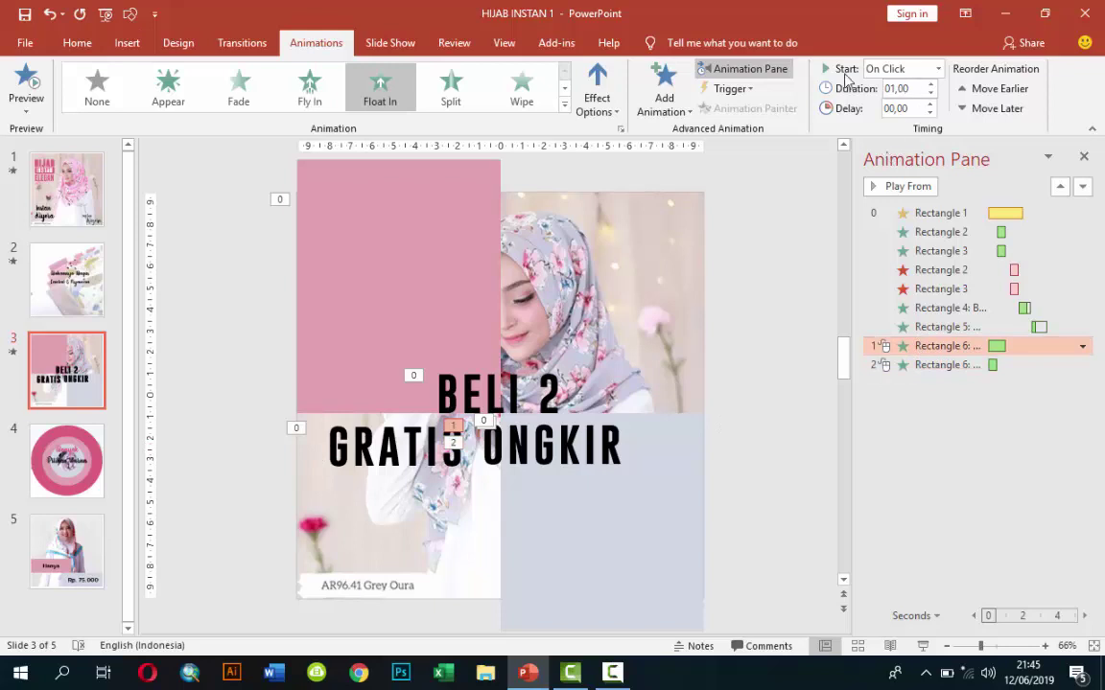
pyautogui.click(939, 69)
pyautogui.click(901, 103)
pyautogui.write('02,5')
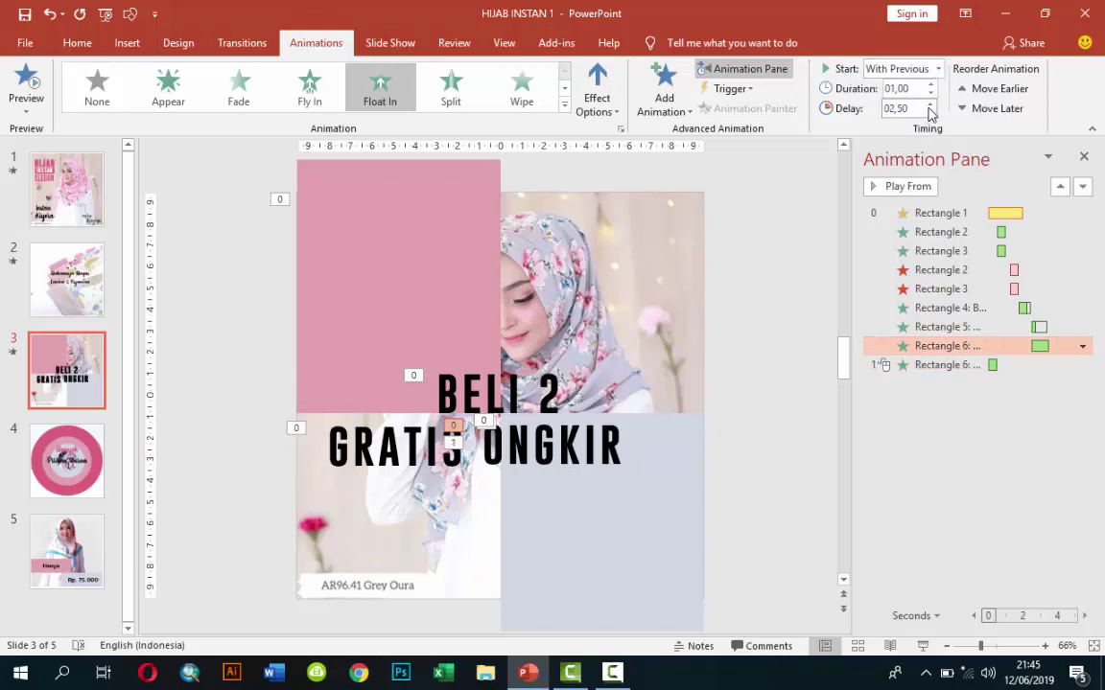
pyautogui.click(929, 104)
pyautogui.click(999, 364)
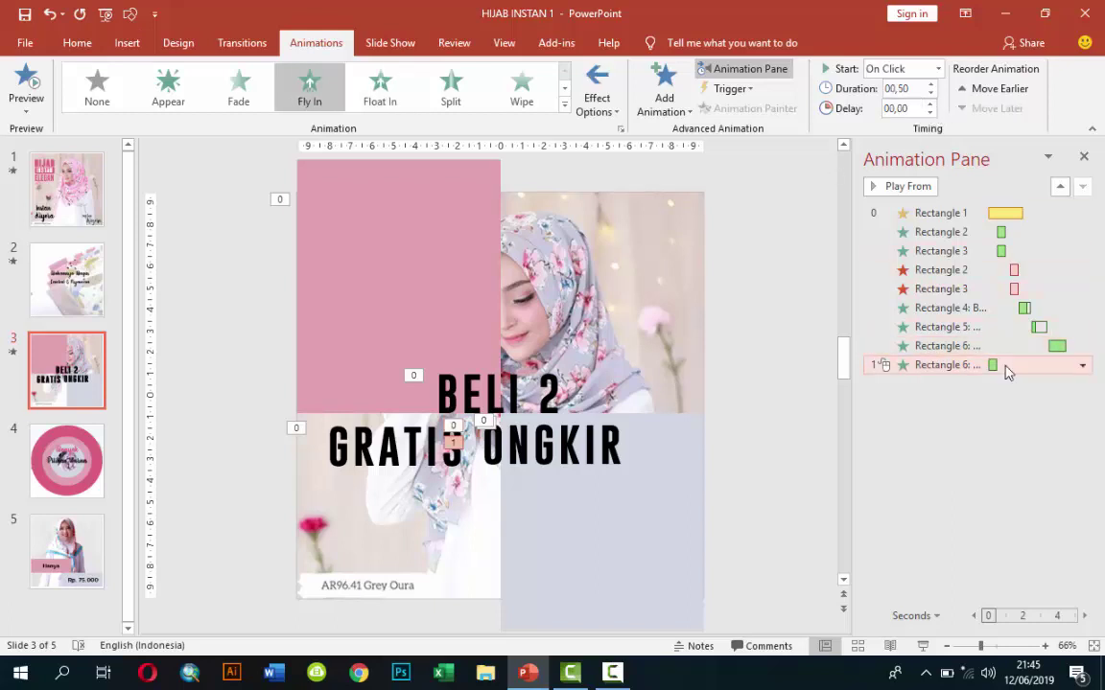
pyautogui.click(938, 69)
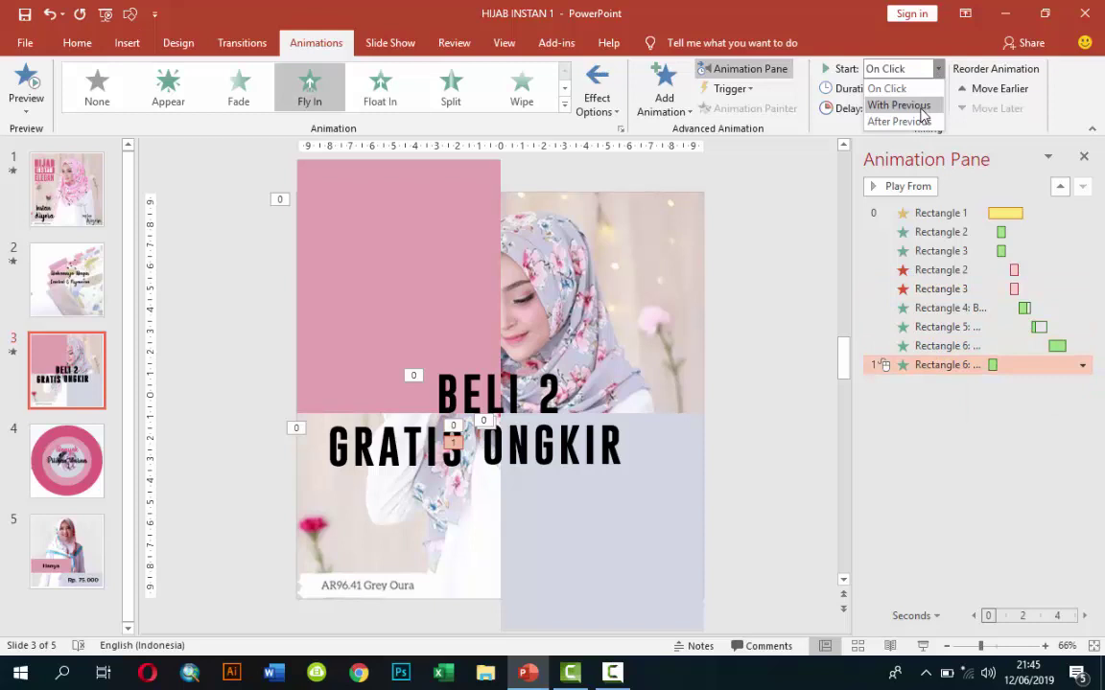
pyautogui.click(923, 105)
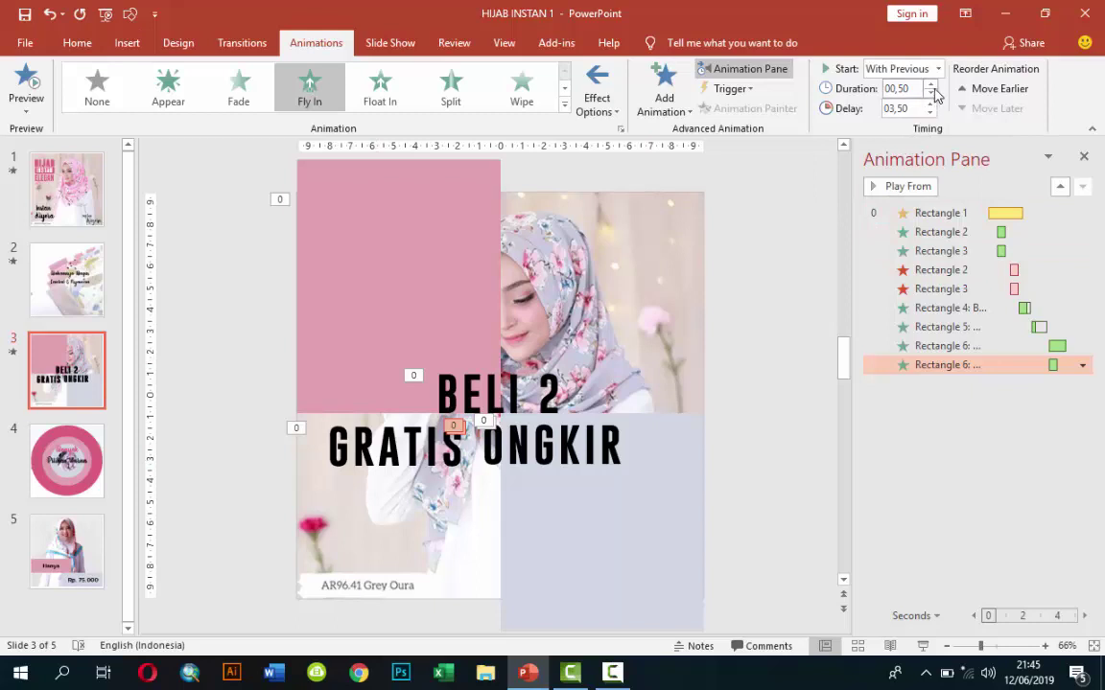
pyautogui.rightClick(988, 369)
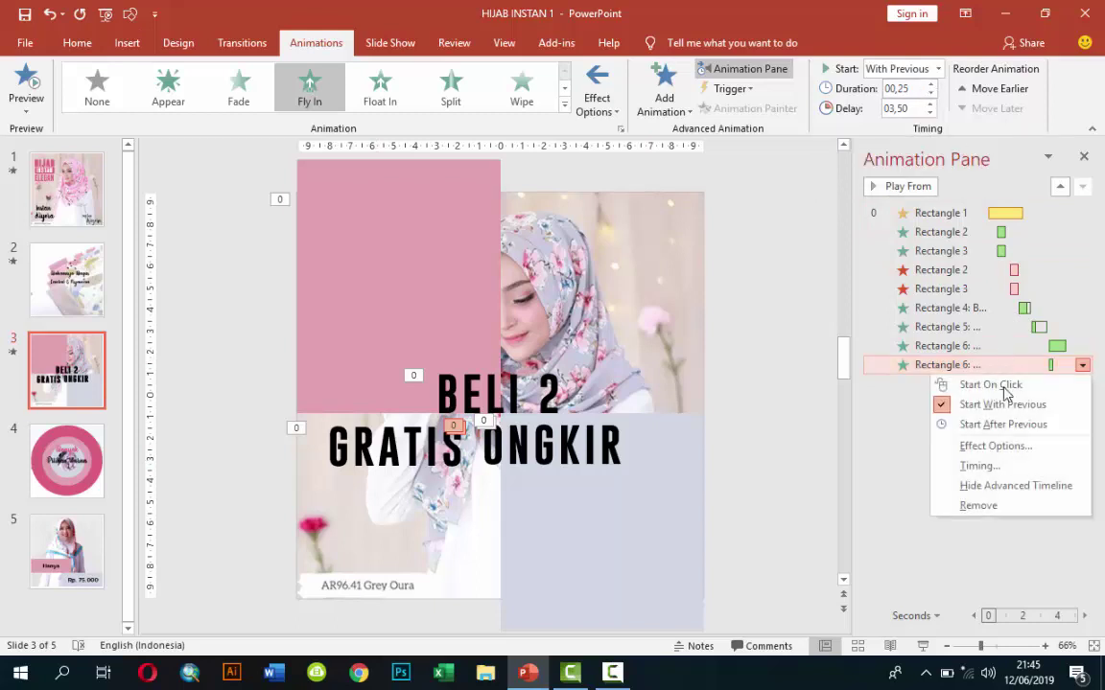
pyautogui.click(942, 439)
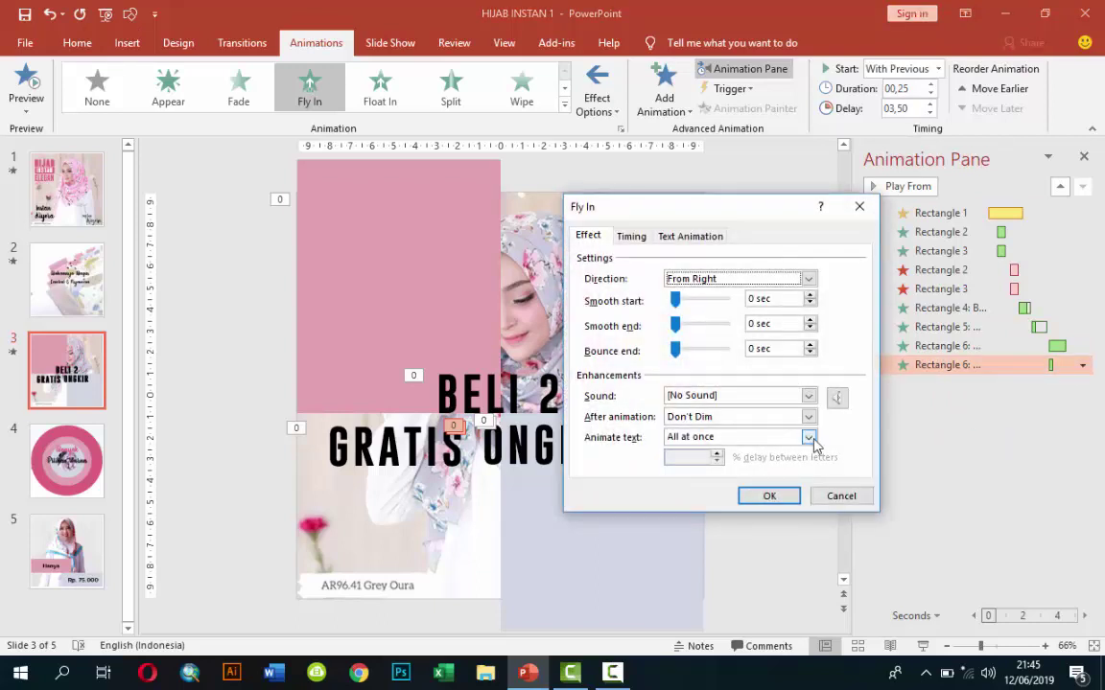
pyautogui.click(808, 437)
pyautogui.click(728, 476)
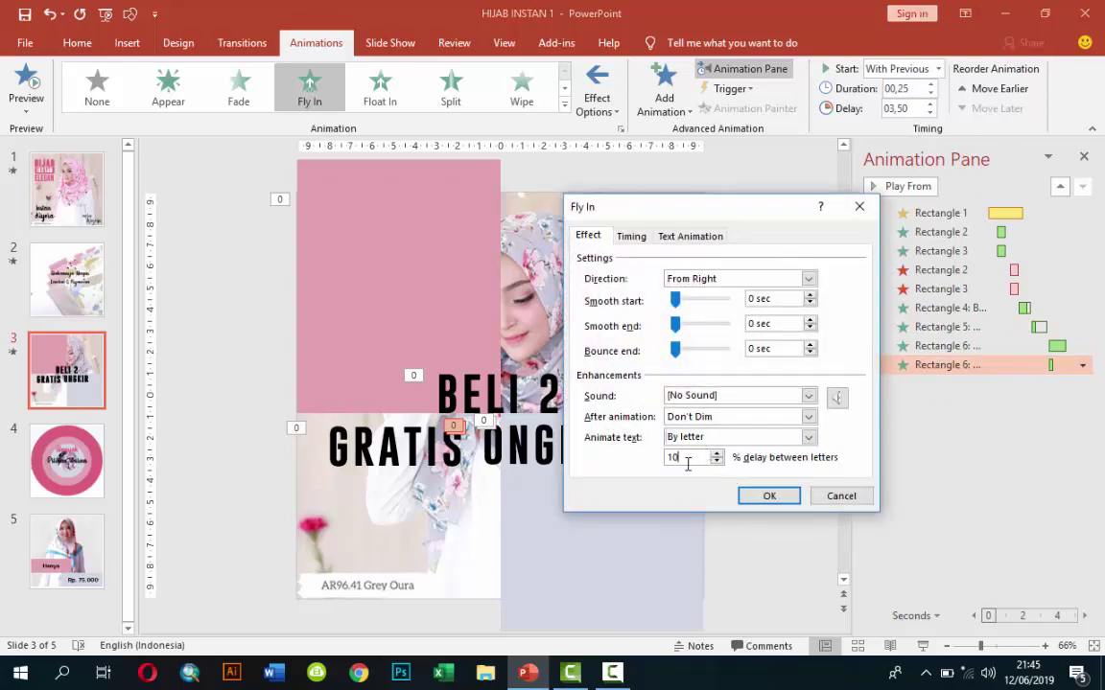
pyautogui.write('50')
pyautogui.click(771, 496)
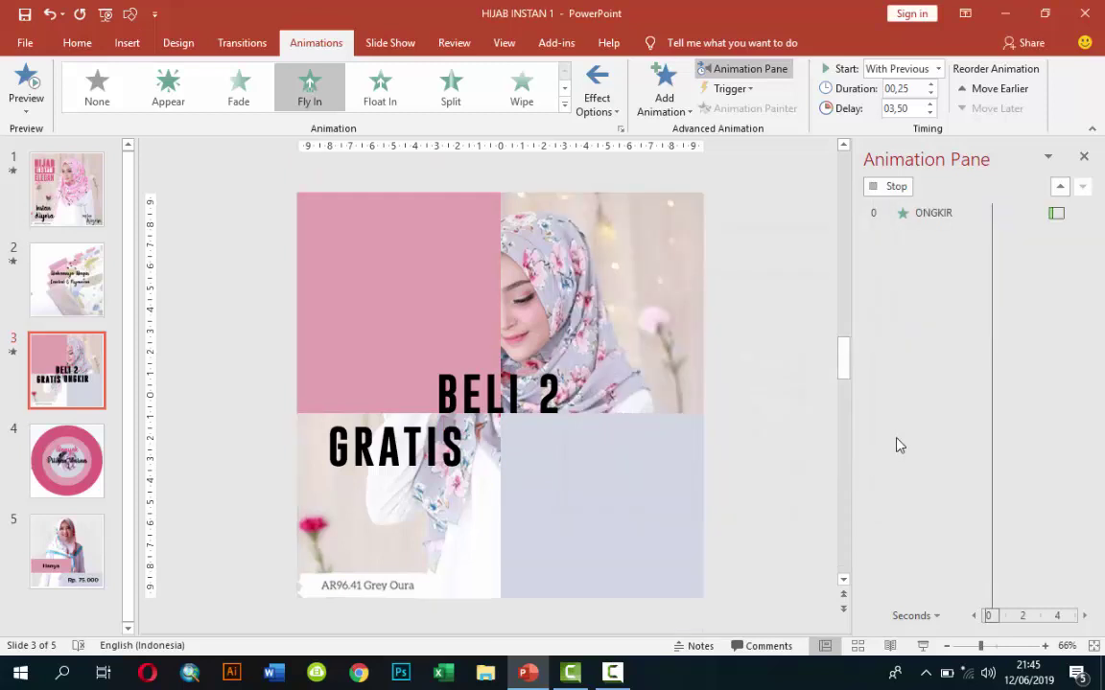
pyautogui.click(892, 186)
pyautogui.click(1024, 347)
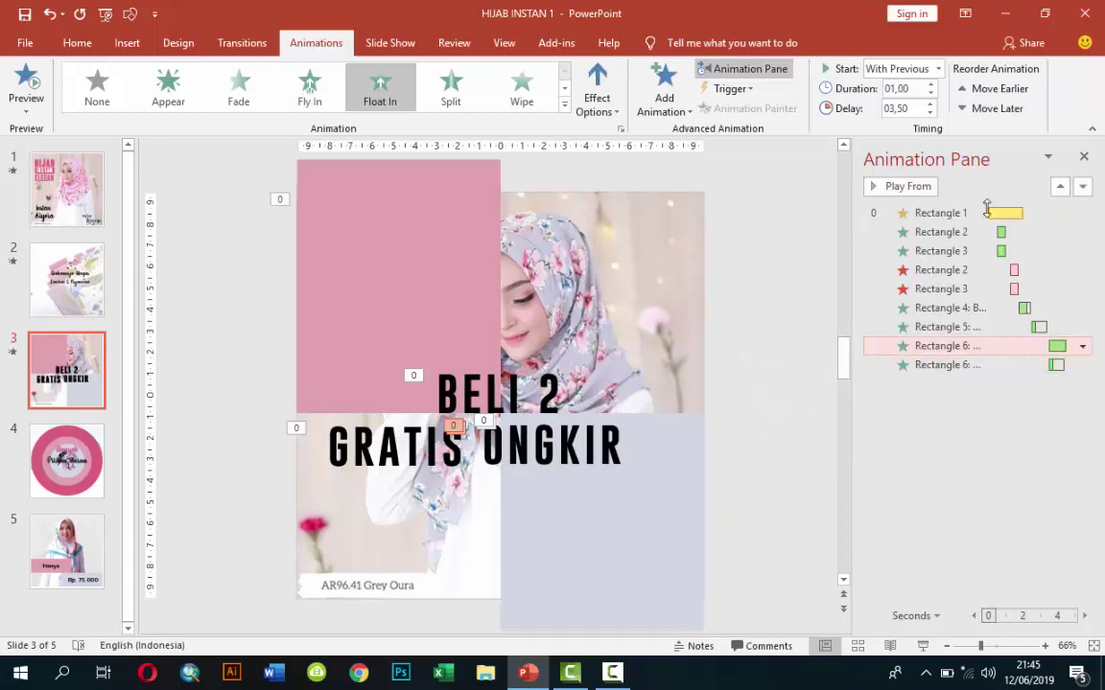
pyautogui.click(930, 93)
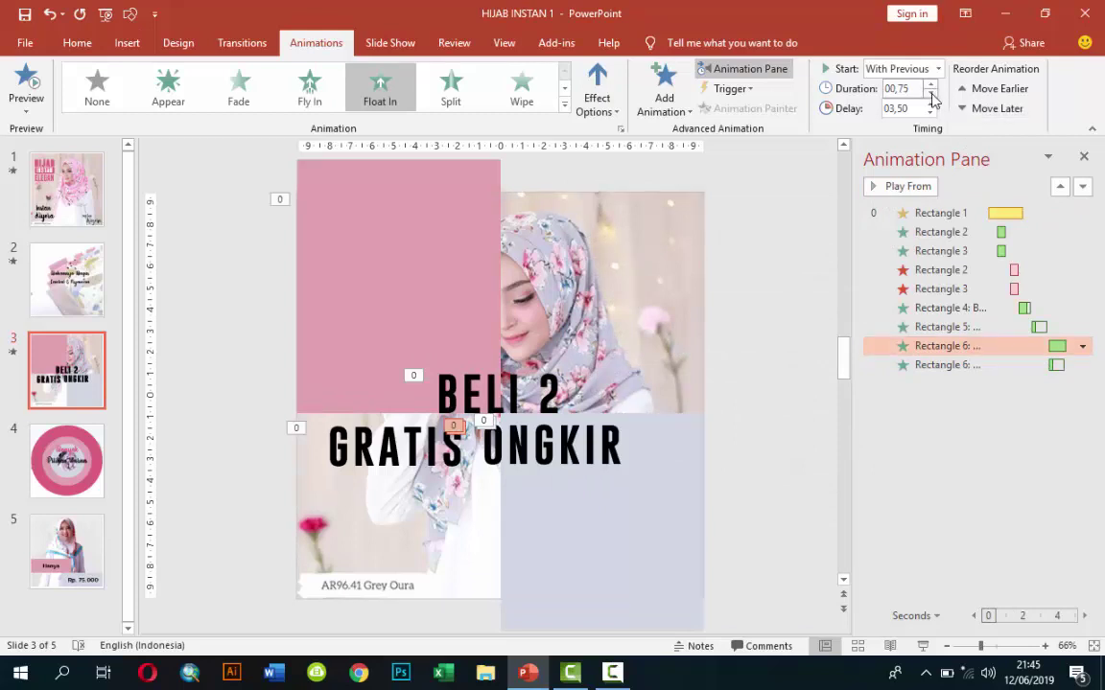
pyautogui.click(930, 93)
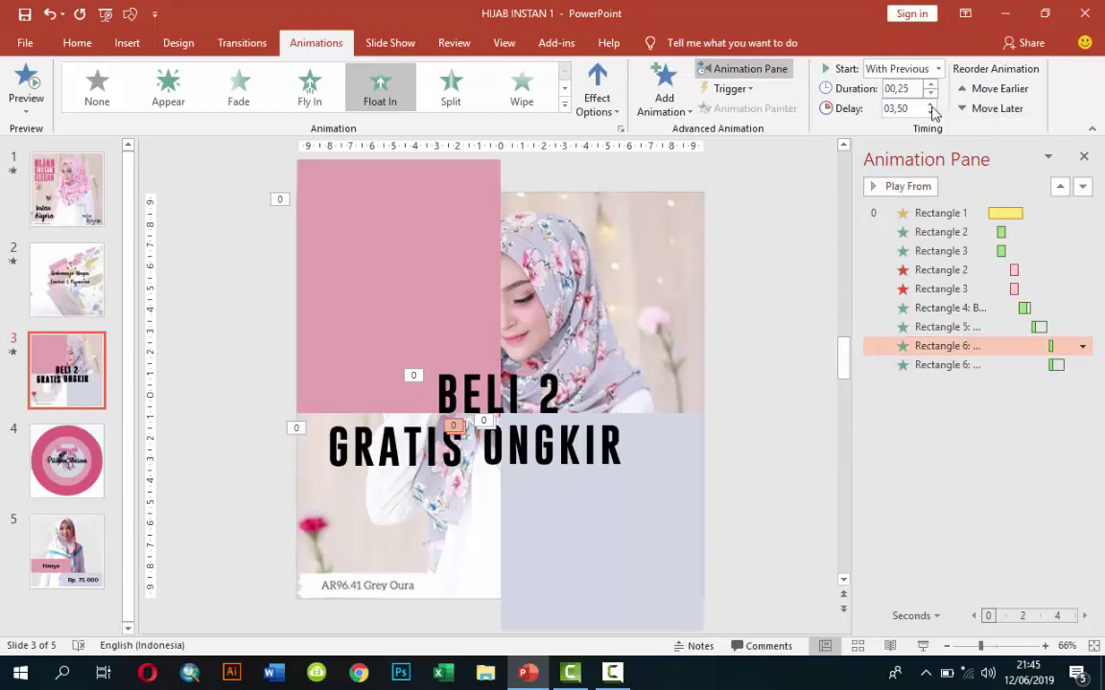
pyautogui.rightClick(964, 347)
pyautogui.click(968, 424)
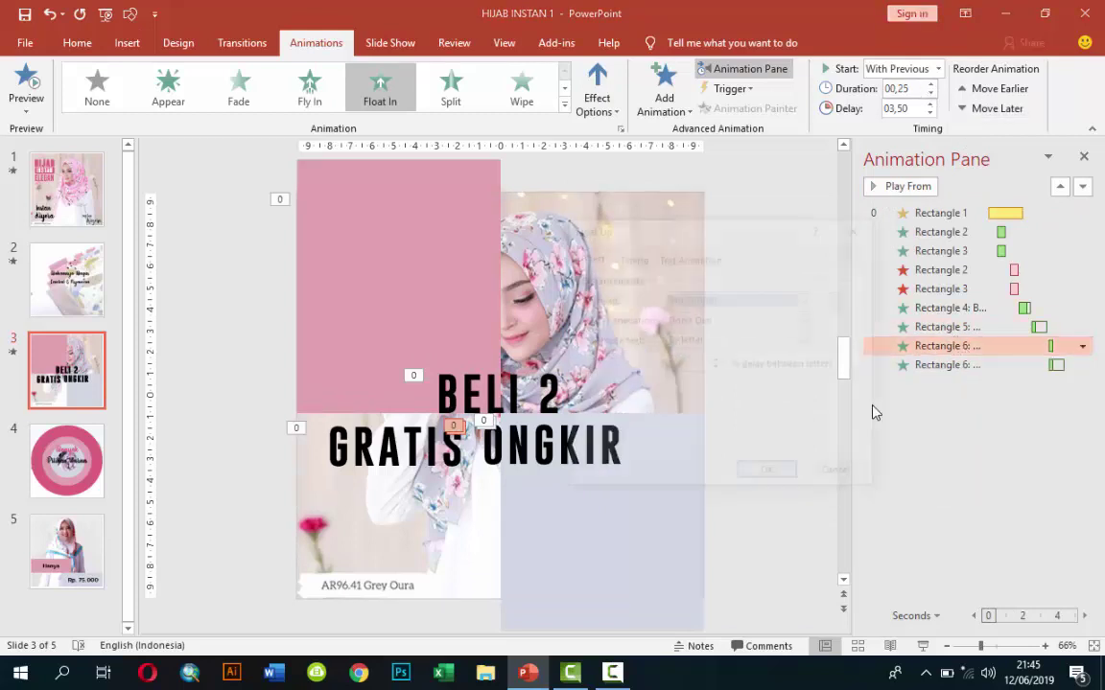
pyautogui.click(734, 341)
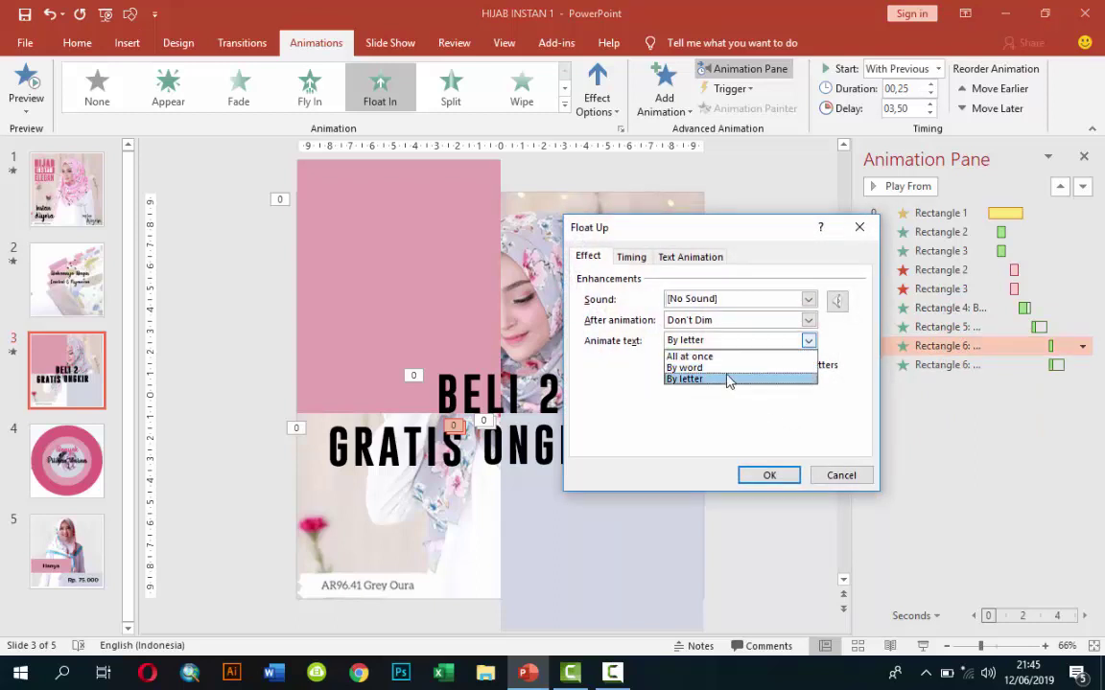
pyautogui.click(728, 379)
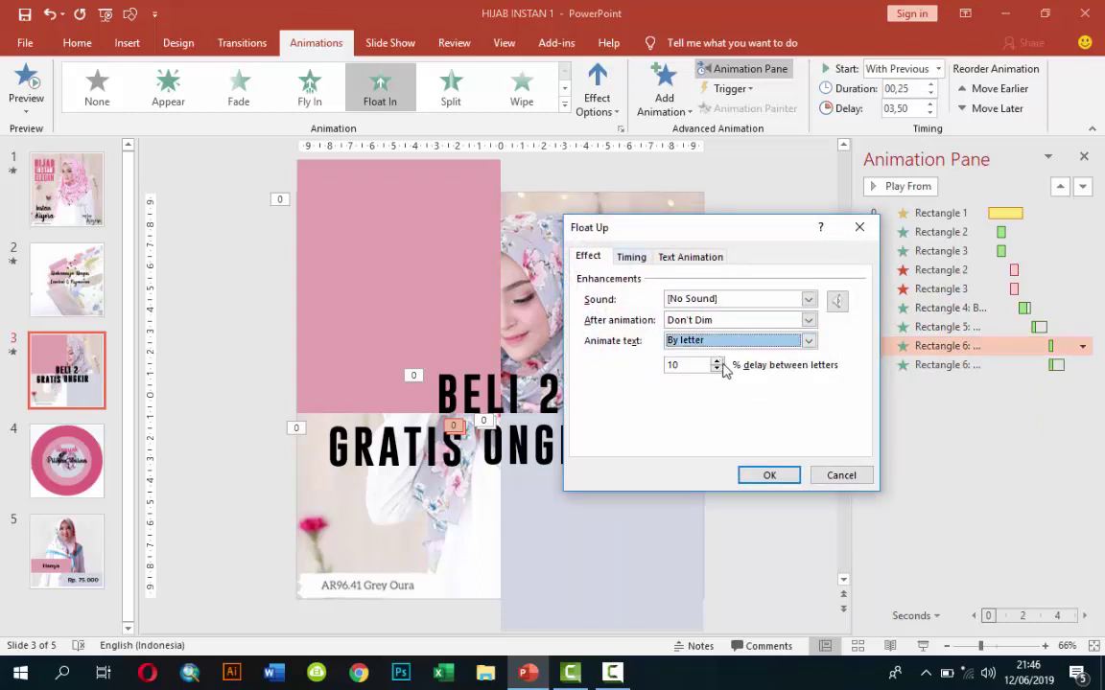
pyautogui.click(834, 477)
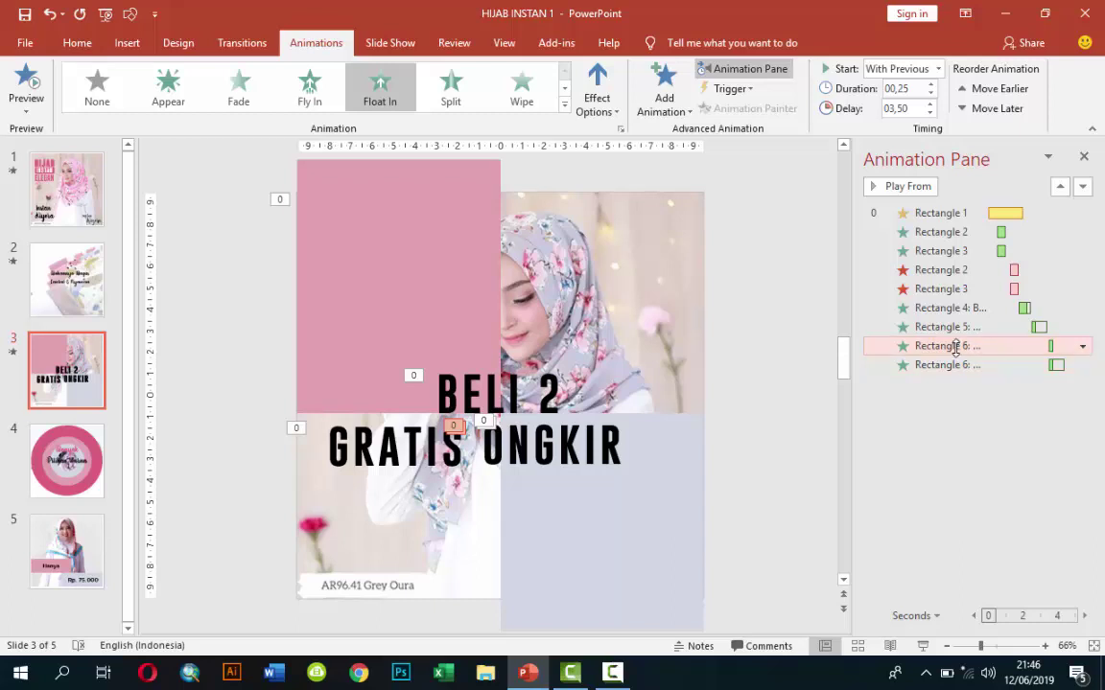
# Remove the duplicate Rectangle 6 animation from the Animation Pane.
pyautogui.rightClick(955, 349)
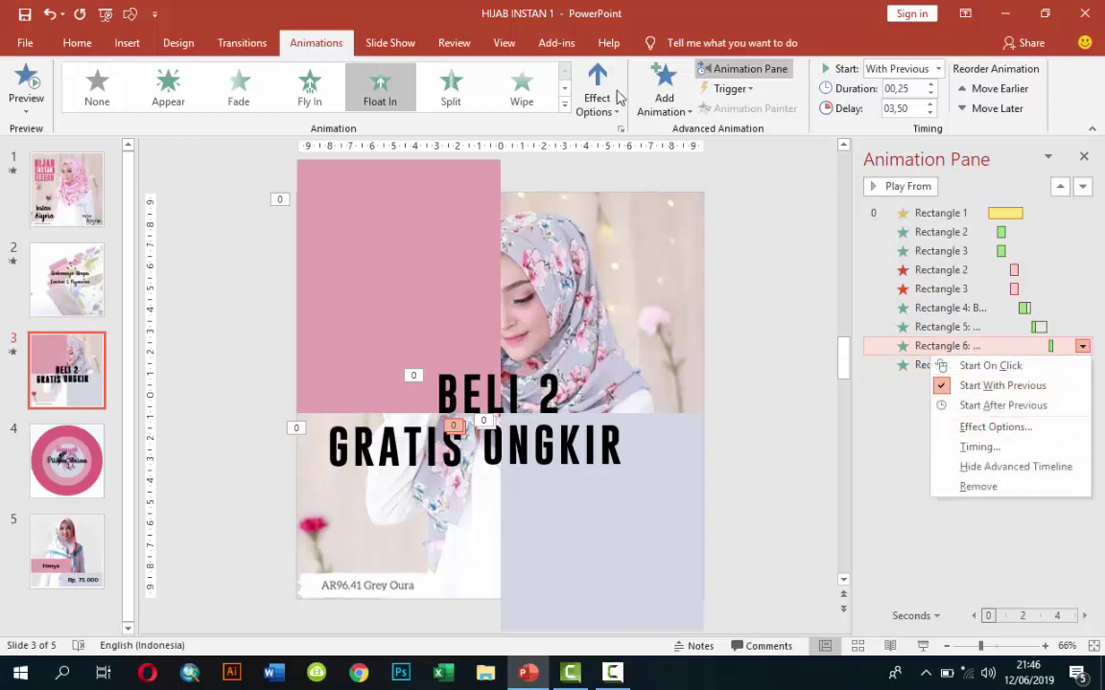
pyautogui.click(326, 101)
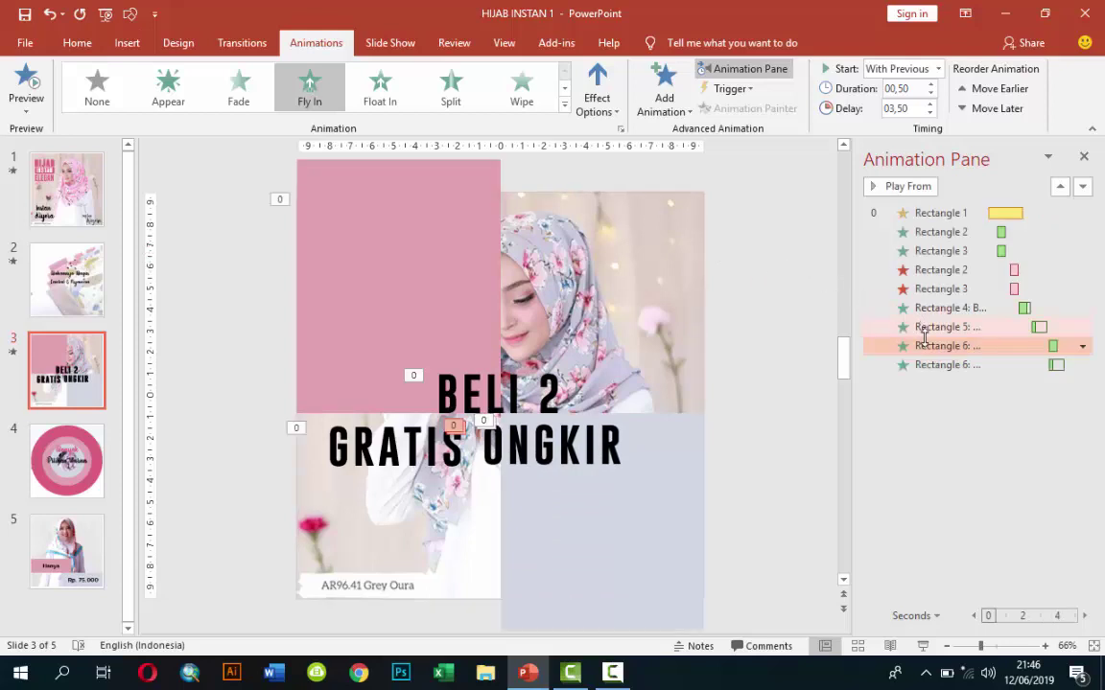
pyautogui.click(925, 327)
pyautogui.moveTo(926, 327); pyautogui.dragTo(935, 344)
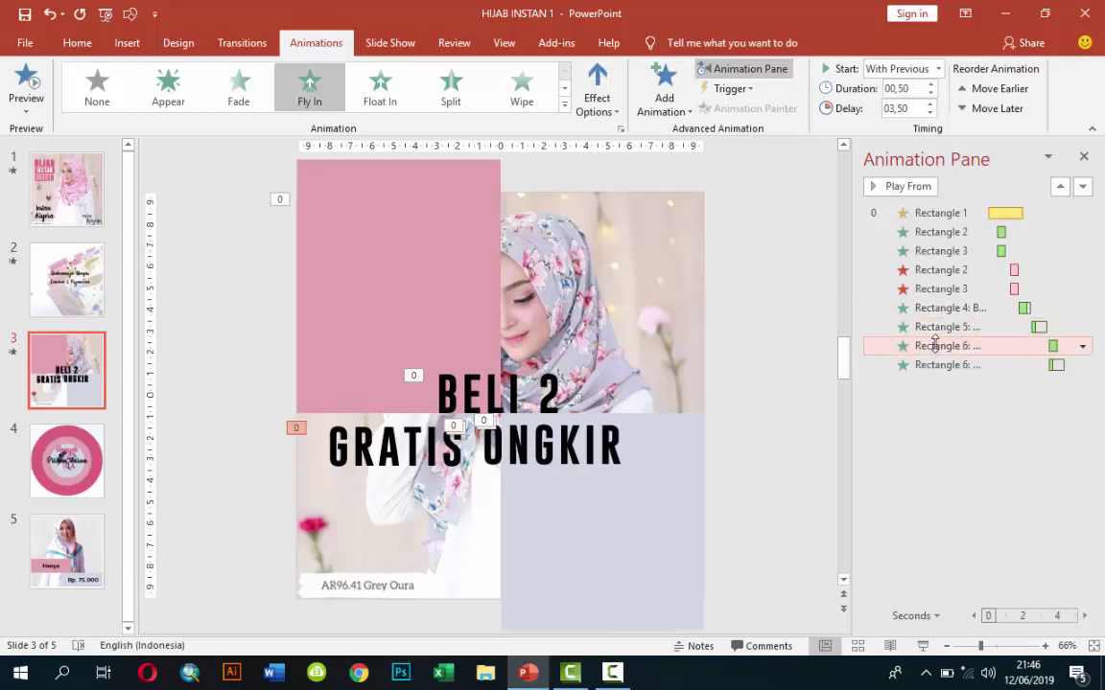
pyautogui.rightClick(932, 351)
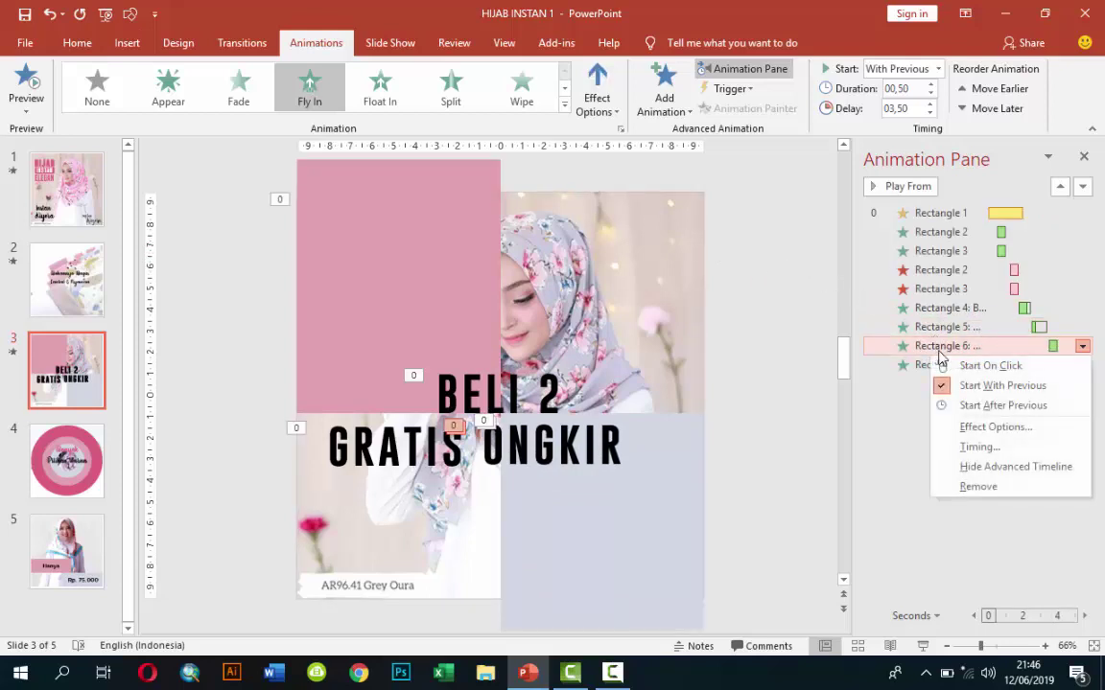
pyautogui.click(961, 487)
# Preview slide 3's animations starting from the Rectangle 5 entry.
pyautogui.click(887, 327)
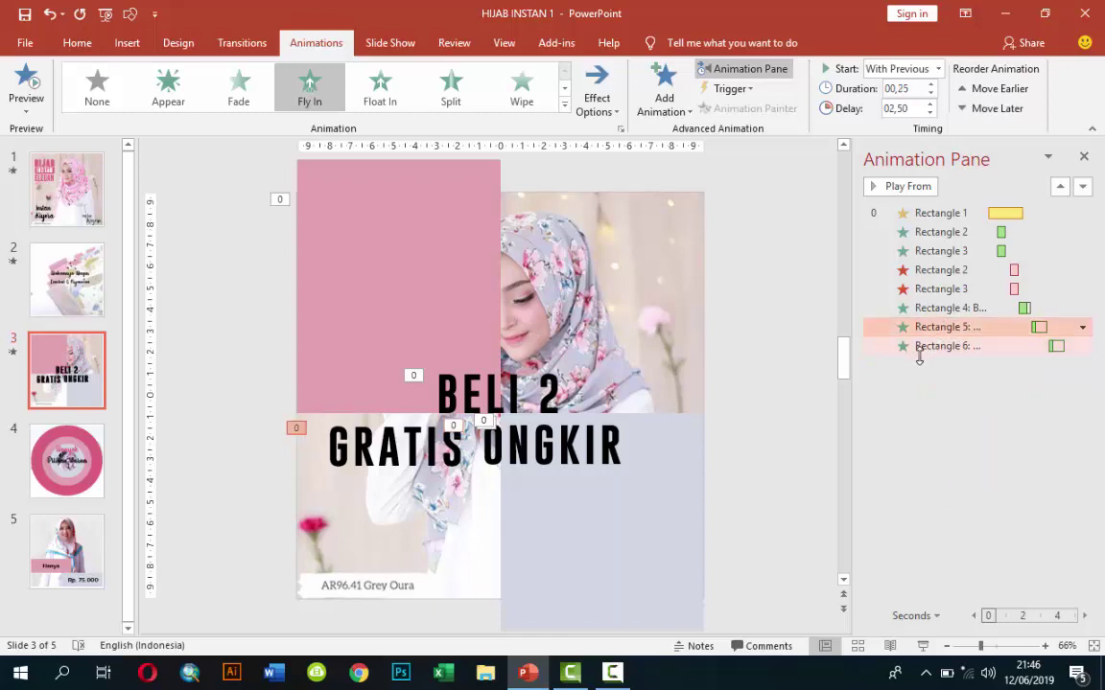
pyautogui.click(919, 190)
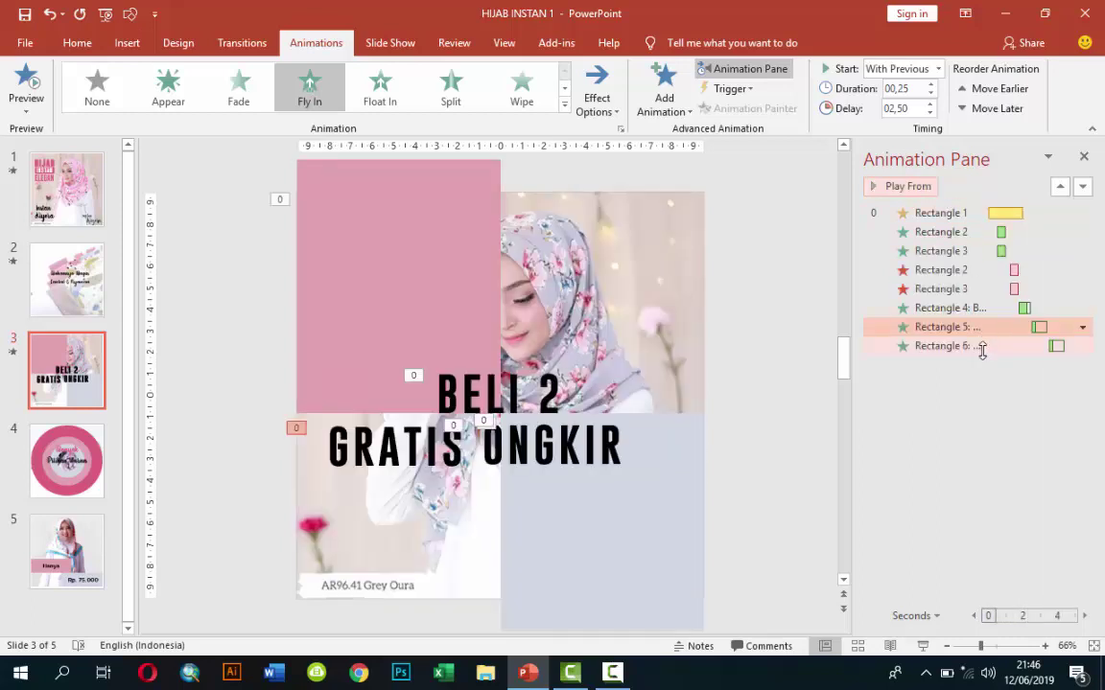
pyautogui.click(982, 347)
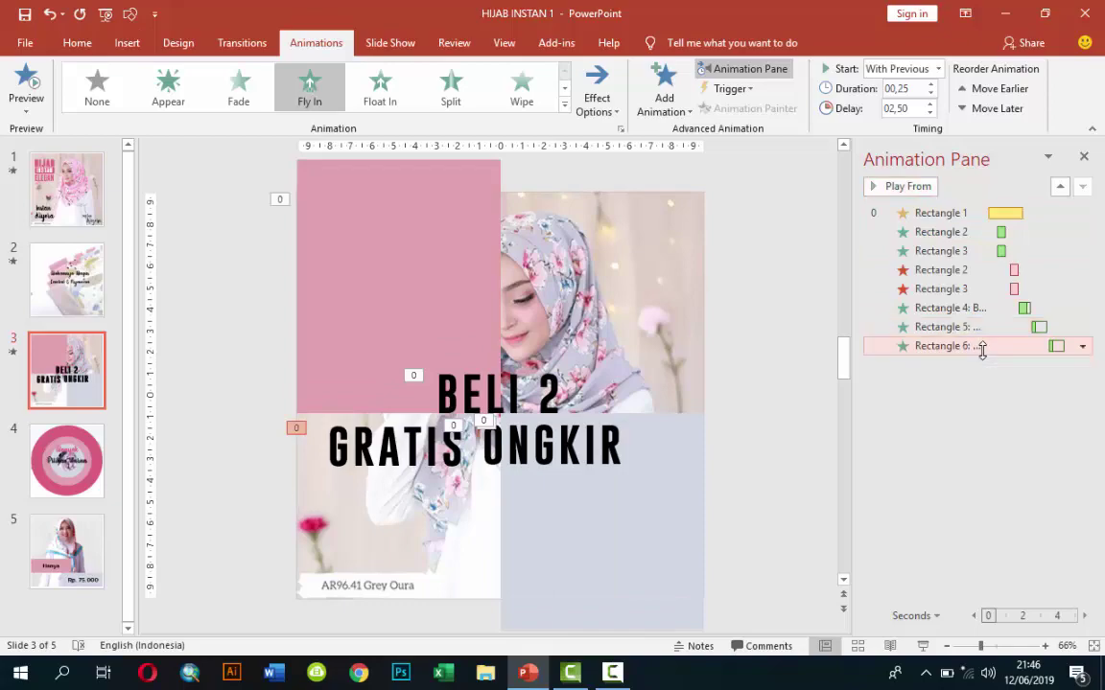
pyautogui.click(920, 647)
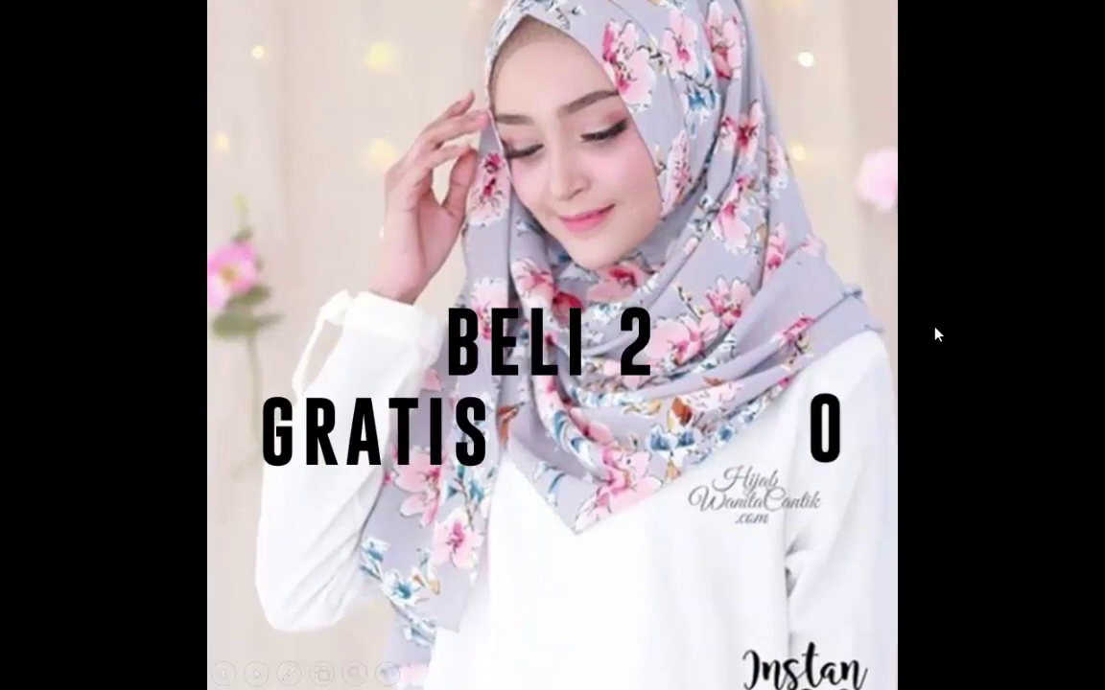
pyautogui.press('Escape')
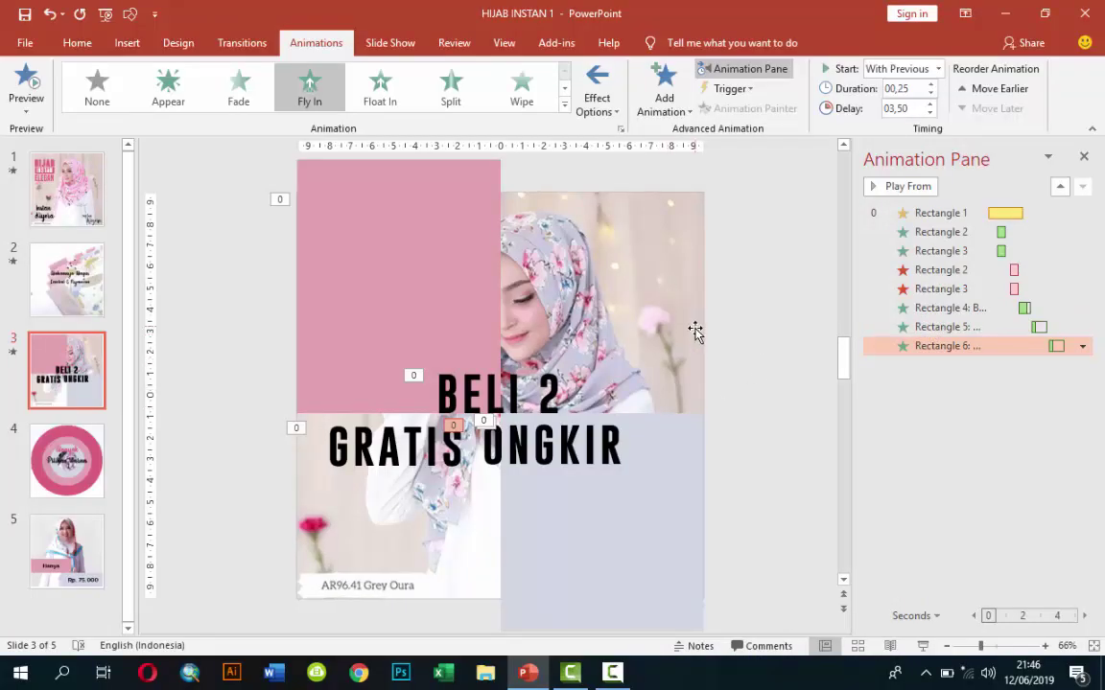
pyautogui.click(634, 315)
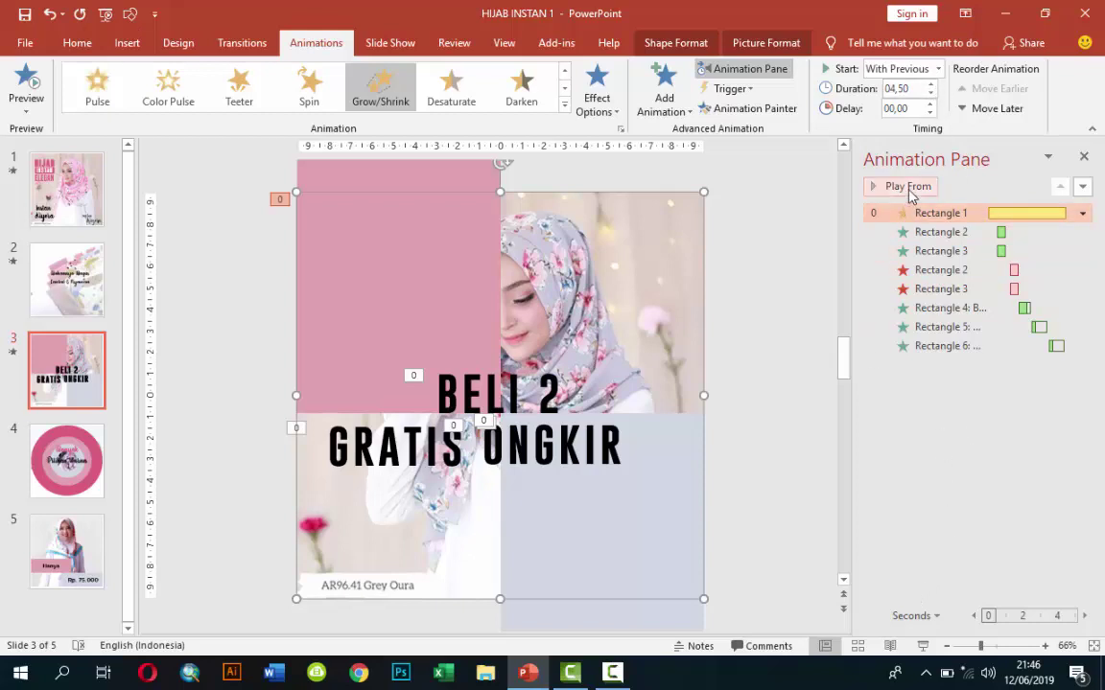
# After a preview, nudge ONGKIR and GRATIS slightly right and save HIJAB INSTAN 1.pptx.
pyautogui.click(909, 191)
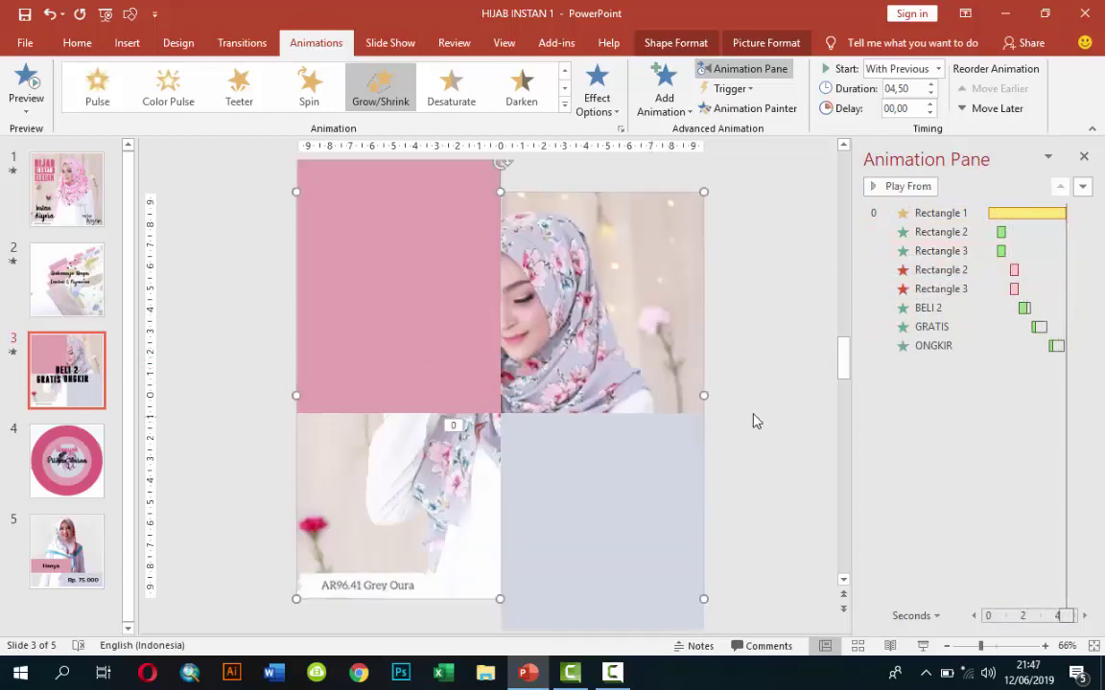
pyautogui.click(591, 470)
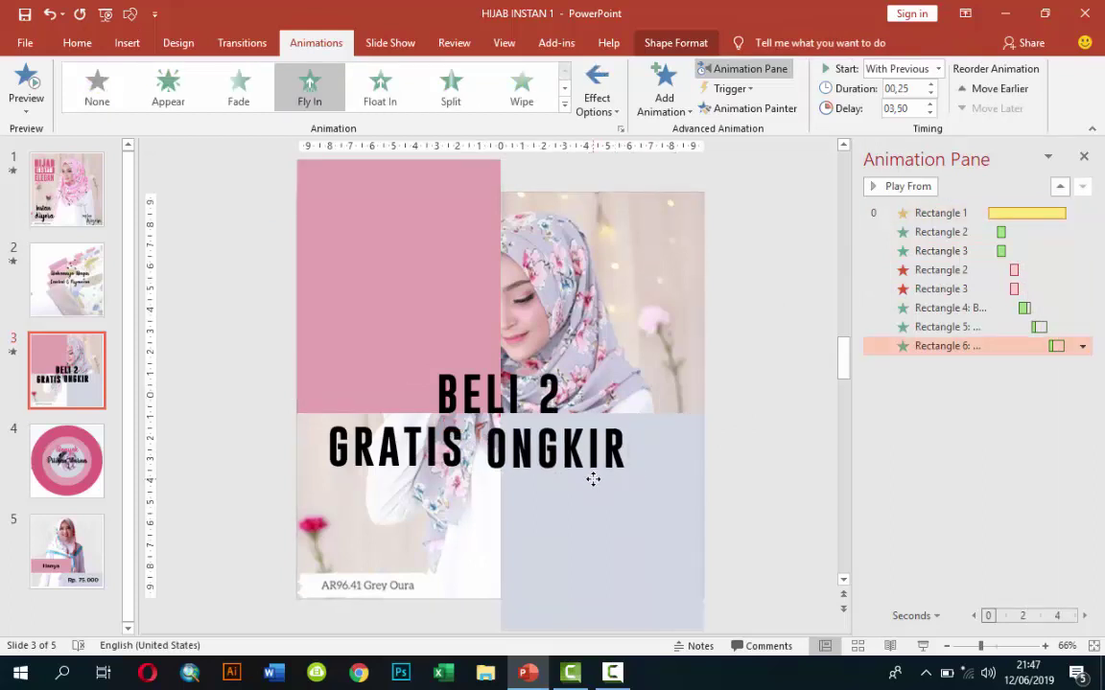
pyautogui.moveTo(592, 479); pyautogui.dragTo(599, 478)
pyautogui.click(440, 473)
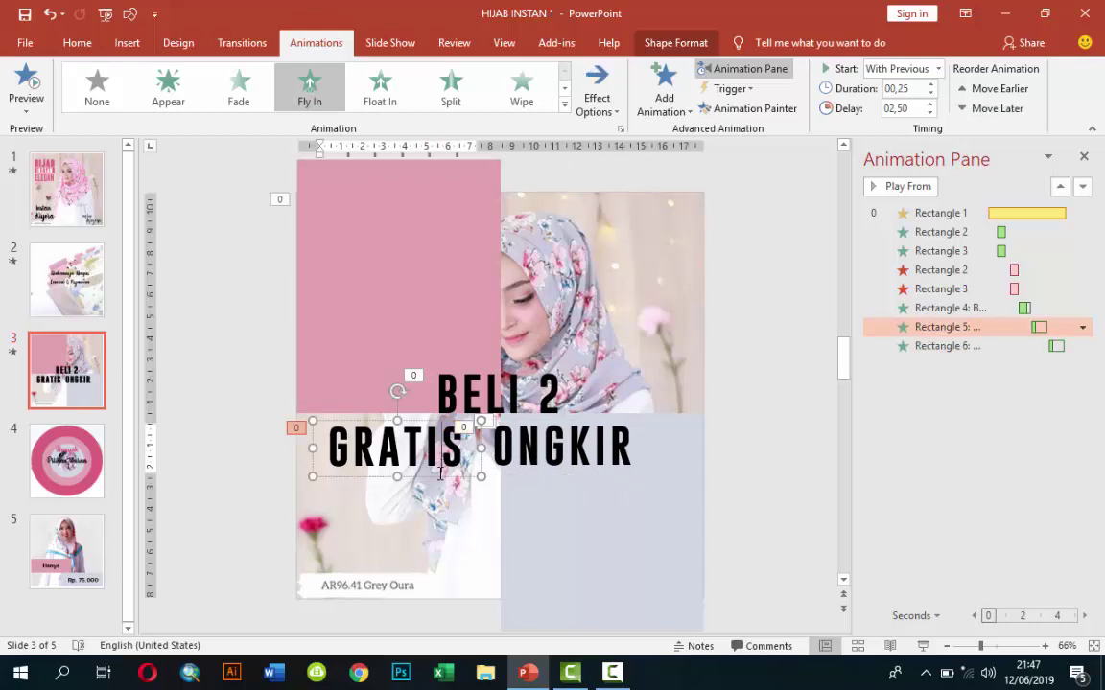
pyautogui.moveTo(439, 479); pyautogui.dragTo(450, 476)
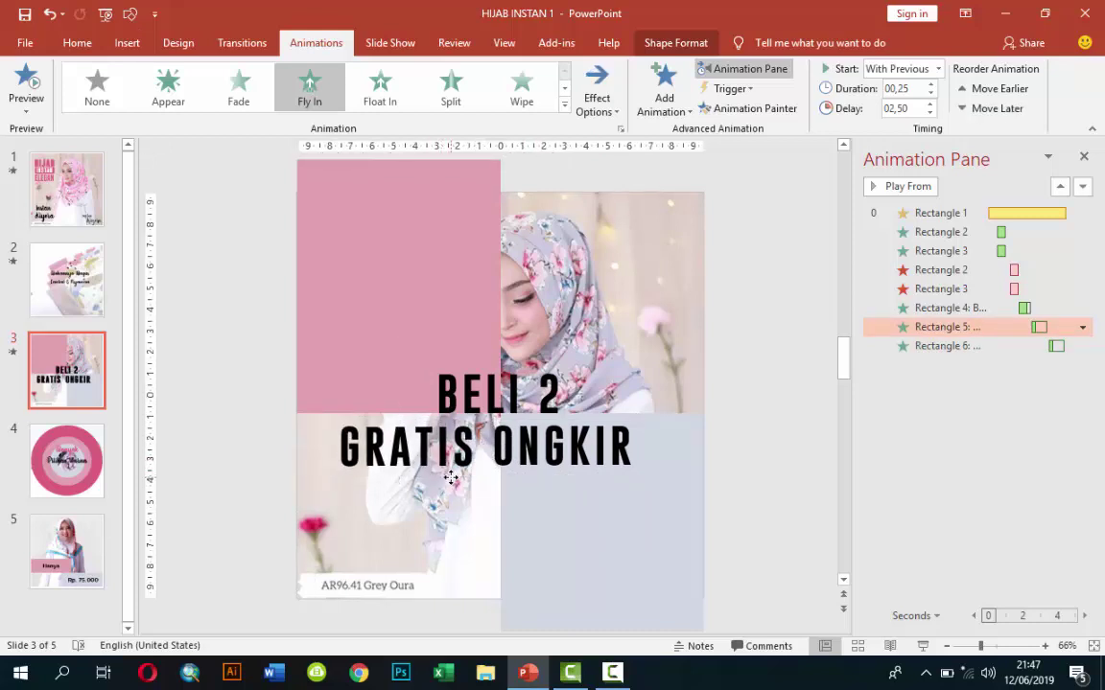
pyautogui.click(772, 370)
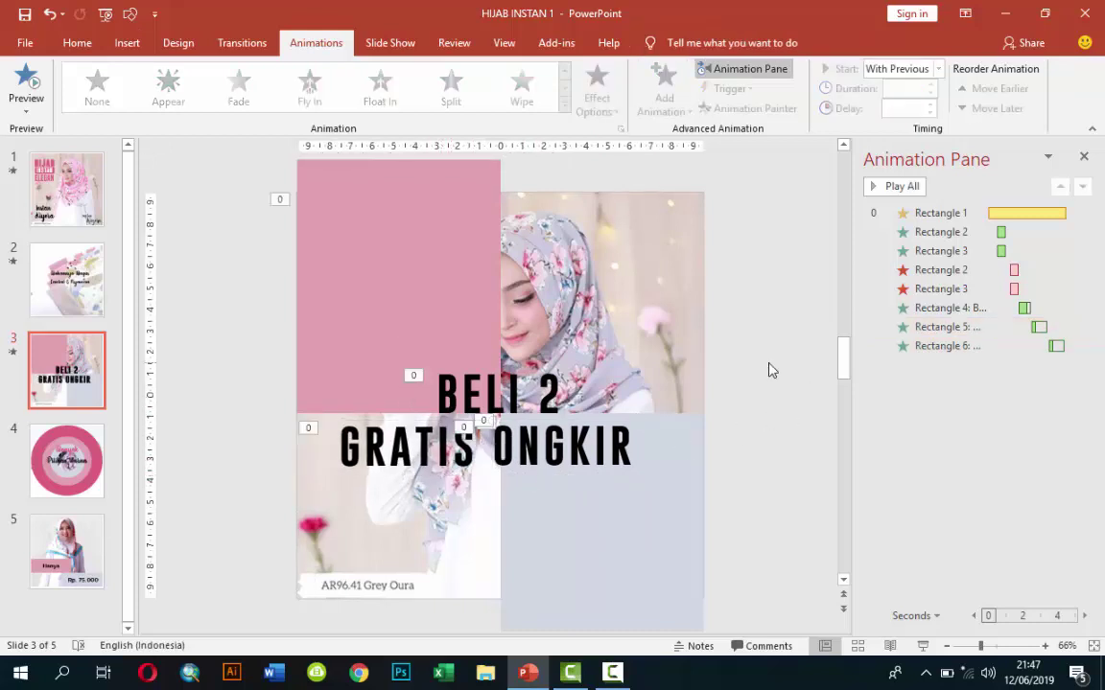
pyautogui.hotkey('ctrl', 's')
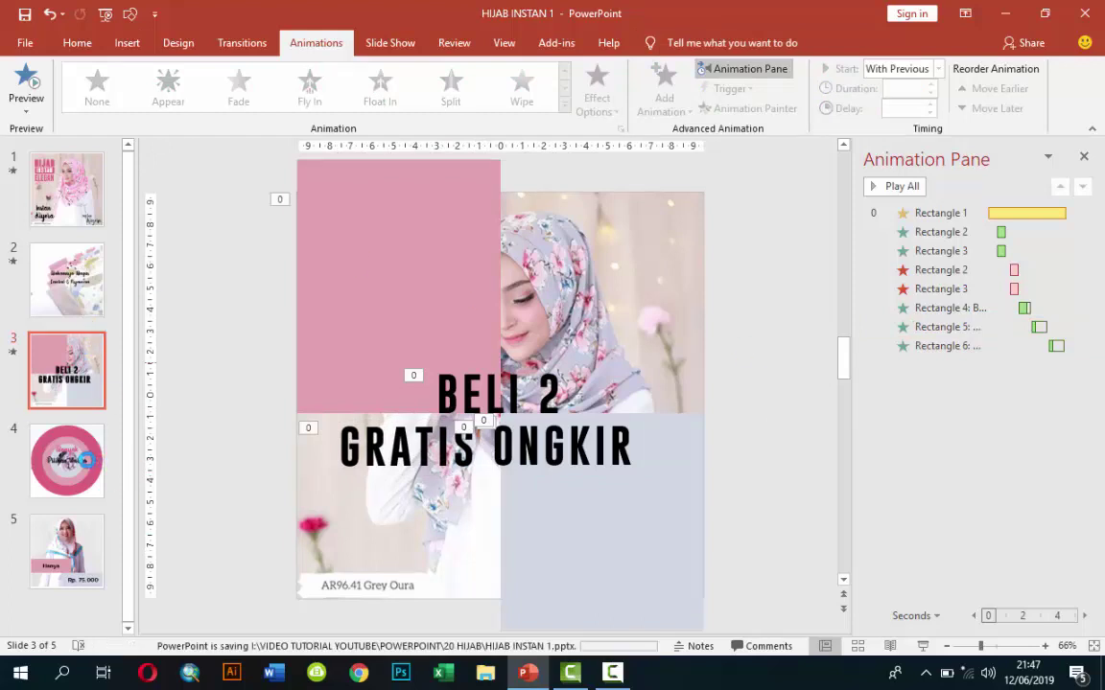
# Go to slide 4 and select its background picture.
pyautogui.click(84, 461)
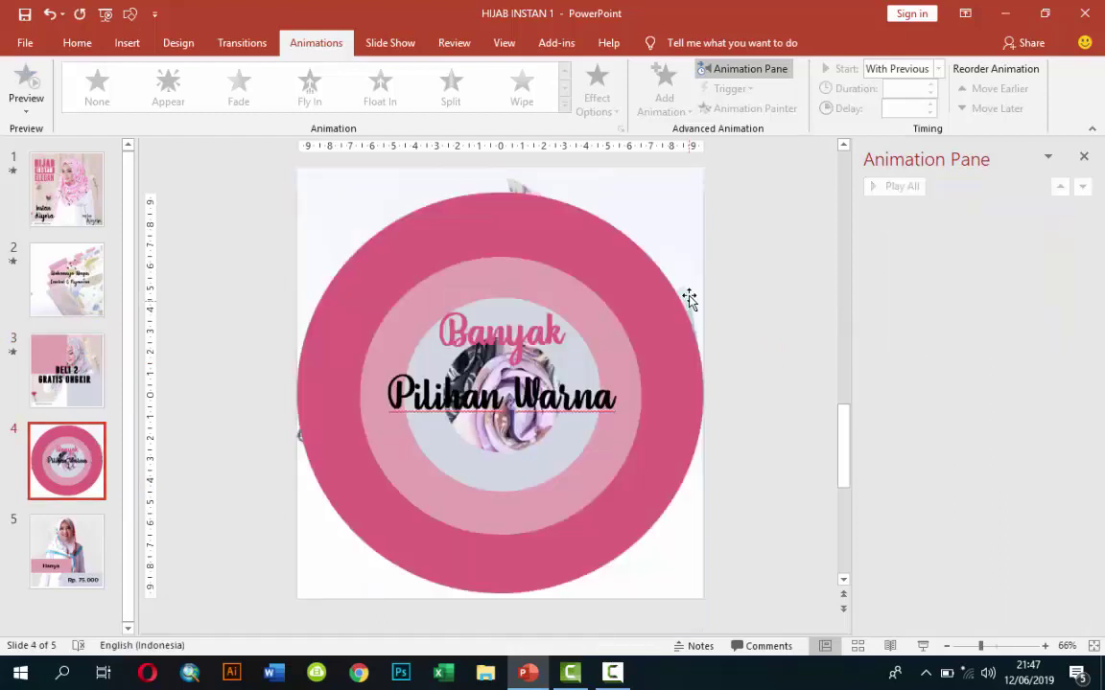
pyautogui.click(638, 208)
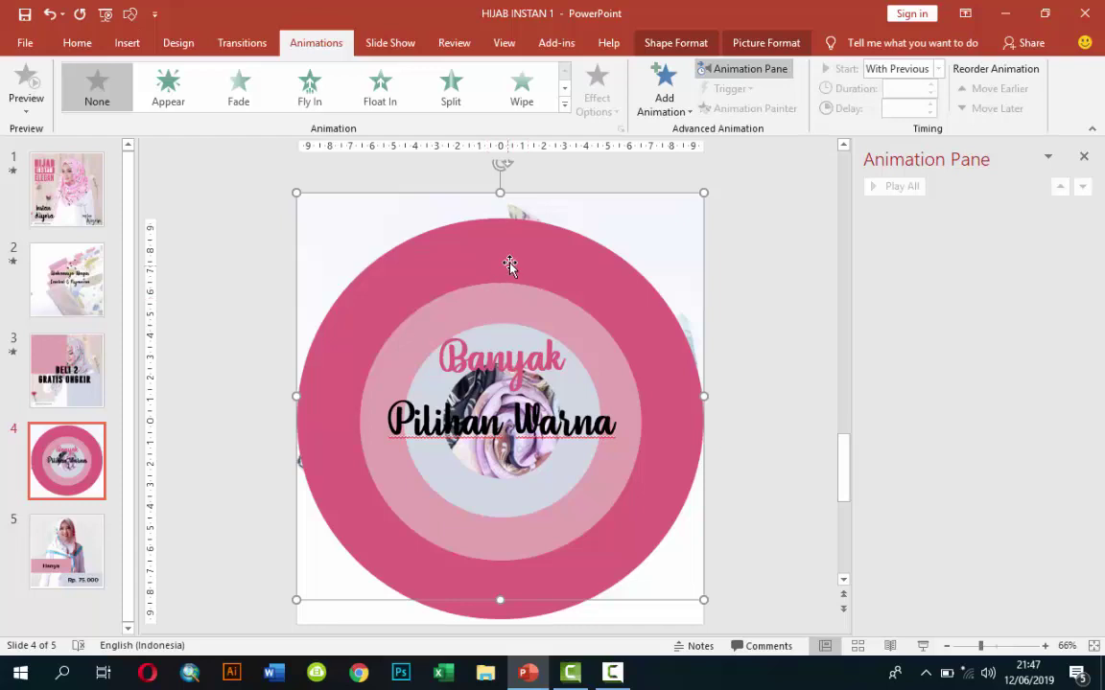
pyautogui.scroll(-1, 494, 290)
pyautogui.click(524, 320)
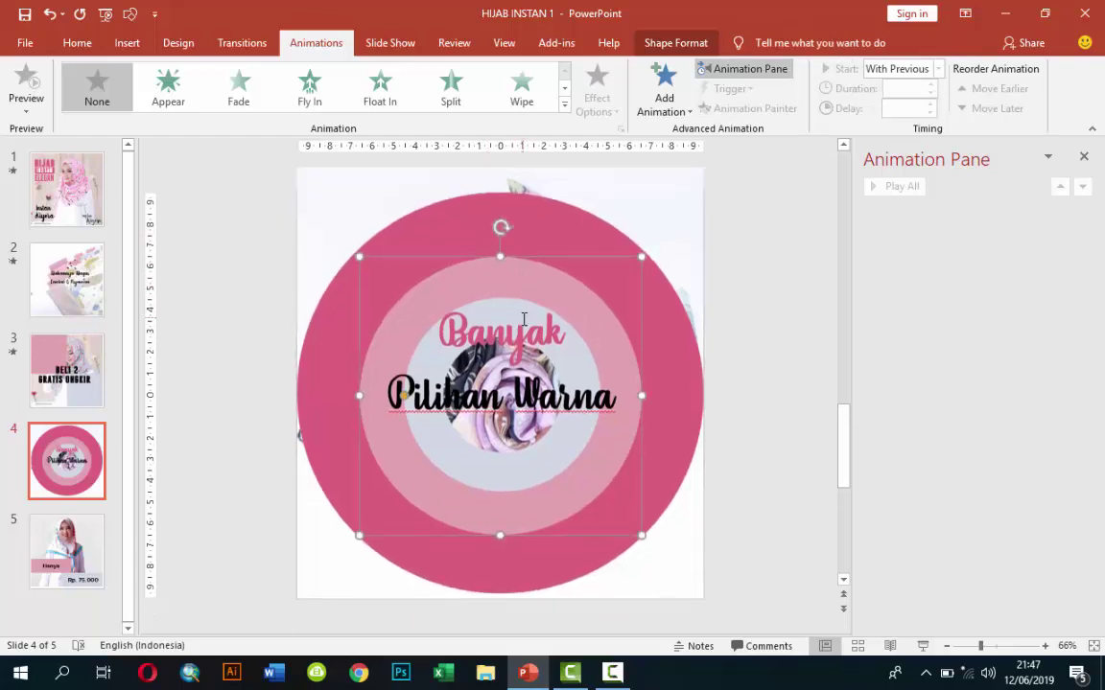
pyautogui.click(567, 367)
pyautogui.click(605, 375)
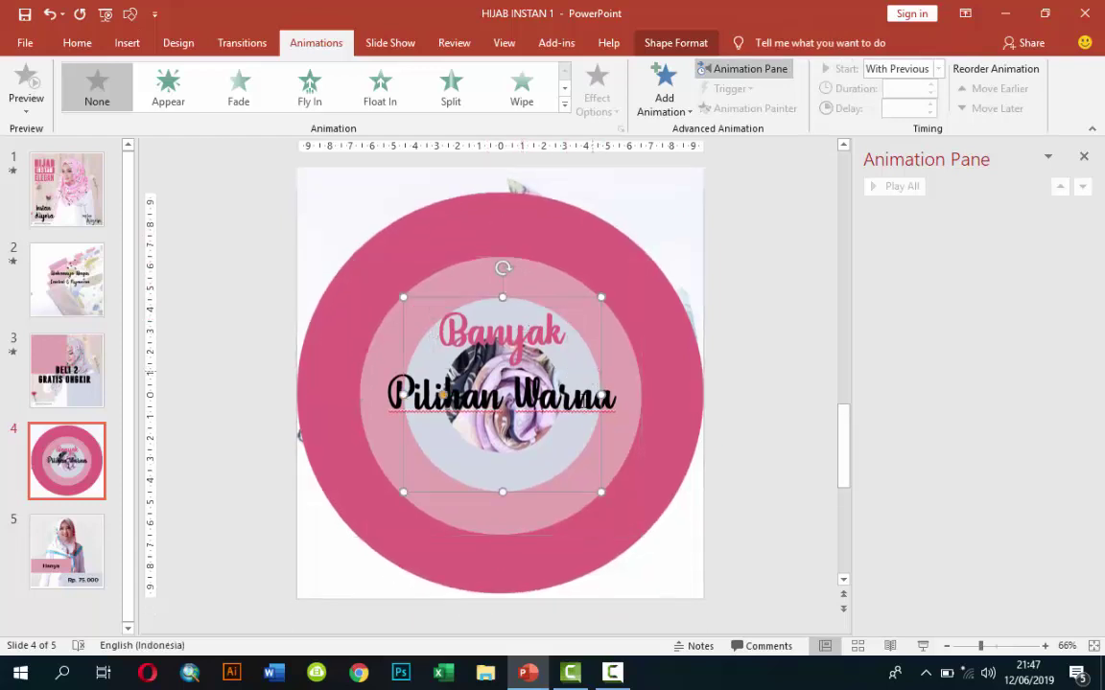
pyautogui.click(535, 341)
pyautogui.click(575, 413)
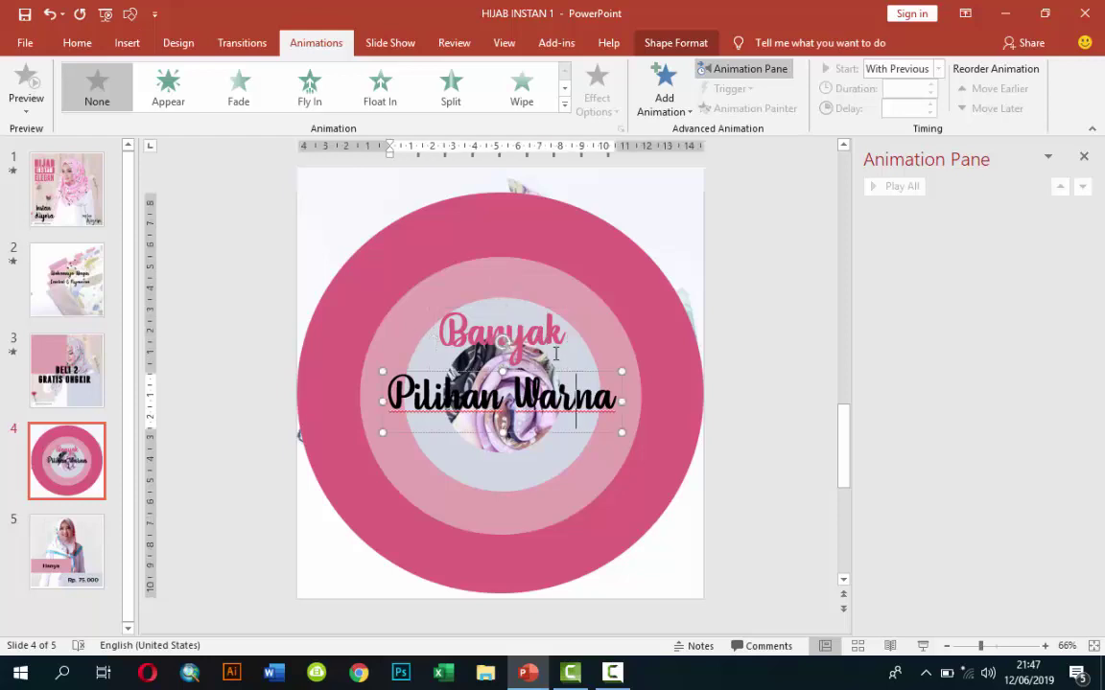
pyautogui.click(676, 230)
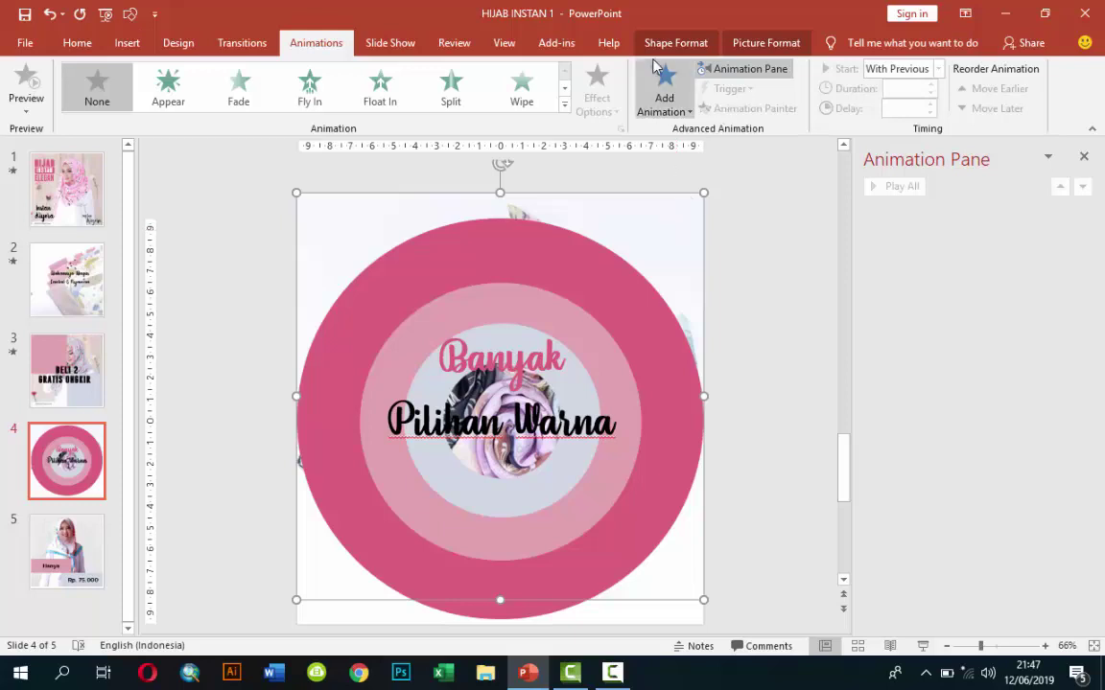
# Add a Grow/Shrink emphasis to the background picture, starting With Previous.
pyautogui.click(664, 88)
pyautogui.click(950, 316)
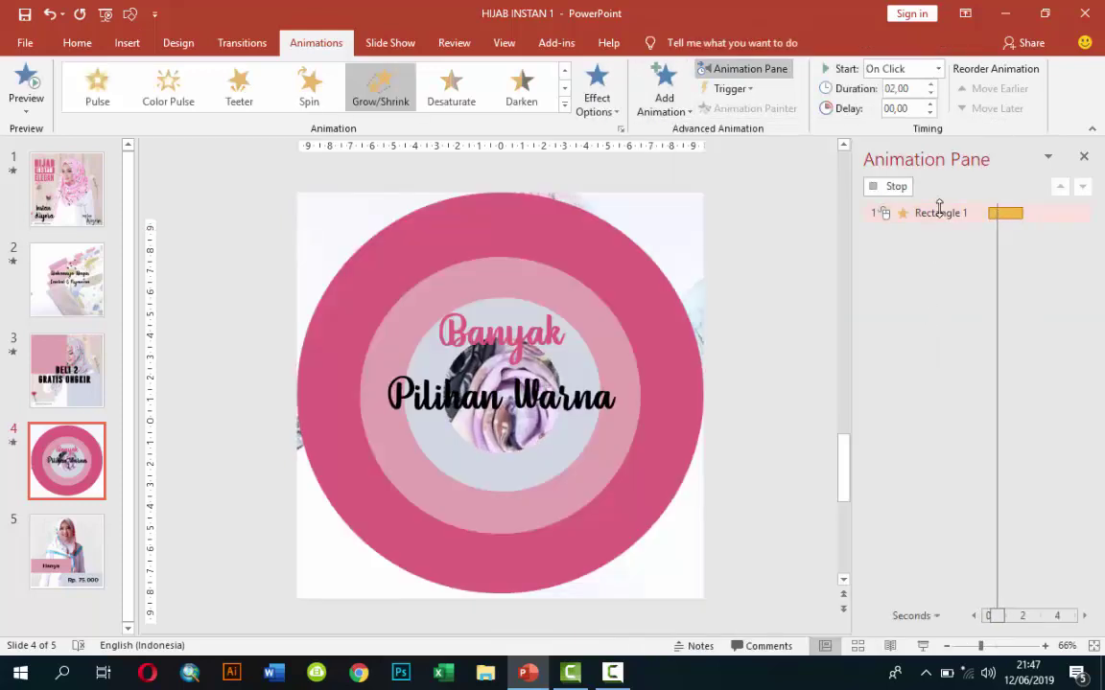
pyautogui.click(883, 187)
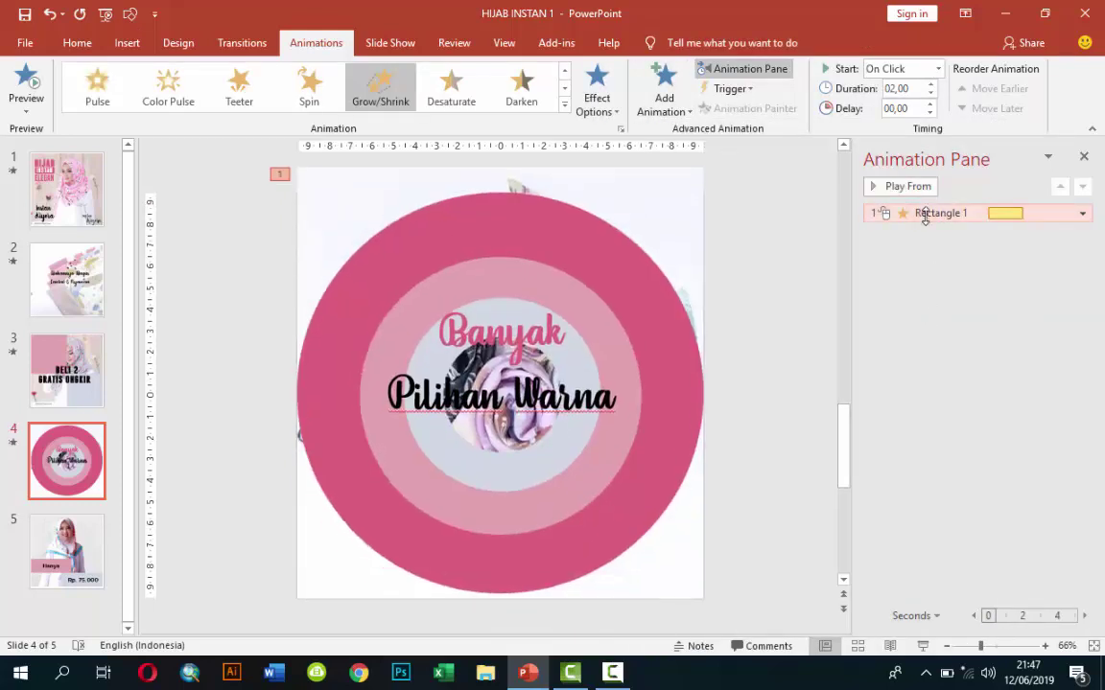
pyautogui.click(937, 69)
pyautogui.click(930, 105)
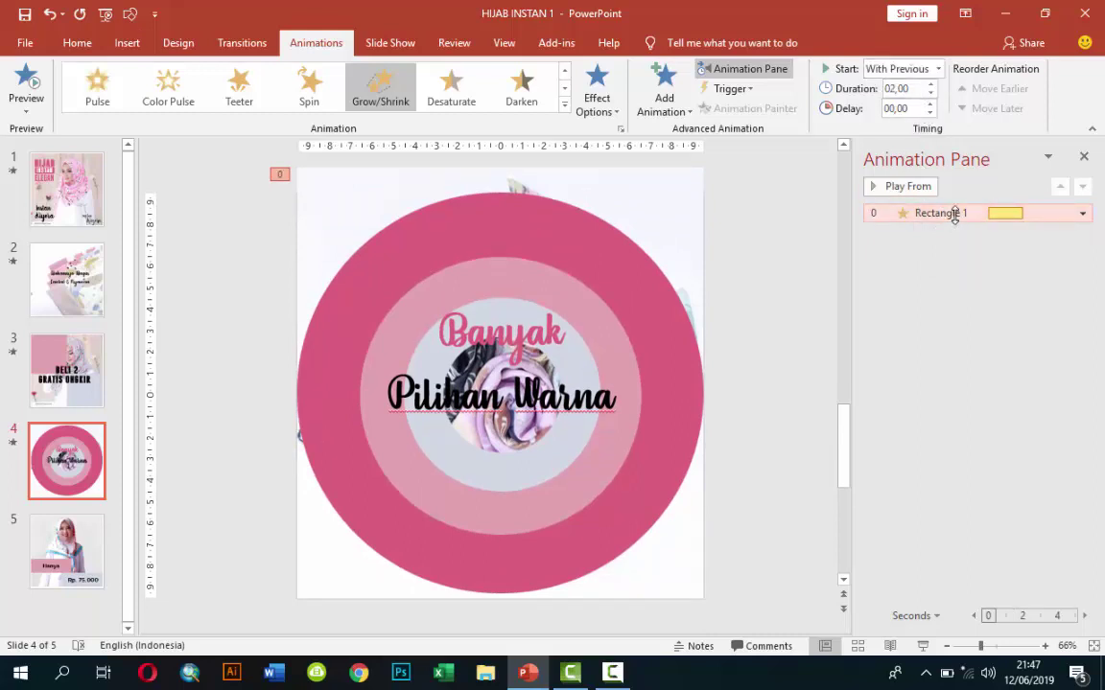
# Set the Grow/Shrink effect size to a custom 130%.
pyautogui.click(1081, 213)
pyautogui.click(993, 294)
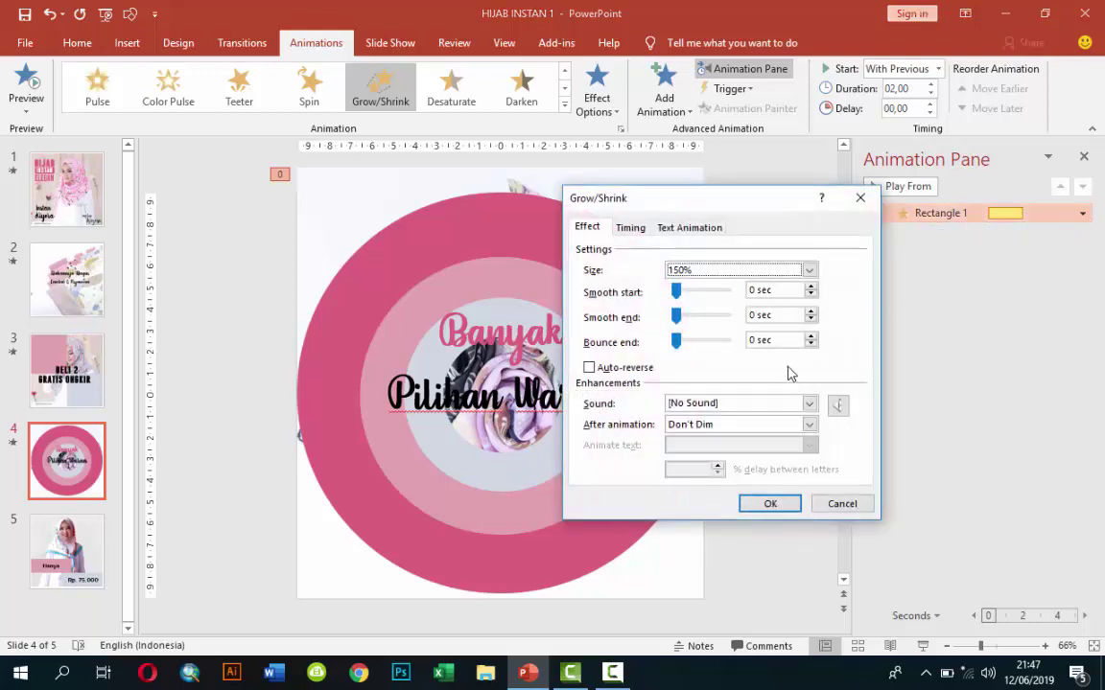
pyautogui.click(696, 272)
pyautogui.click(750, 368)
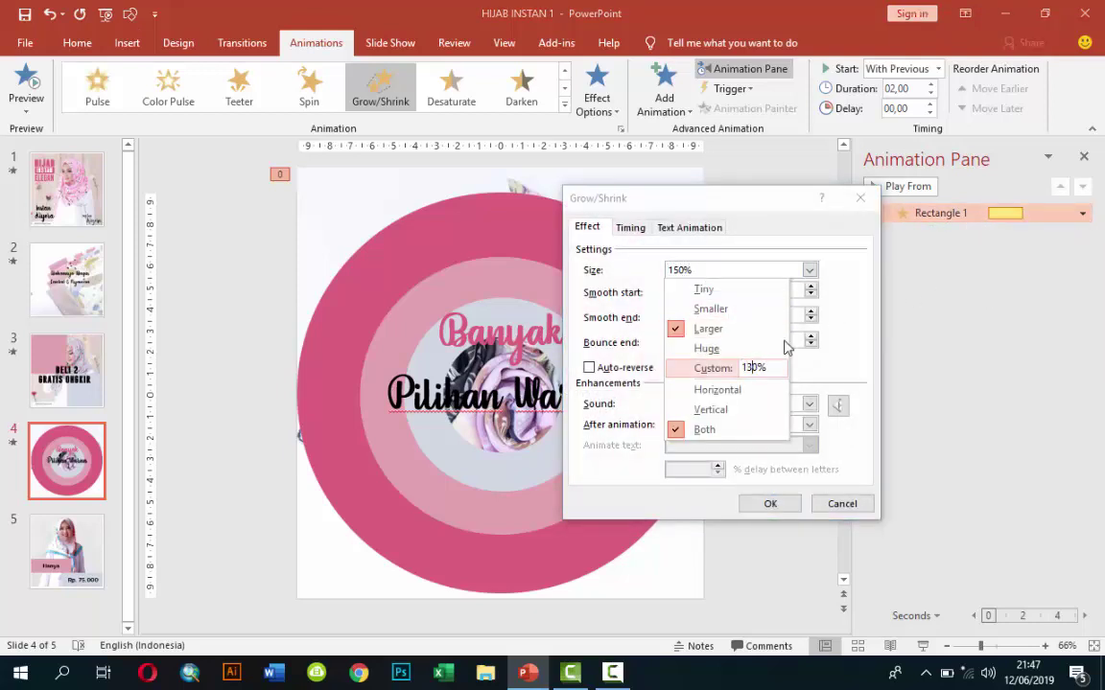
pyautogui.press('Return')
pyautogui.click(807, 382)
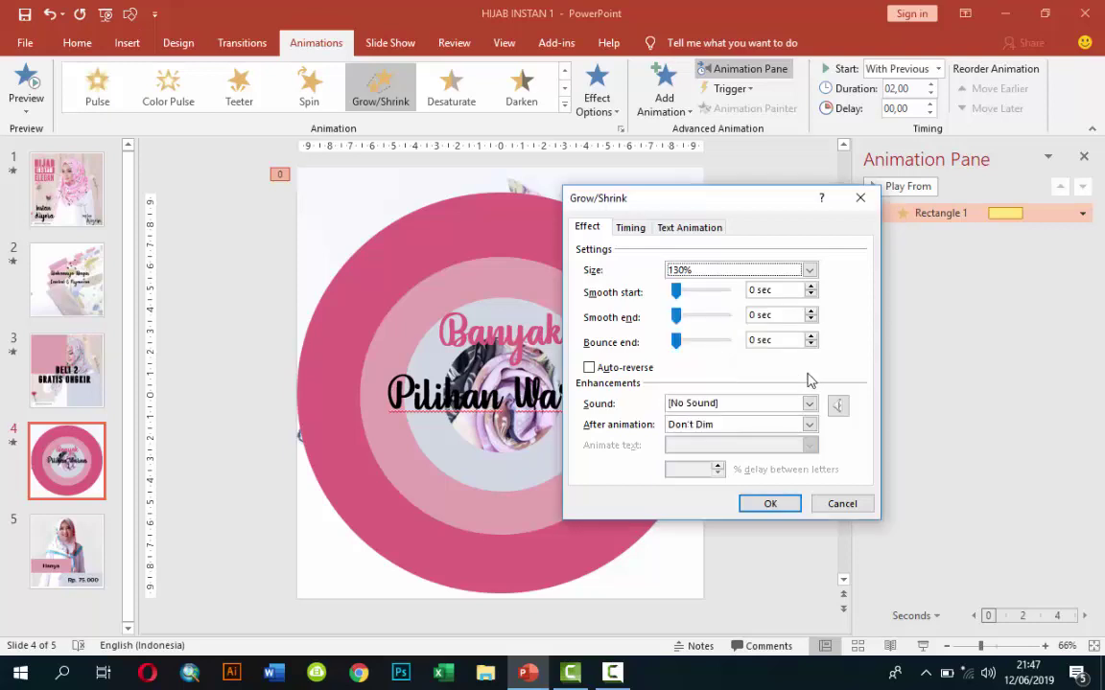
pyautogui.click(754, 504)
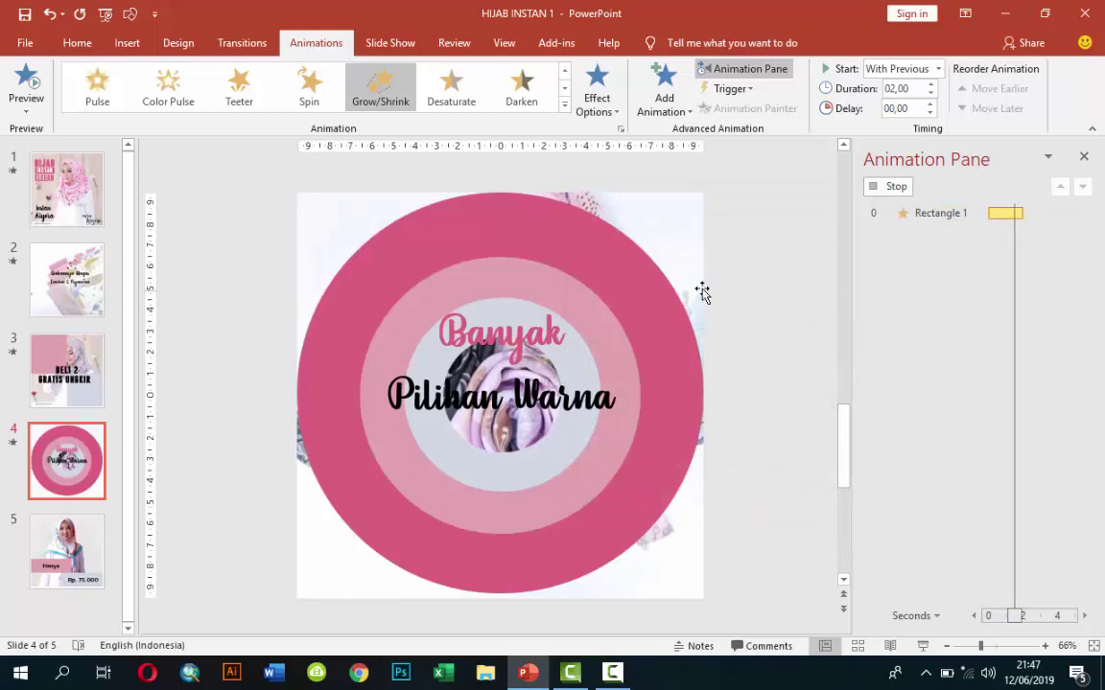
# Give the outer ring a Basic Zoom entrance, With Previous, lasting 0.25 seconds.
pyautogui.click(620, 251)
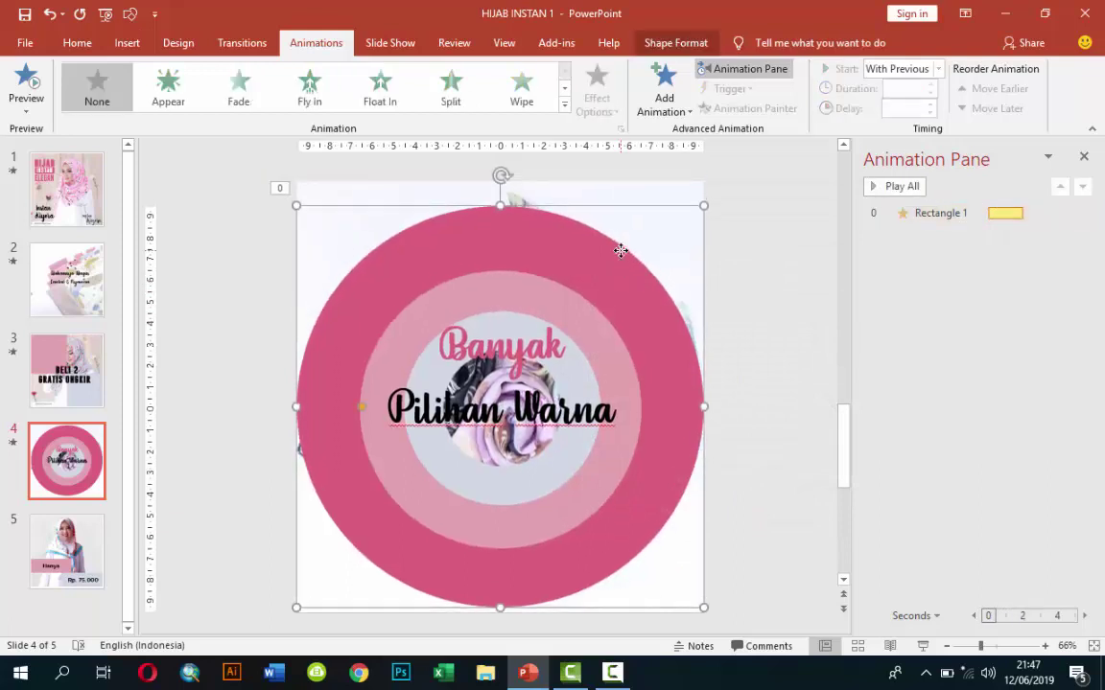
pyautogui.click(663, 91)
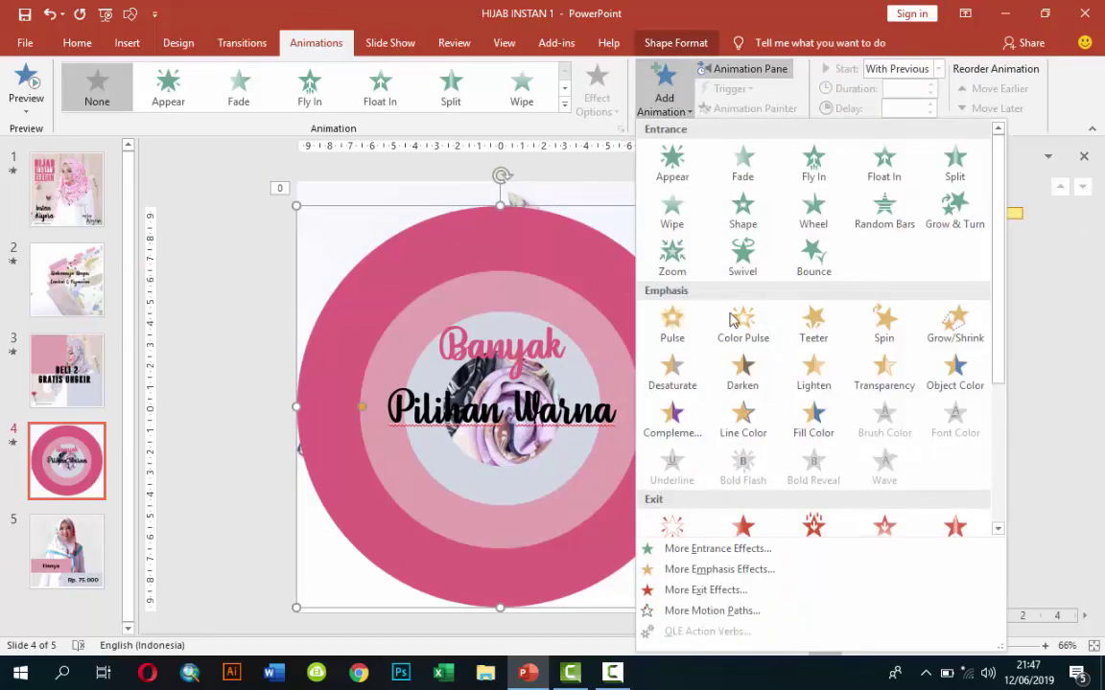
pyautogui.click(700, 548)
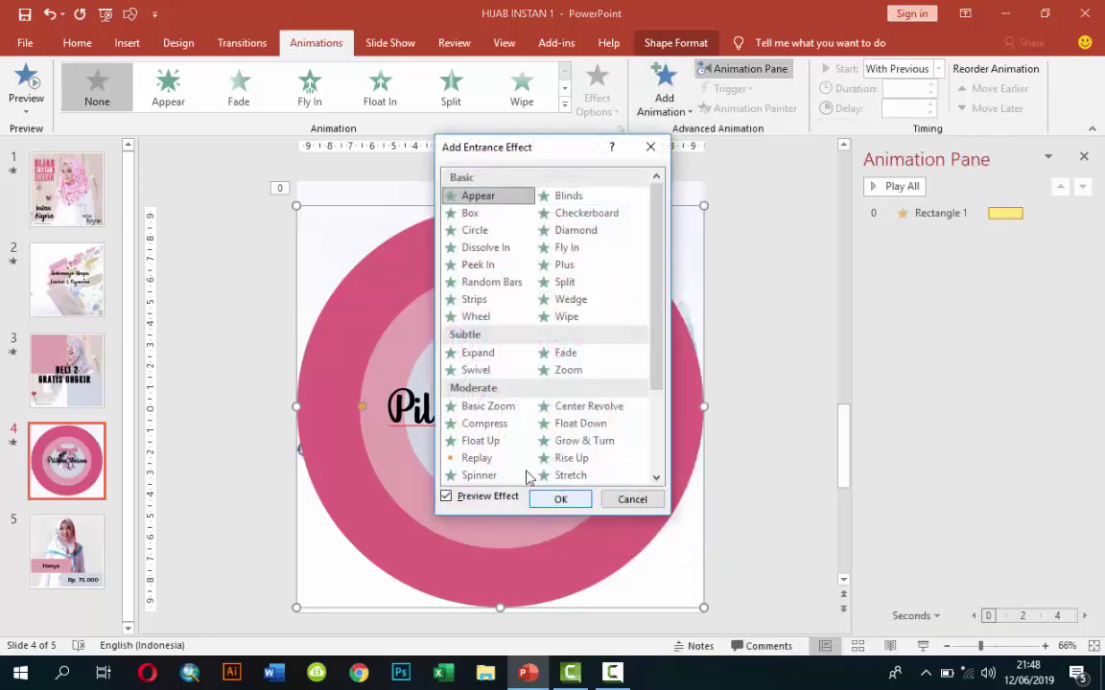
pyautogui.click(491, 409)
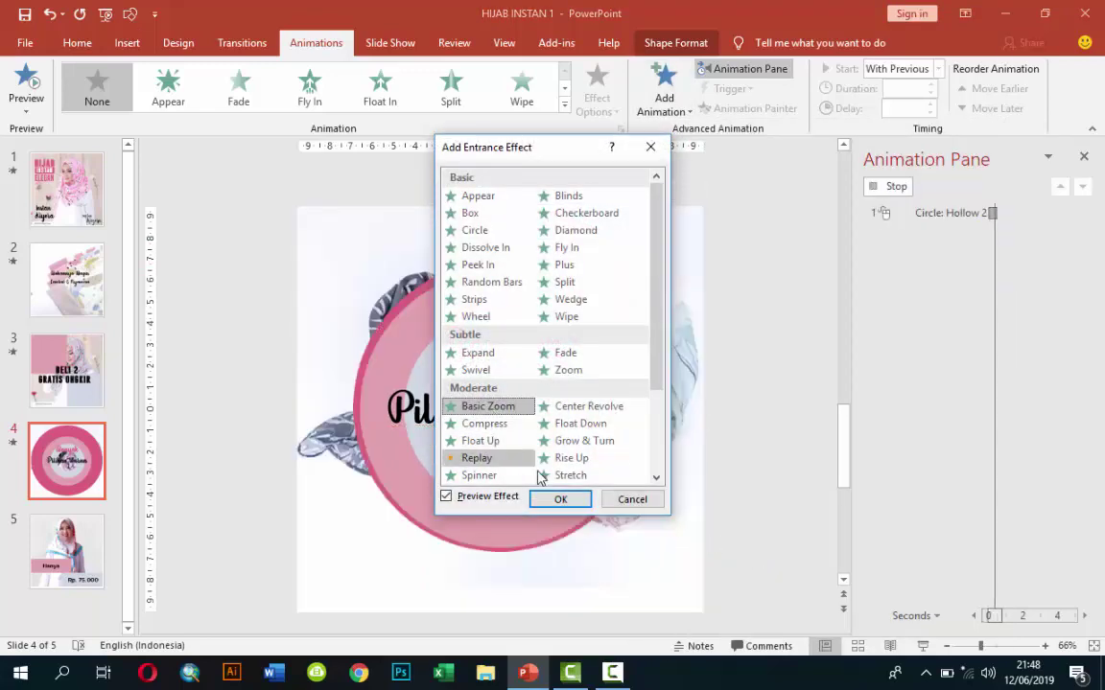
pyautogui.click(559, 500)
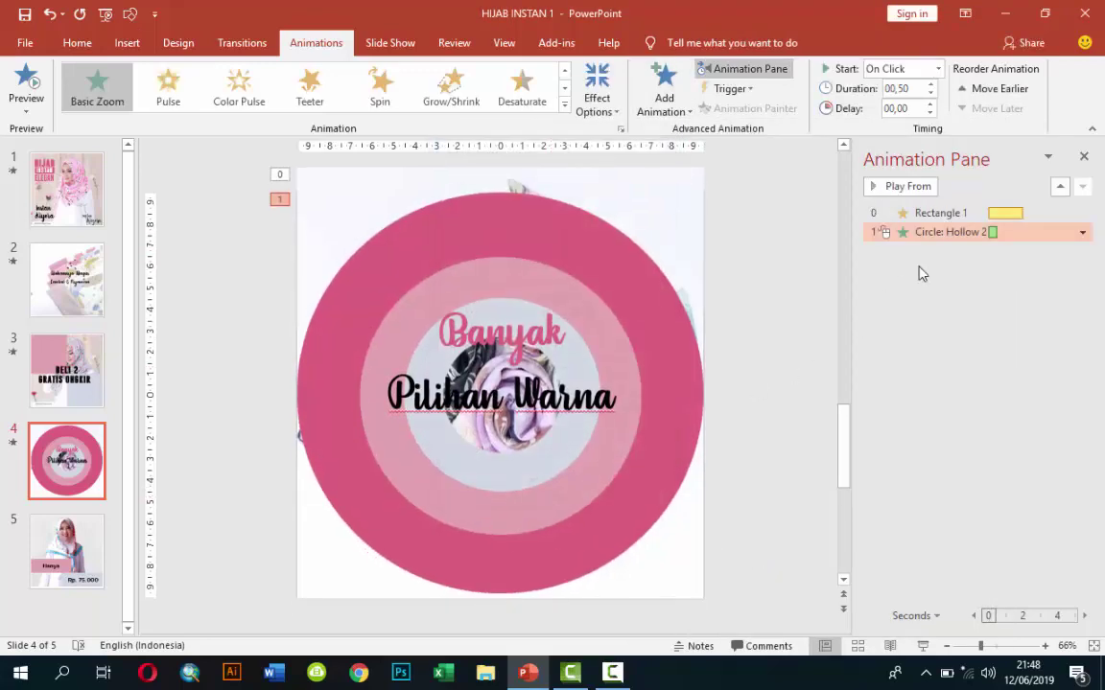
pyautogui.click(901, 68)
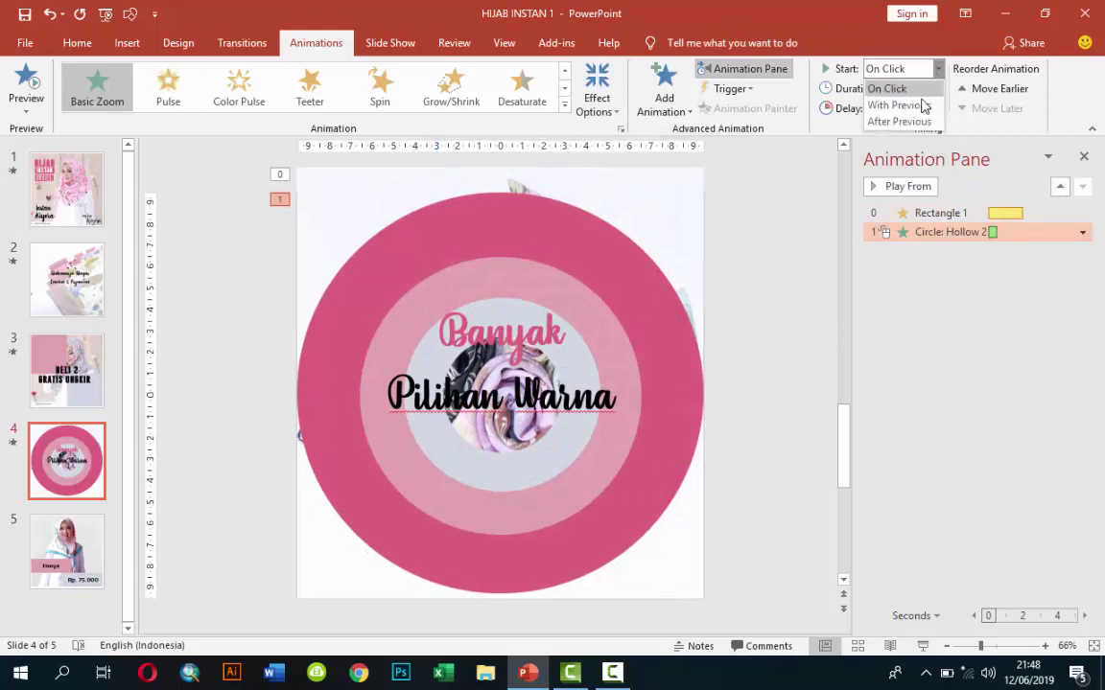
pyautogui.click(921, 103)
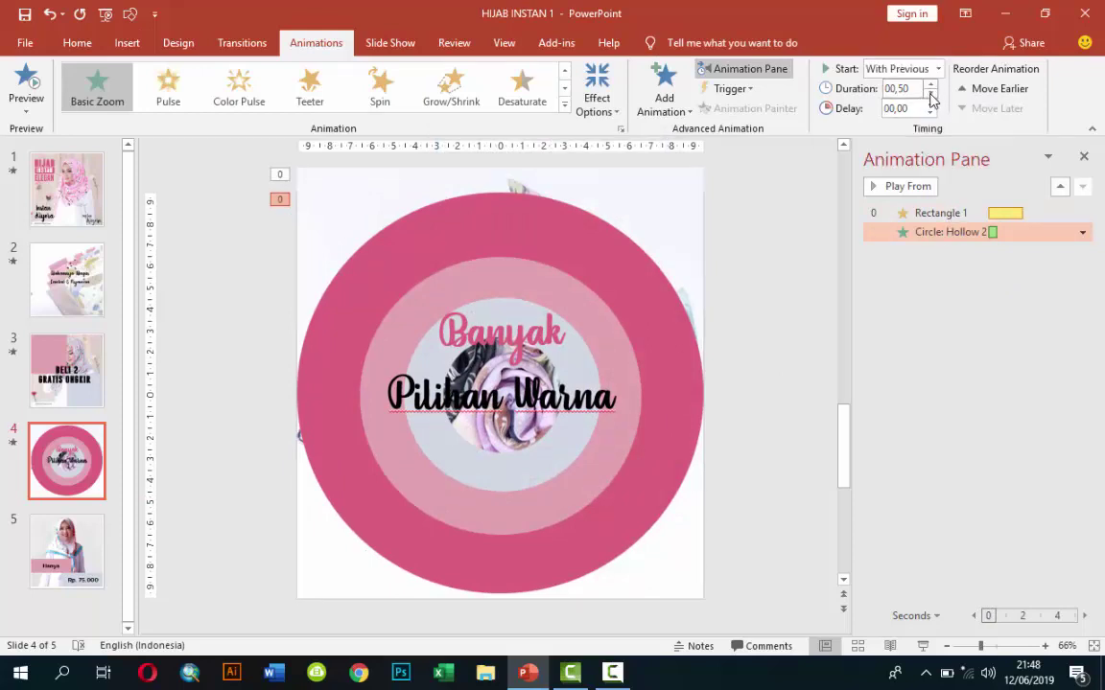
pyautogui.click(930, 94)
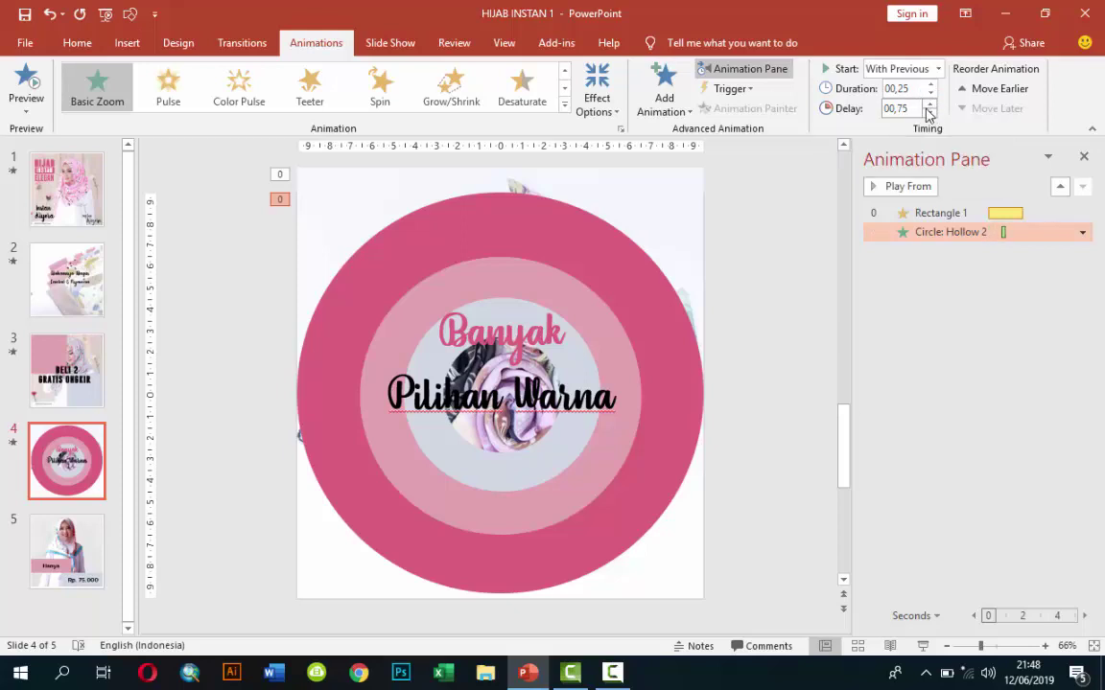
# Copy the outer ring's zoom onto the middle ring with a 1.00-second delay.
pyautogui.click(642, 301)
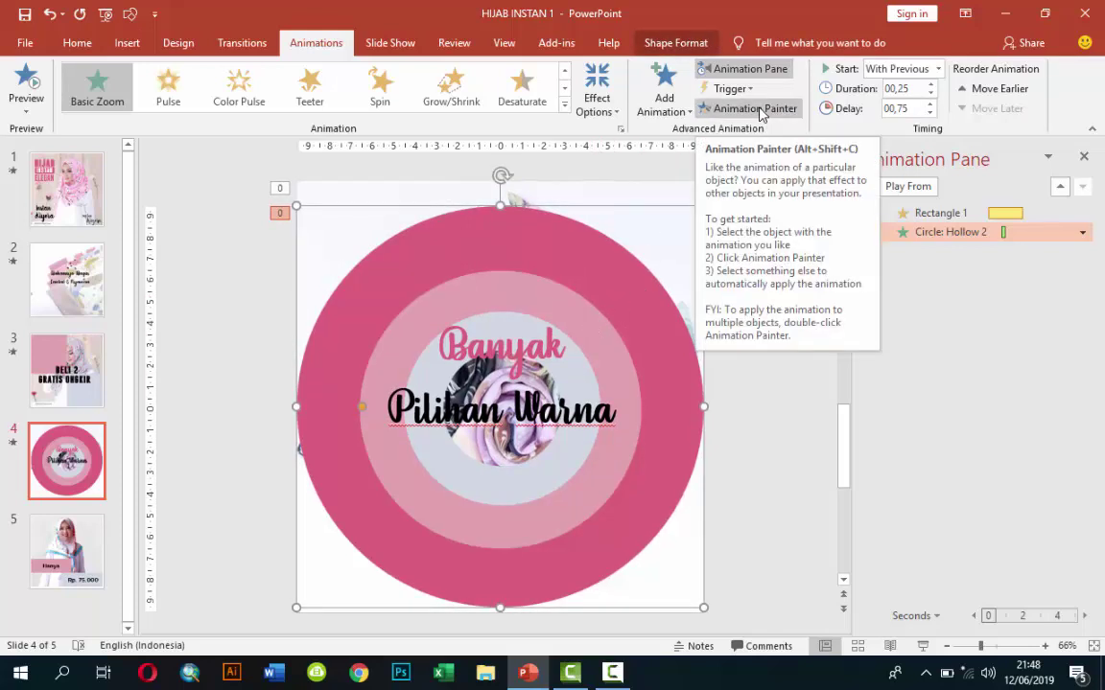
pyautogui.click(755, 109)
pyautogui.click(594, 348)
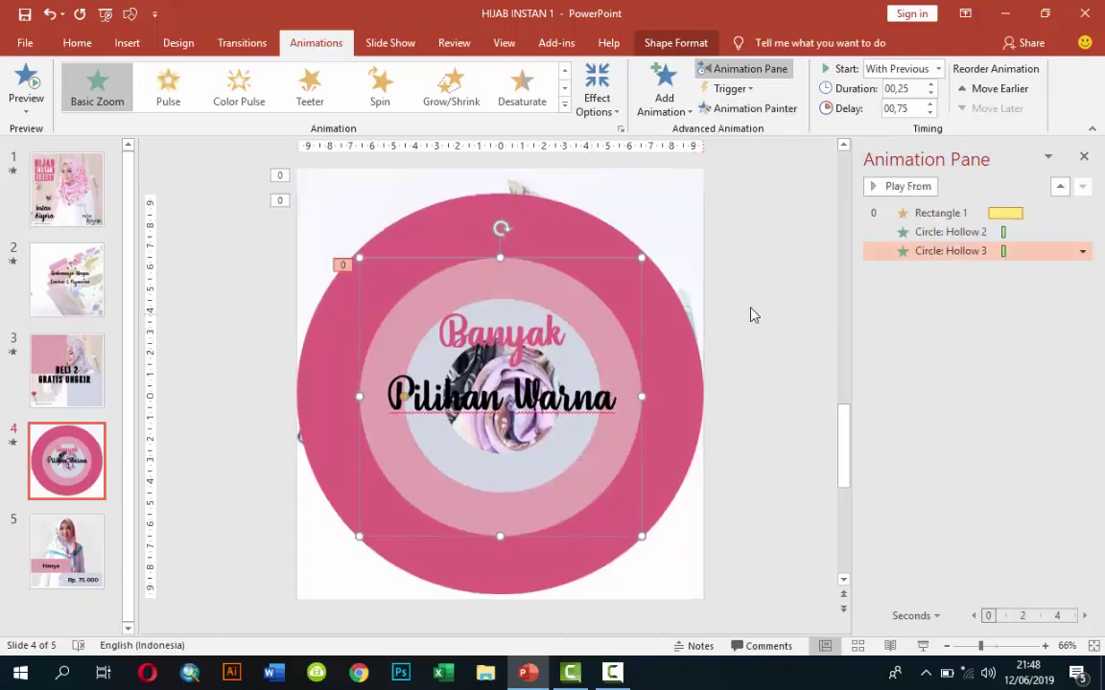
pyautogui.click(929, 103)
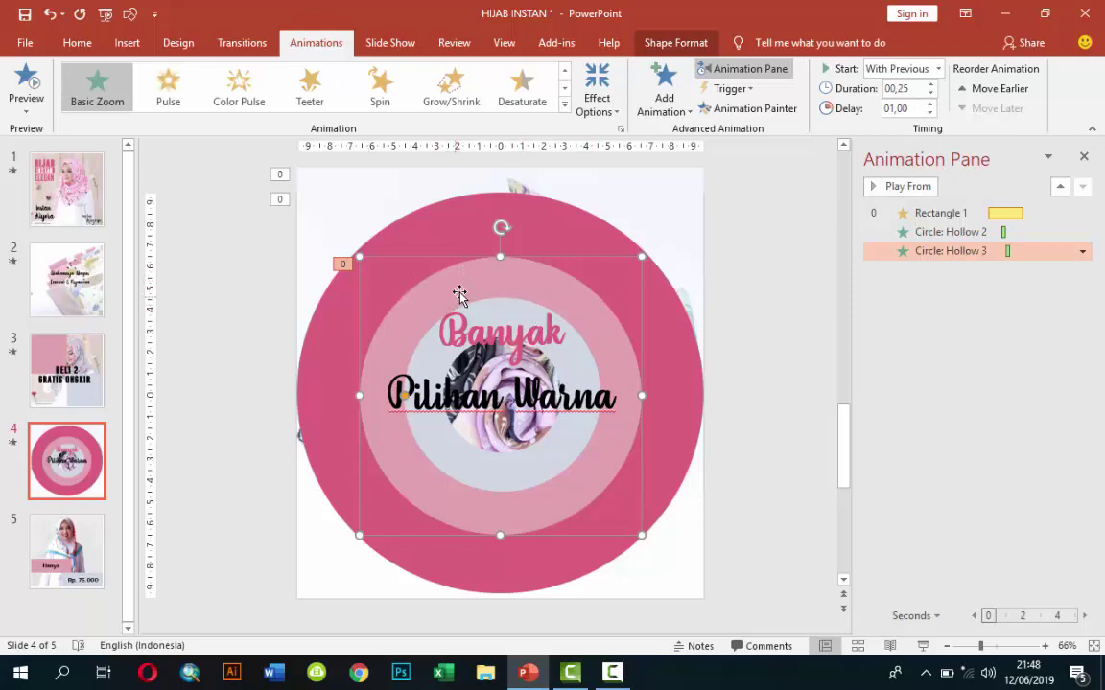
# Copy the zoom onto the innermost ring with a 1.25-second delay and preview.
pyautogui.click(528, 219)
pyautogui.click(530, 281)
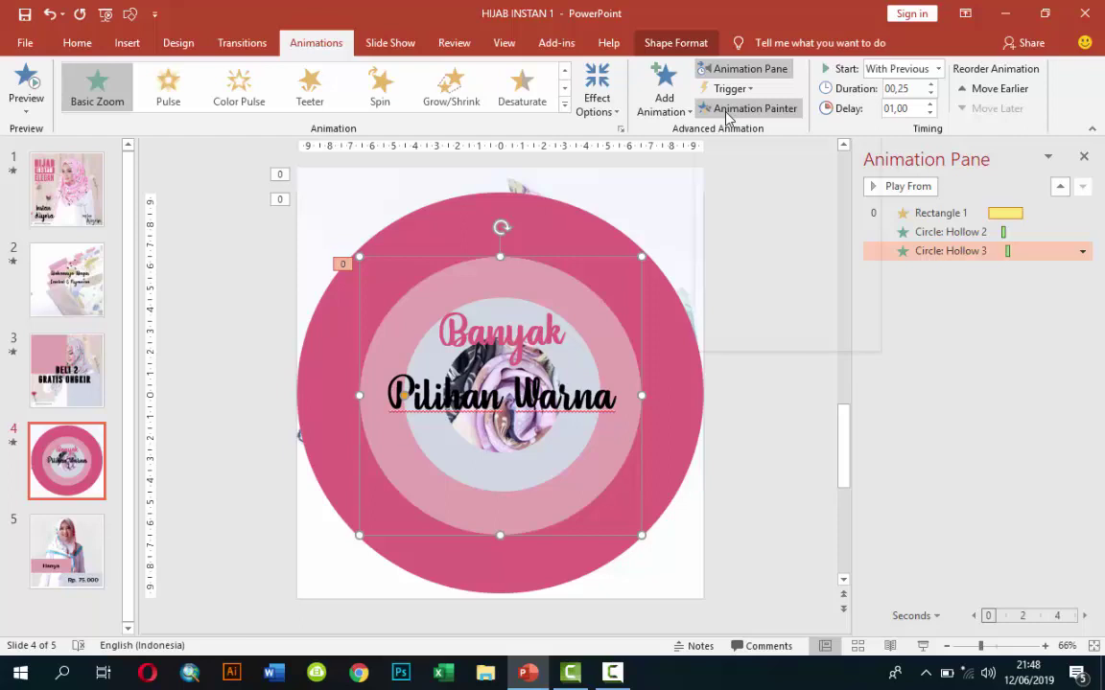
pyautogui.click(589, 372)
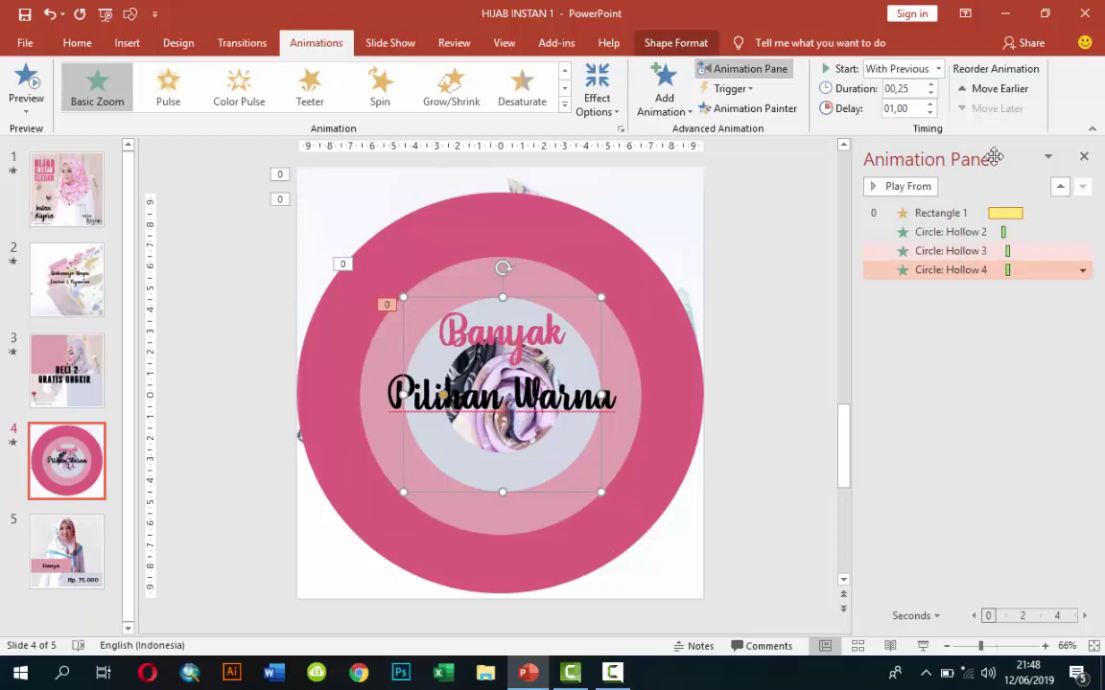
pyautogui.click(929, 106)
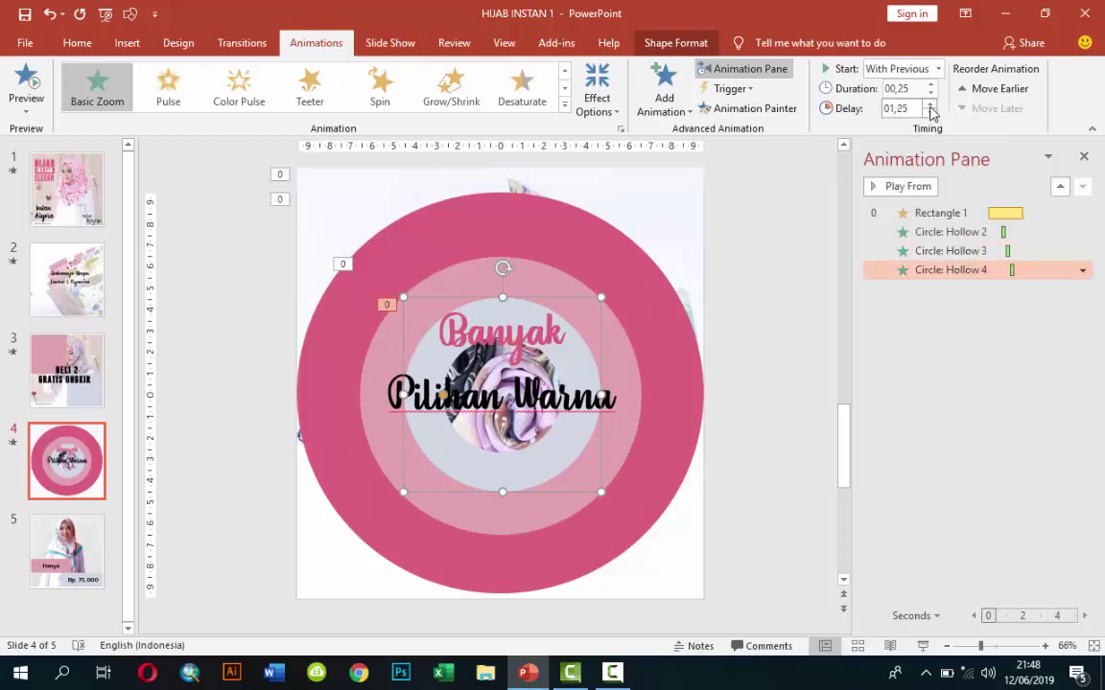
pyautogui.click(910, 186)
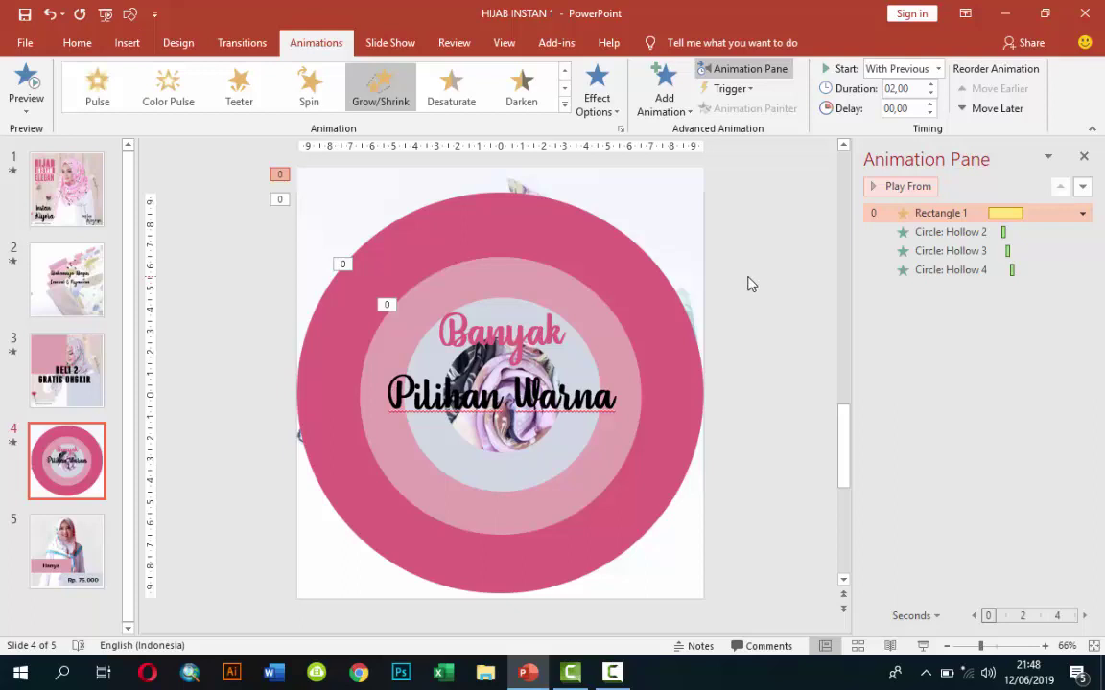
pyautogui.click(663, 303)
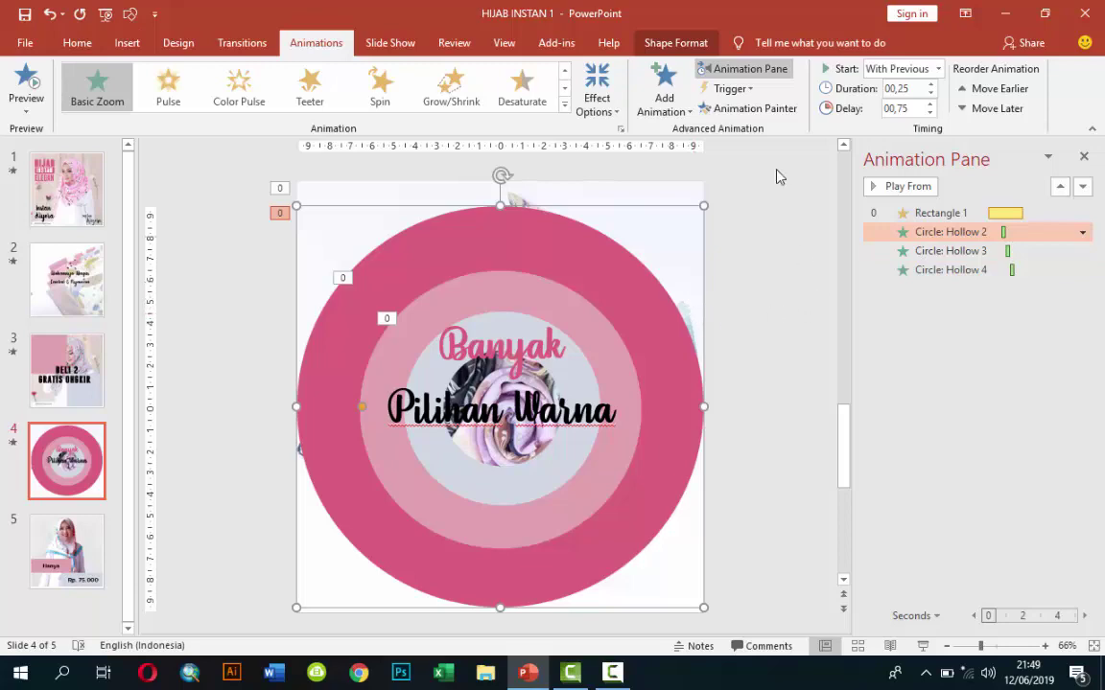
# Give the outer ring a Disappear exit, With Previous, with an increased delay.
pyautogui.click(663, 90)
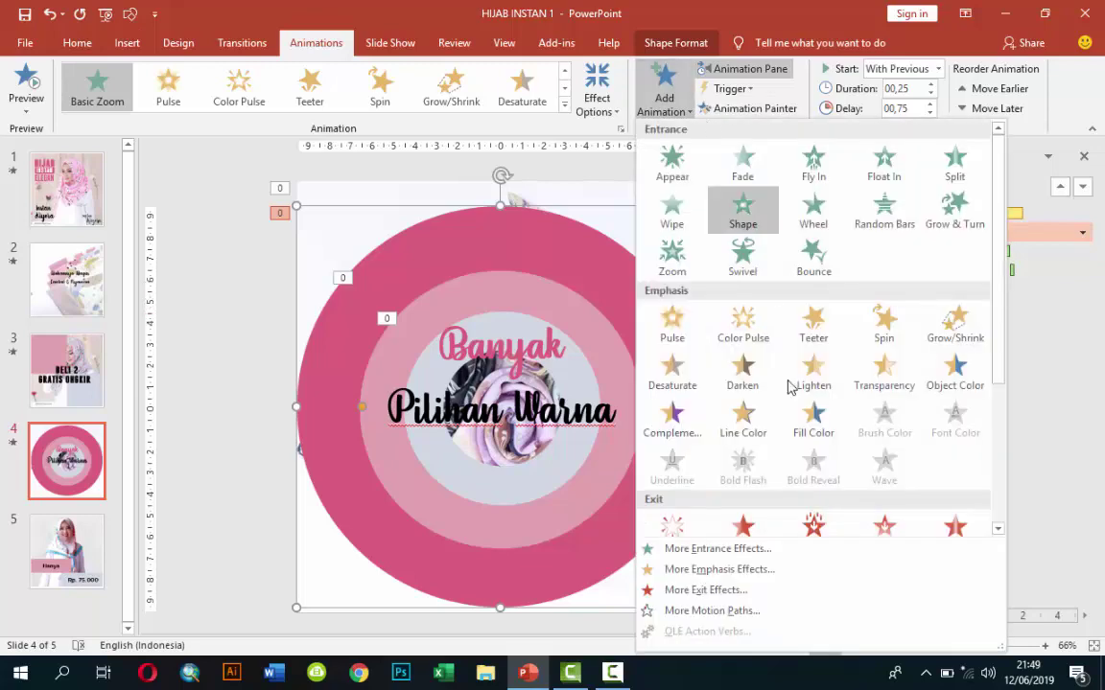
pyautogui.scroll(-3, 863, 498)
pyautogui.scroll(-3, 880, 523)
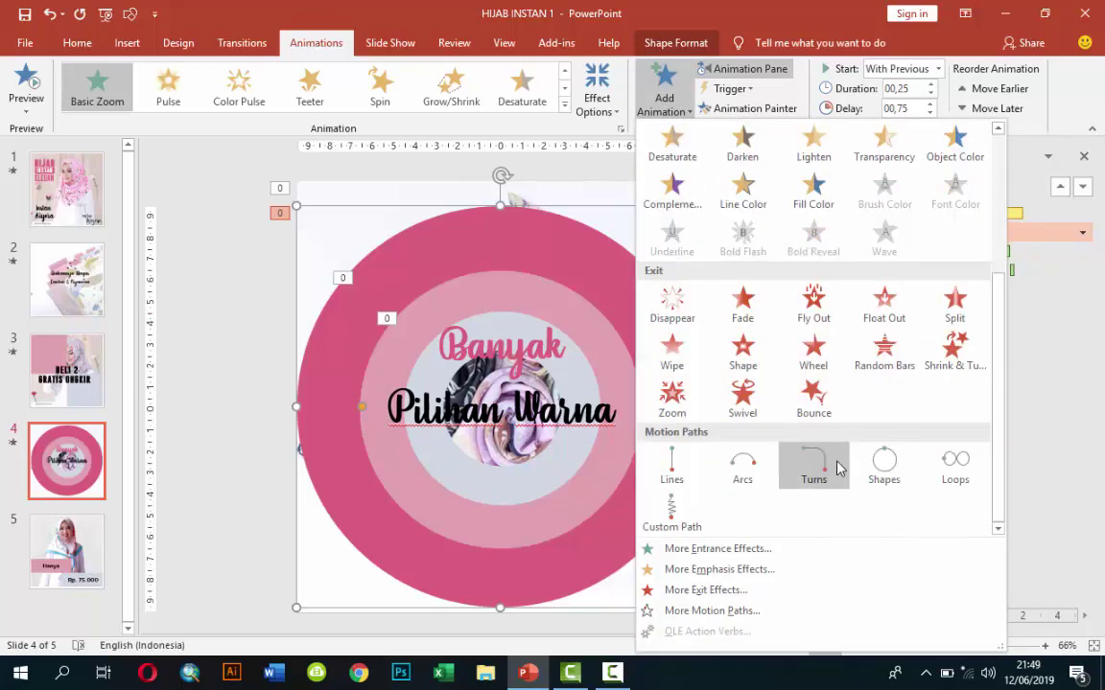
pyautogui.click(681, 321)
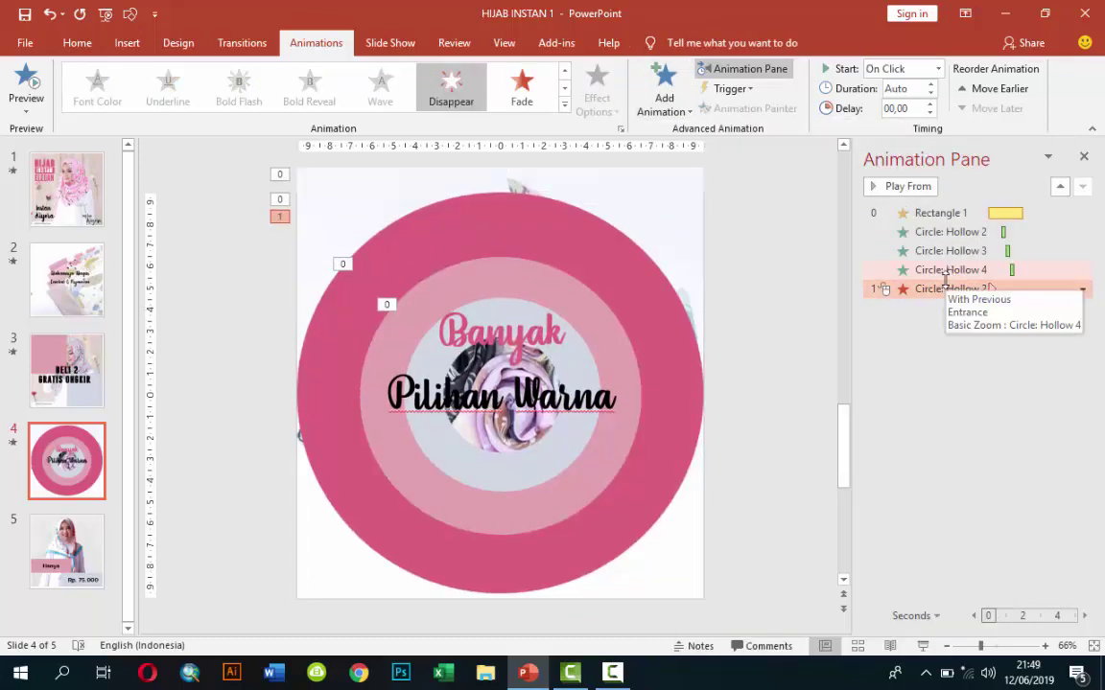
pyautogui.click(938, 68)
pyautogui.click(915, 104)
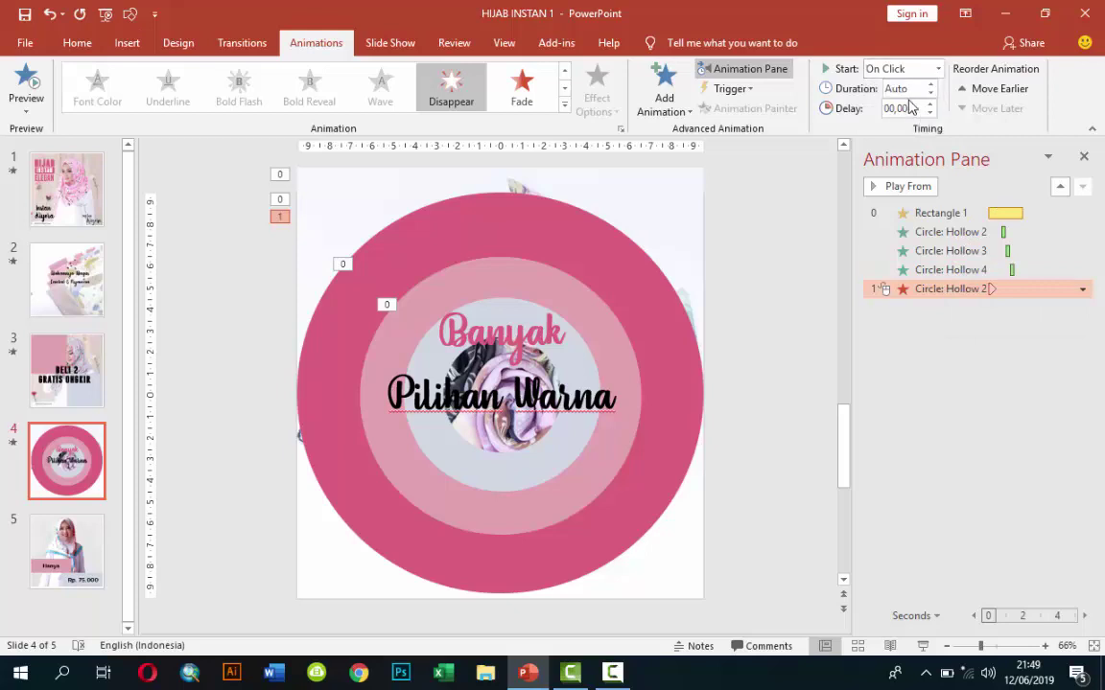
pyautogui.click(929, 103)
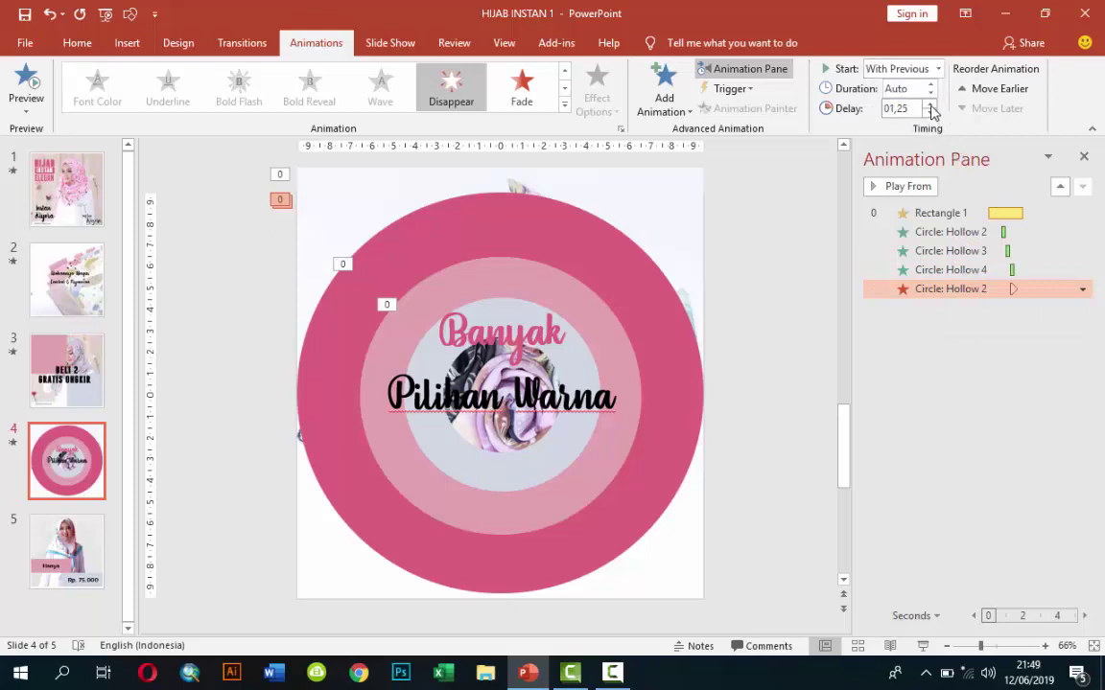
pyautogui.click(929, 104)
# Give the middle ring a Disappear exit, With Previous after 1.50 seconds.
pyautogui.click(550, 305)
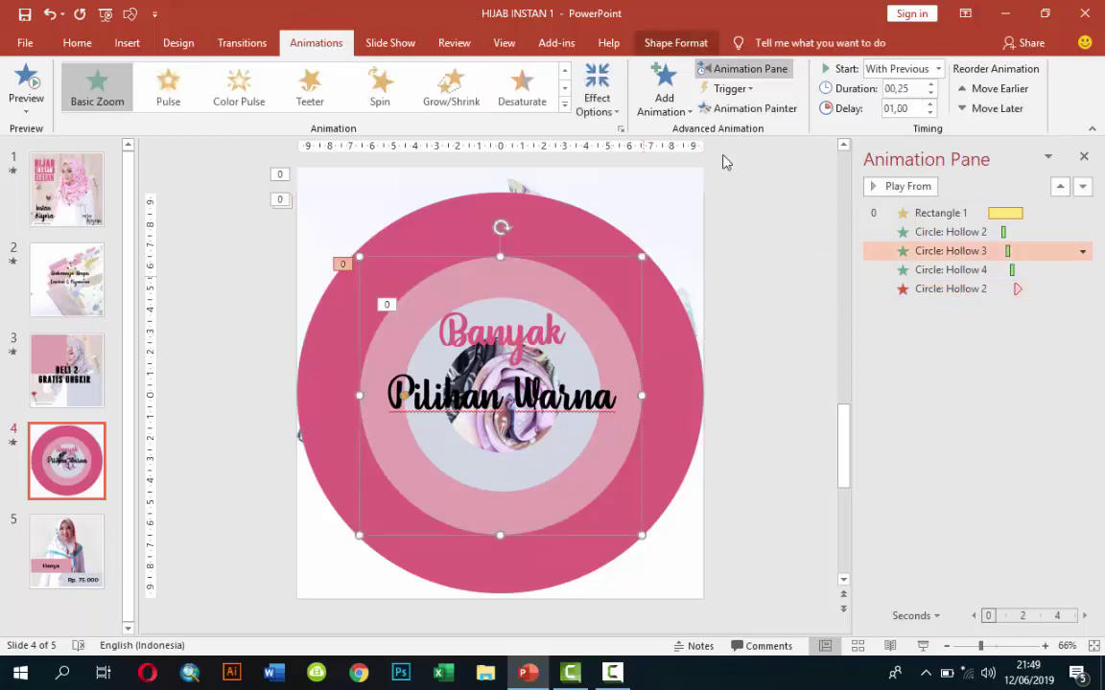
pyautogui.click(659, 95)
pyautogui.scroll(-3, 738, 422)
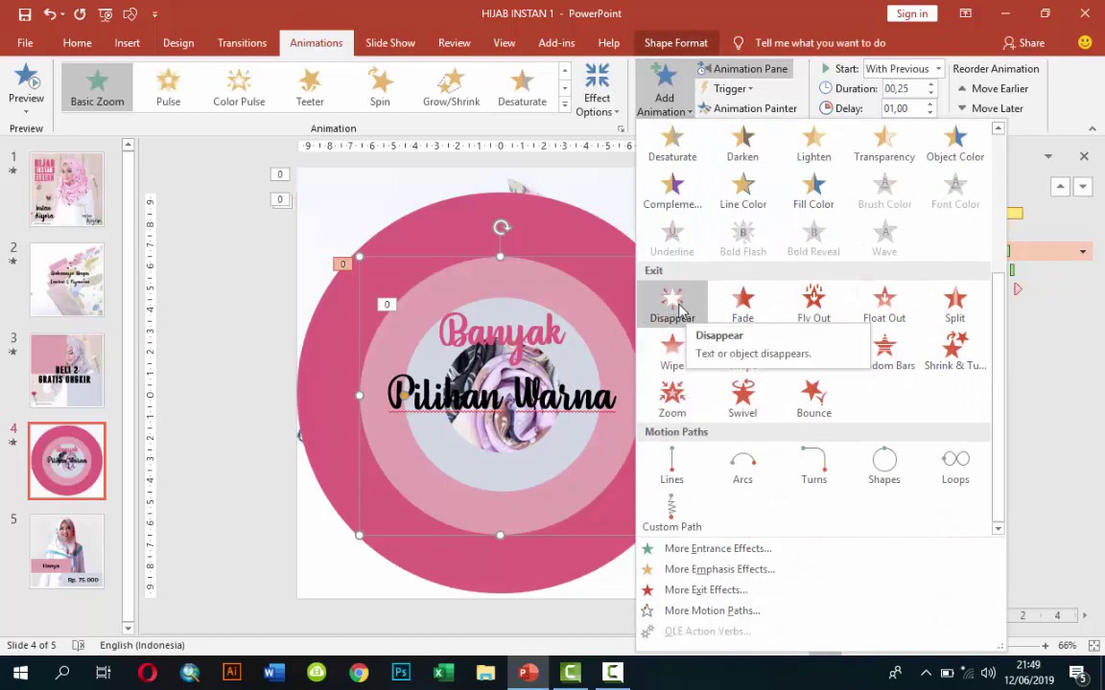
pyautogui.click(676, 305)
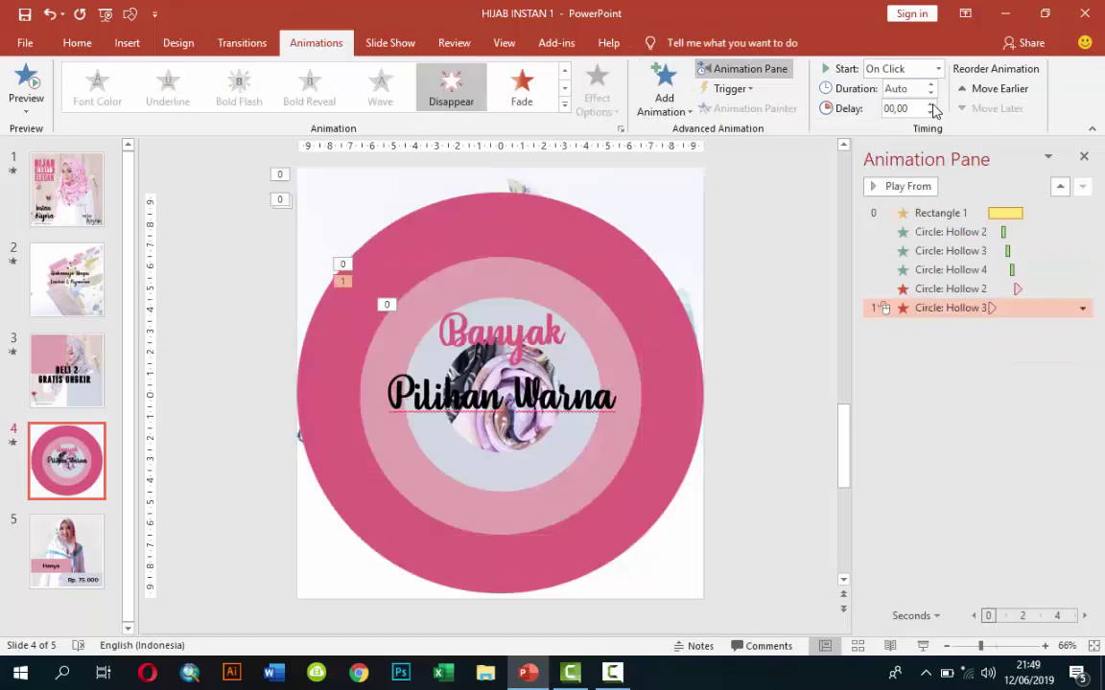
pyautogui.click(937, 69)
pyautogui.click(925, 101)
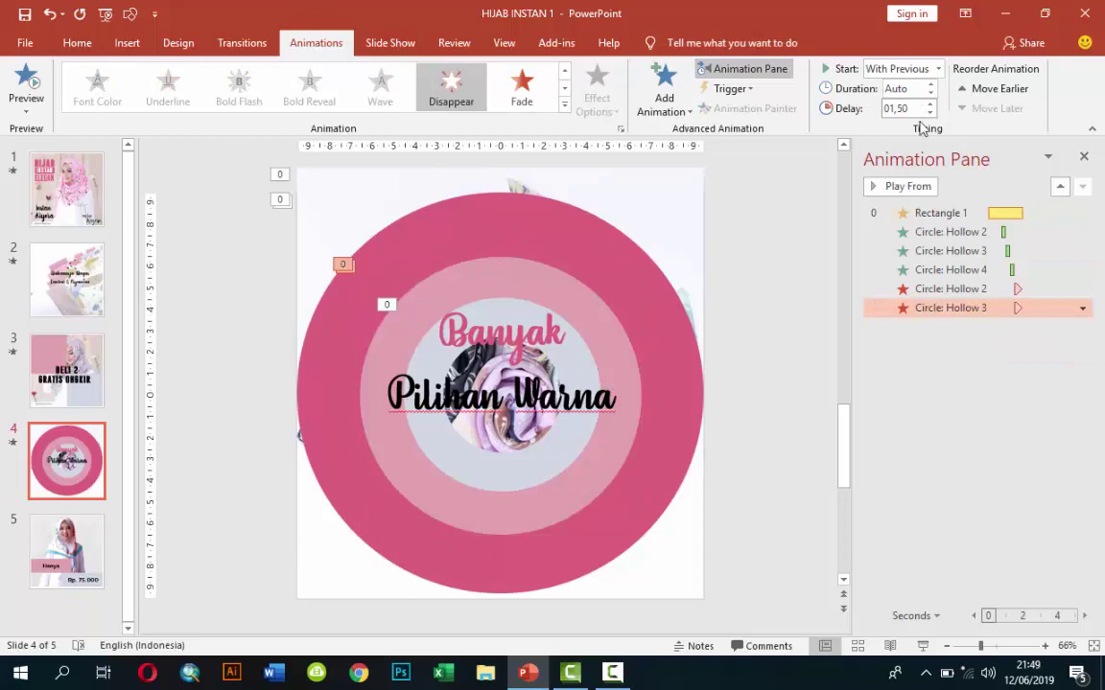
# Give the inner ring a Disappear exit, With Previous after a 2-second delay.
pyautogui.click(585, 372)
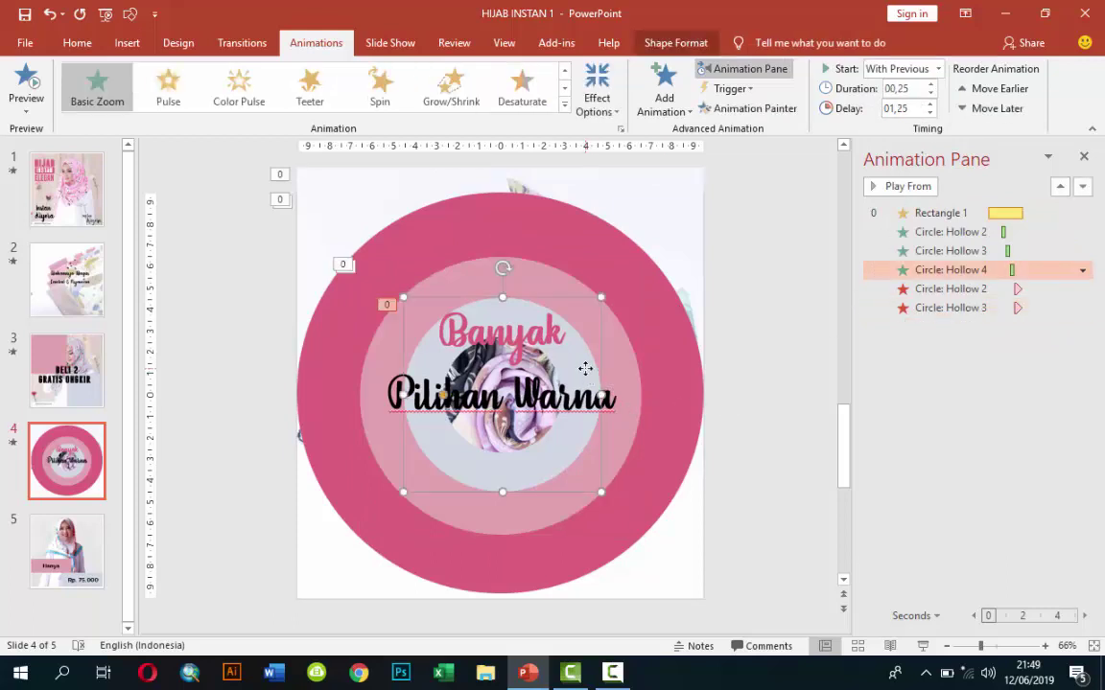
pyautogui.click(619, 361)
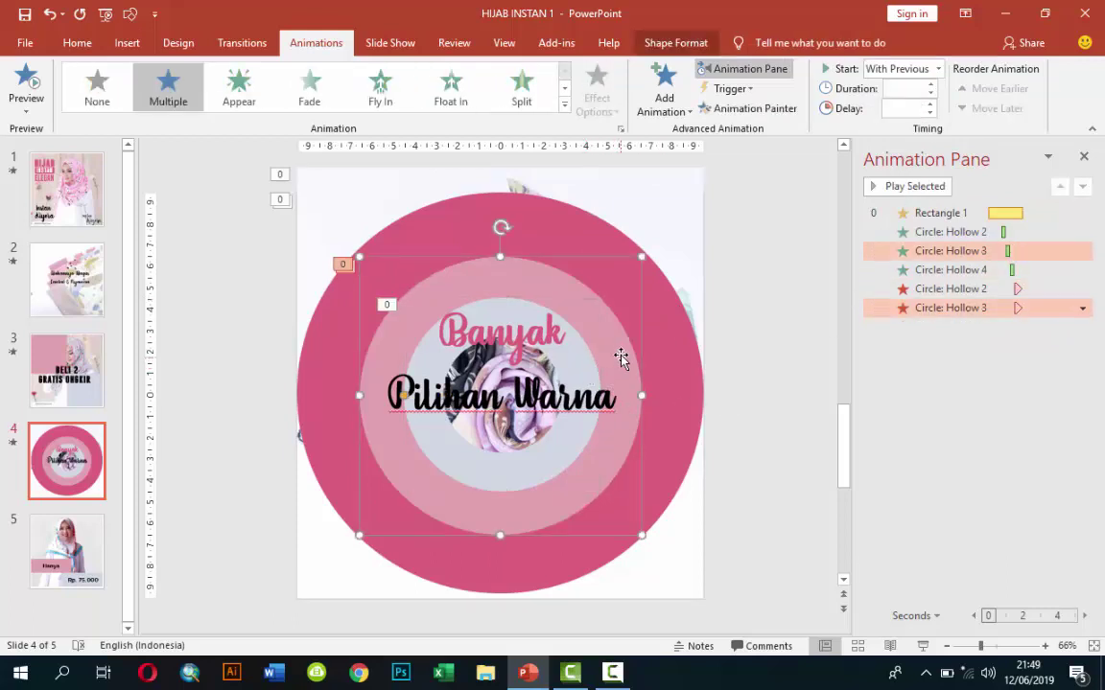
pyautogui.click(927, 308)
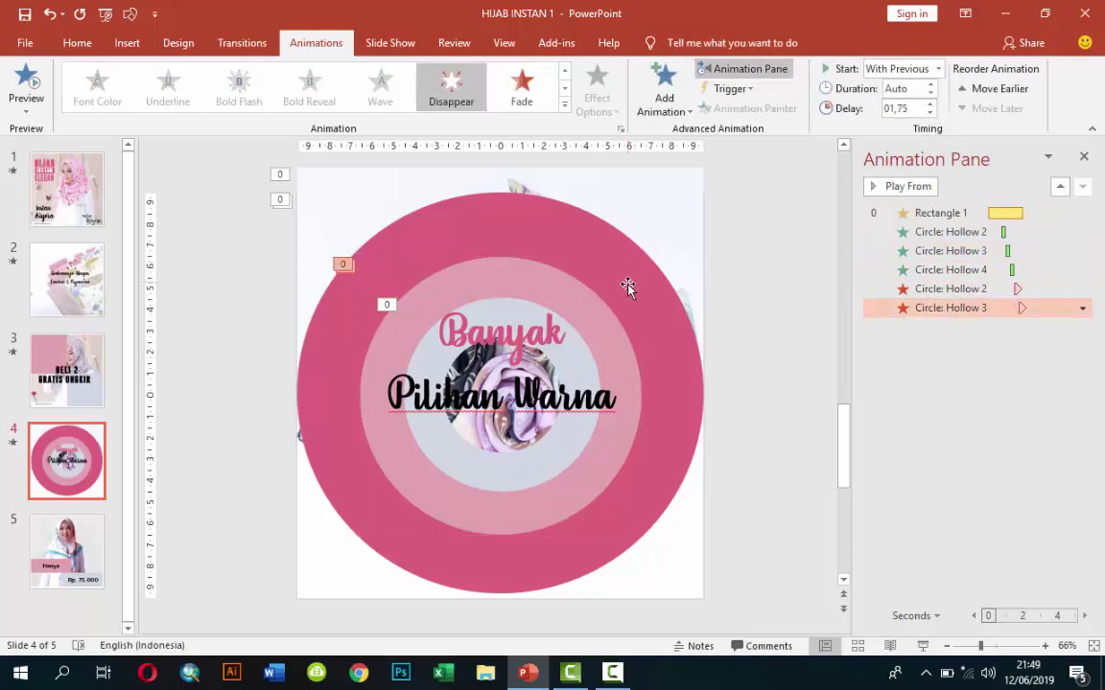
pyautogui.click(599, 342)
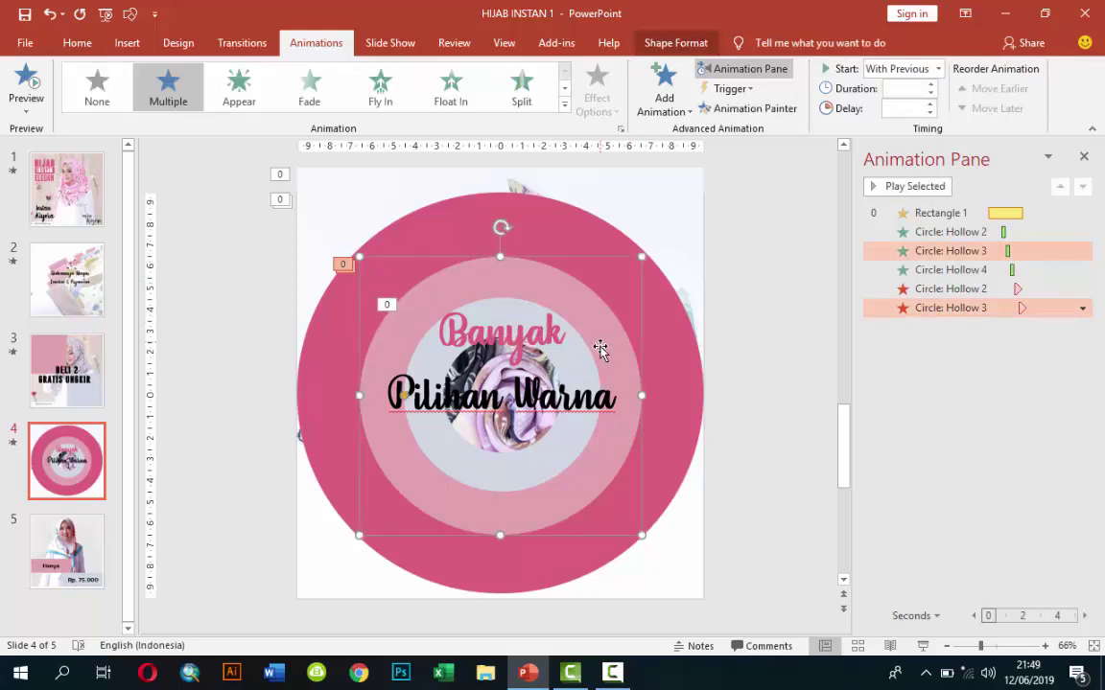
pyautogui.click(587, 365)
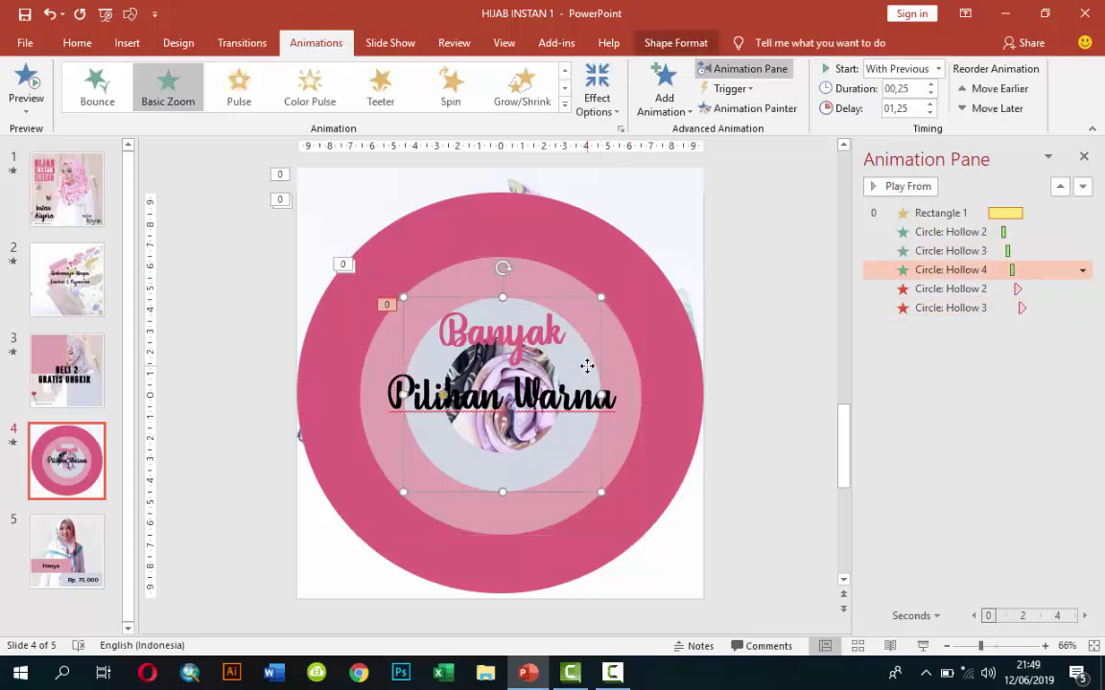
pyautogui.click(665, 91)
pyautogui.scroll(-3, 671, 345)
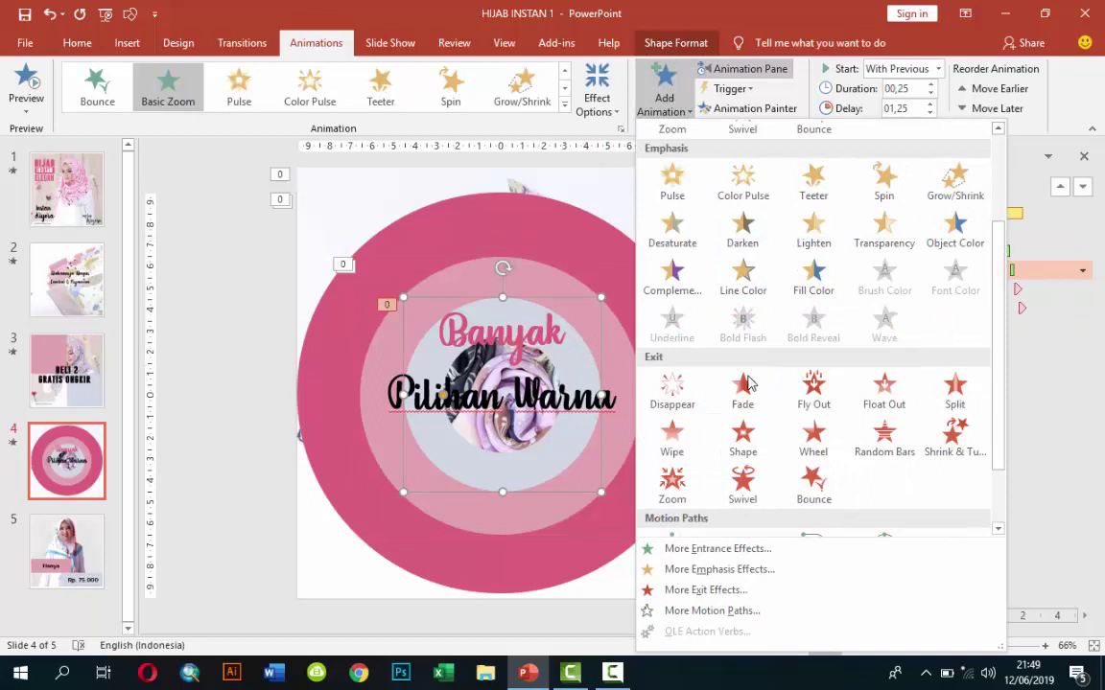
pyautogui.click(671, 398)
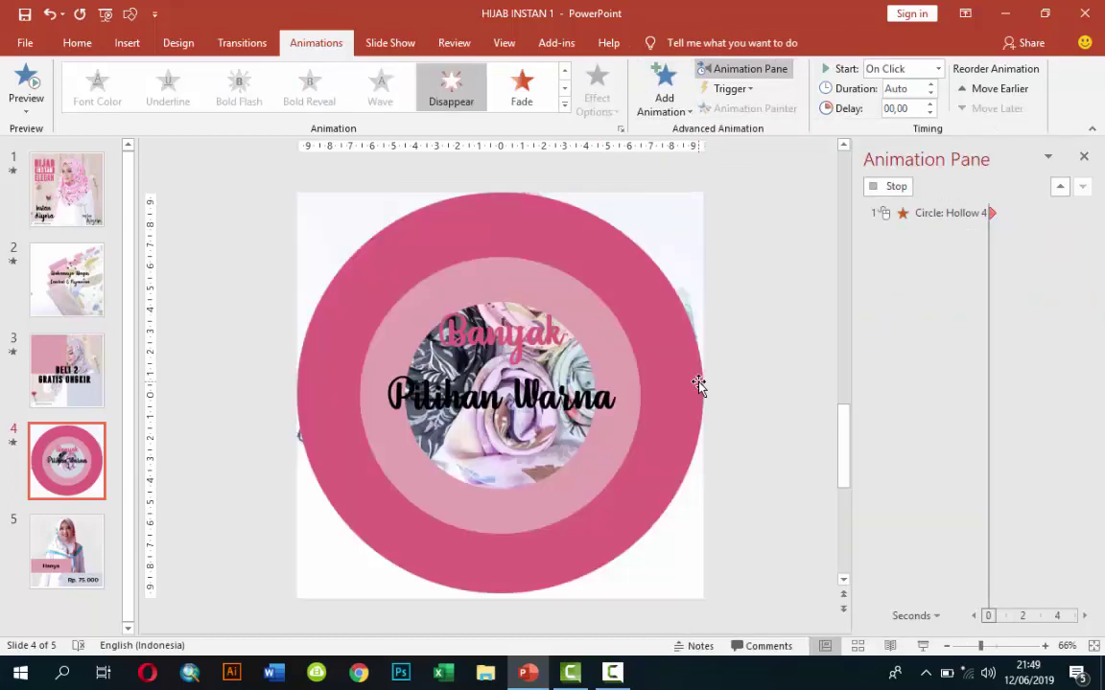
pyautogui.click(940, 76)
pyautogui.click(911, 103)
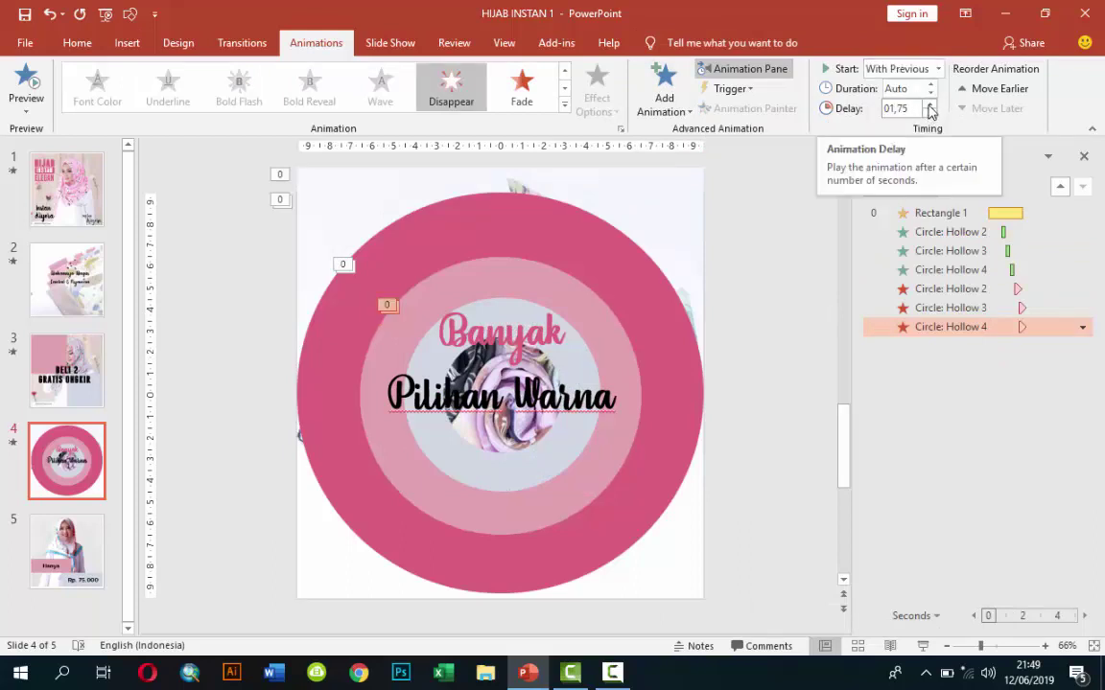
pyautogui.click(928, 105)
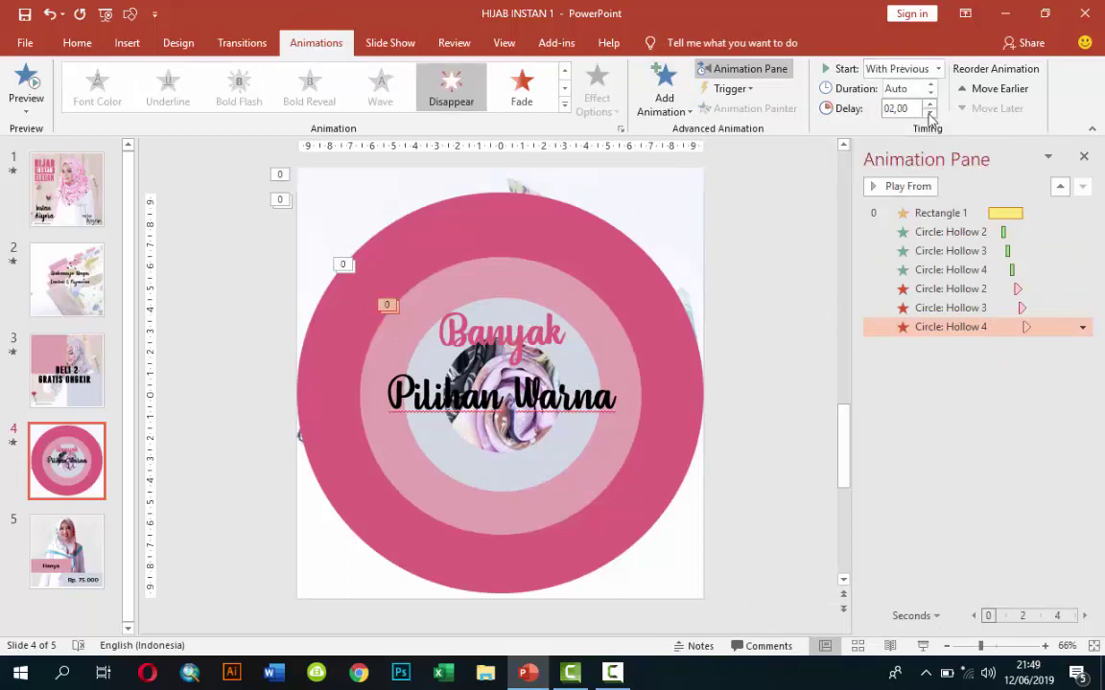
# Preview slide 4's animations starting from Rectangle 1.
pyautogui.click(912, 212)
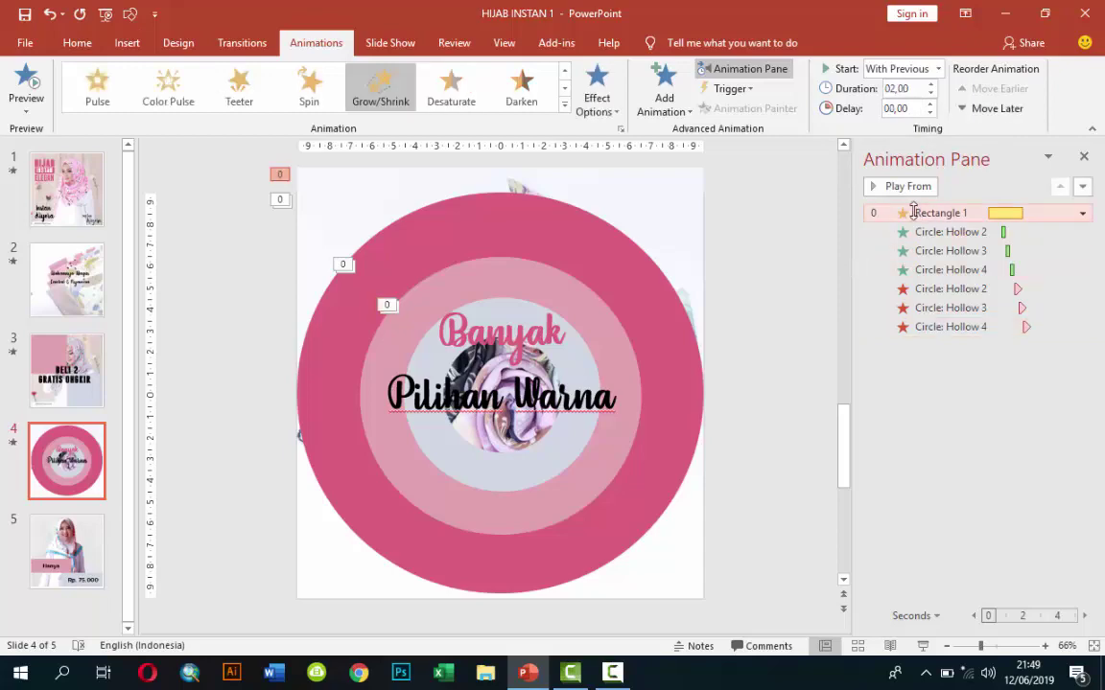
pyautogui.click(908, 186)
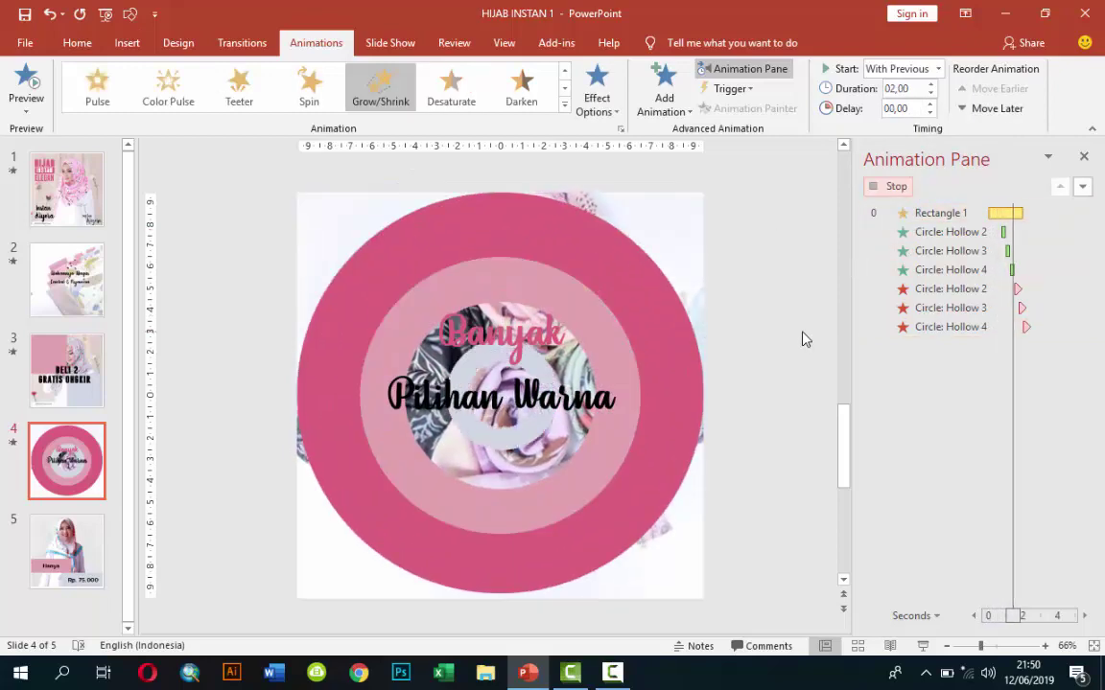
pyautogui.click(538, 319)
# Apply a Peek In entrance effect to the Banyak text box.
pyautogui.click(537, 310)
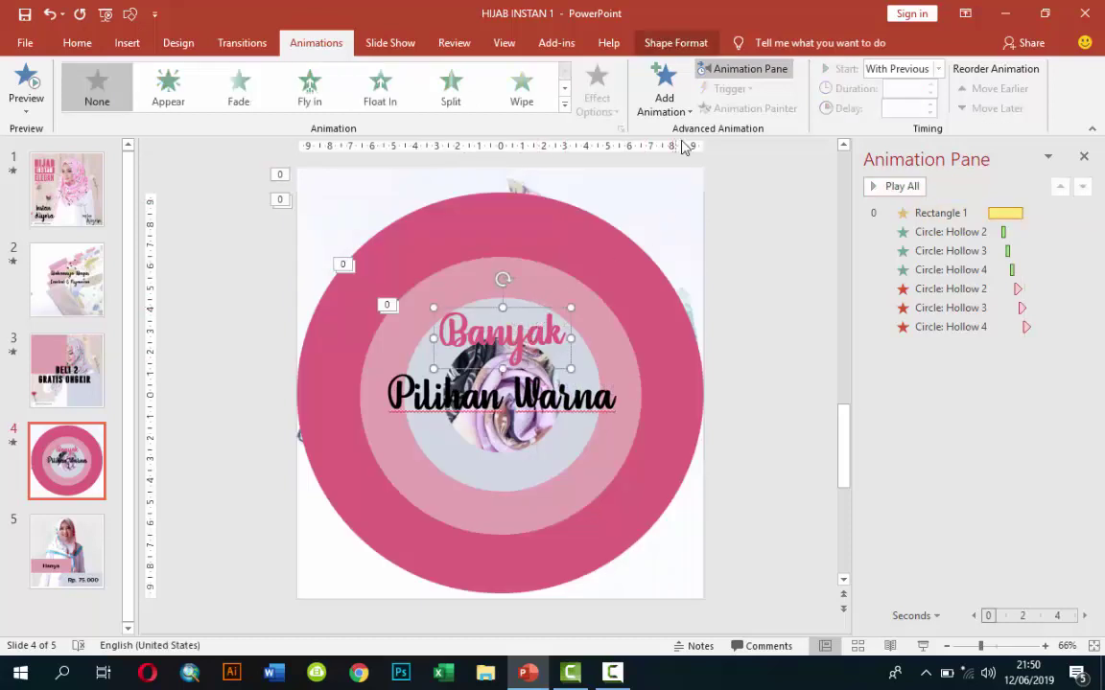
pyautogui.click(679, 92)
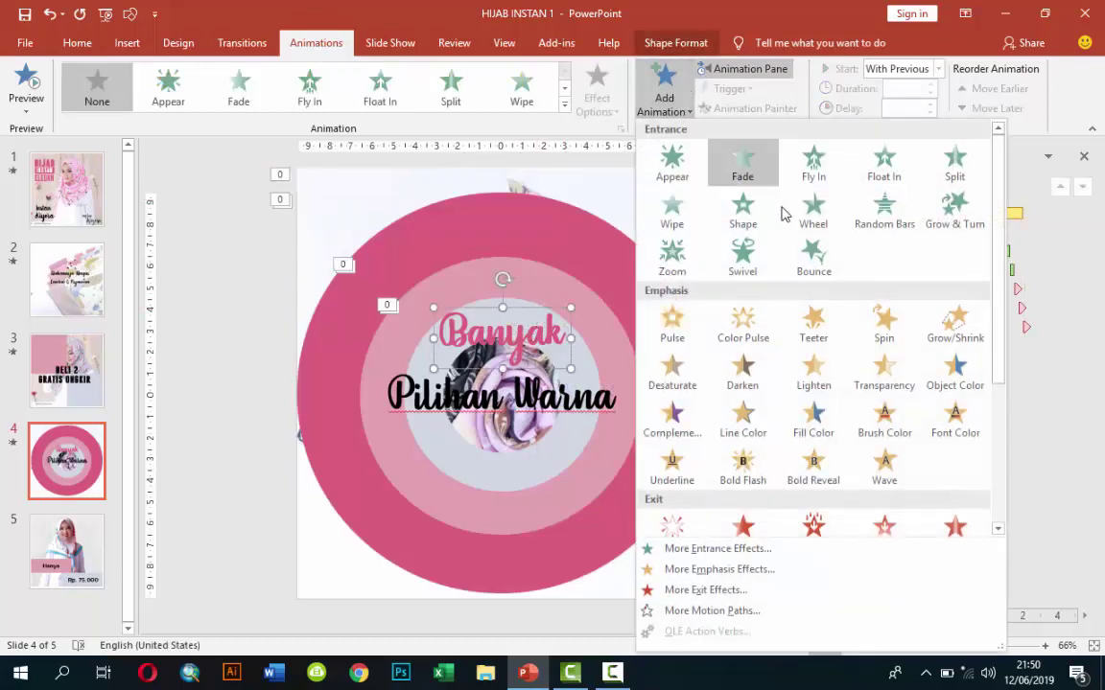
pyautogui.click(753, 554)
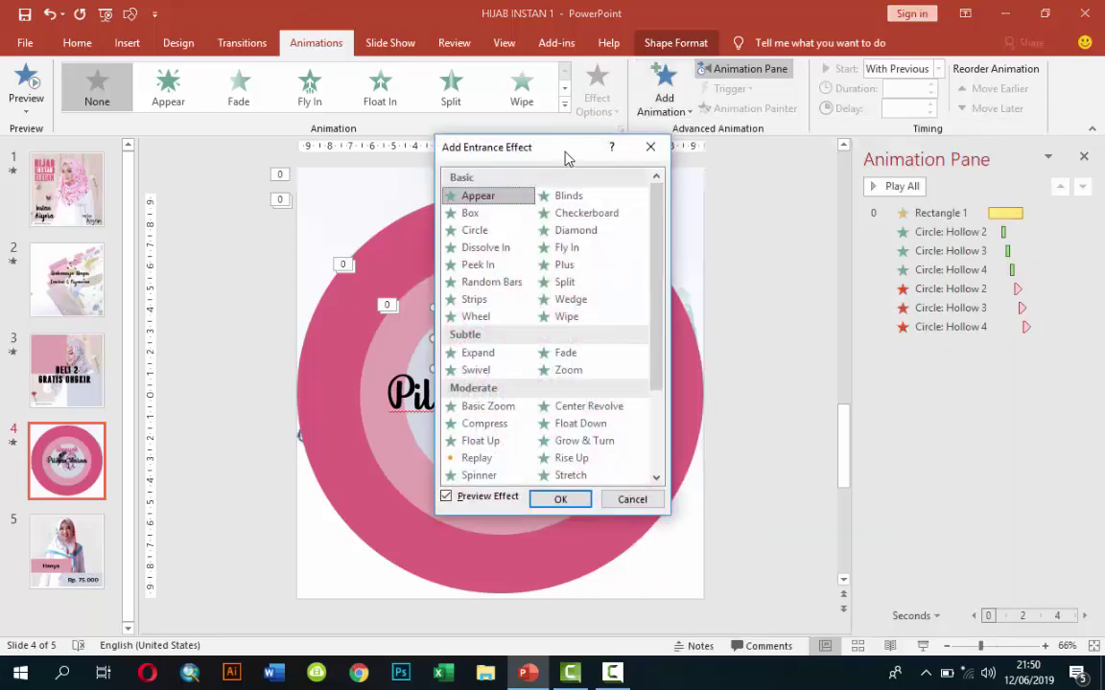
pyautogui.moveTo(566, 156); pyautogui.dragTo(698, 167)
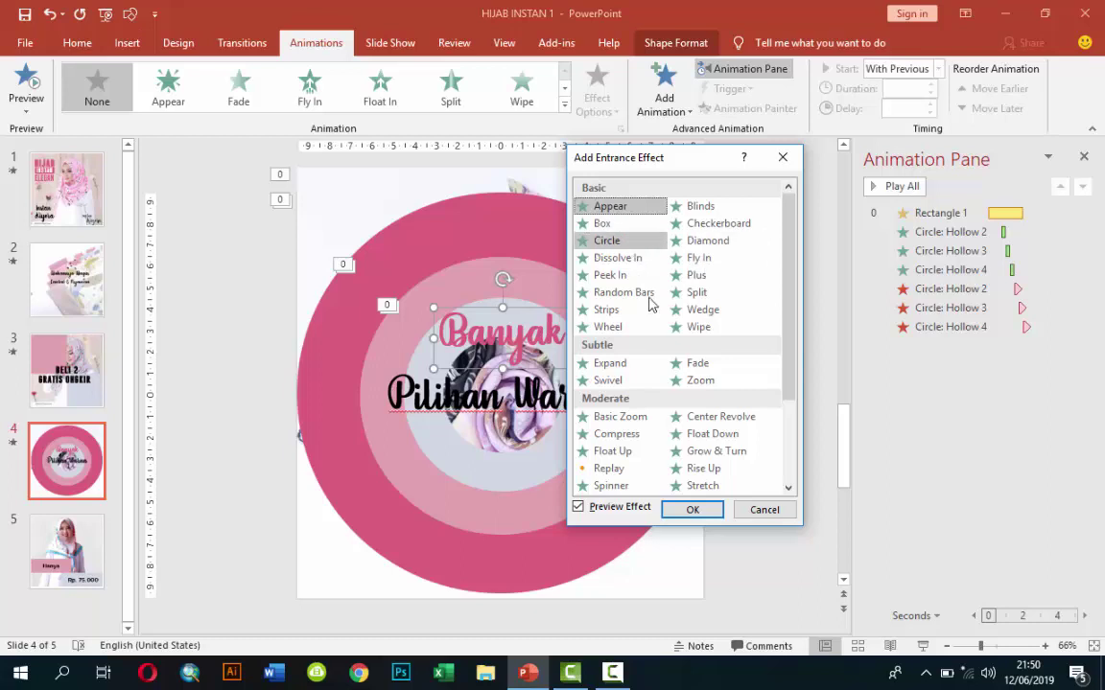
pyautogui.click(625, 278)
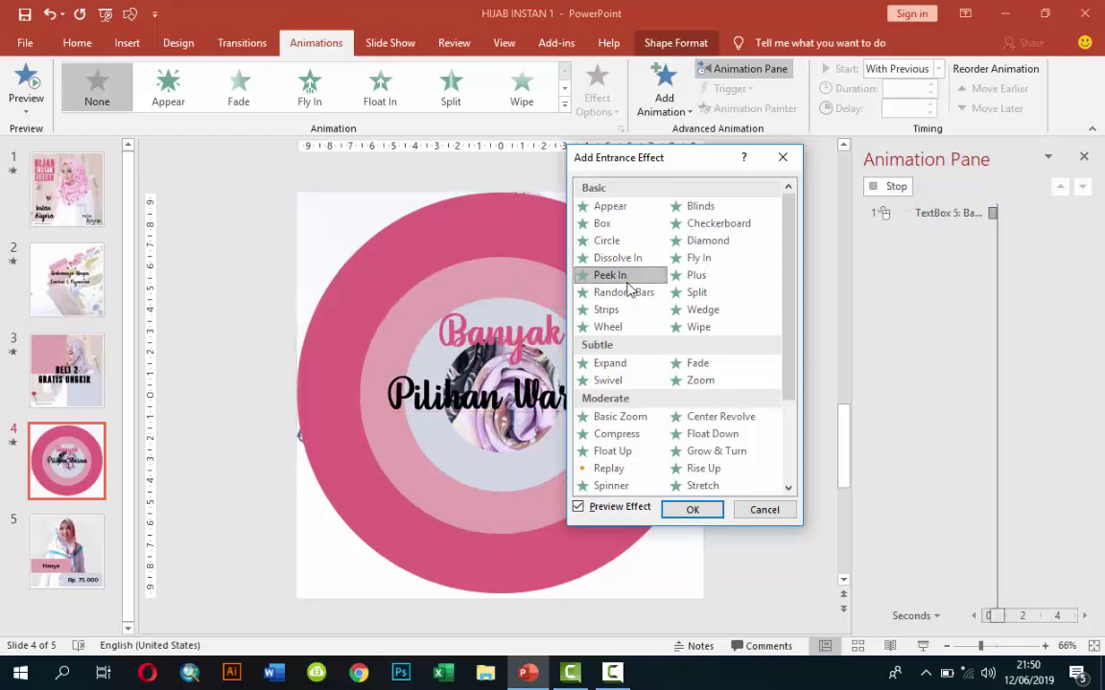
pyautogui.click(705, 511)
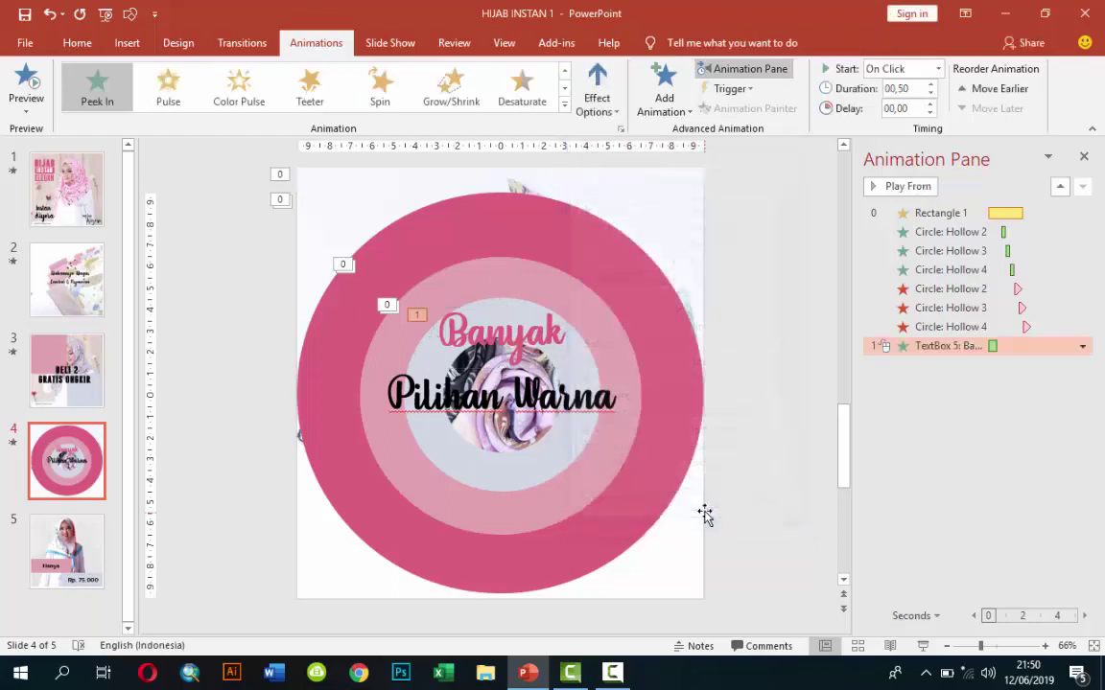
# Set the Peek In to With Previous, 0.25-second duration, 2.25-second delay.
pyautogui.click(937, 69)
pyautogui.click(896, 101)
pyautogui.click(929, 104)
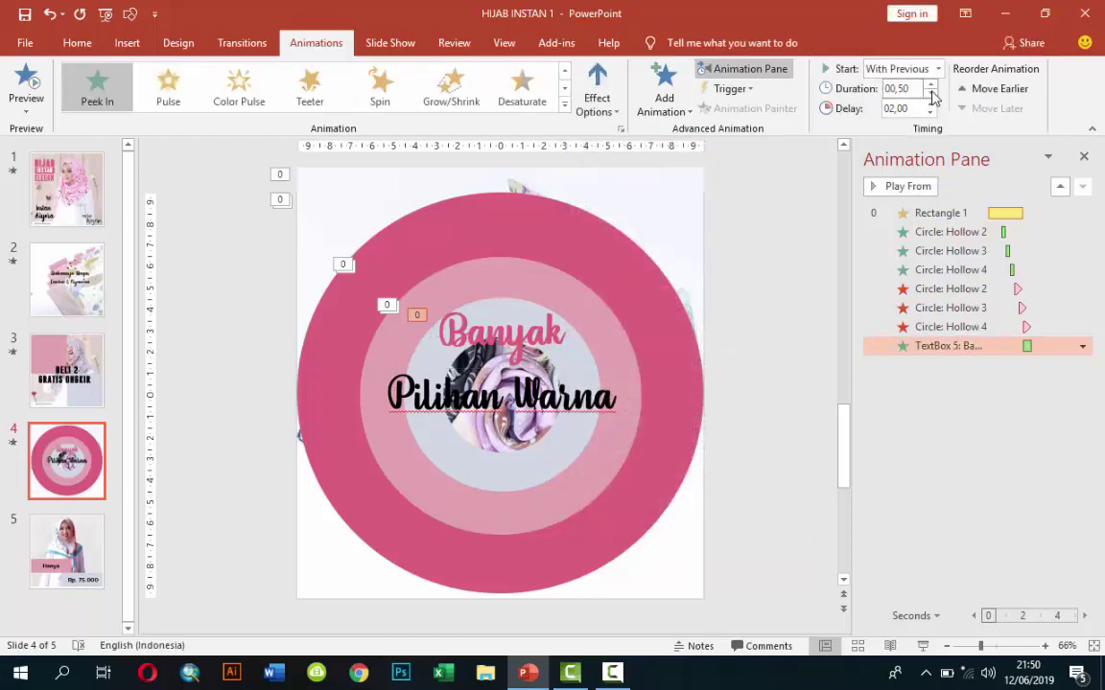
pyautogui.click(930, 94)
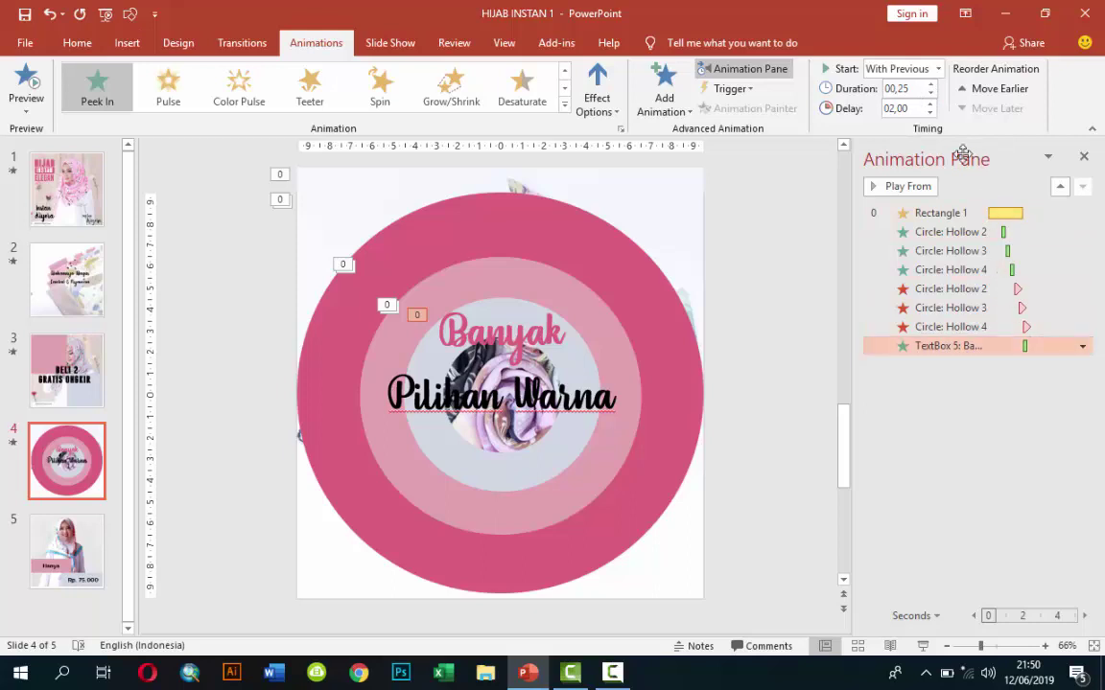
pyautogui.click(929, 103)
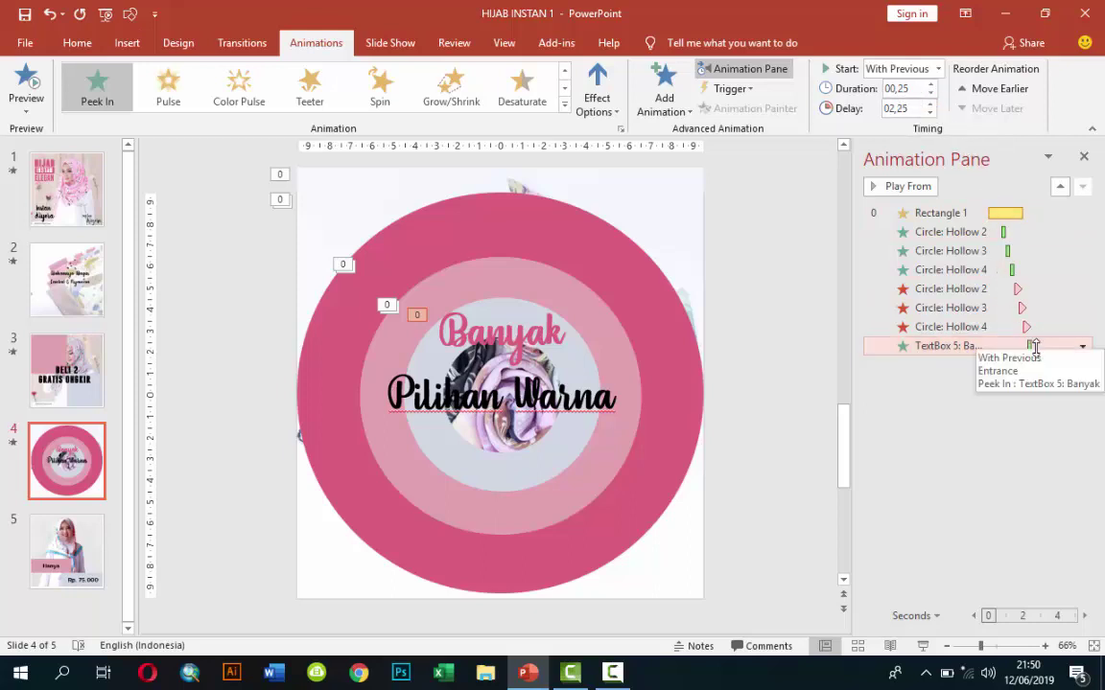
# Make the Banyak Peek In animate the text by letter.
pyautogui.click(1082, 346)
pyautogui.click(1035, 428)
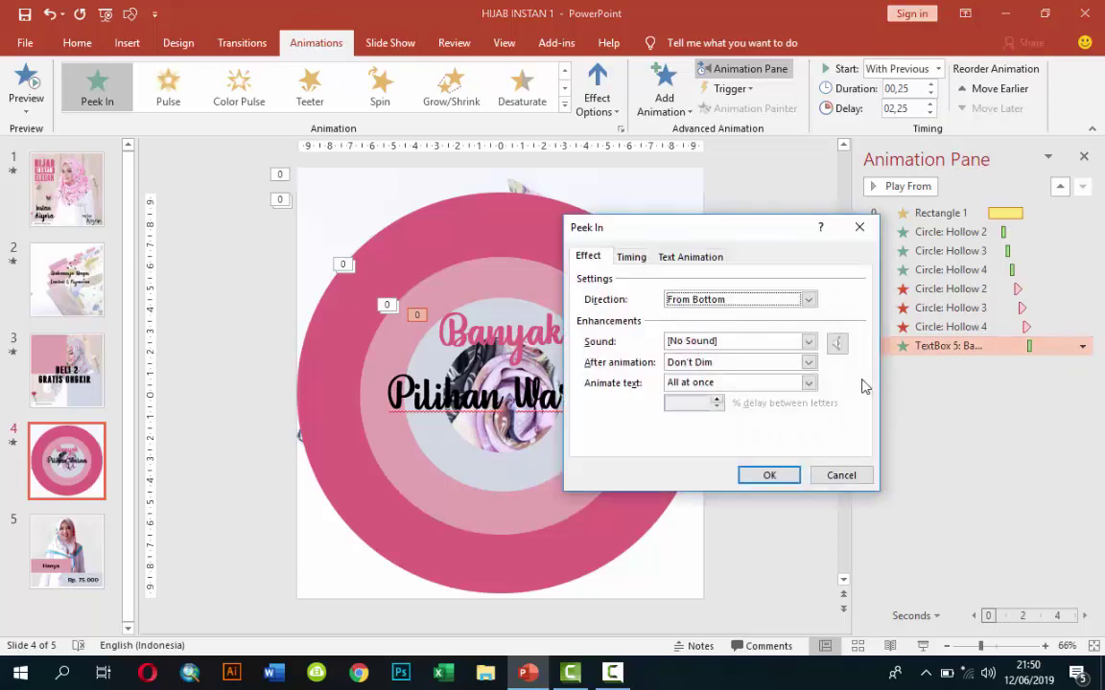
pyautogui.click(810, 383)
pyautogui.click(723, 427)
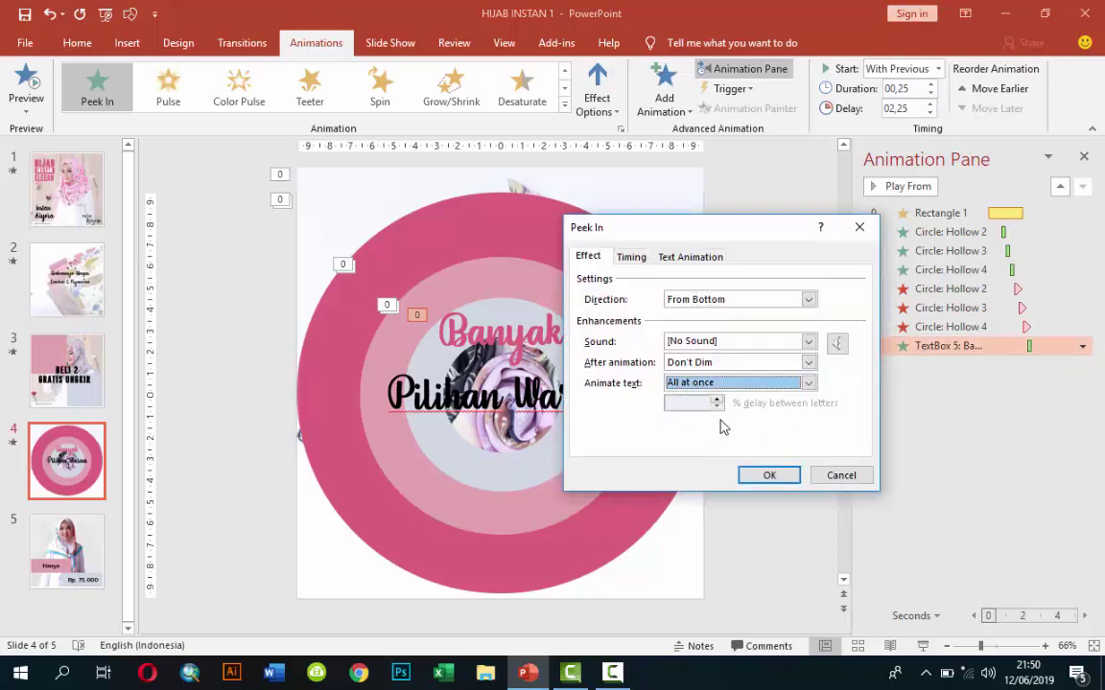
pyautogui.click(746, 384)
pyautogui.click(733, 419)
pyautogui.write('5')
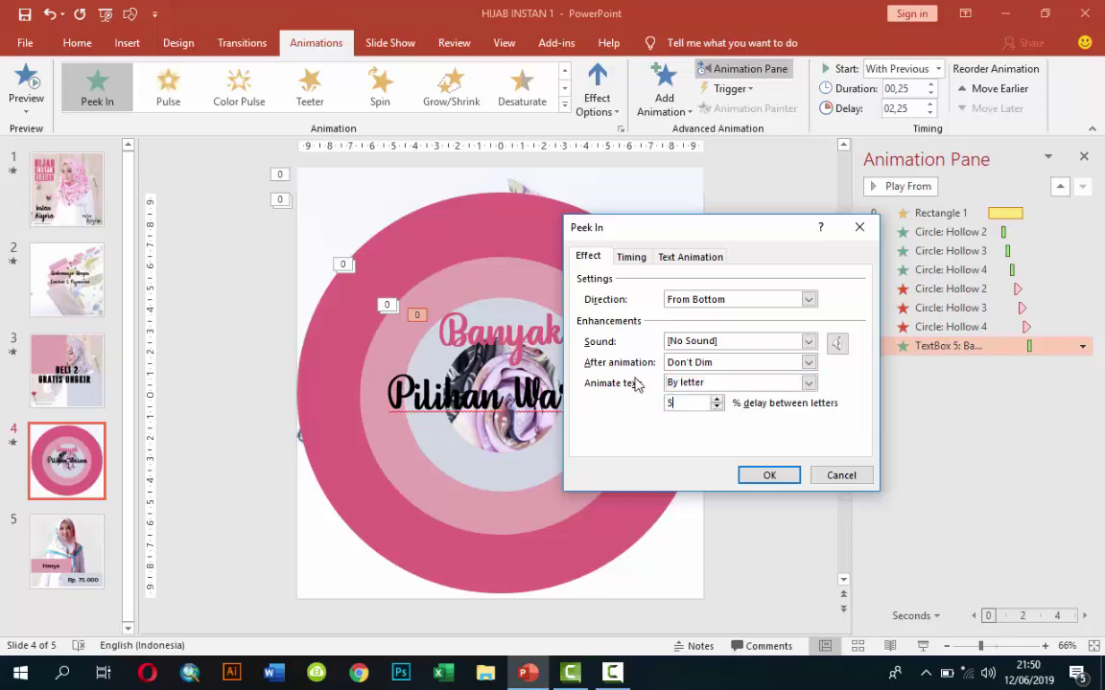
pyautogui.write('0')
pyautogui.click(769, 474)
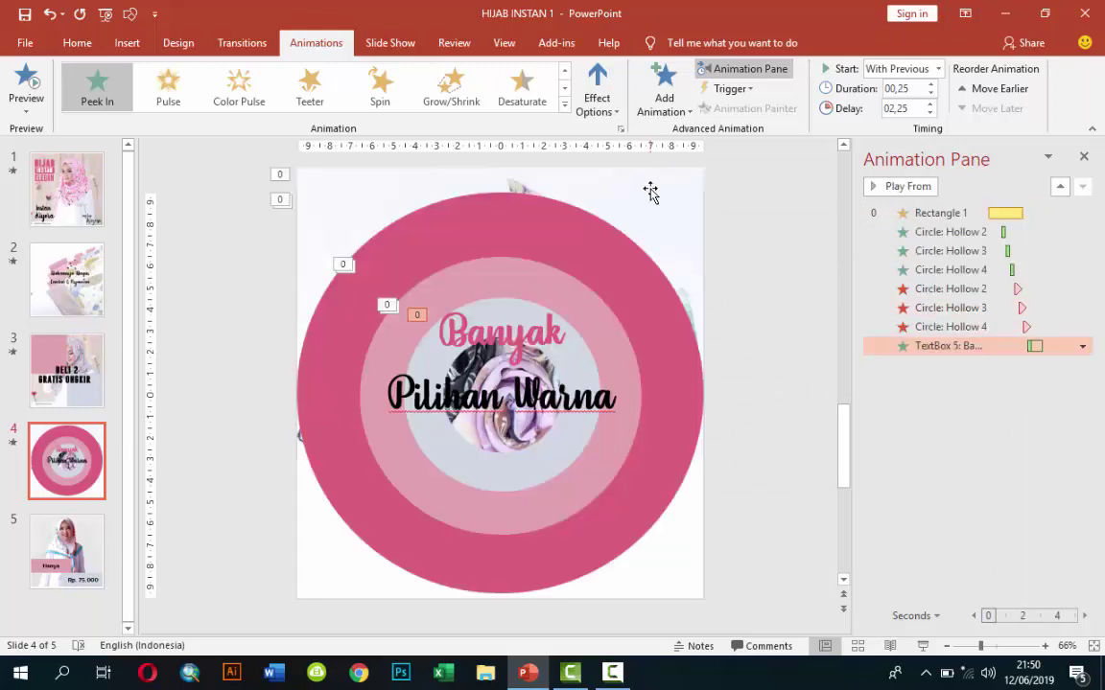
# Copy Banyak's Peek In onto Pilihan Warna with Animation Painter and raise its delay to 3 seconds.
pyautogui.click(566, 330)
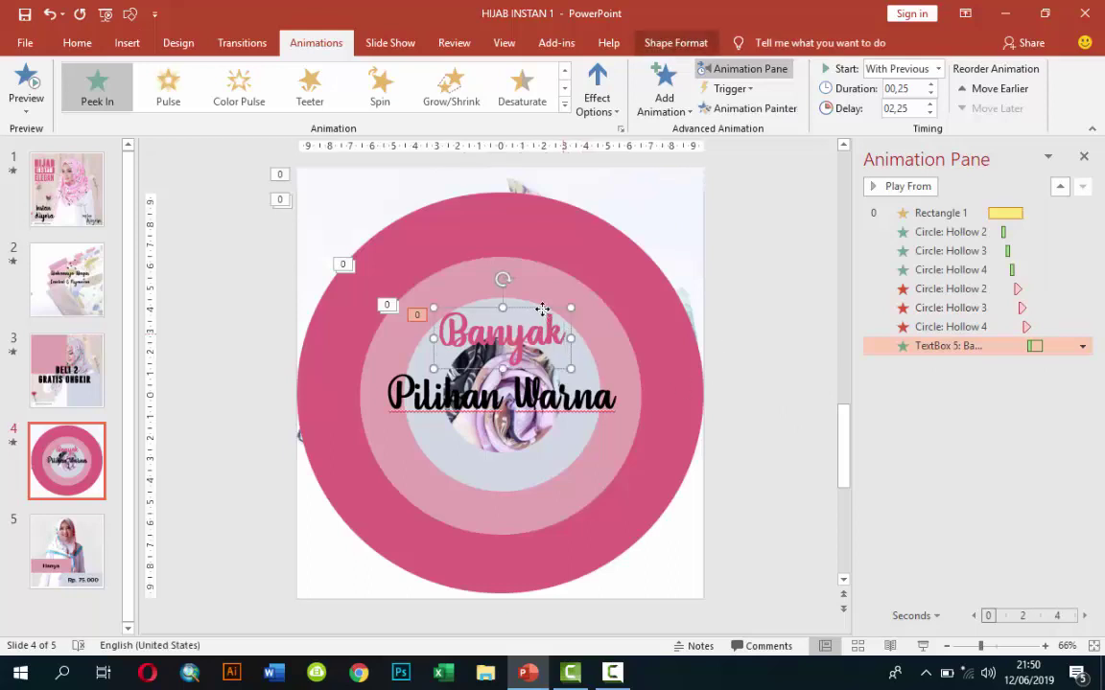
pyautogui.click(764, 115)
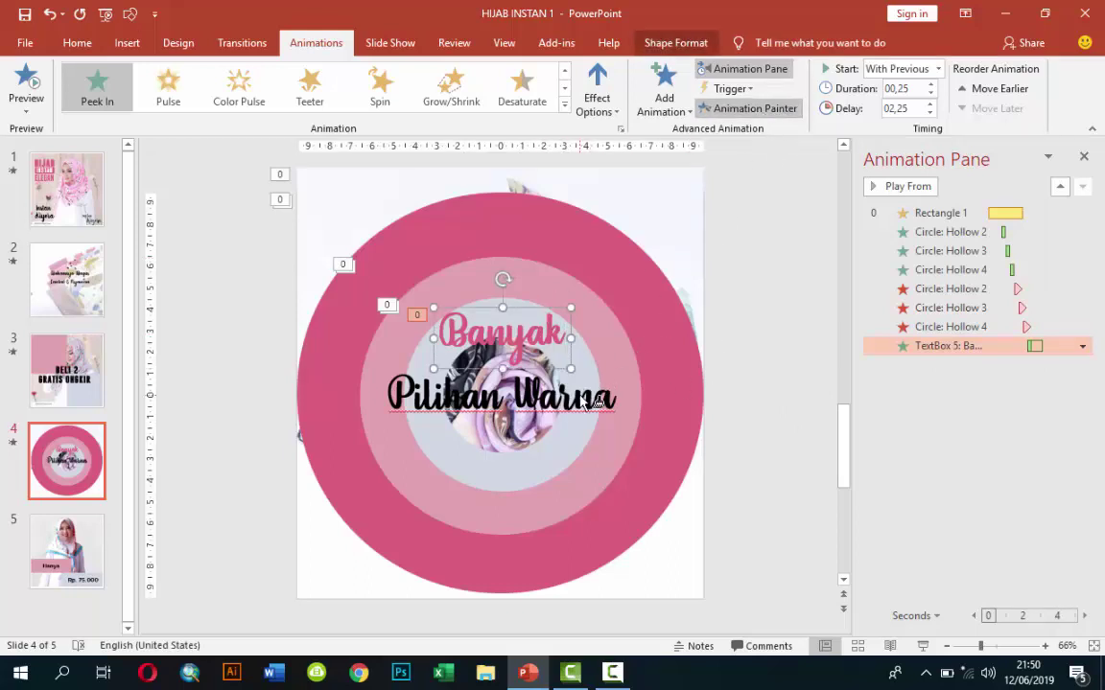
pyautogui.click(571, 406)
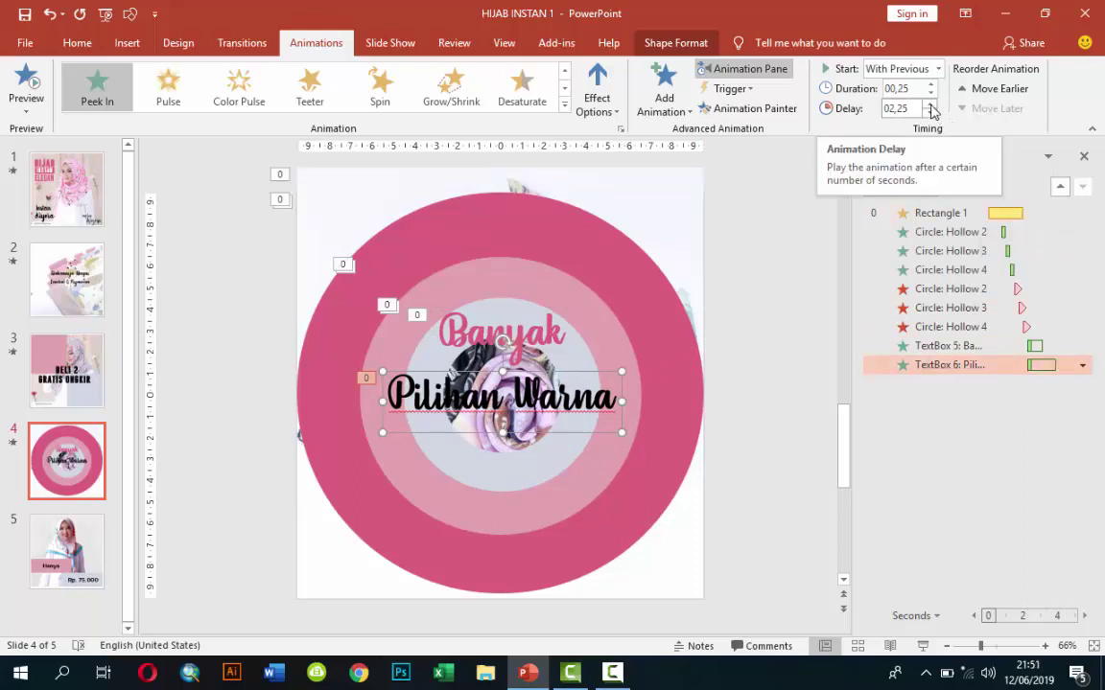
pyautogui.click(929, 104)
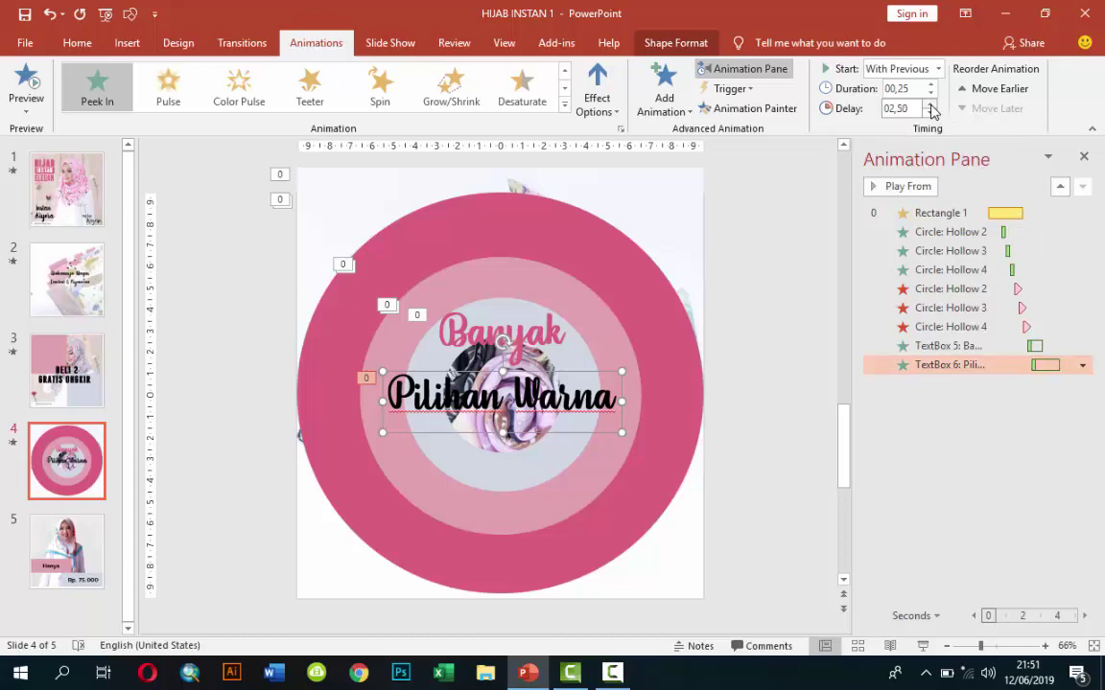
pyautogui.click(929, 104)
# Run slide 4 as a slide show, then preview its animations again.
pyautogui.click(920, 215)
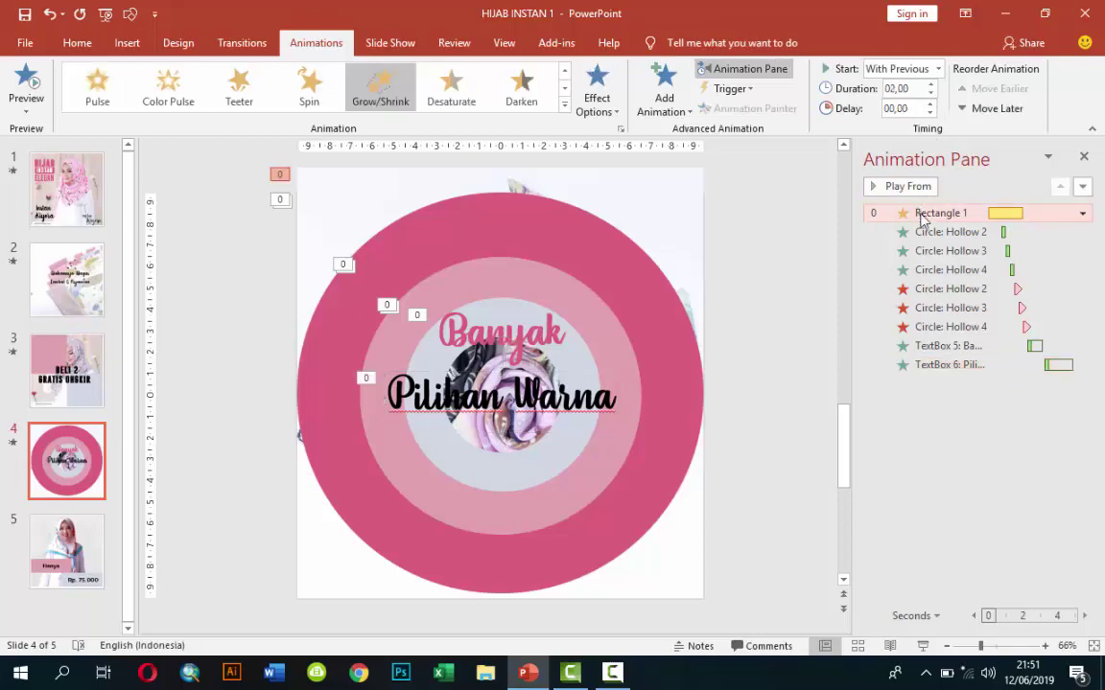
pyautogui.click(921, 648)
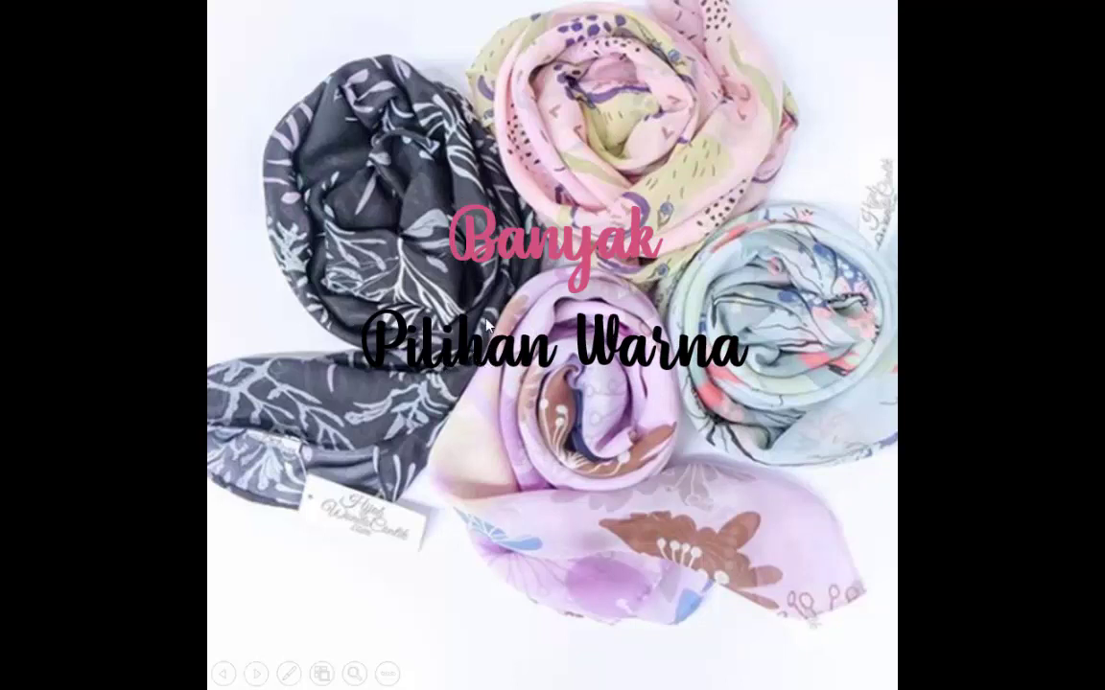
pyautogui.press('Escape')
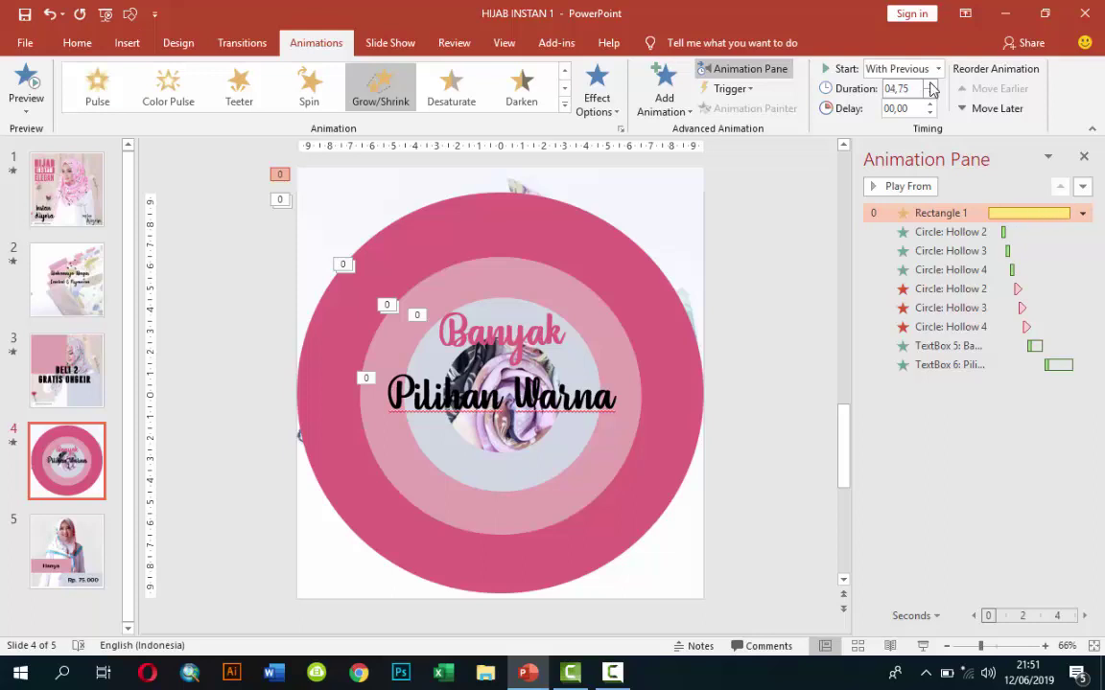
pyautogui.click(919, 188)
# Go to slide 5 and select its hijab photo.
pyautogui.click(273, 545)
pyautogui.click(87, 553)
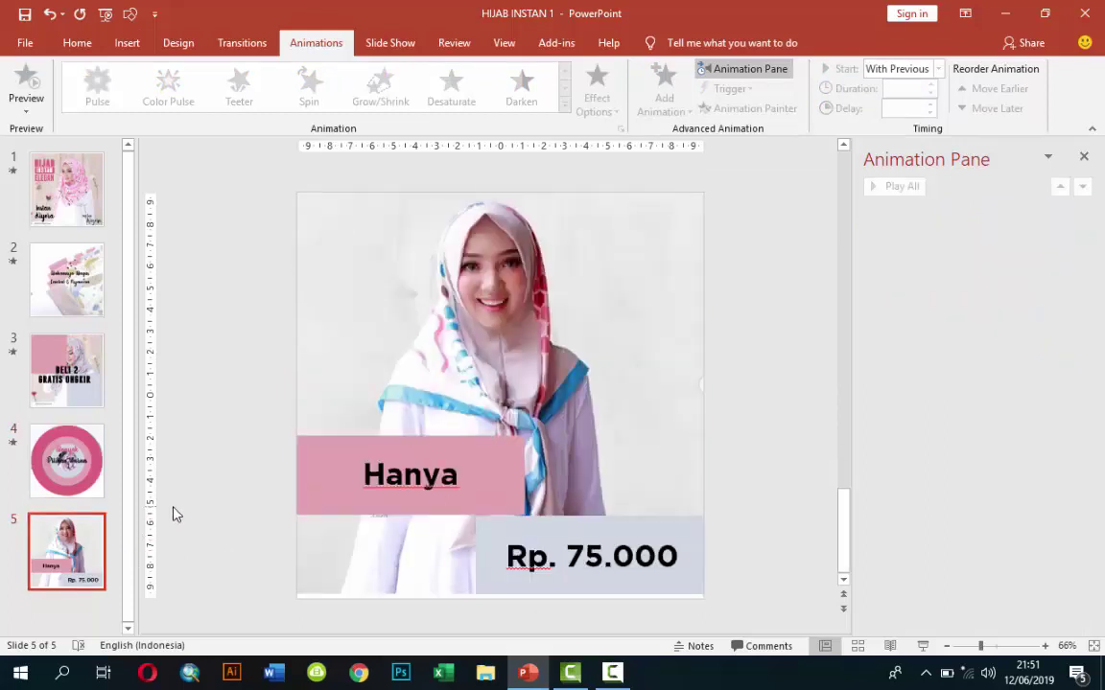
pyautogui.click(471, 320)
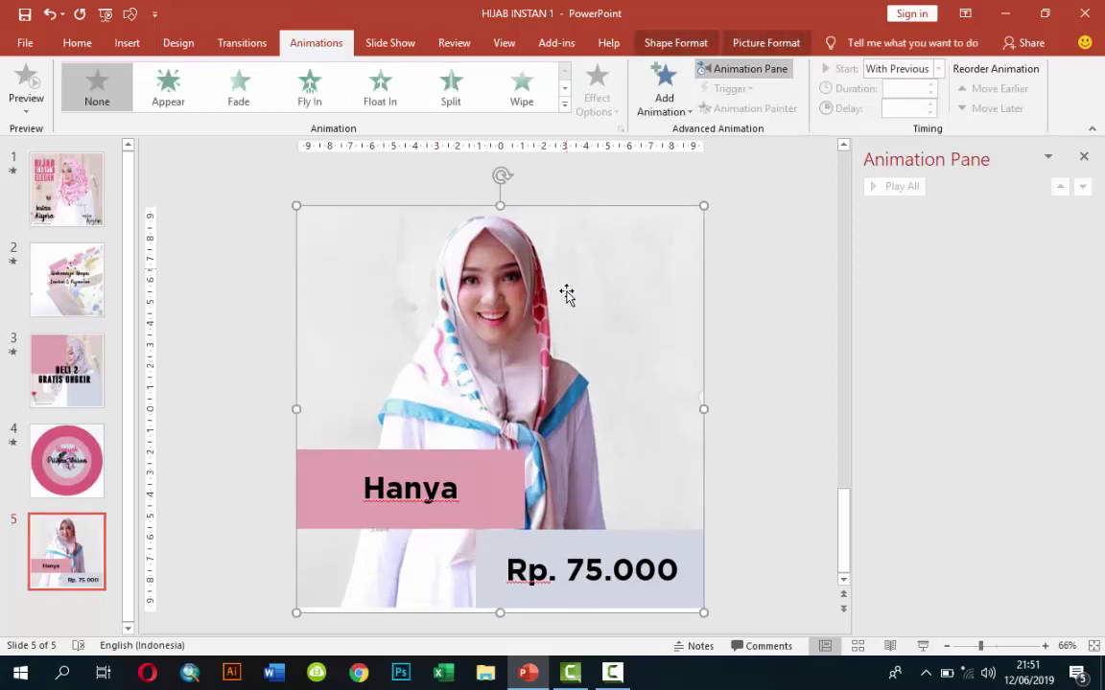
# Give the slide 5 photo a Basic Zoom entrance starting With Previous.
pyautogui.click(664, 86)
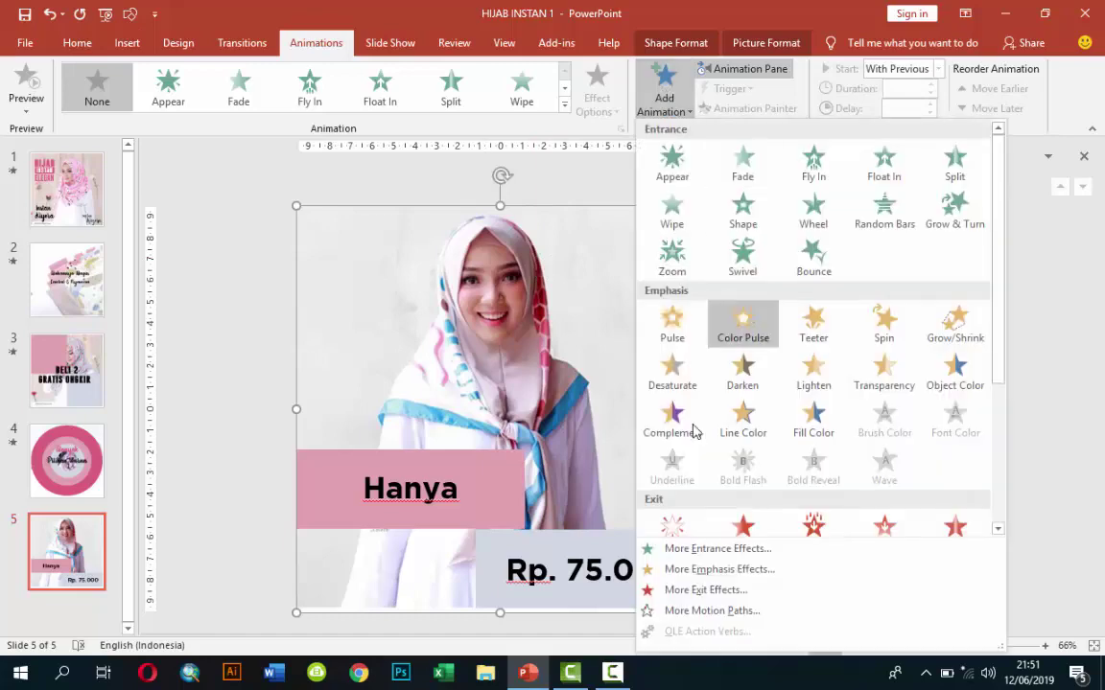
pyautogui.click(717, 548)
pyautogui.click(487, 406)
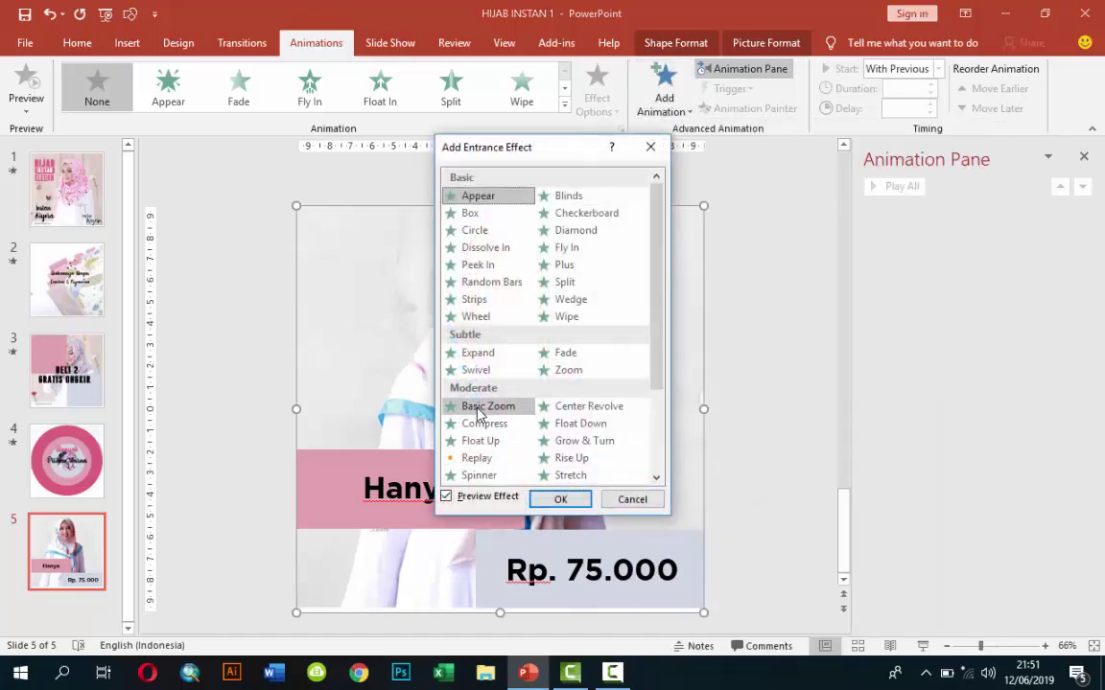
pyautogui.click(556, 500)
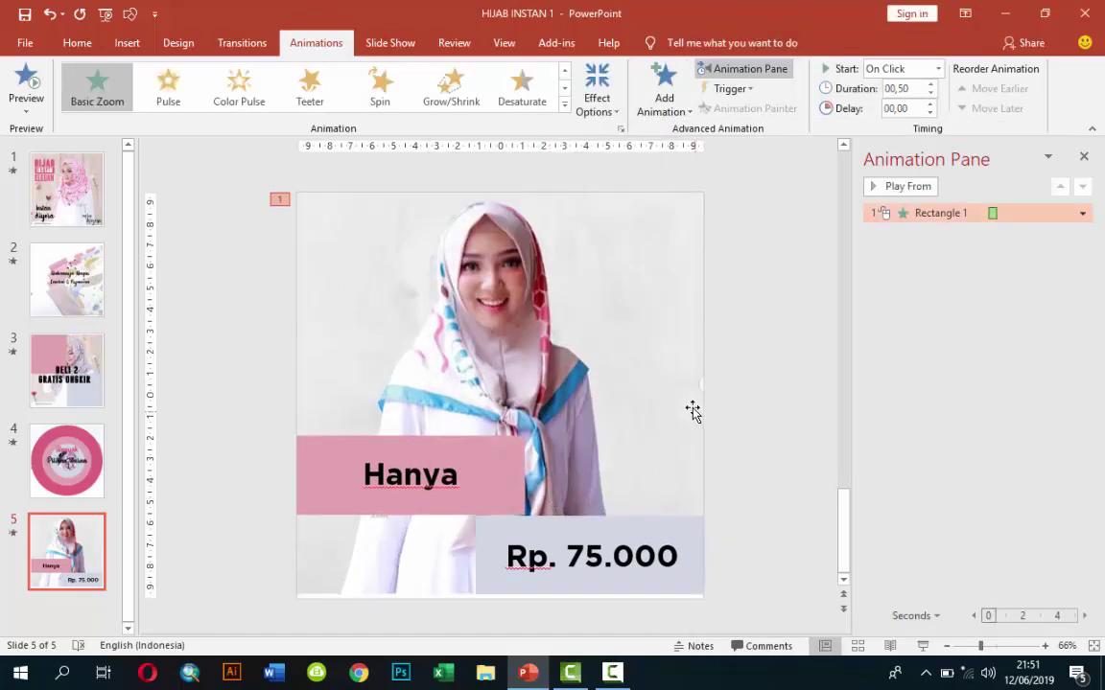
pyautogui.click(900, 187)
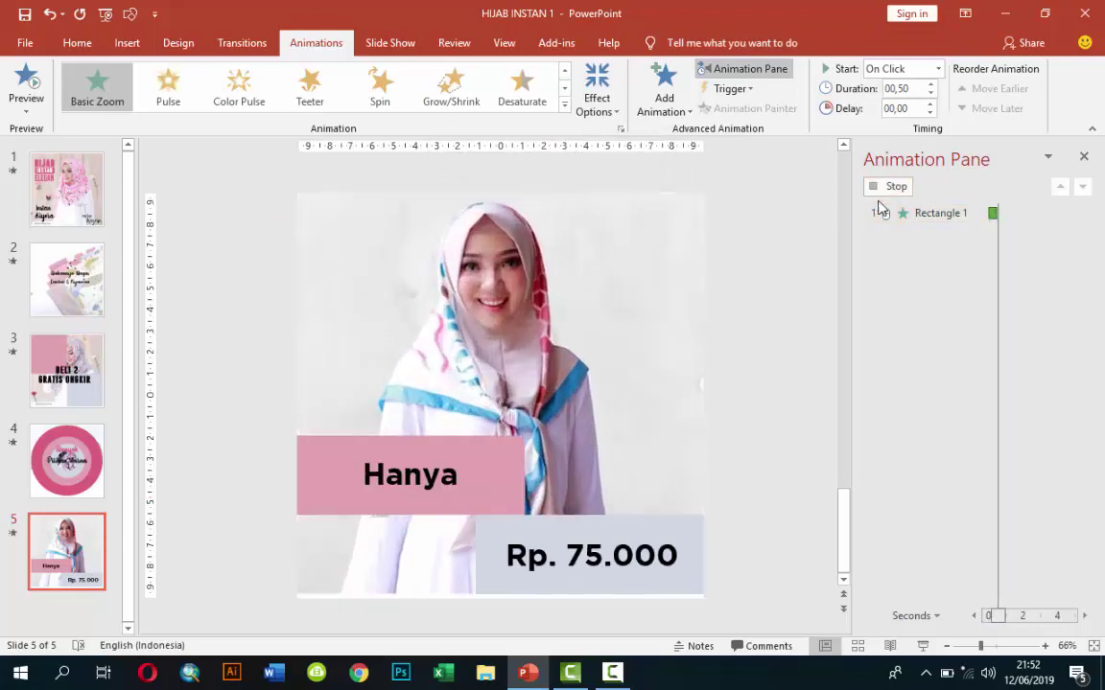
pyautogui.click(934, 69)
pyautogui.click(896, 102)
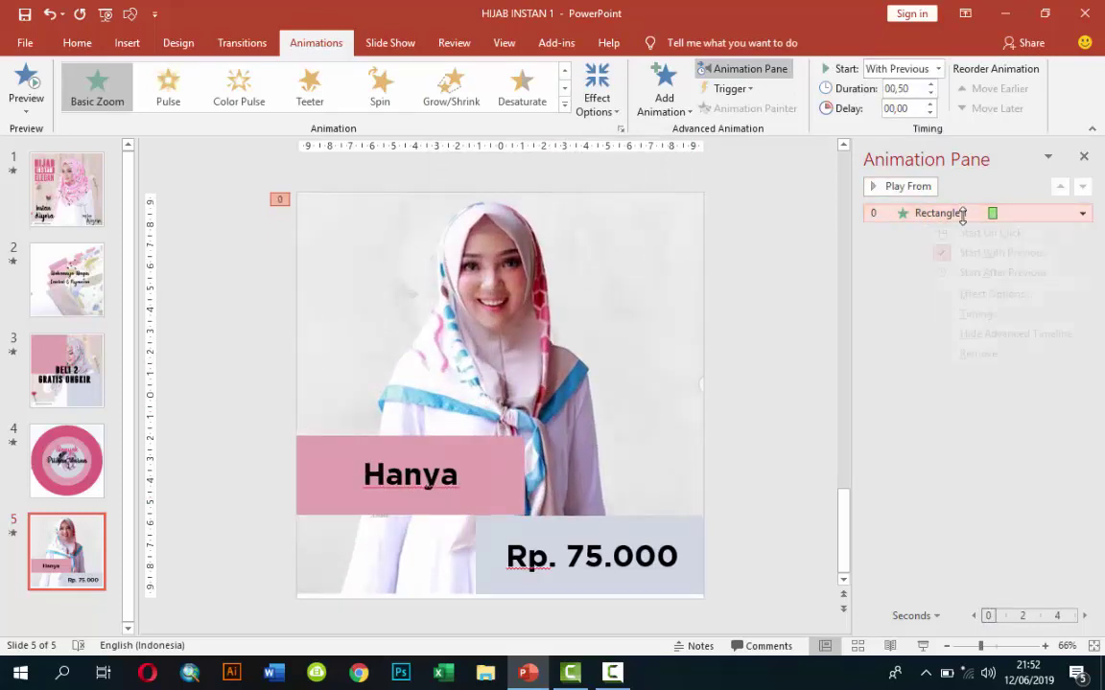
# Adjust the zoom's duration, trying 3 seconds and settling on 1 second.
pyautogui.click(959, 294)
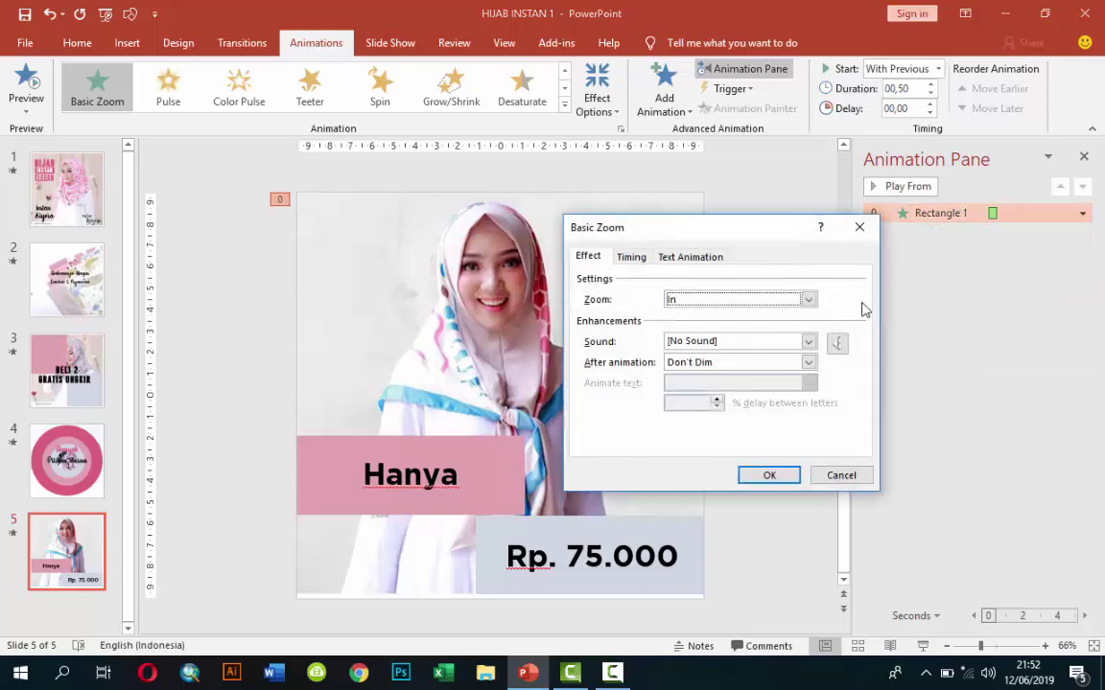
pyautogui.click(633, 257)
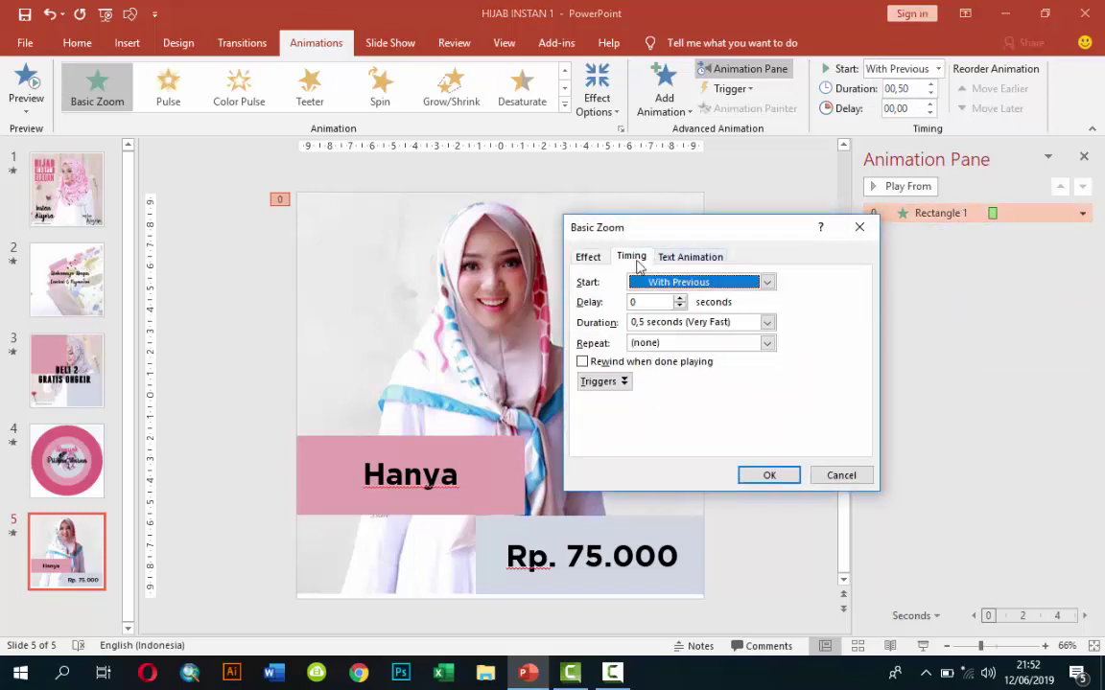
pyautogui.click(767, 323)
pyautogui.click(744, 361)
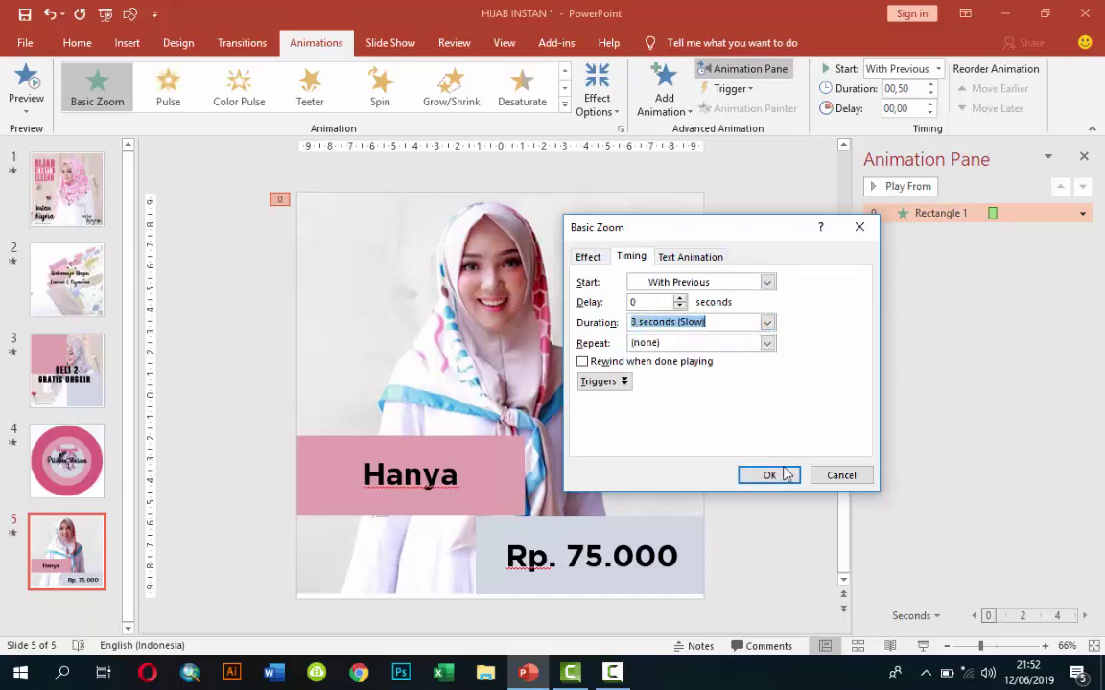
pyautogui.click(781, 475)
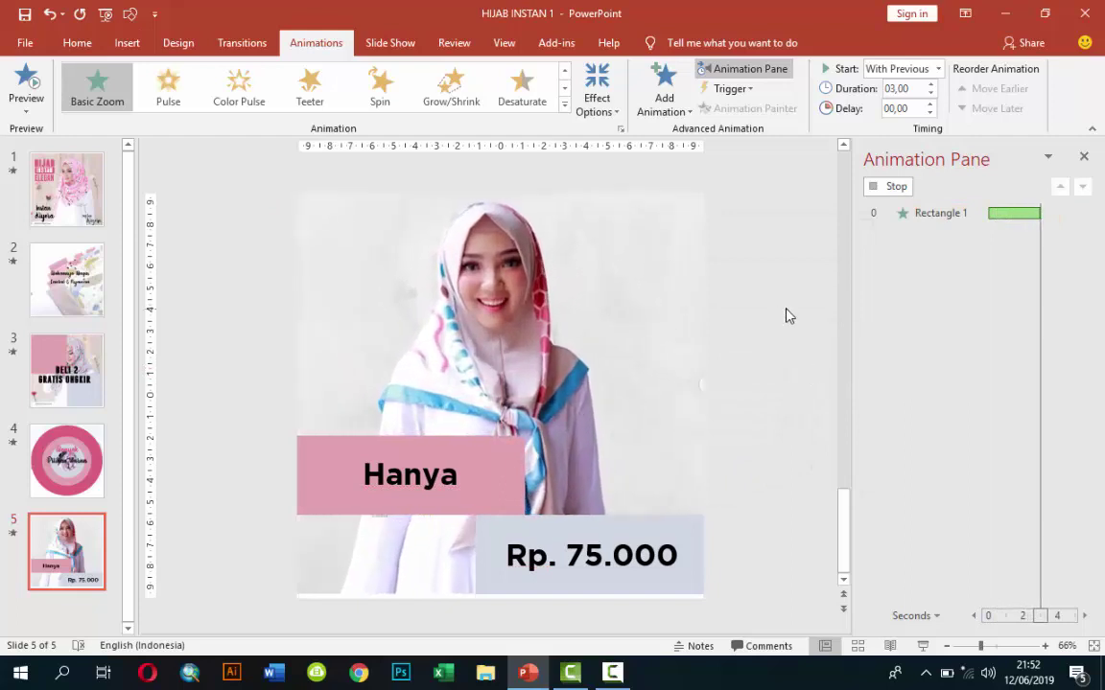
pyautogui.click(504, 493)
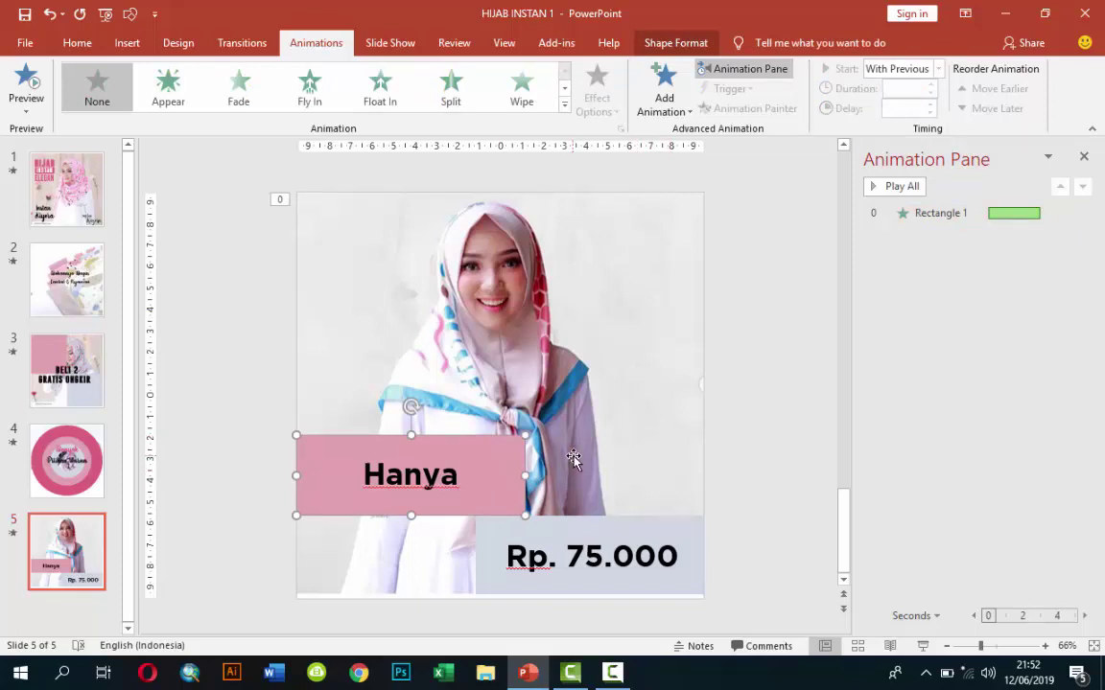
pyautogui.click(573, 376)
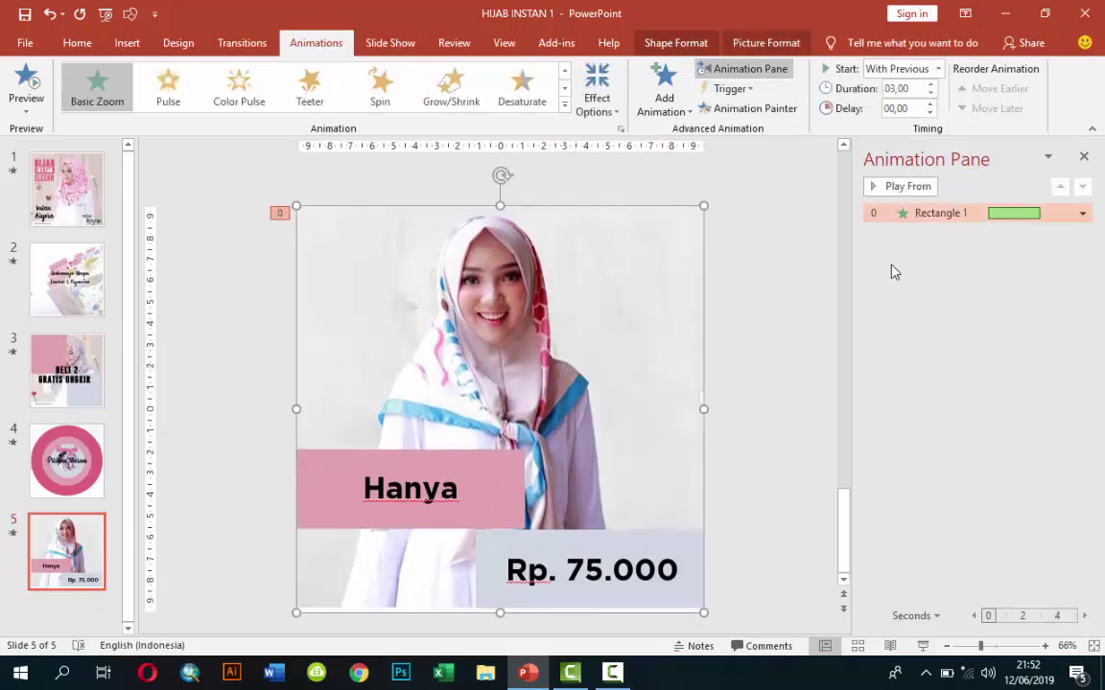
pyautogui.click(930, 93)
pyautogui.click(930, 93)
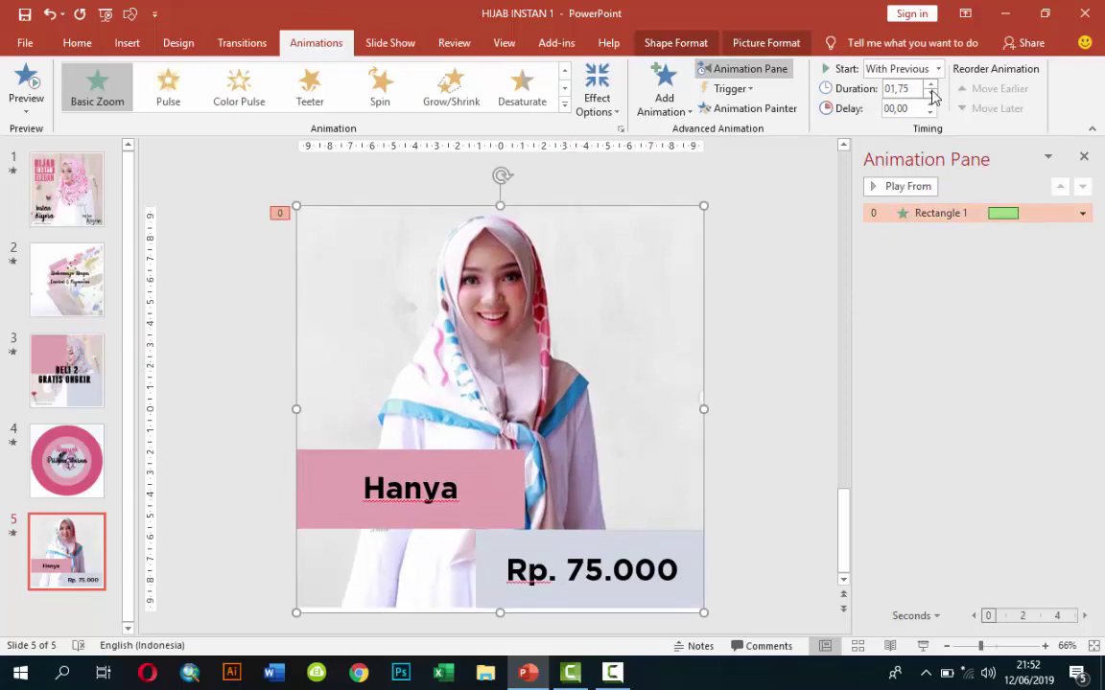
pyautogui.click(930, 93)
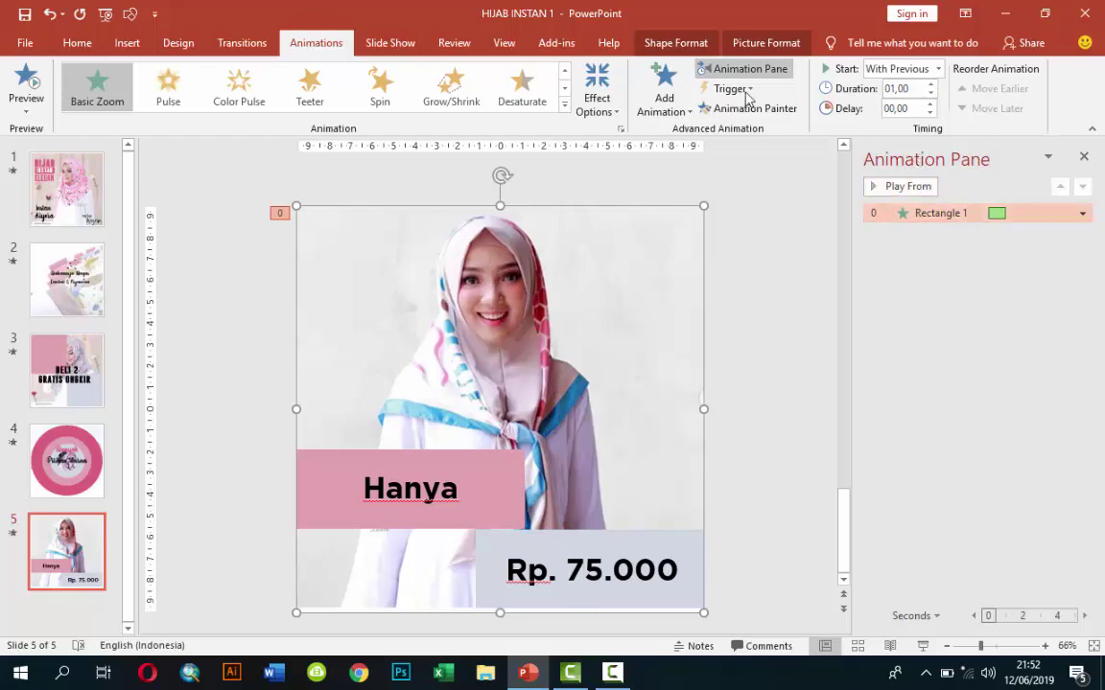
# Add a Grow/Shrink emphasis to the photo, starting With Previous, and preview.
pyautogui.click(663, 95)
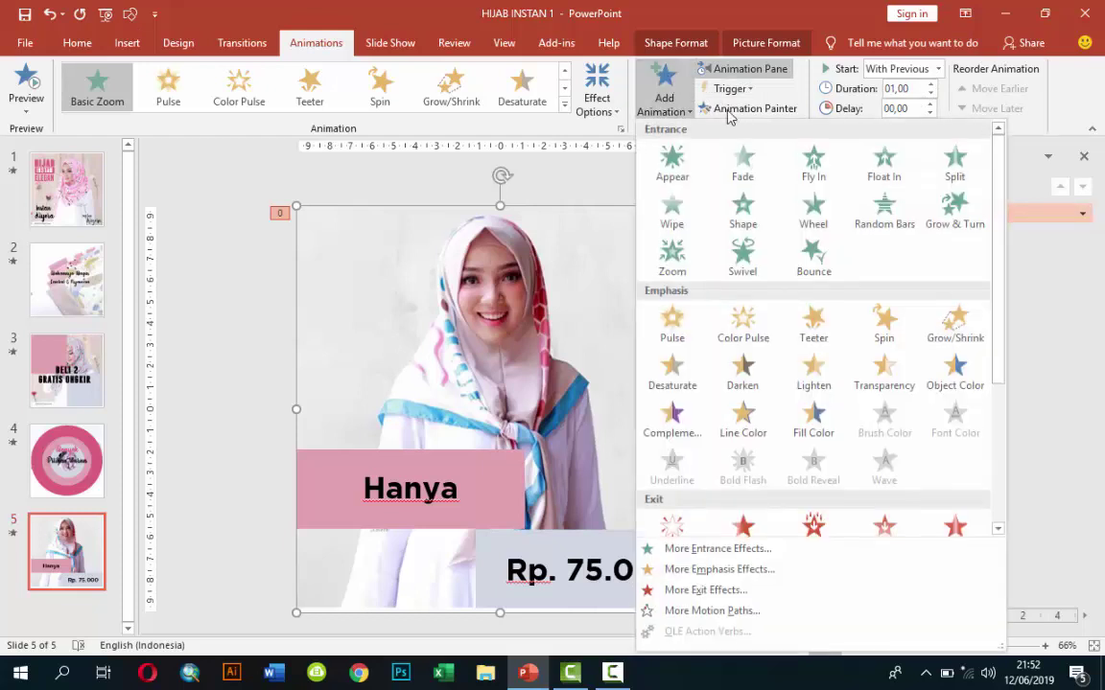
pyautogui.click(940, 330)
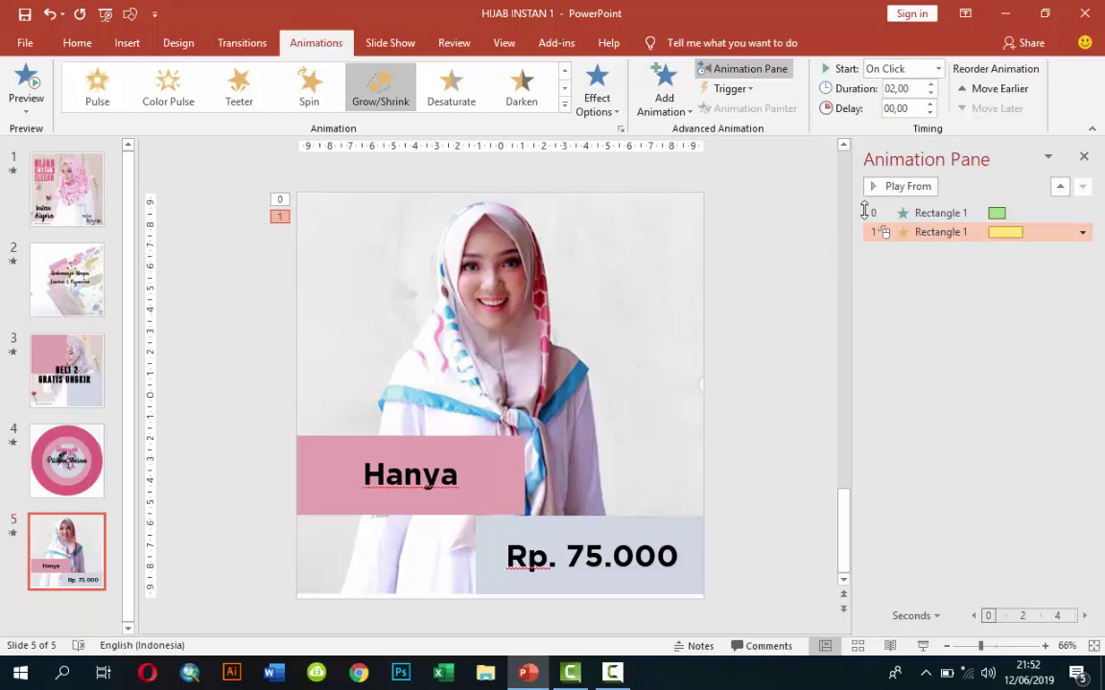
pyautogui.click(938, 70)
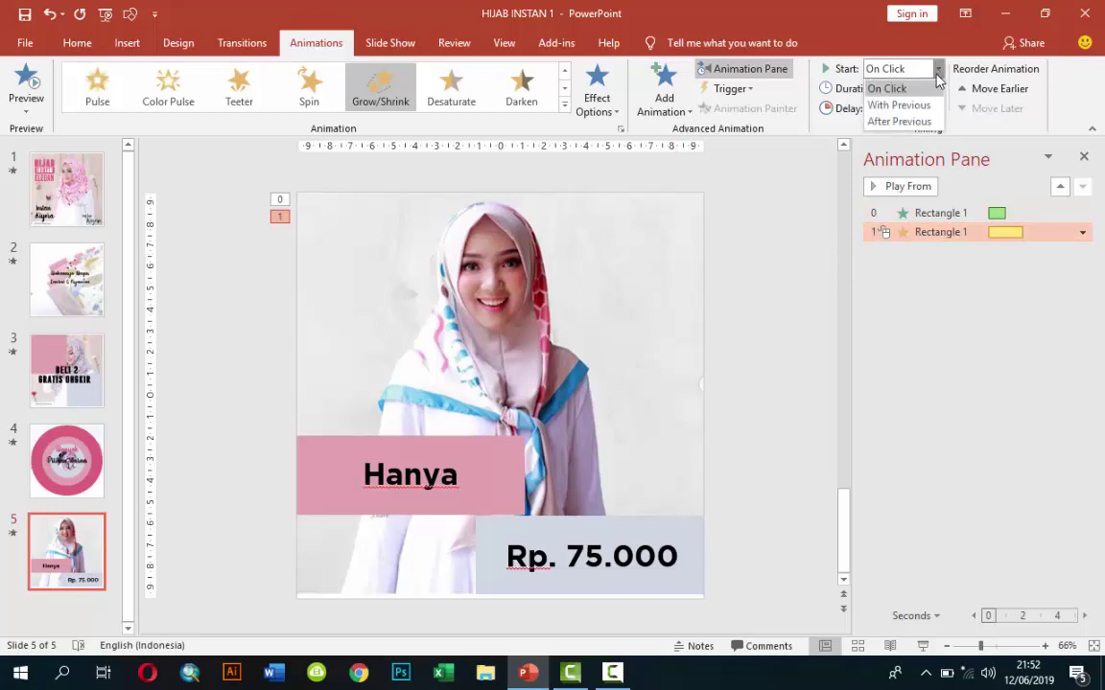
pyautogui.click(920, 106)
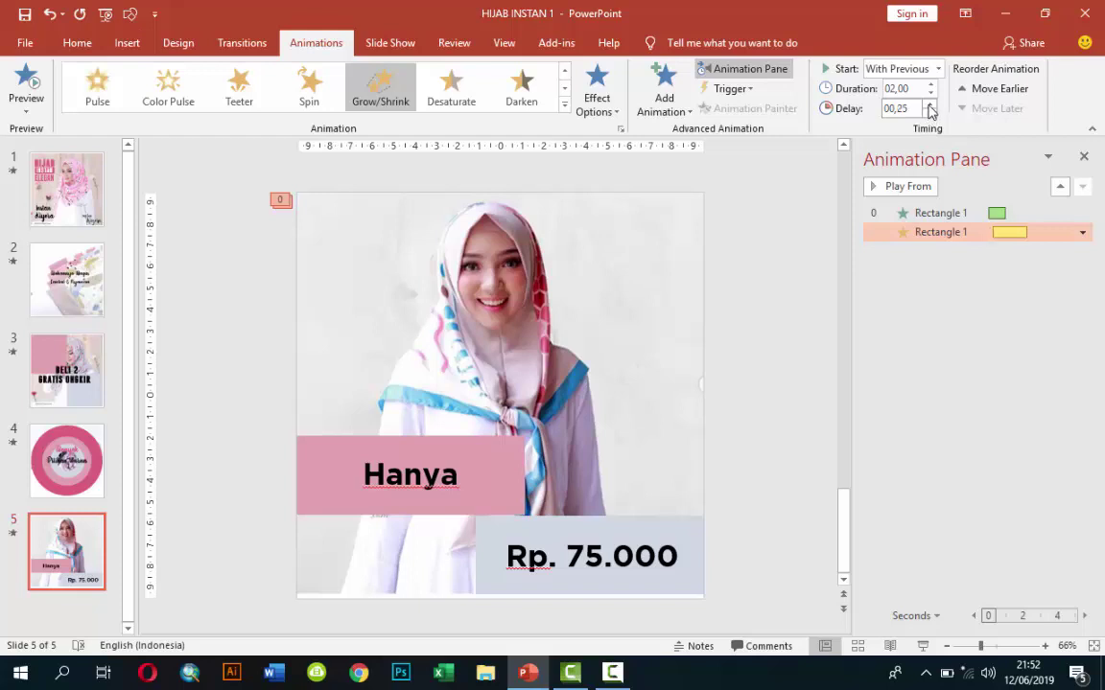
pyautogui.click(968, 217)
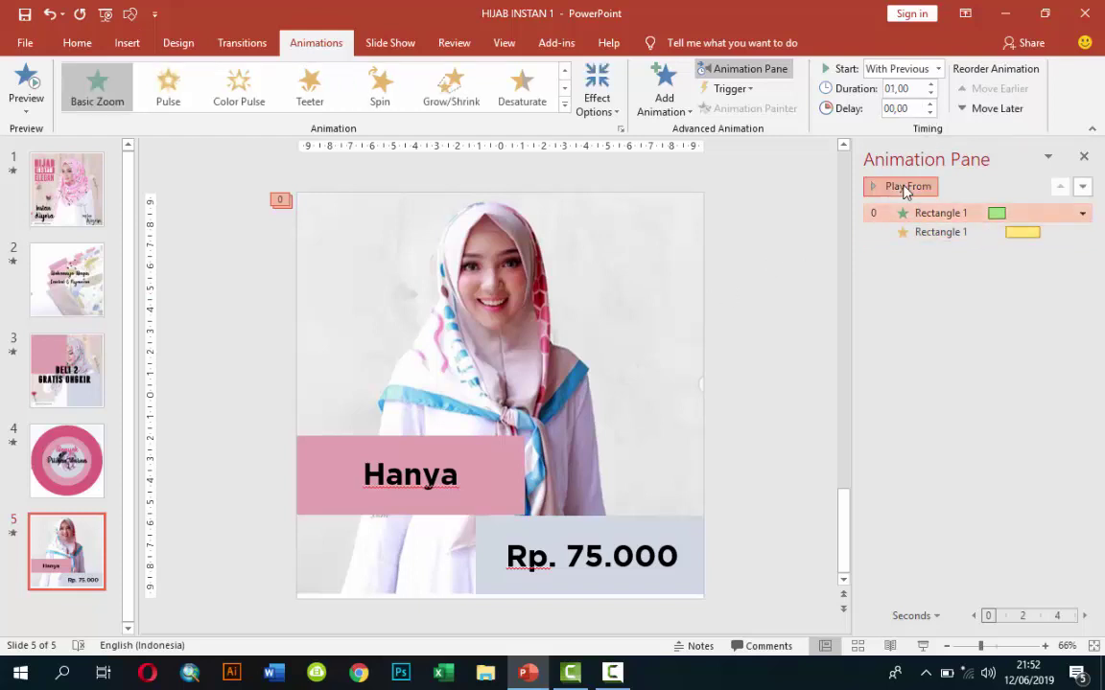
pyautogui.click(902, 186)
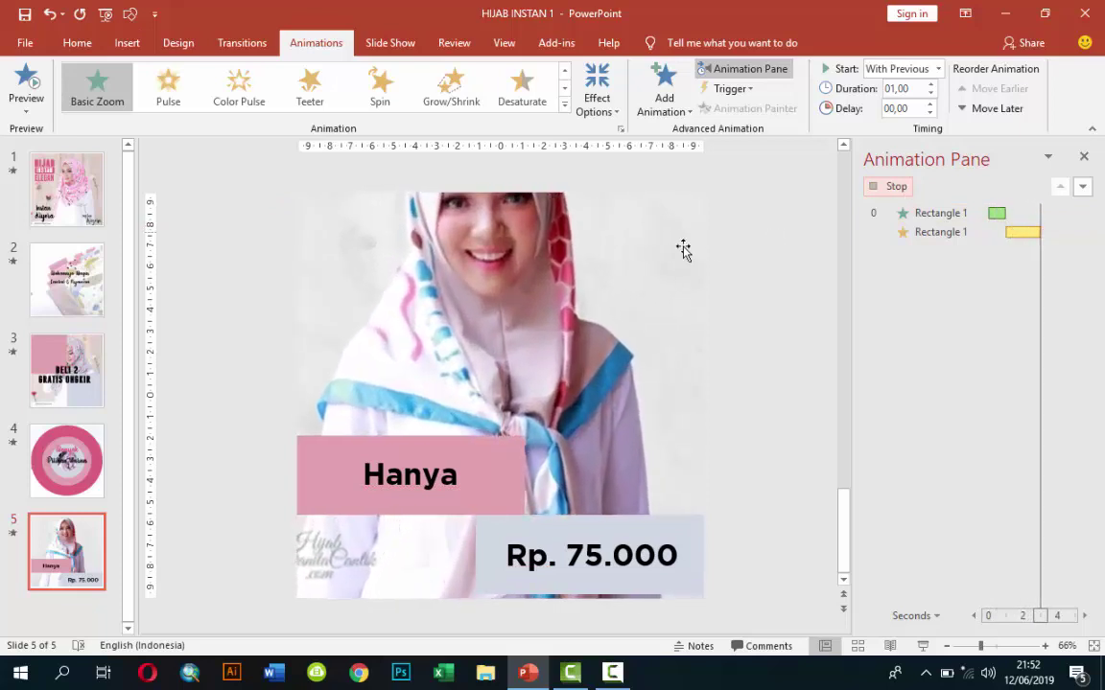
# Set the photo's Grow/Shrink size to a custom 120%.
pyautogui.click(957, 232)
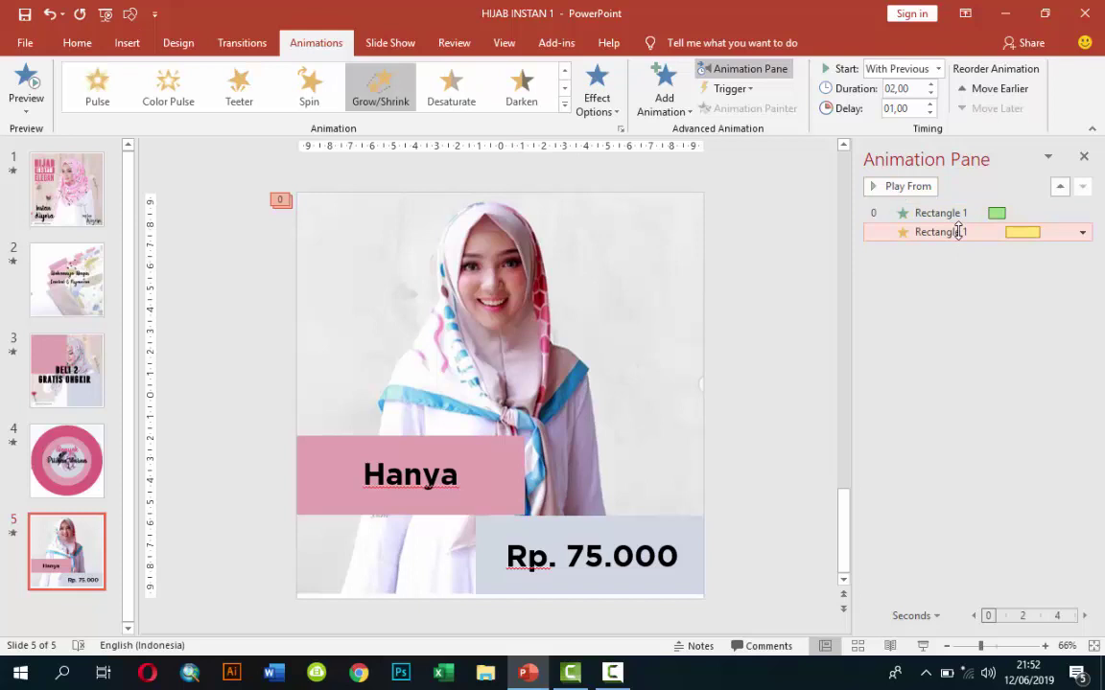
pyautogui.rightClick(958, 232)
pyautogui.click(959, 312)
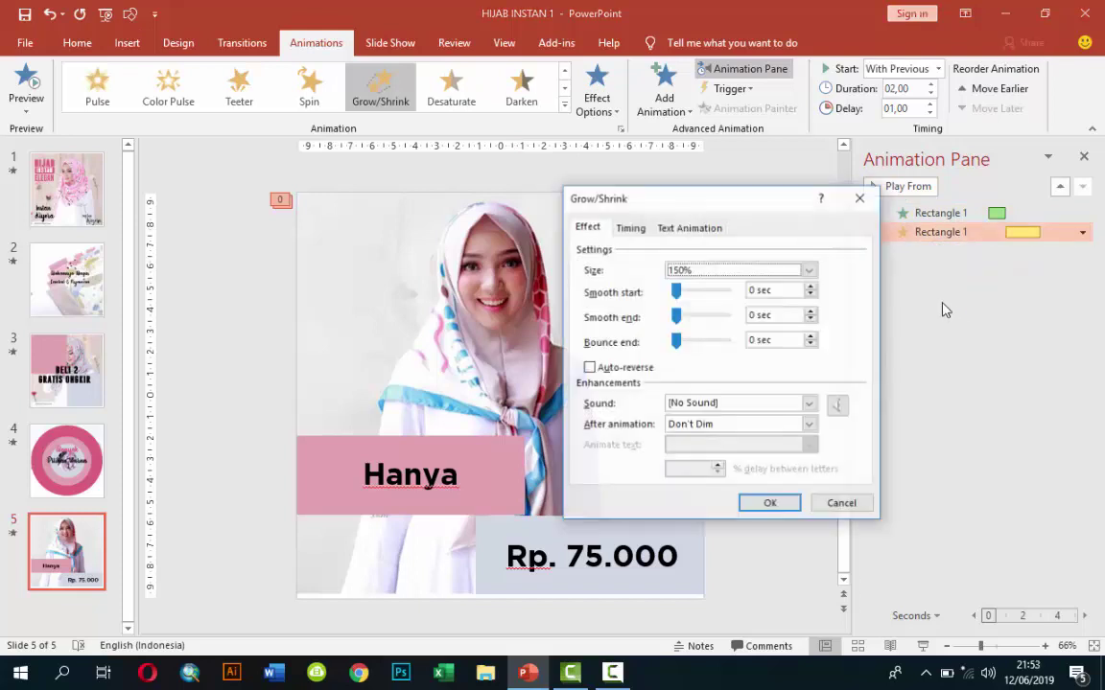
pyautogui.click(705, 273)
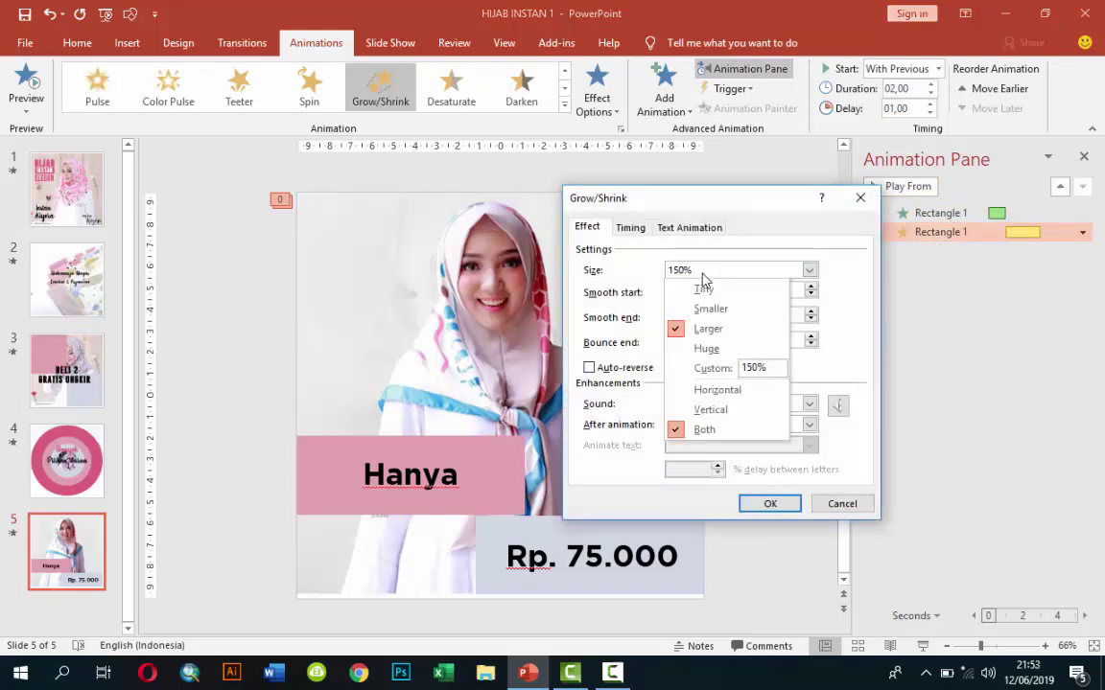
pyautogui.click(757, 365)
pyautogui.write('120')
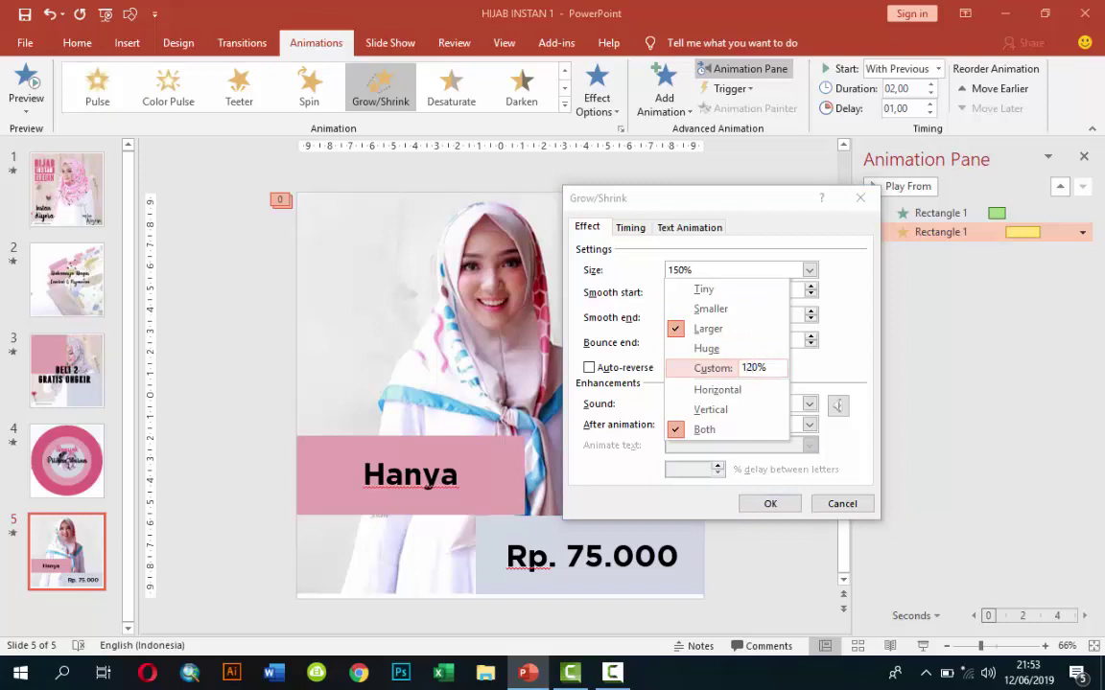
pyautogui.press('Return')
pyautogui.click(828, 384)
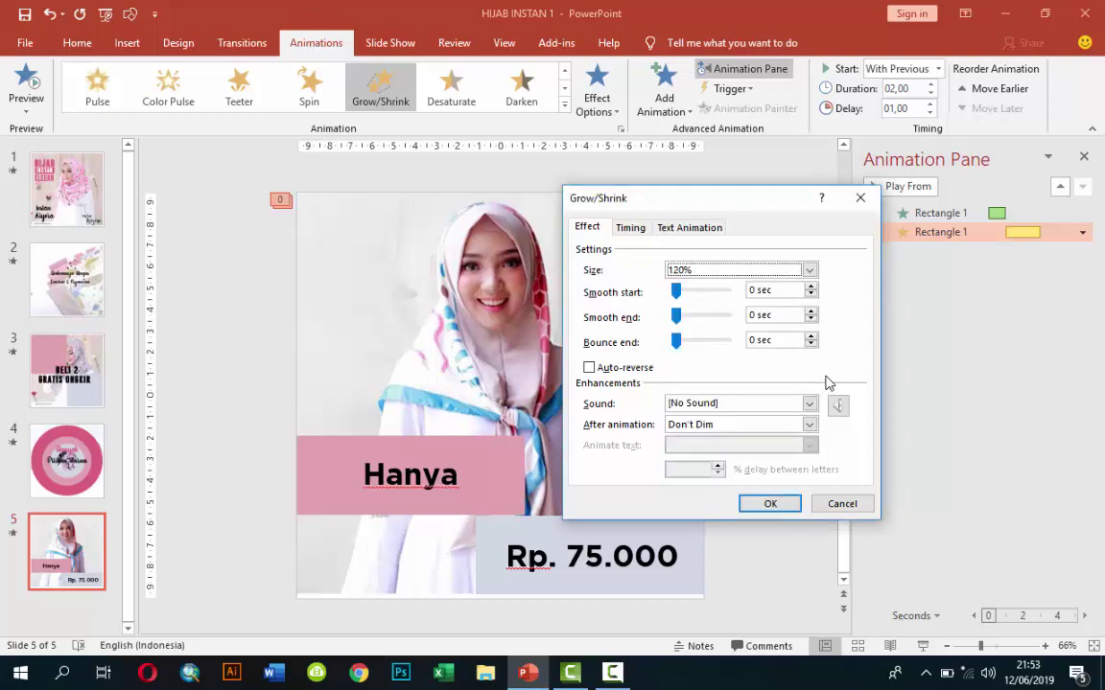
pyautogui.click(772, 503)
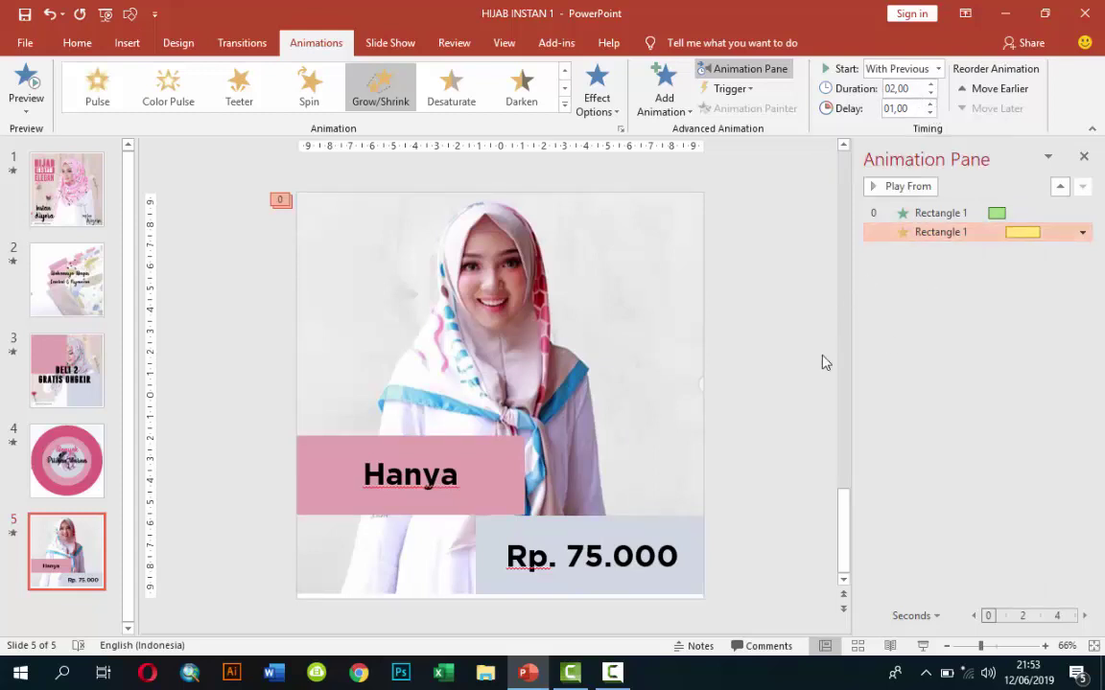
# Make the Hanya box fly in from the left, starting With Previous.
pyautogui.click(494, 479)
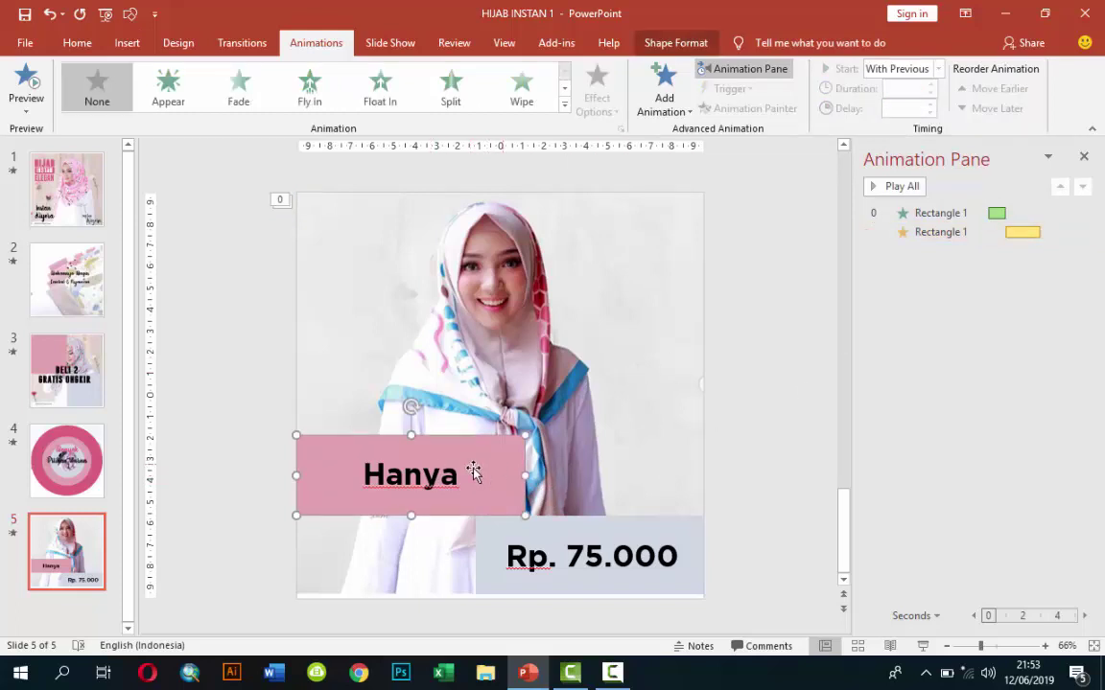
pyautogui.click(663, 96)
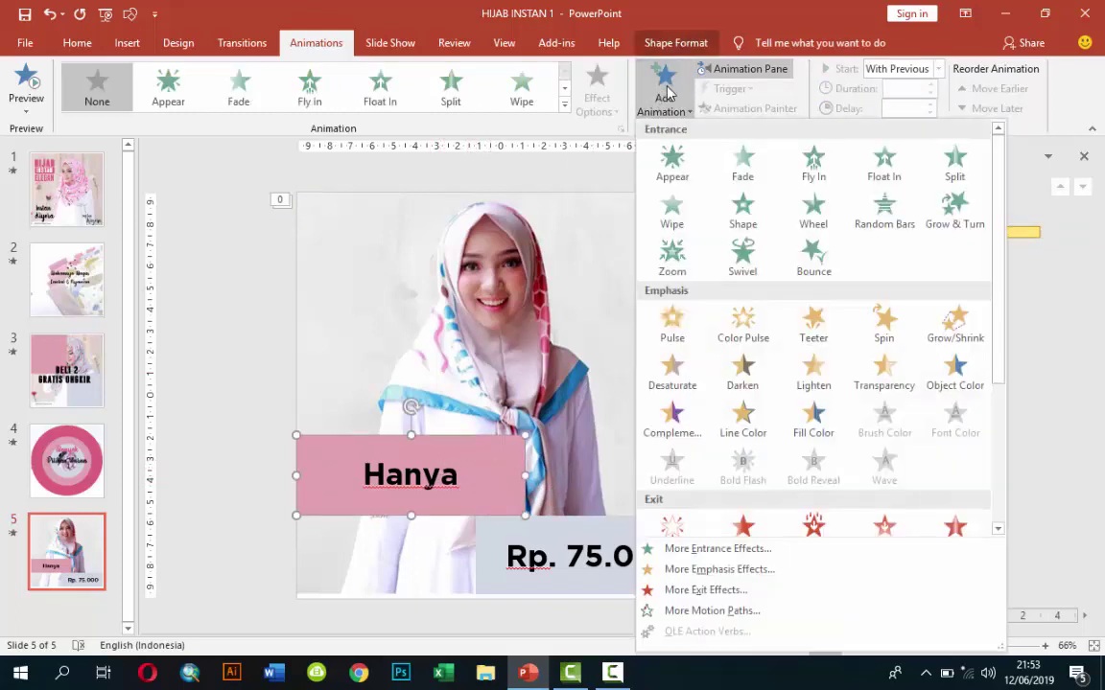
pyautogui.click(826, 178)
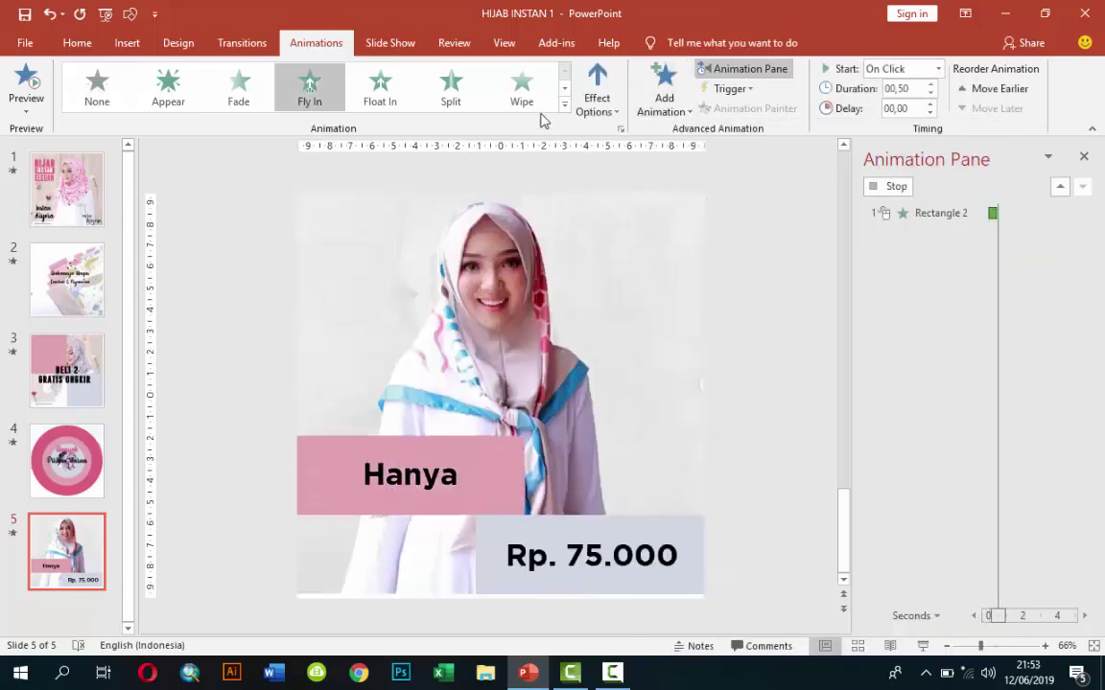
pyautogui.click(596, 101)
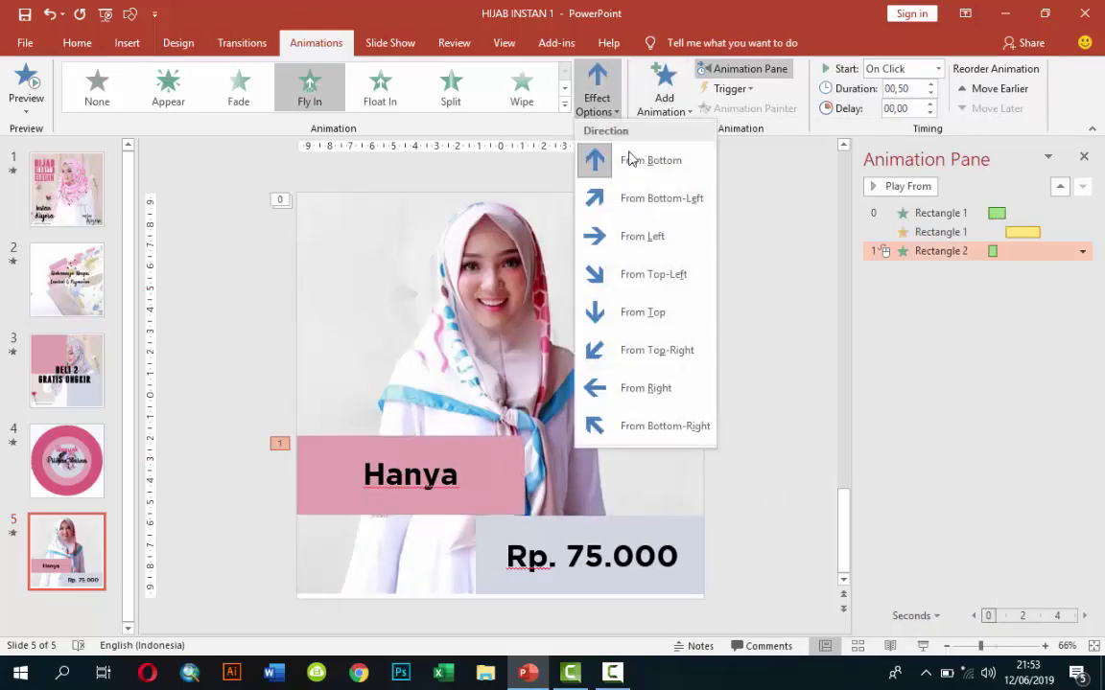
pyautogui.click(637, 236)
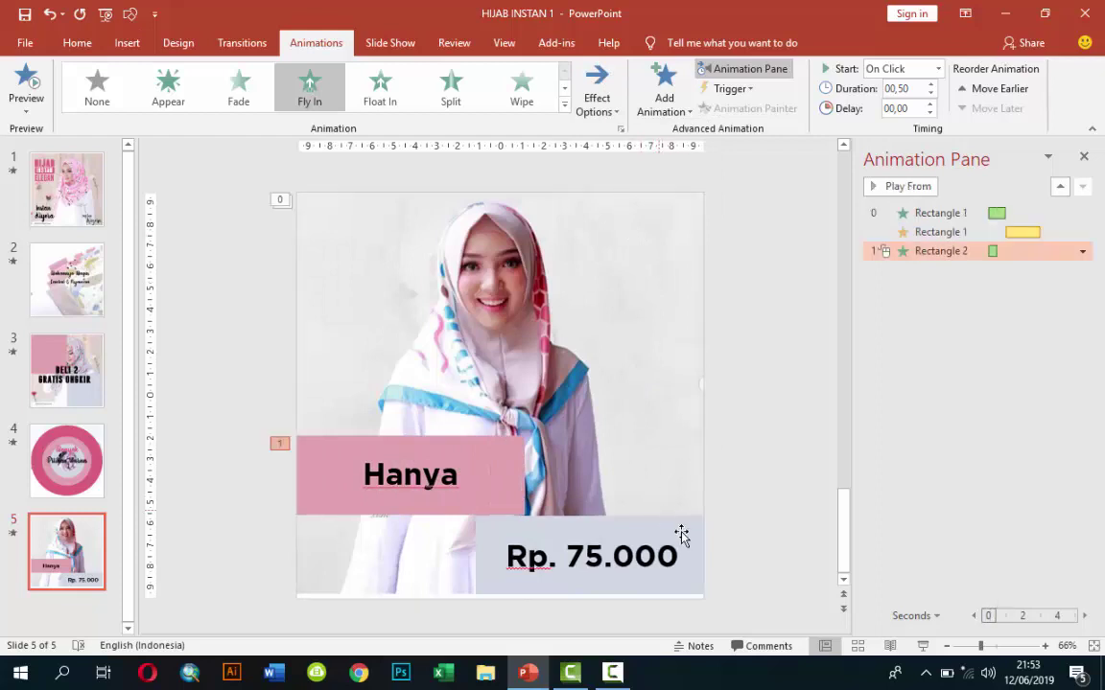
pyautogui.click(937, 69)
pyautogui.click(926, 106)
pyautogui.write('01,5')
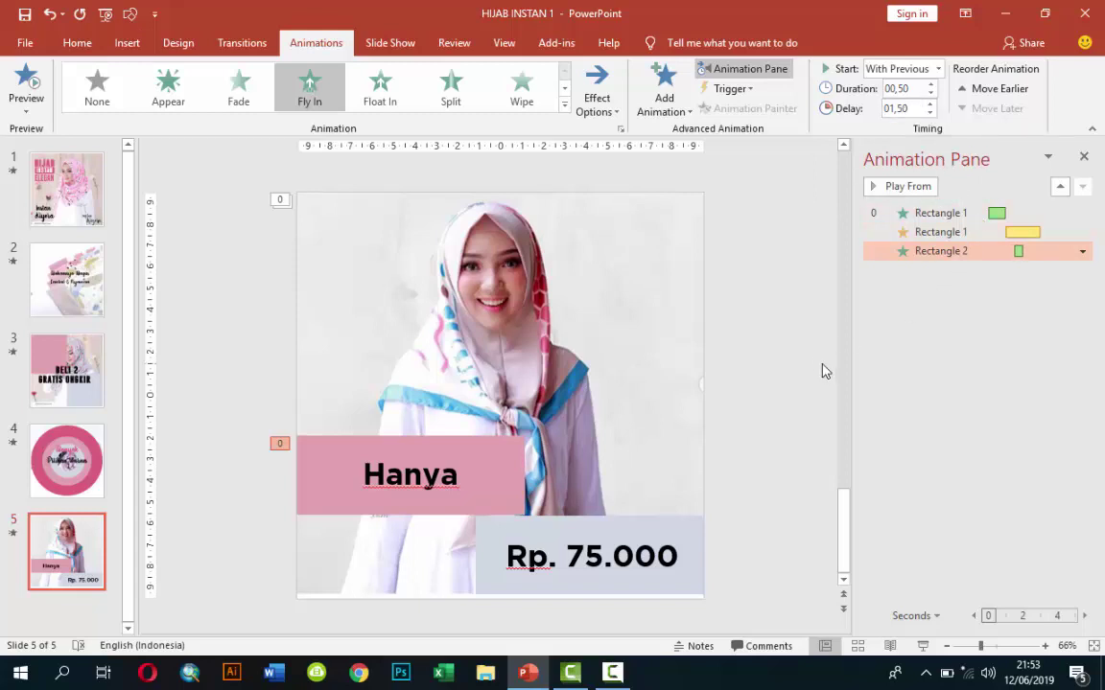
pyautogui.click(687, 532)
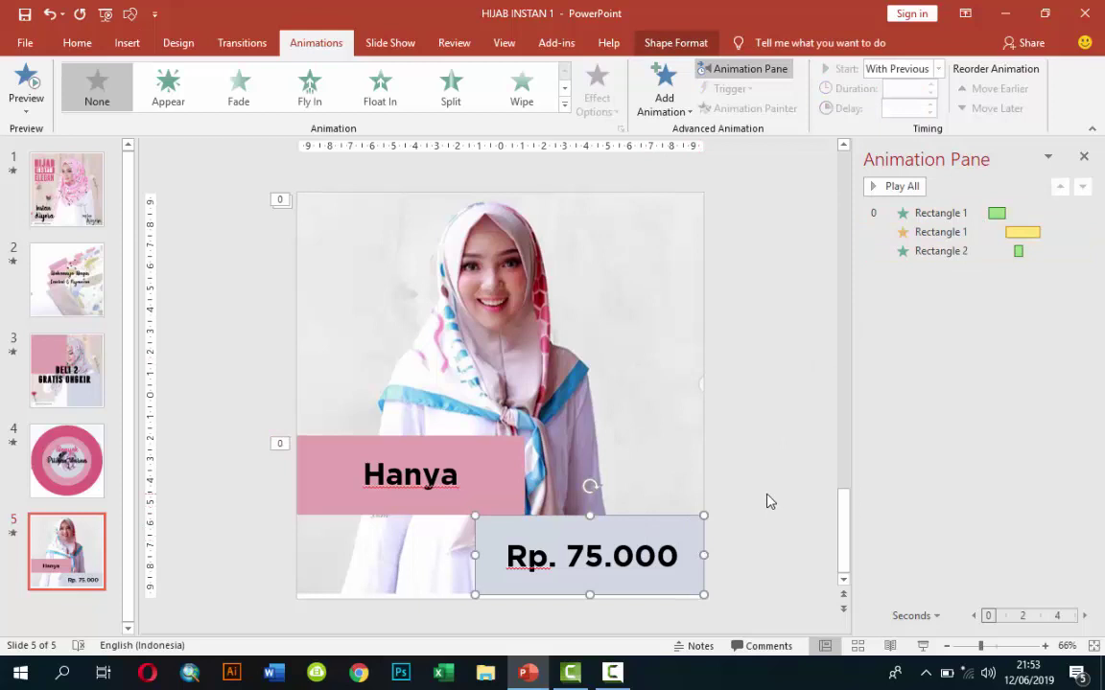
# Make the Rp. 75.000 price box fly in from the right with the previous animation, then preview it.
pyautogui.click(664, 88)
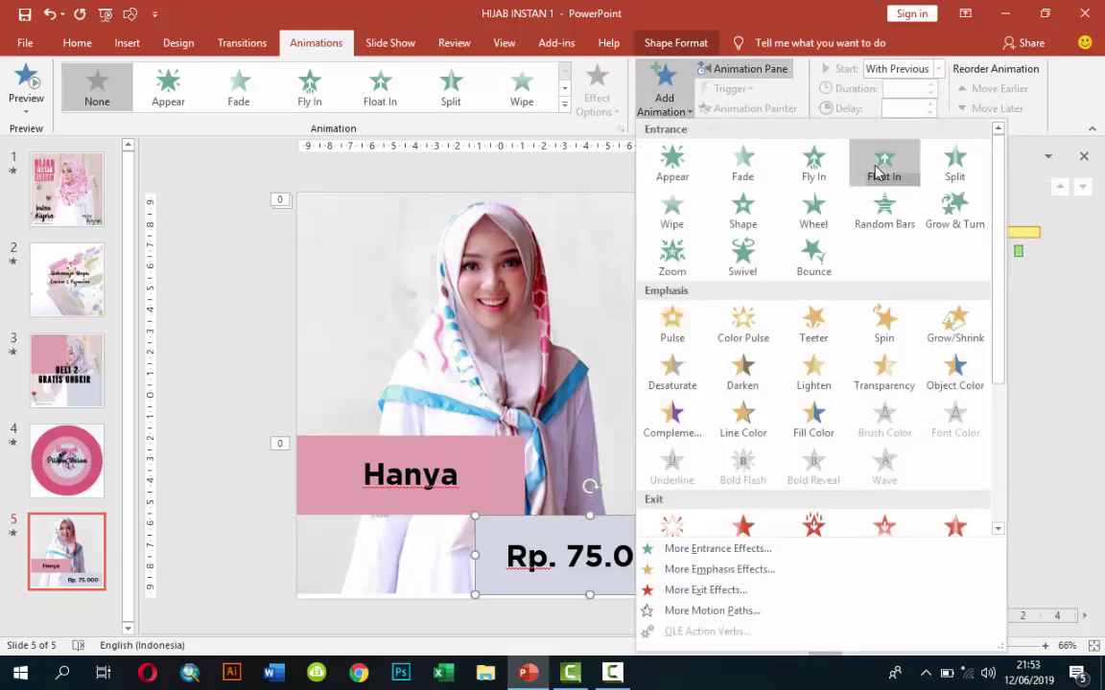
pyautogui.click(878, 168)
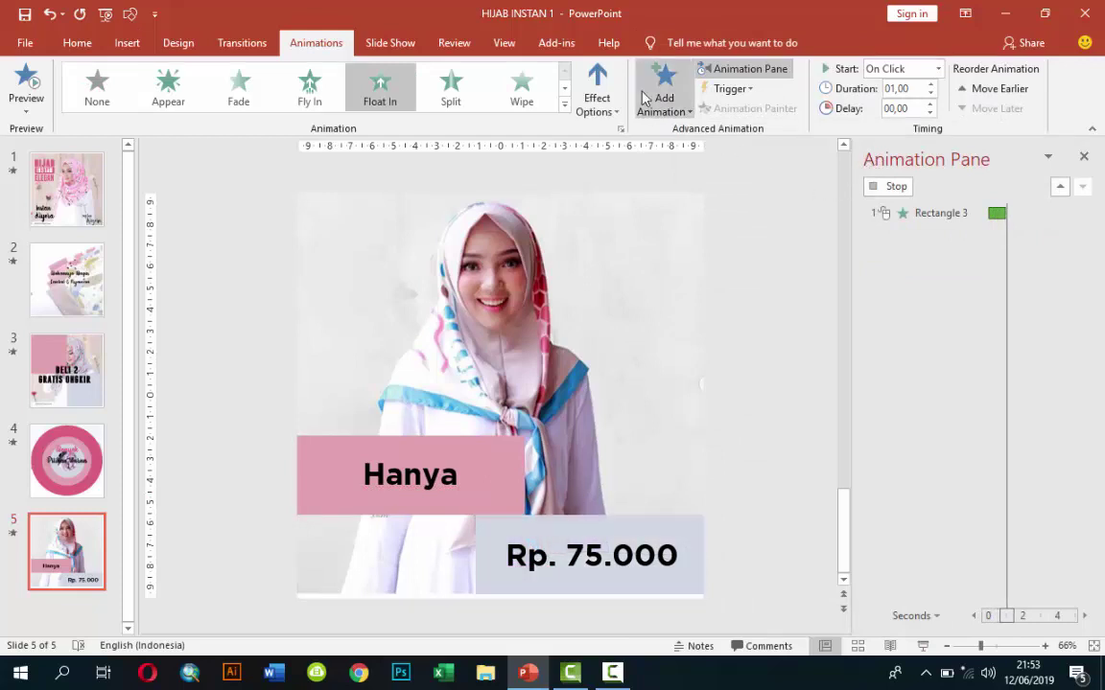
pyautogui.click(309, 88)
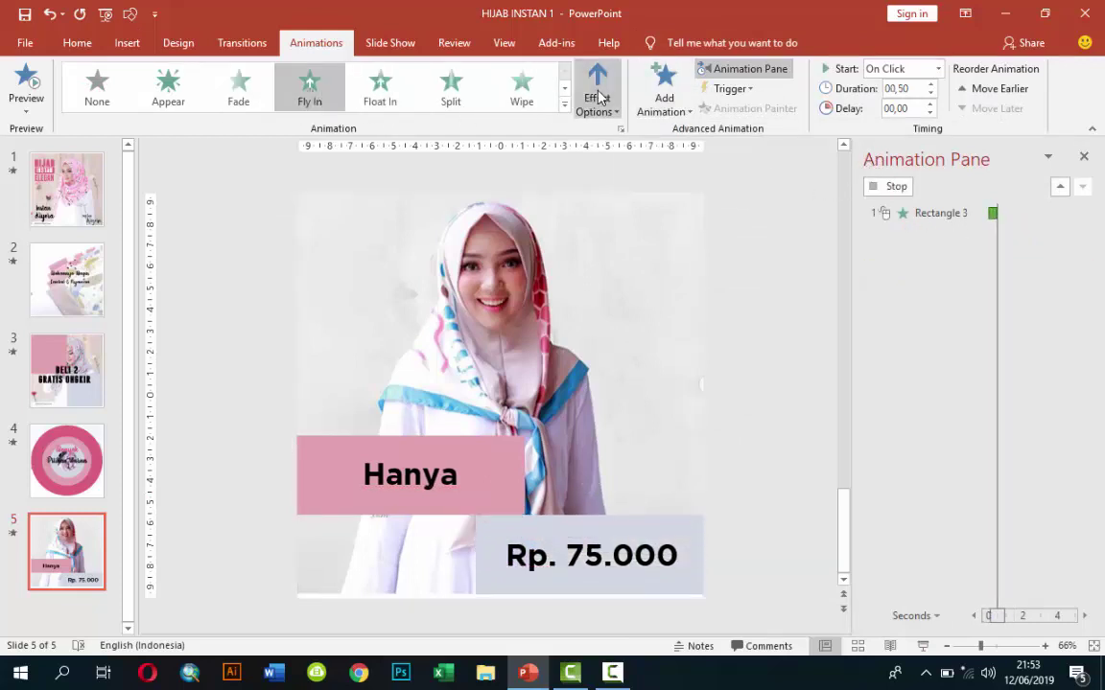
pyautogui.click(596, 100)
pyautogui.click(642, 387)
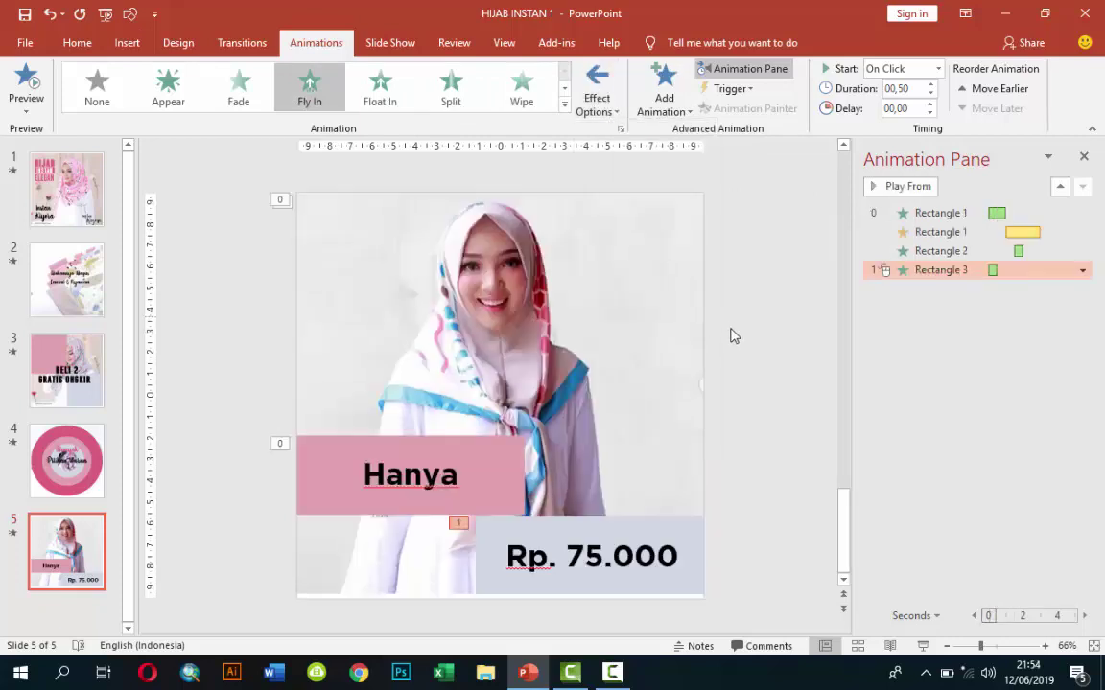
pyautogui.click(938, 73)
pyautogui.click(919, 105)
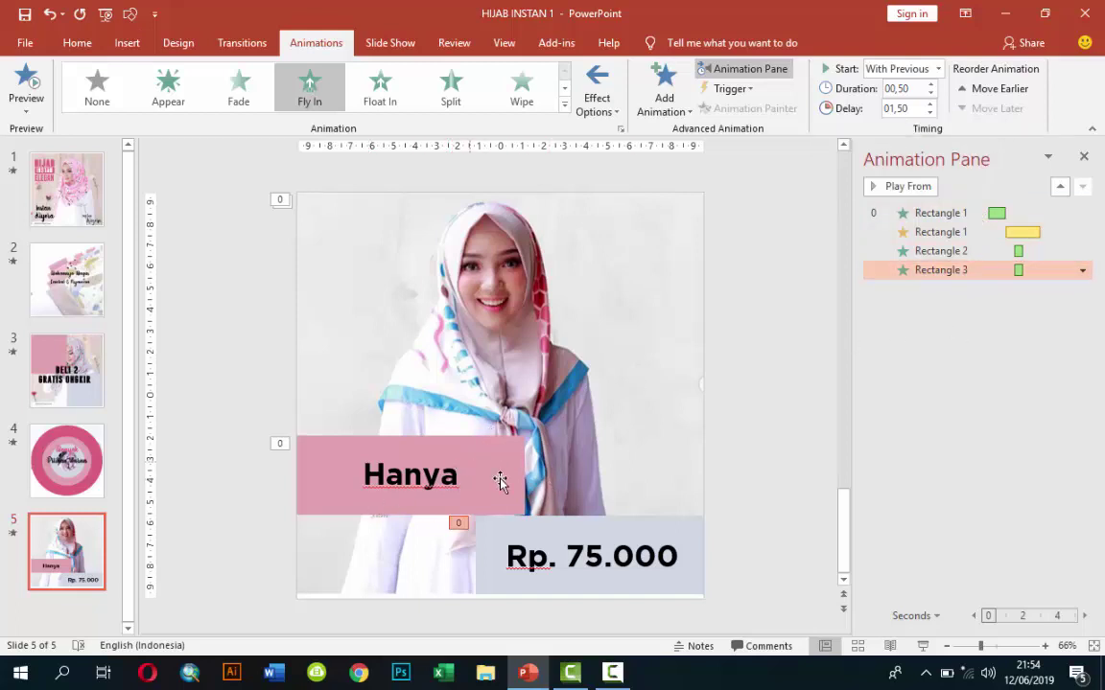
pyautogui.click(935, 252)
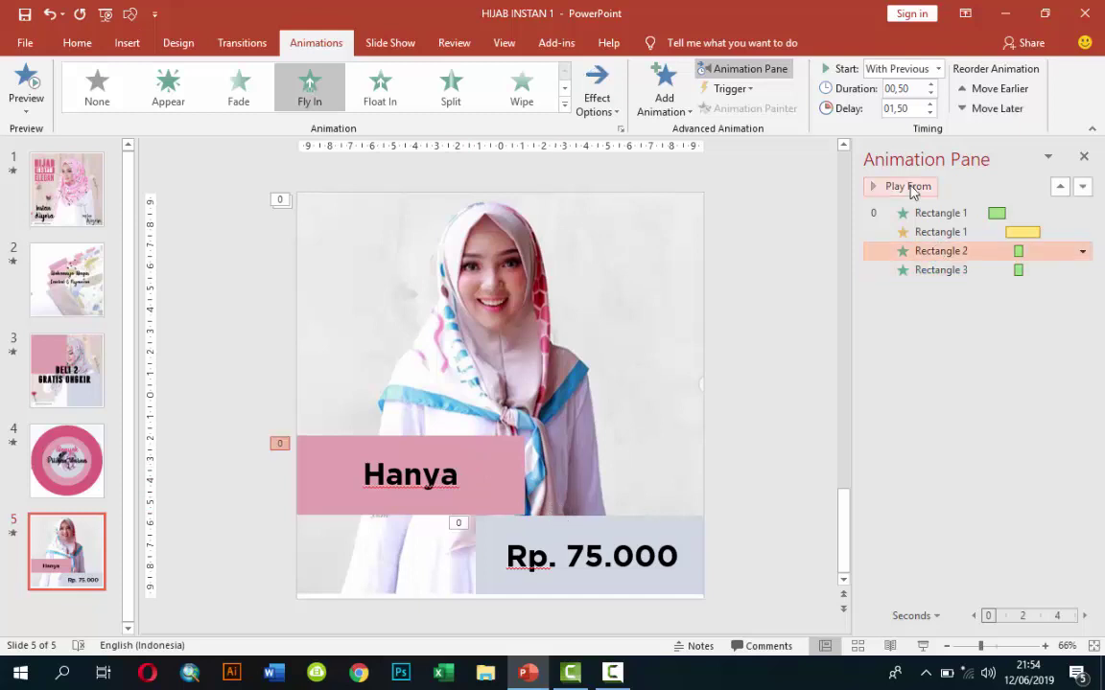
pyautogui.click(911, 187)
# Give the Hanya text a Fly In entrance from the left, starting with the previous animation.
pyautogui.click(438, 469)
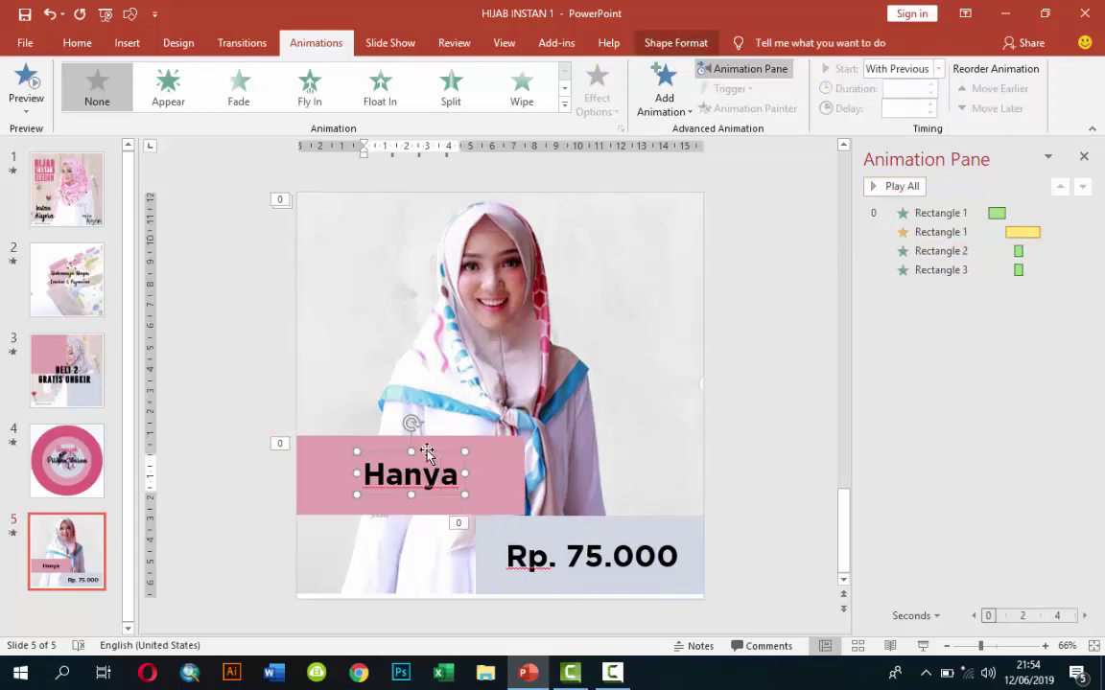
pyautogui.click(671, 91)
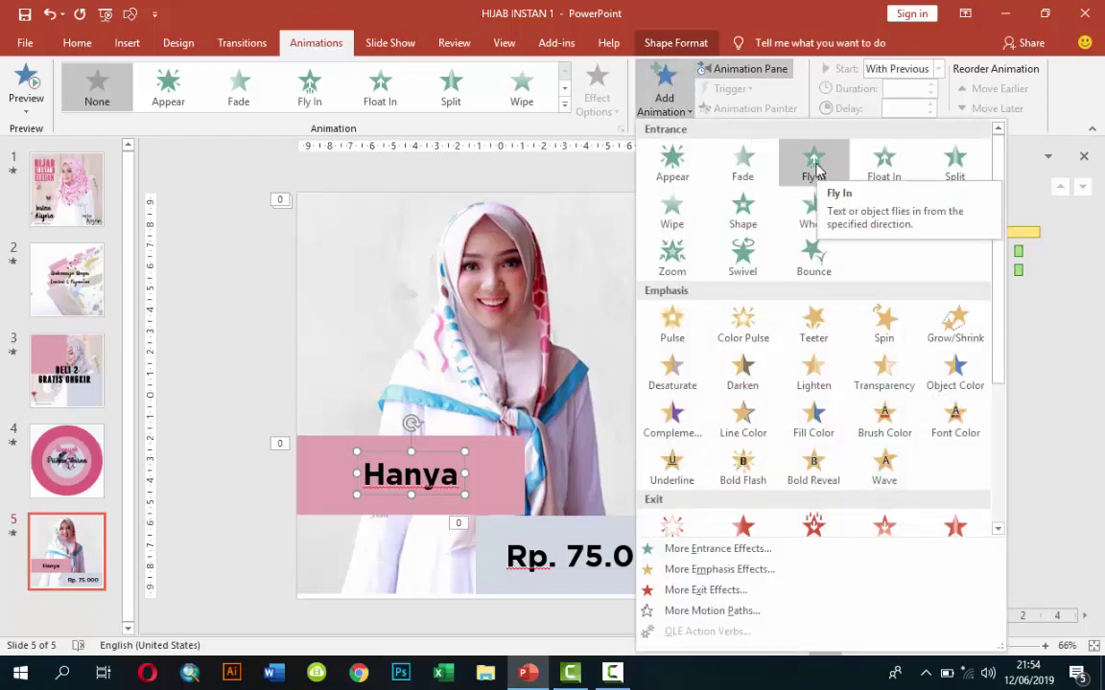
pyautogui.click(814, 168)
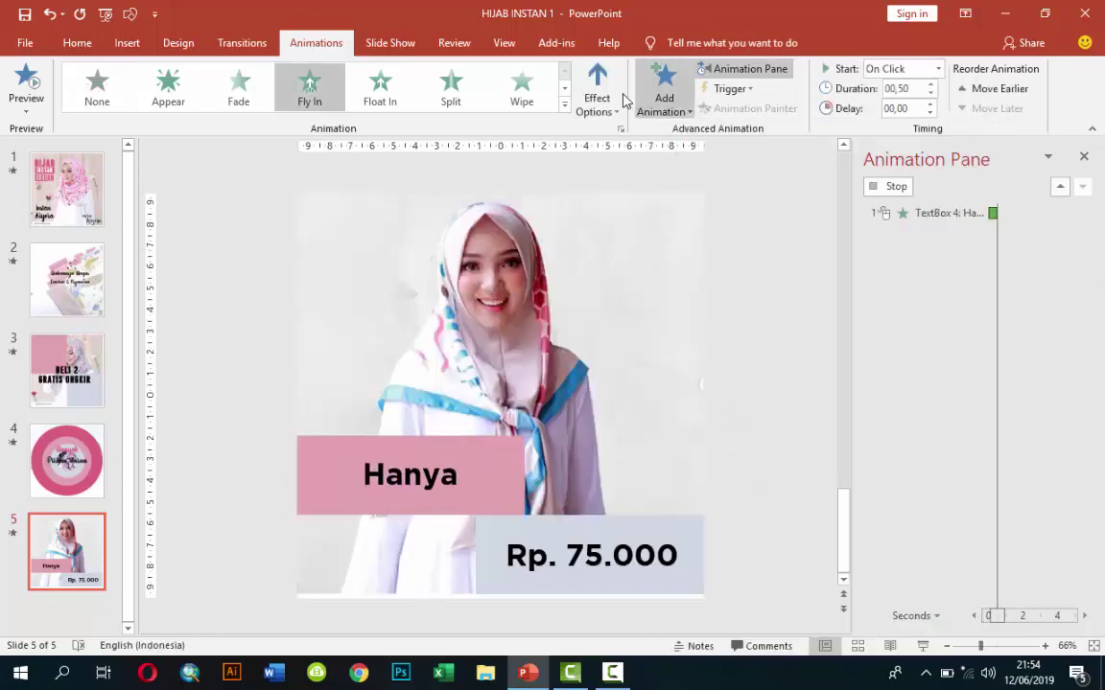
pyautogui.click(599, 102)
pyautogui.click(618, 237)
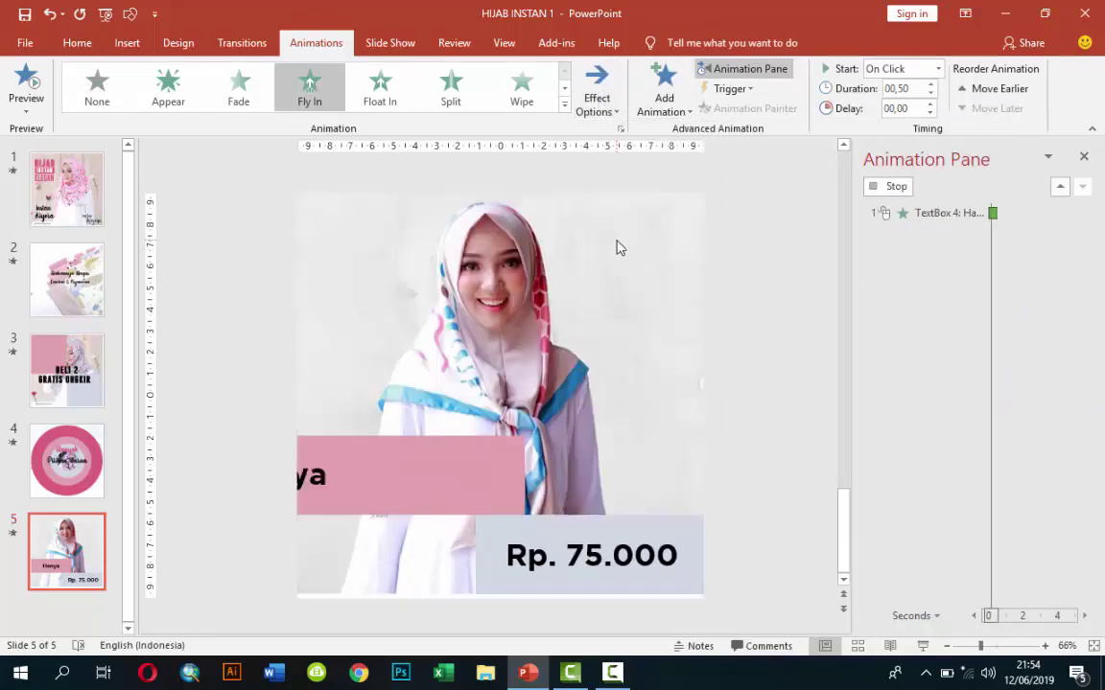
pyautogui.click(938, 68)
pyautogui.click(918, 104)
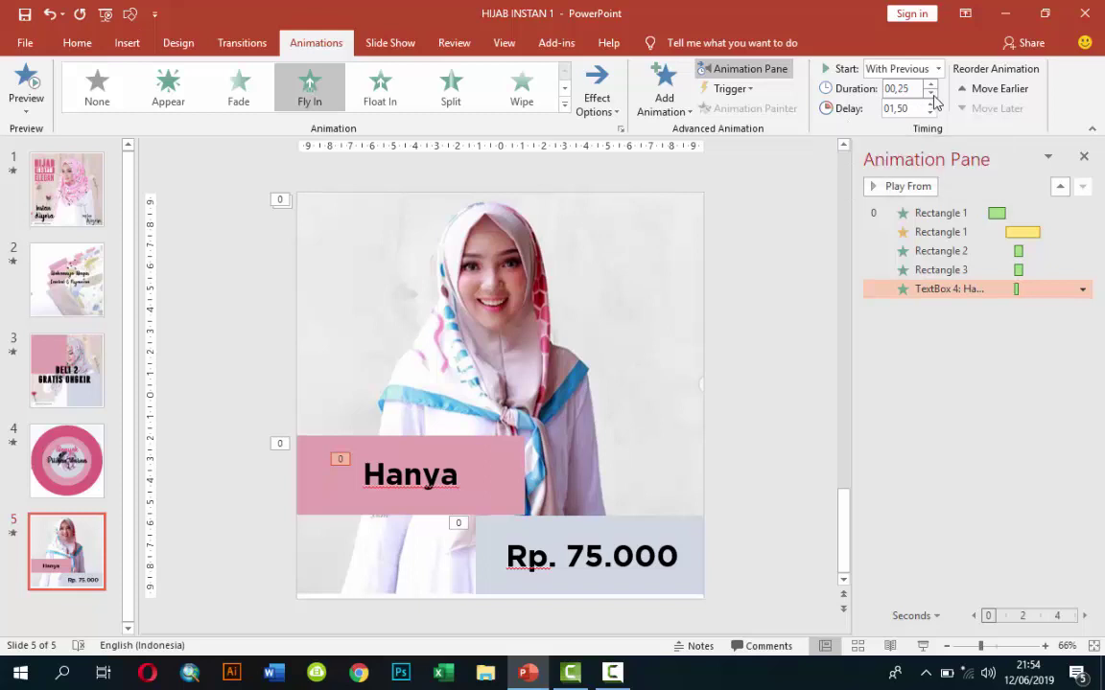
# Set the Hanya text's Fly In to animate by letter.
pyautogui.click(1082, 289)
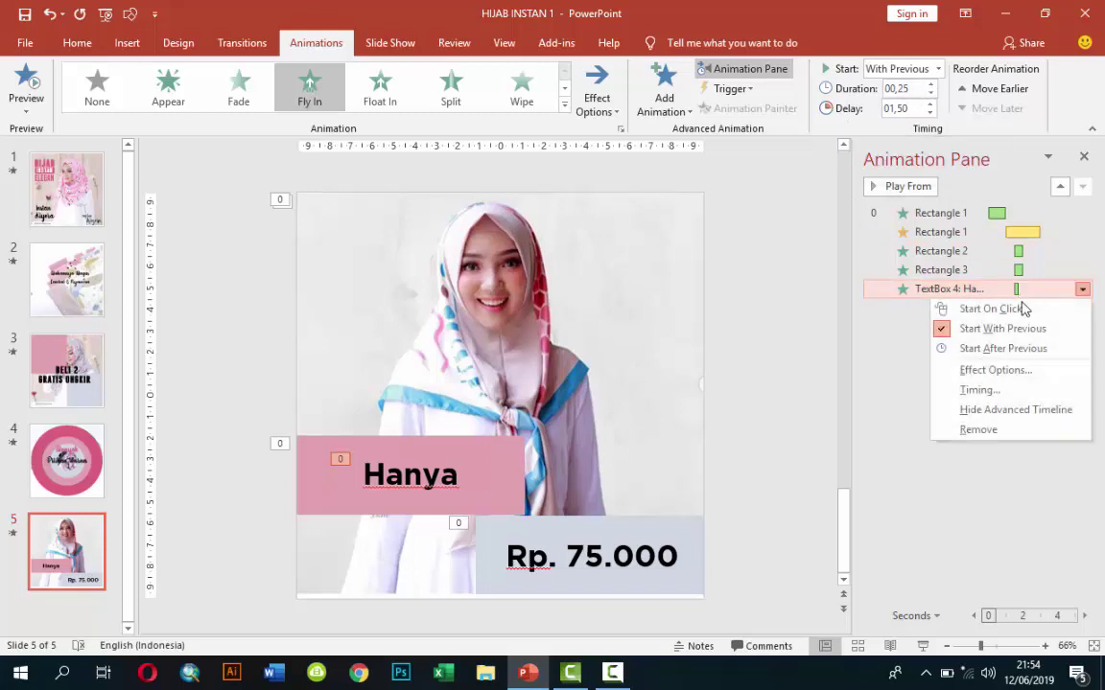
pyautogui.click(1010, 379)
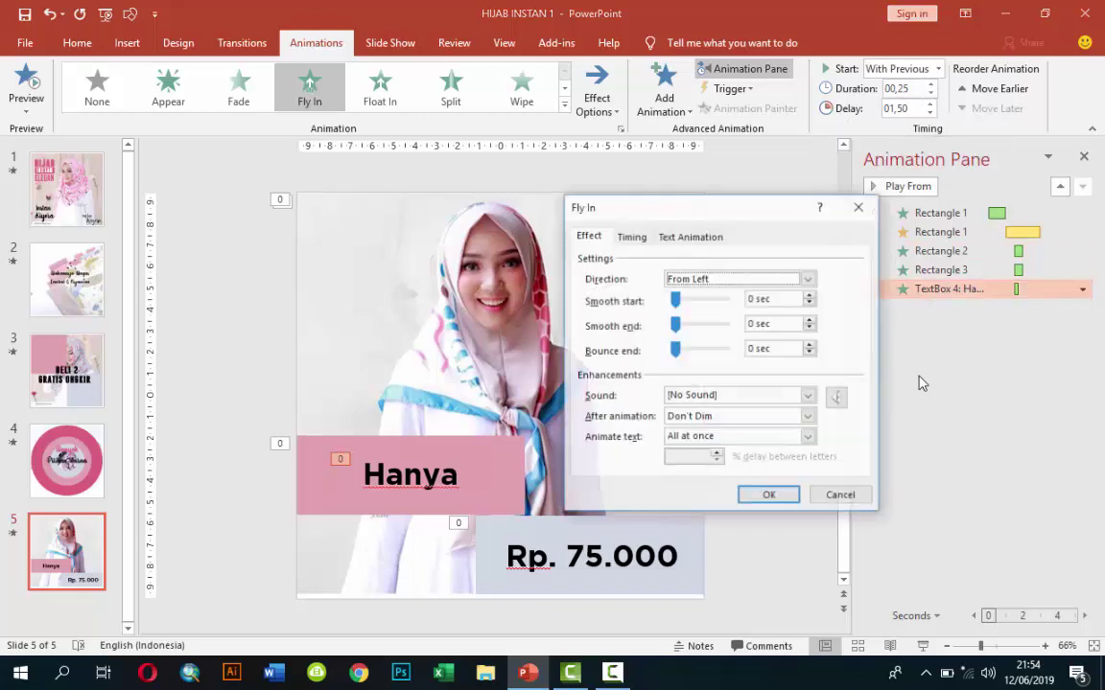
pyautogui.click(807, 438)
pyautogui.click(754, 476)
pyautogui.write('60')
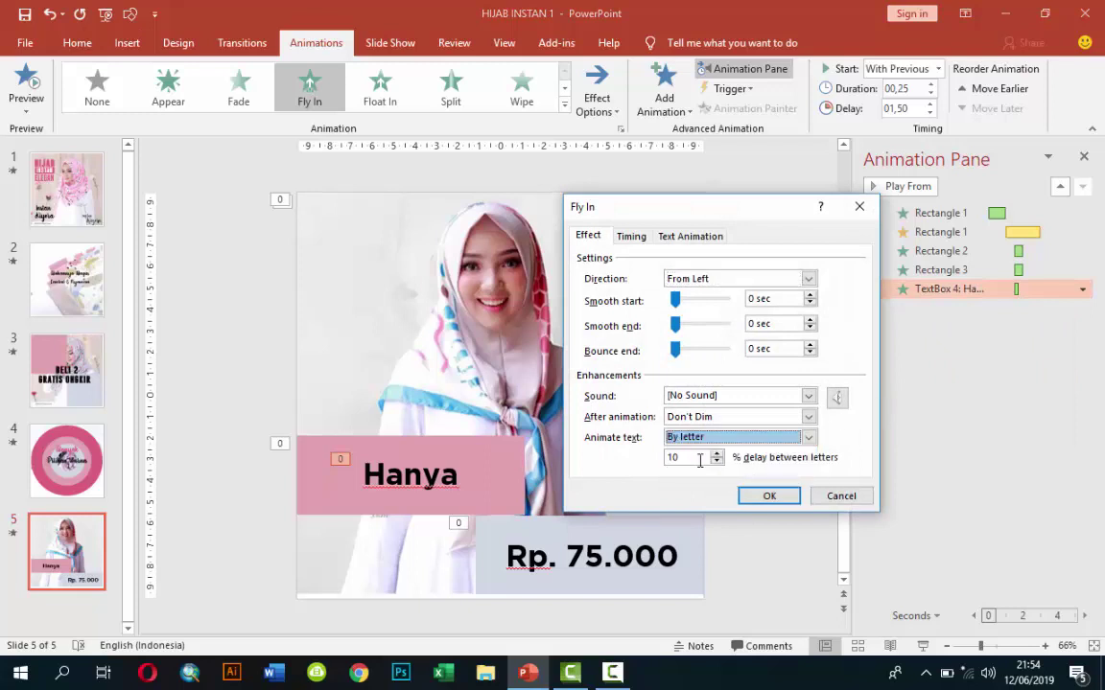
pyautogui.click(773, 499)
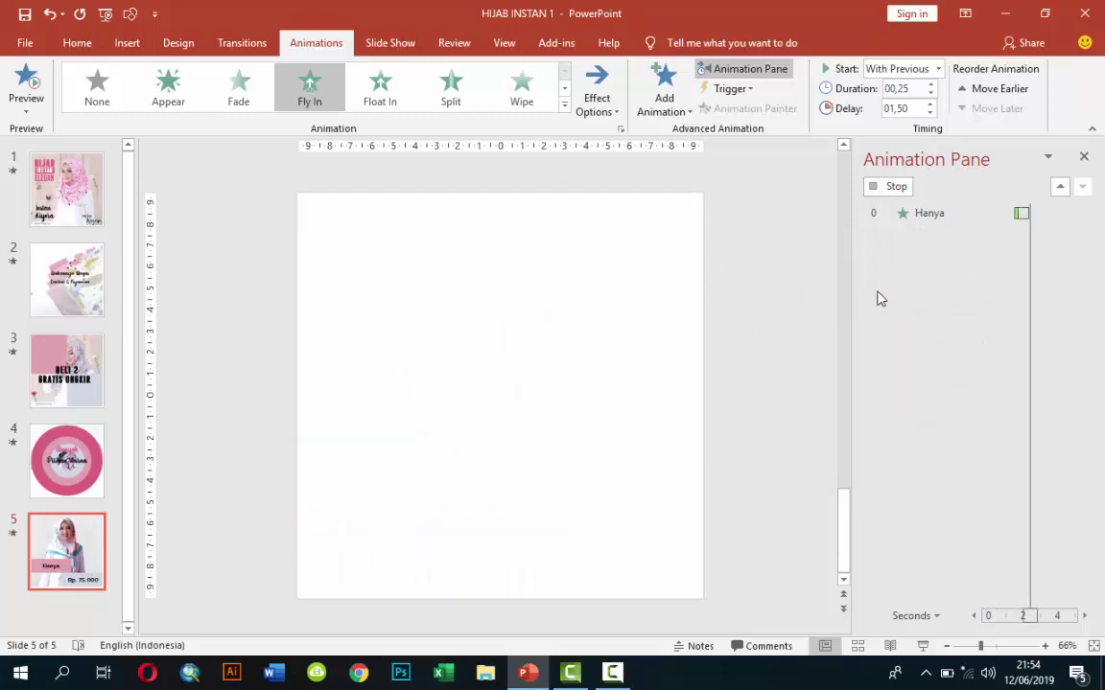
# Give the Rp. 75.000 text a Fly In entrance from the right, starting with the previous animation.
pyautogui.click(648, 568)
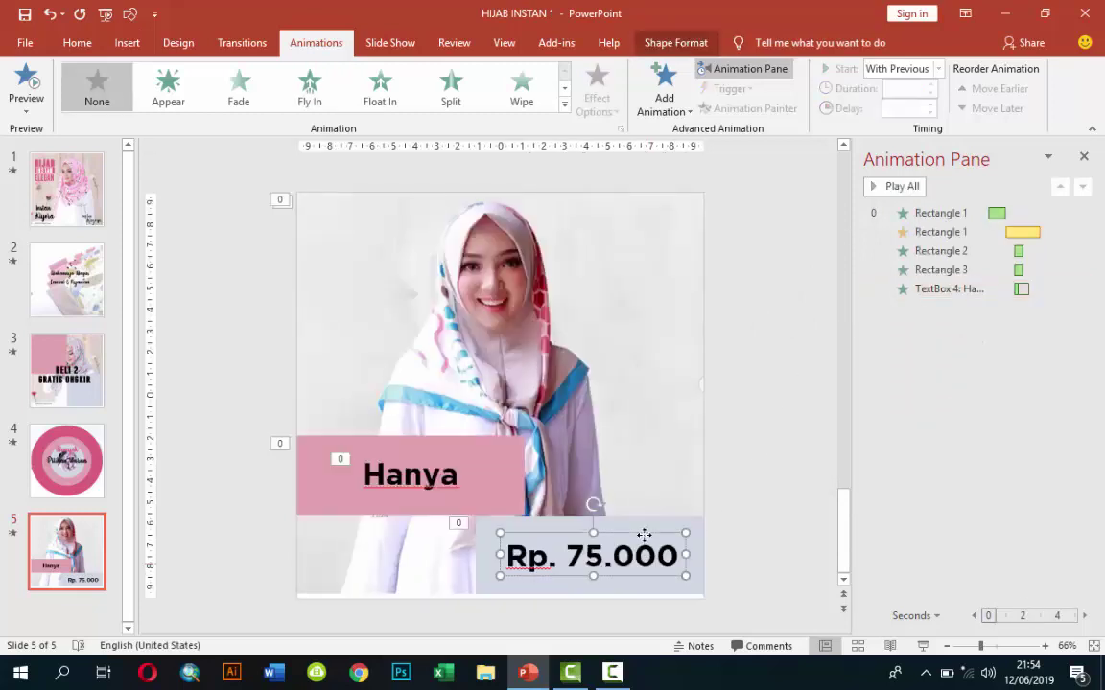
pyautogui.click(671, 91)
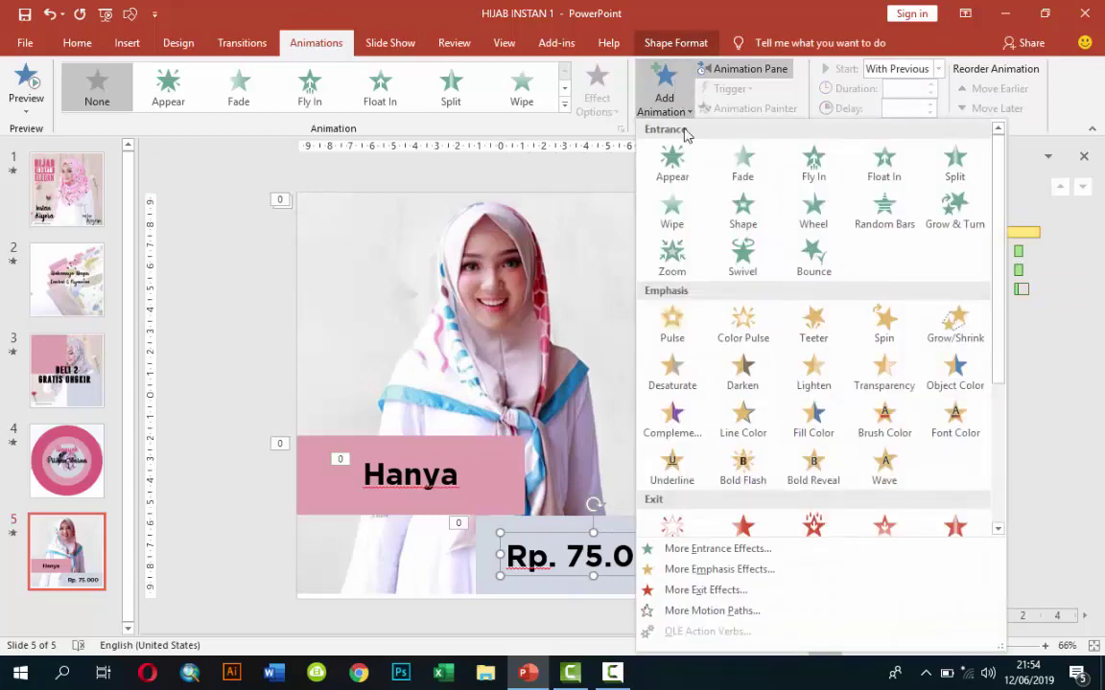
pyautogui.click(820, 173)
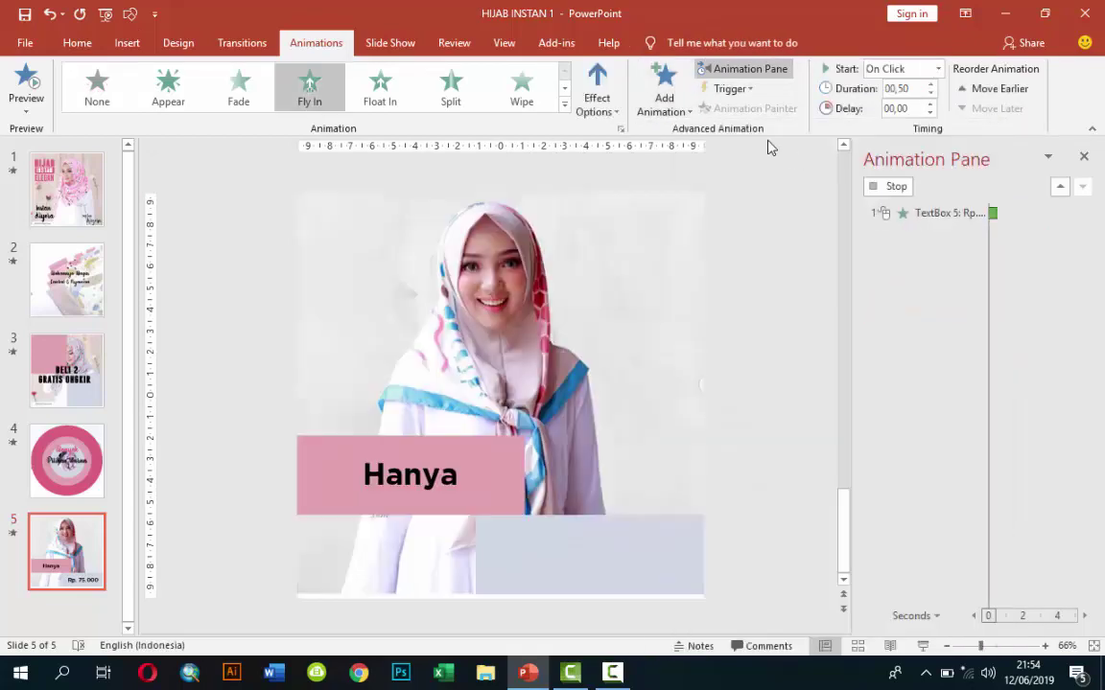
pyautogui.click(599, 96)
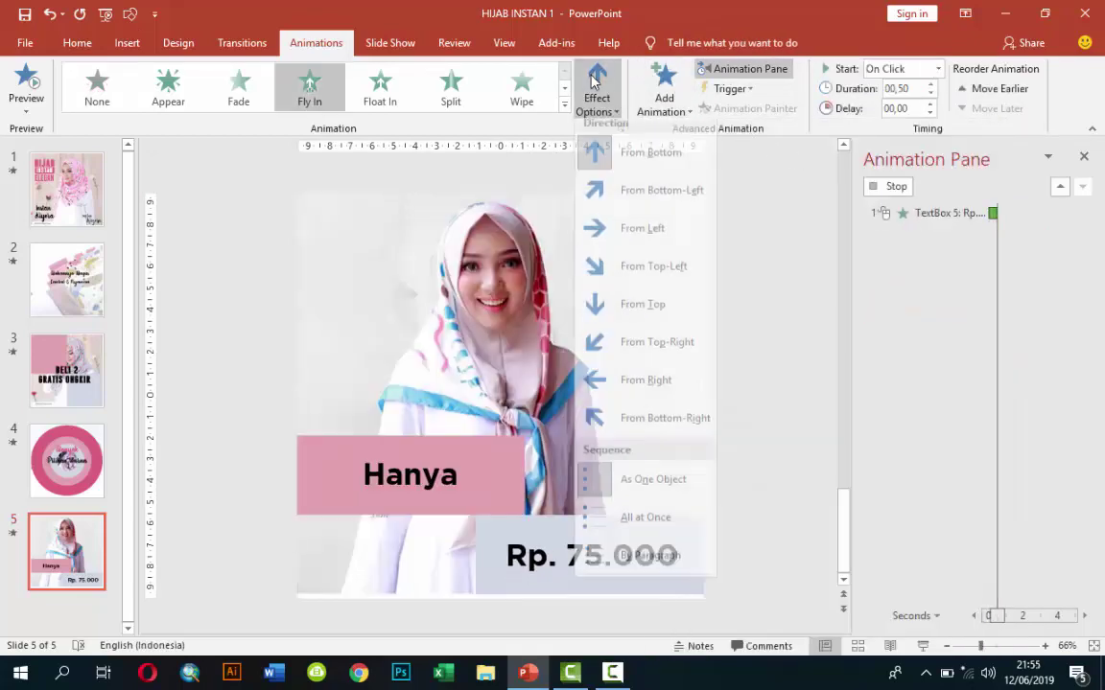
pyautogui.click(645, 389)
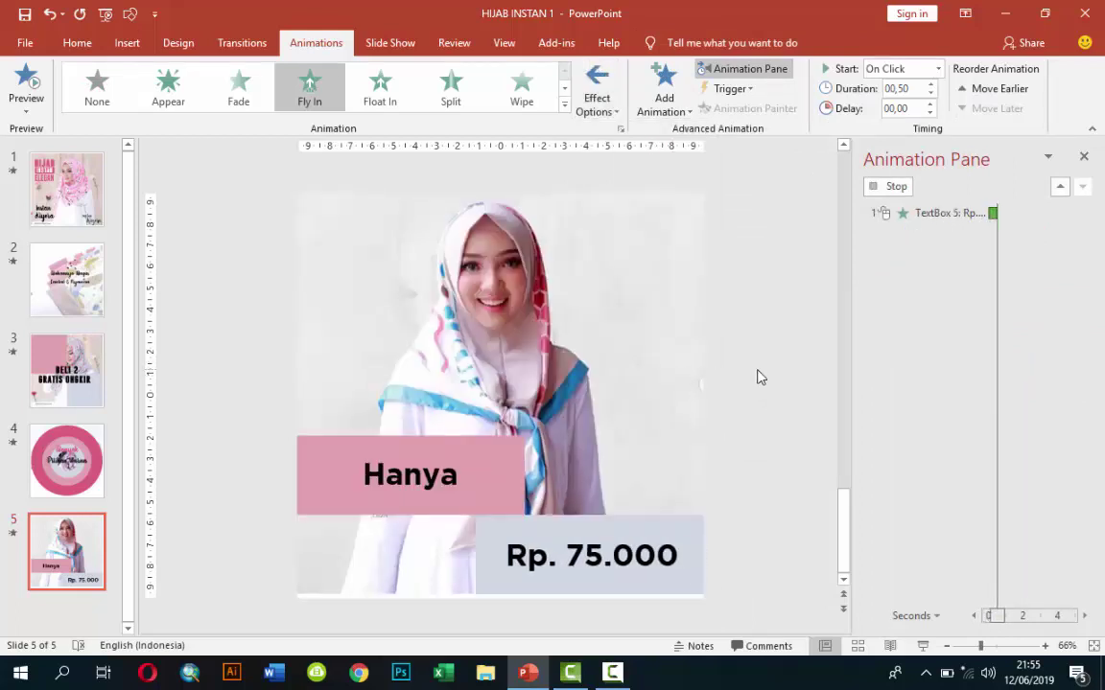
pyautogui.click(937, 69)
pyautogui.click(926, 99)
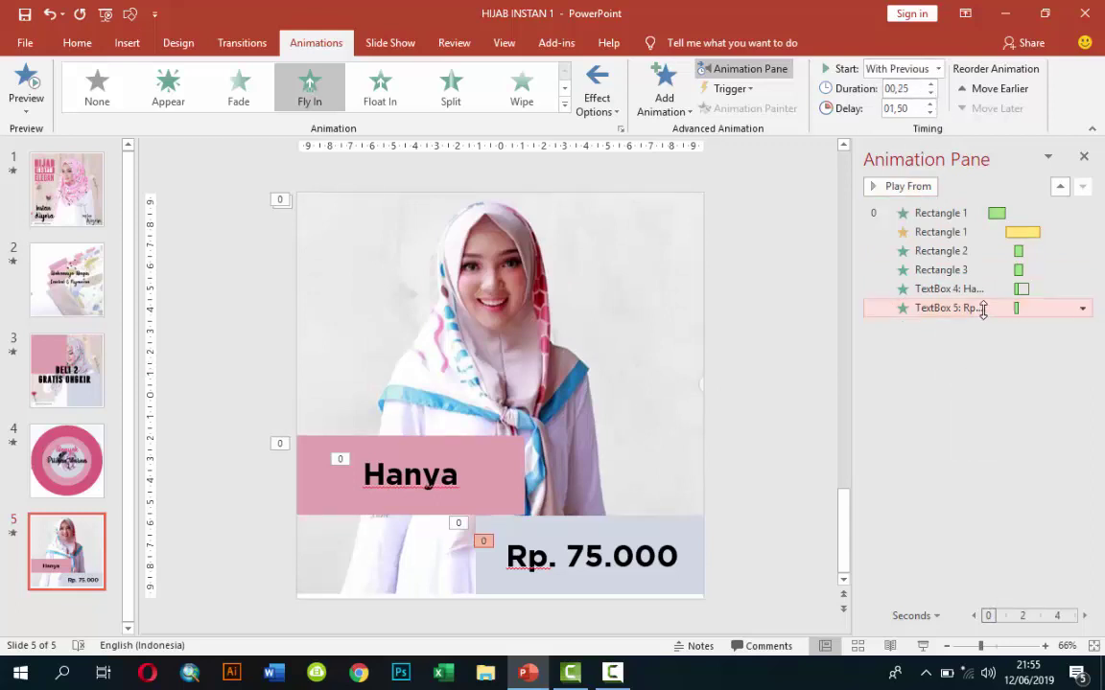
# Set the price text's Fly In to animate by letter.
pyautogui.click(1082, 307)
pyautogui.click(997, 389)
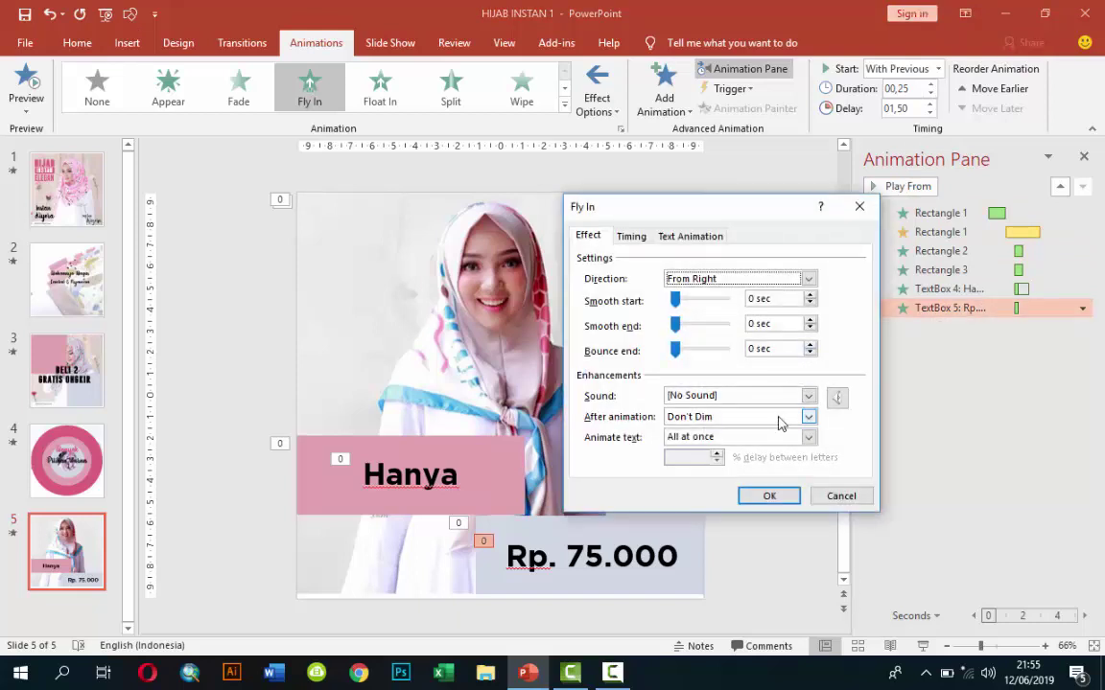
pyautogui.click(806, 439)
pyautogui.click(772, 474)
pyautogui.write('60')
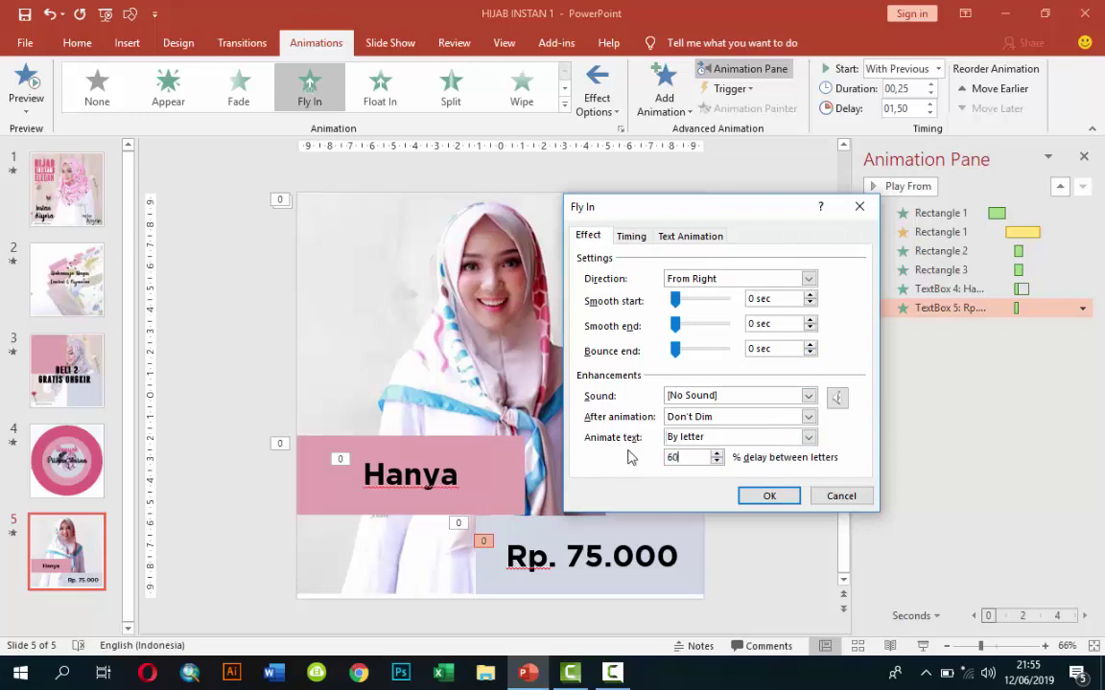
pyautogui.click(765, 501)
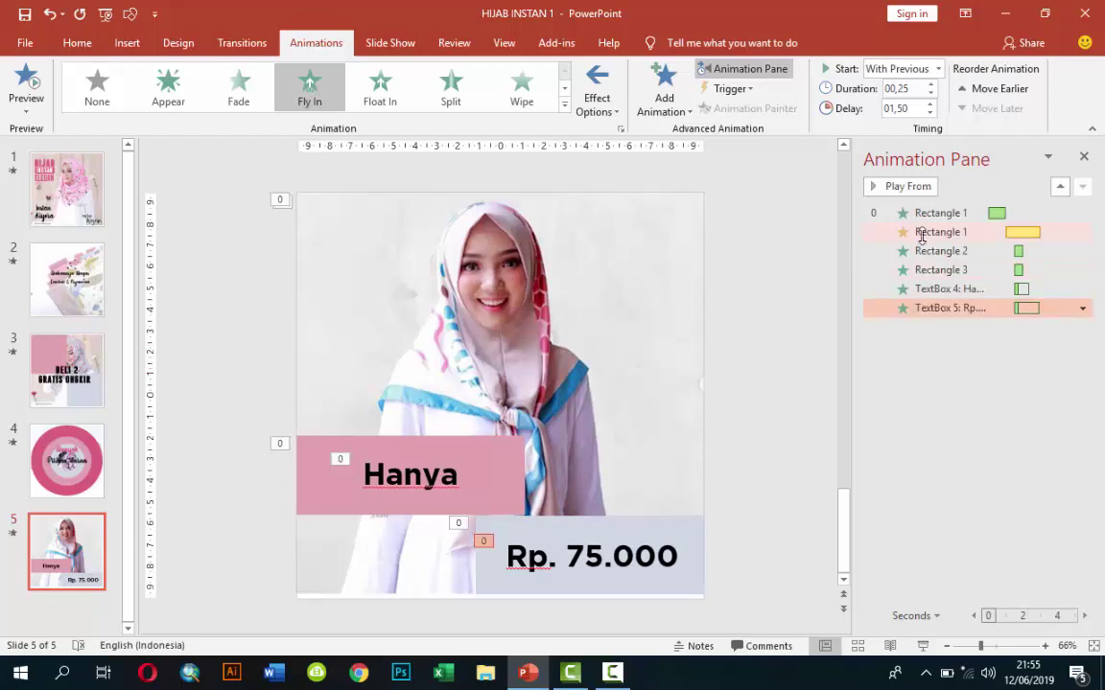
# Lengthen the photo's Grow/Shrink emphasis to 02,50 and preview the slide's animations from the start.
pyautogui.click(921, 232)
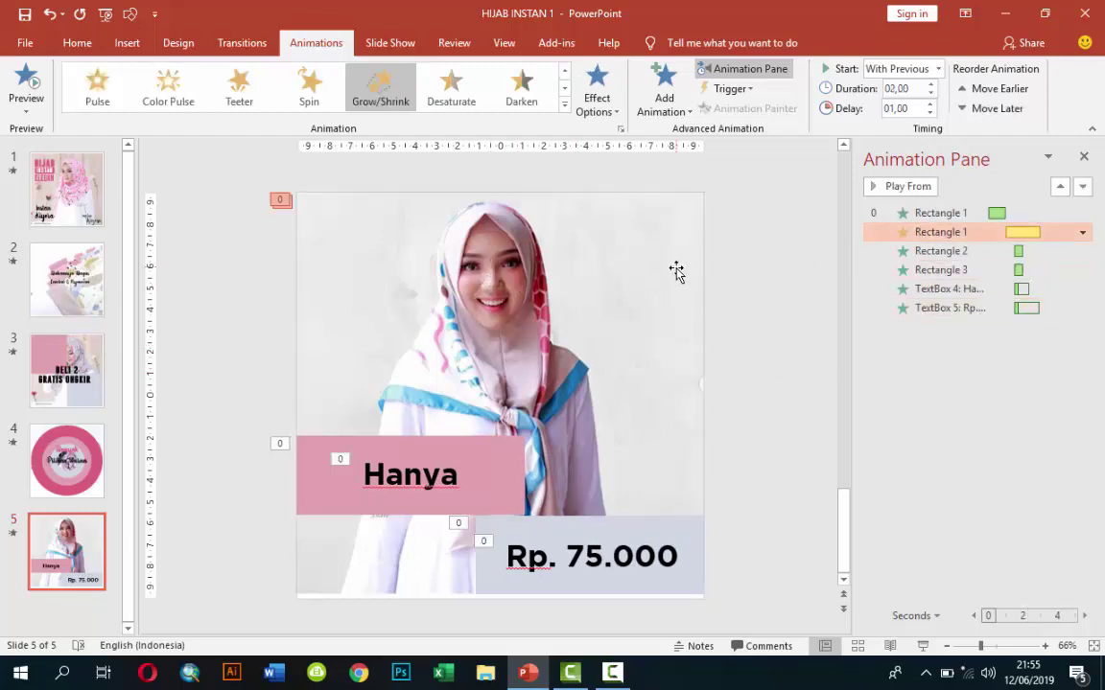
pyautogui.click(931, 84)
pyautogui.click(942, 213)
pyautogui.click(901, 186)
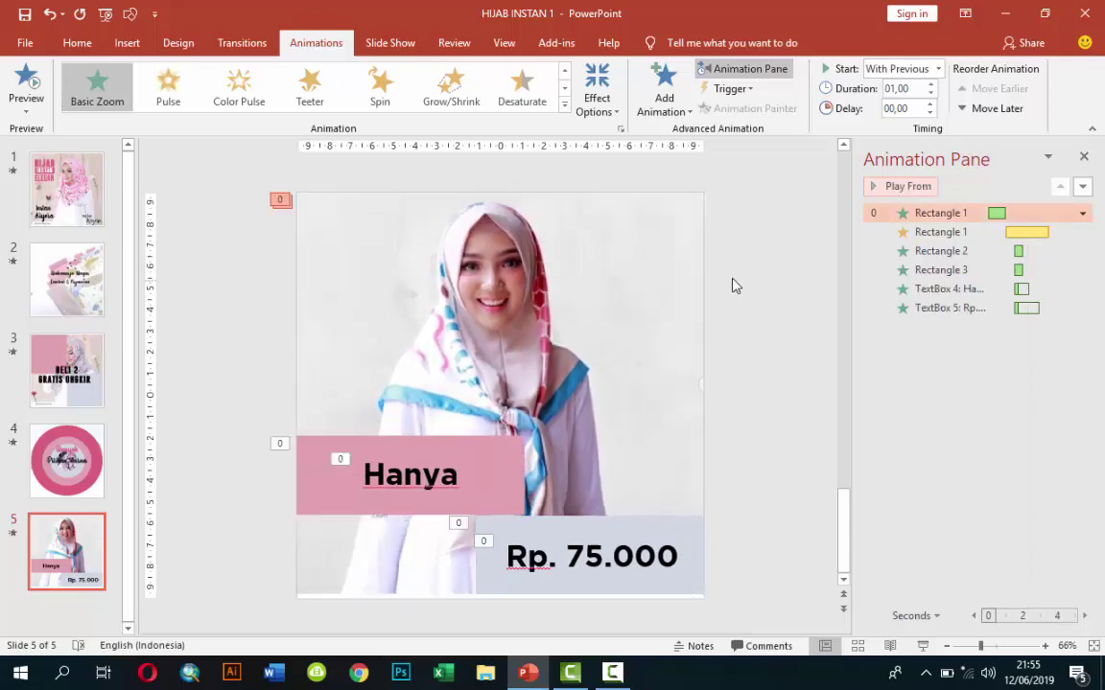
# Save the presentation, play the full slide show, then return to slide 1.
pyautogui.click(24, 13)
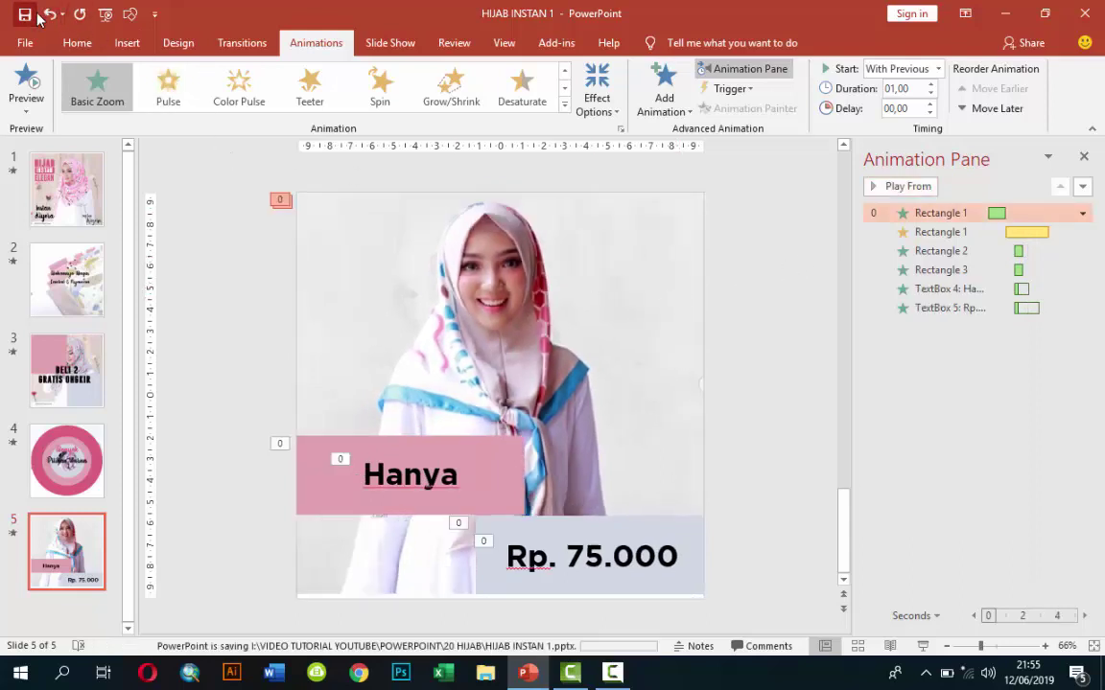
pyautogui.click(96, 173)
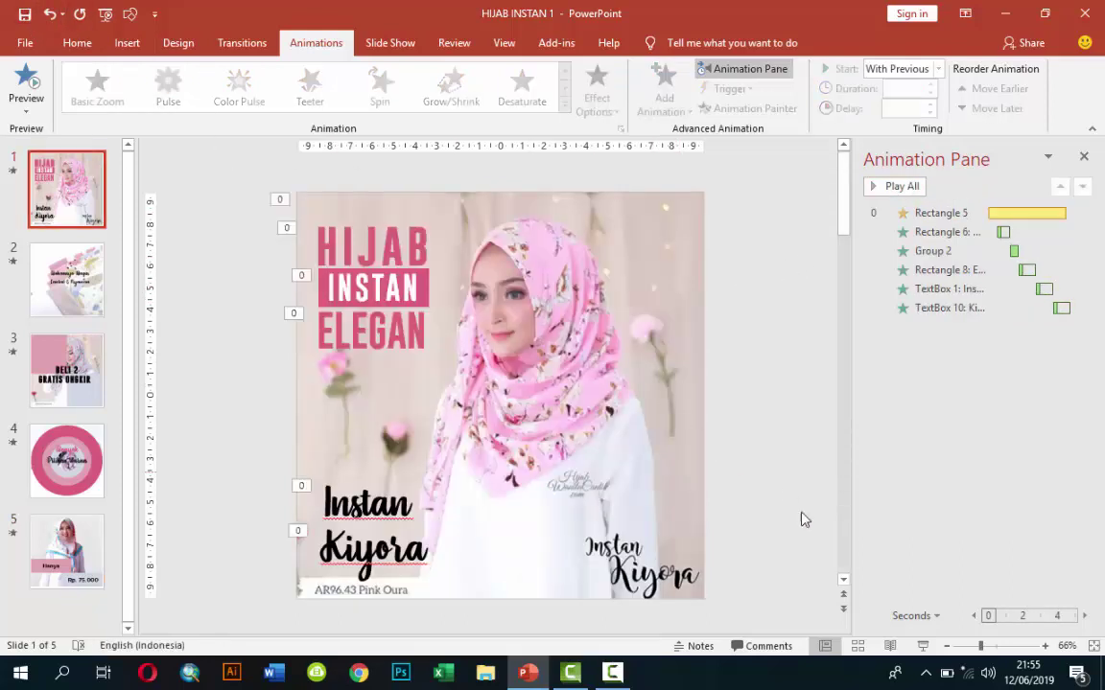
pyautogui.click(922, 646)
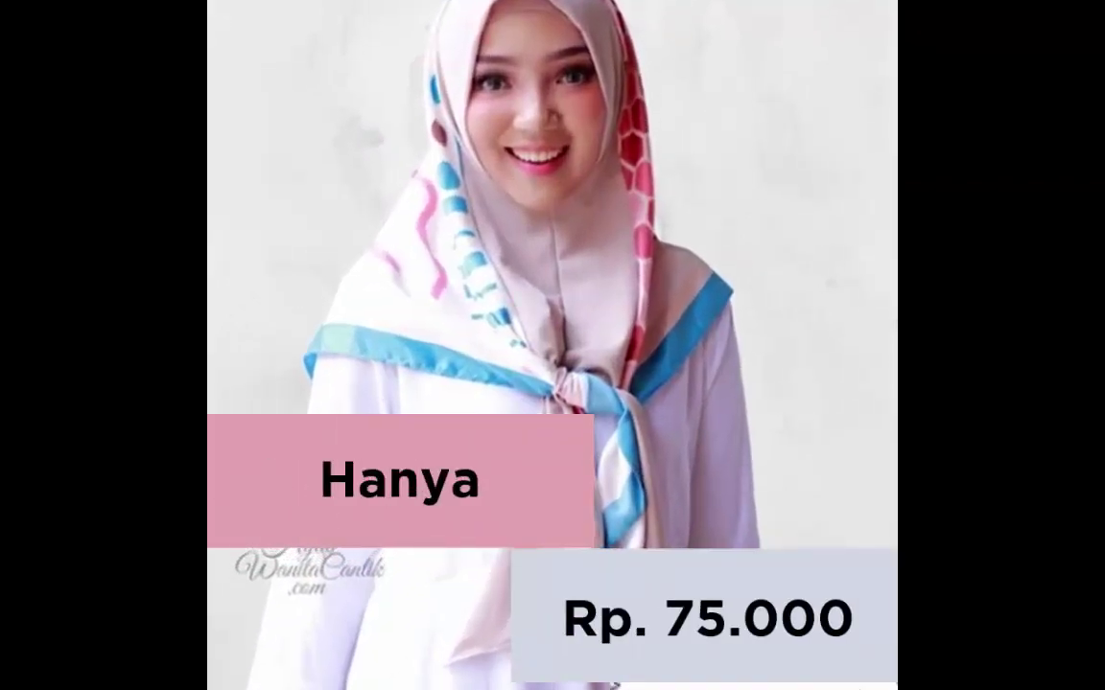
pyautogui.press('Escape')
pyautogui.click(66, 188)
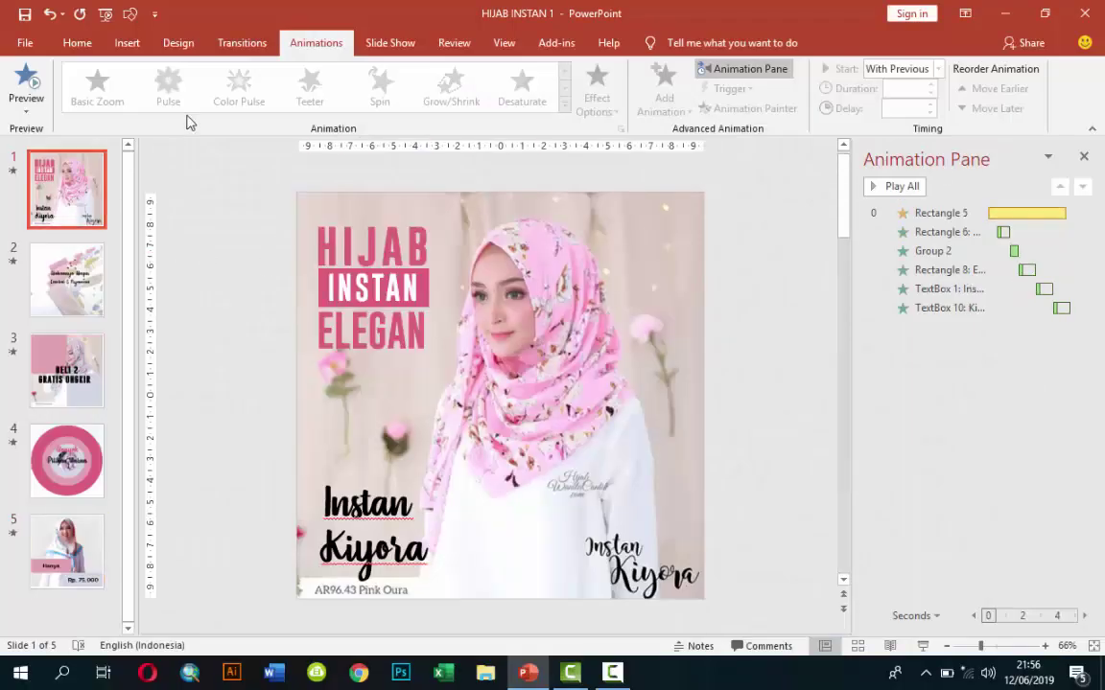
# Close the Animation Pane and give slide 2 a Push transition.
pyautogui.click(239, 43)
pyautogui.click(1085, 158)
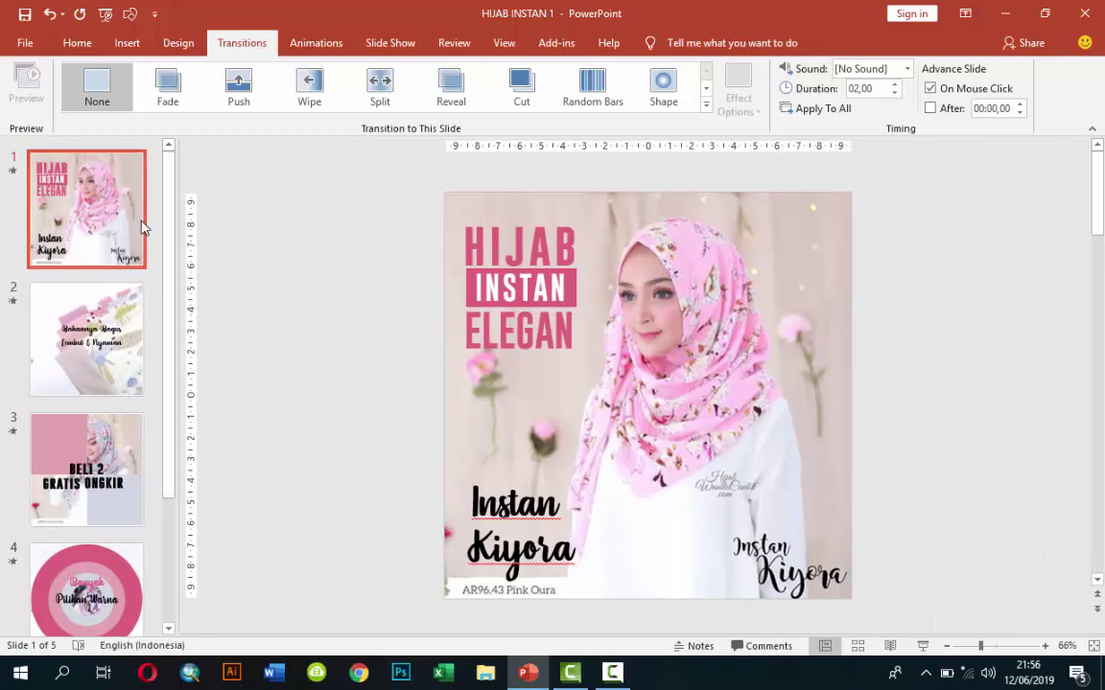
pyautogui.click(115, 299)
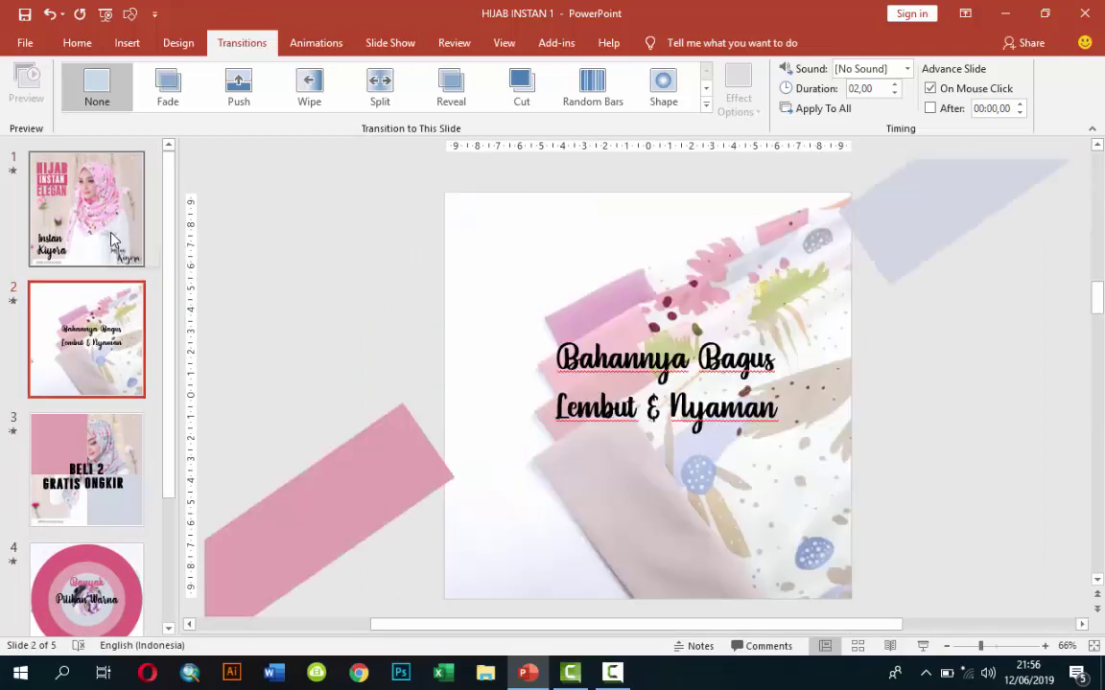
pyautogui.click(139, 235)
pyautogui.click(115, 315)
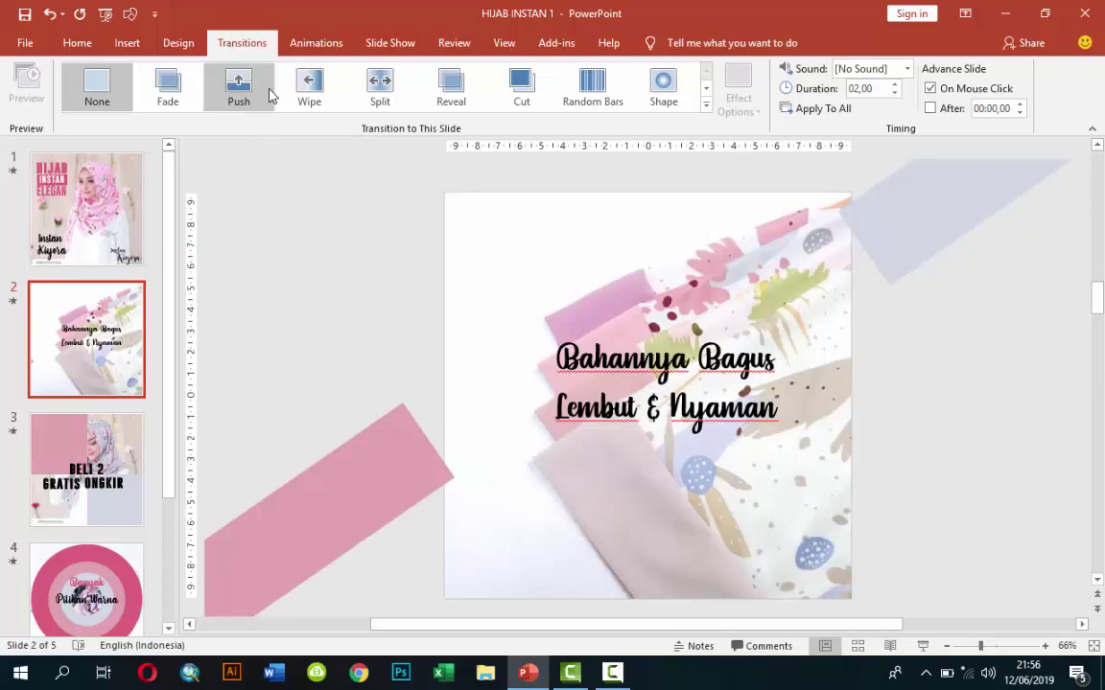
pyautogui.click(230, 92)
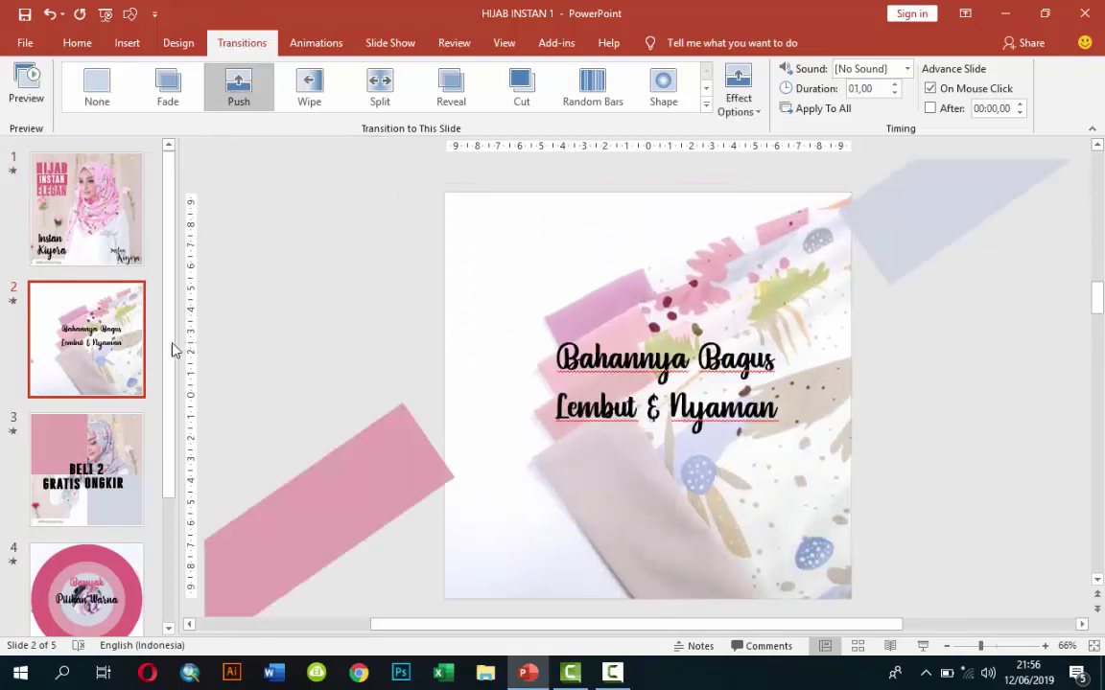
pyautogui.click(103, 228)
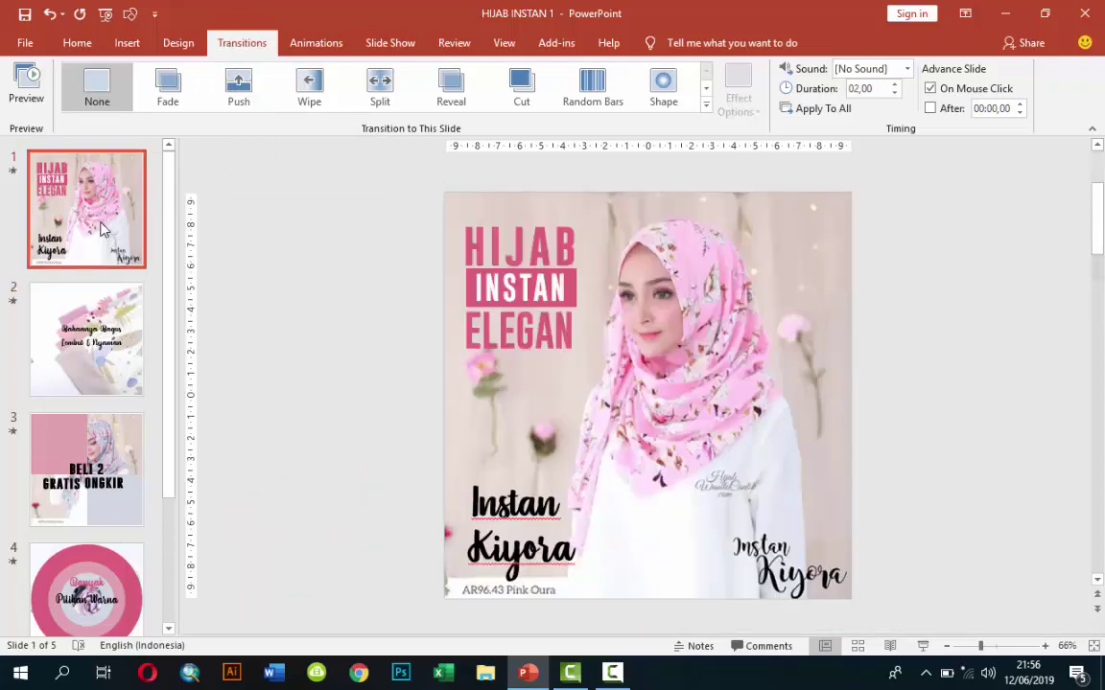
pyautogui.click(119, 349)
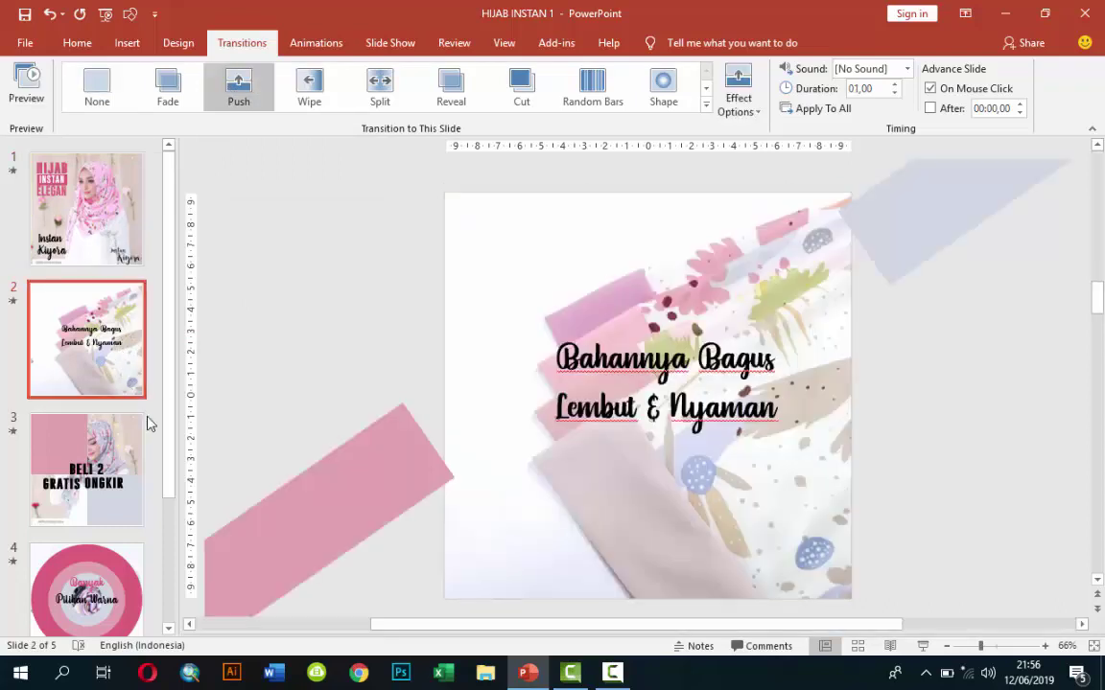
# Give slide 3 a Push transition from the left.
pyautogui.click(126, 475)
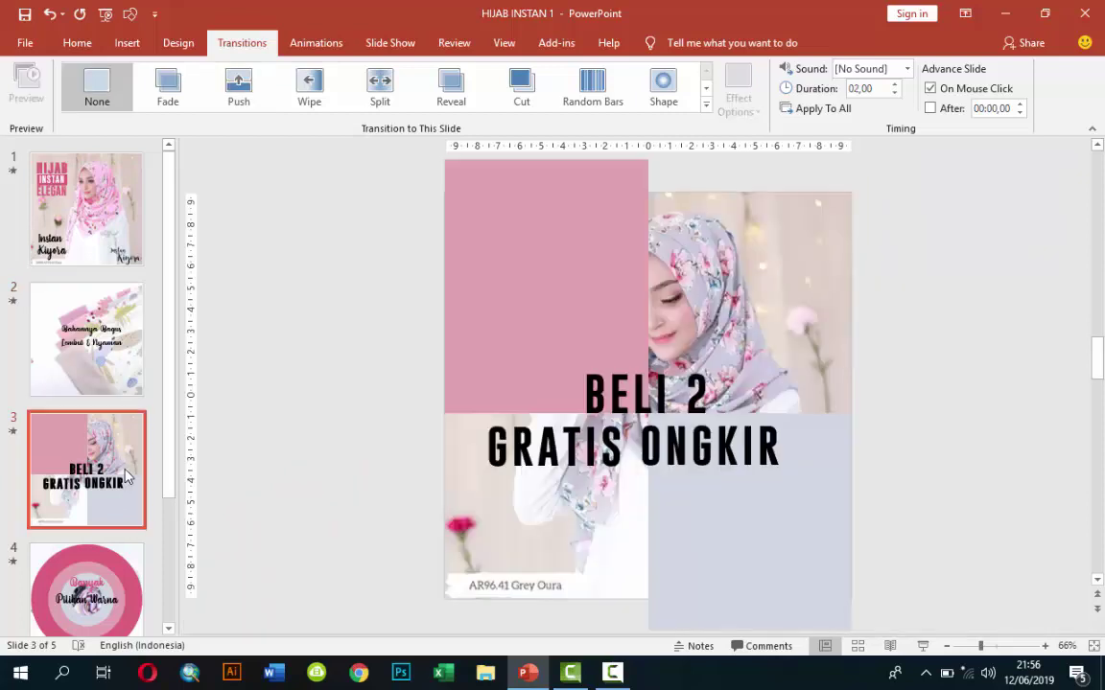
pyautogui.click(239, 96)
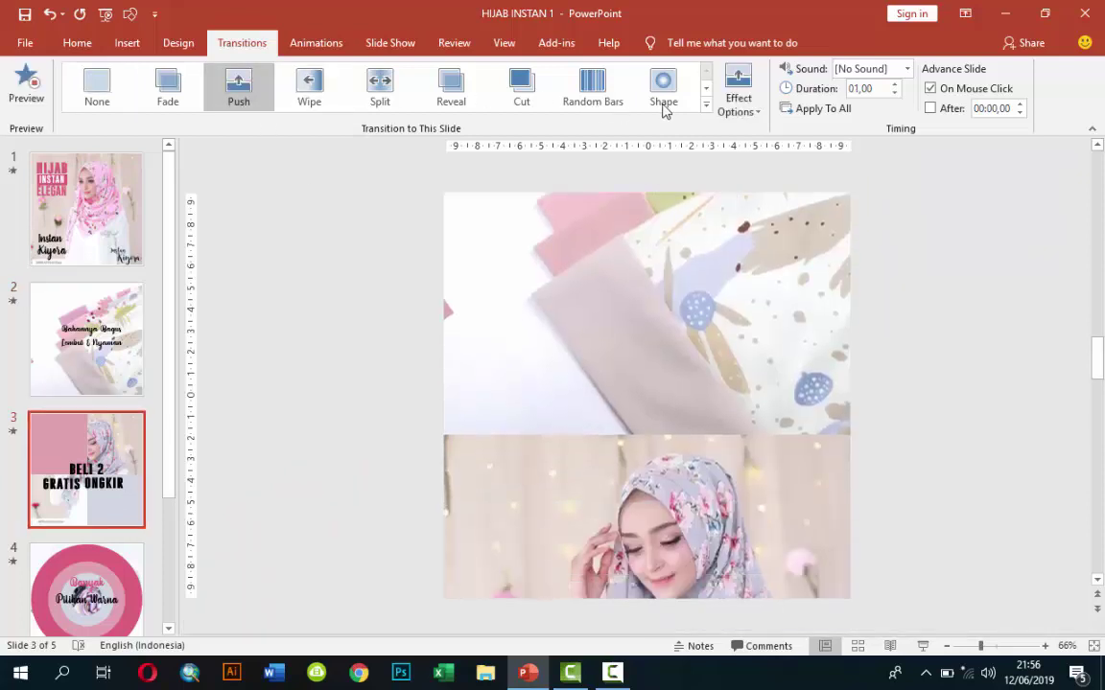
pyautogui.click(739, 96)
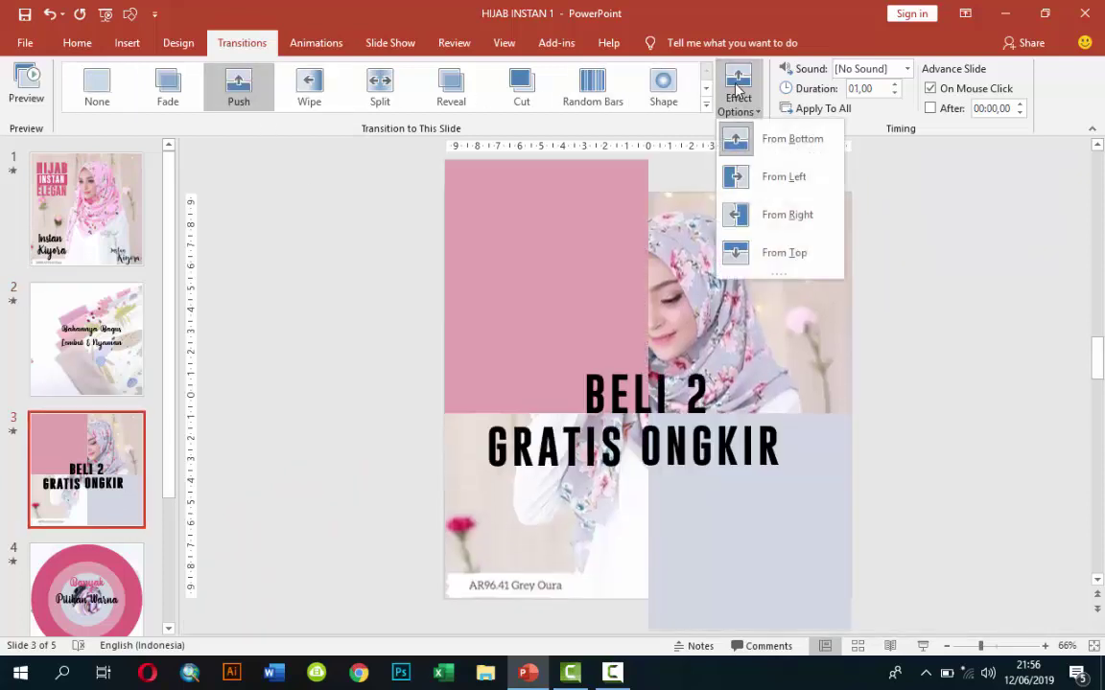
pyautogui.click(757, 185)
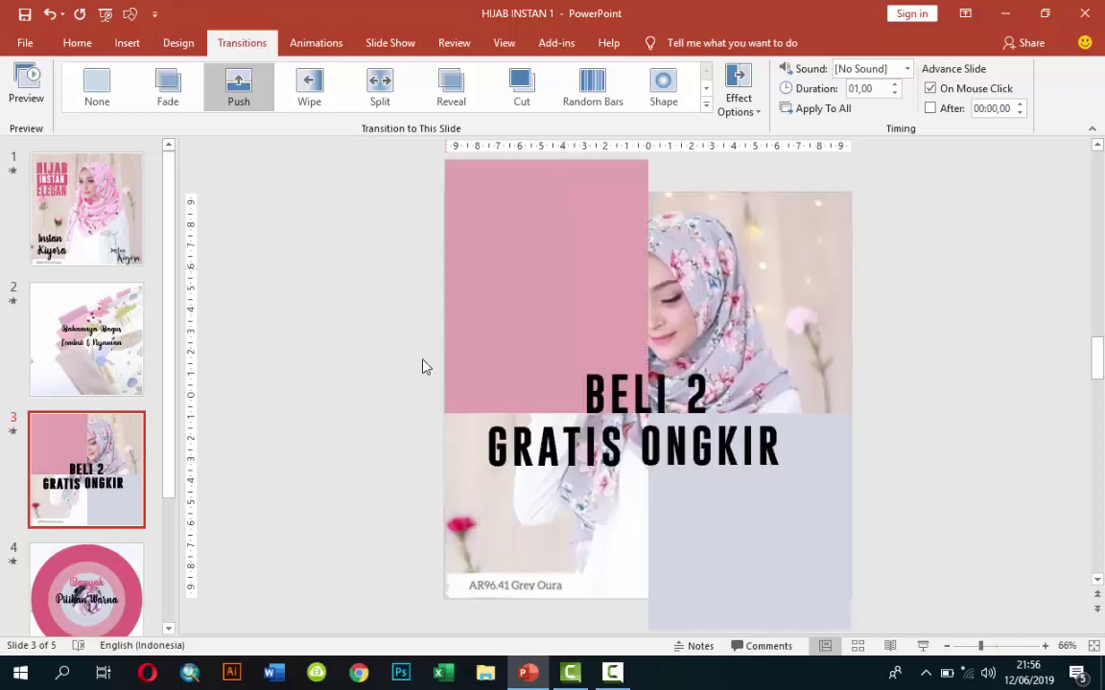
# Give slide 4 a Push transition from the right.
pyautogui.click(113, 555)
pyautogui.click(239, 91)
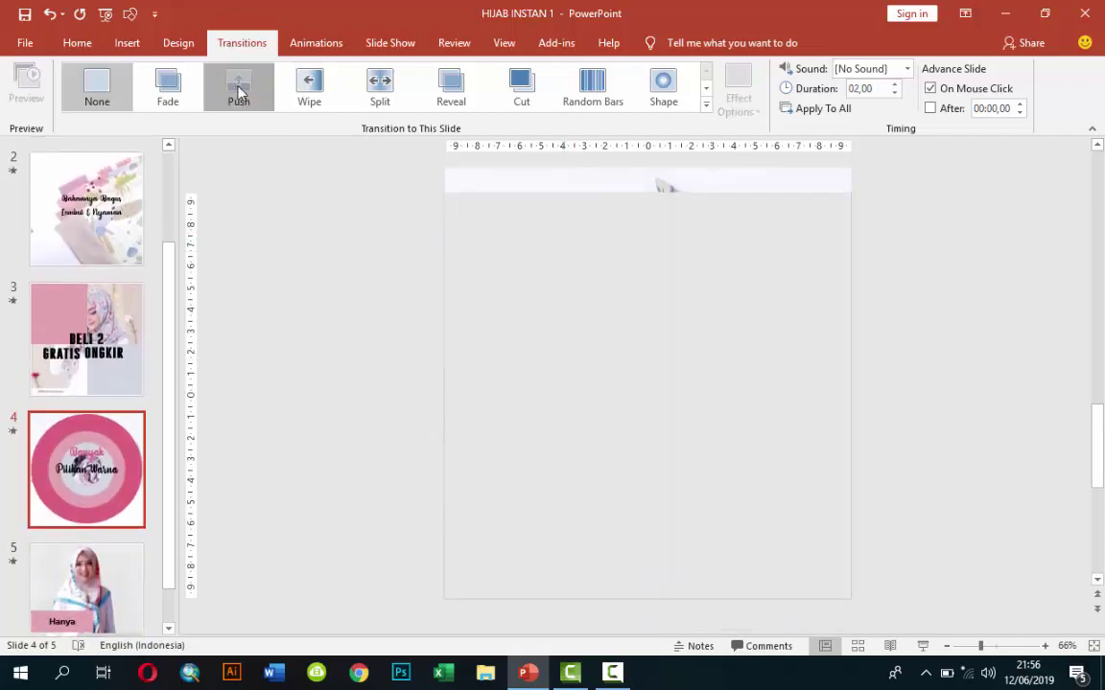
pyautogui.click(739, 96)
pyautogui.click(777, 215)
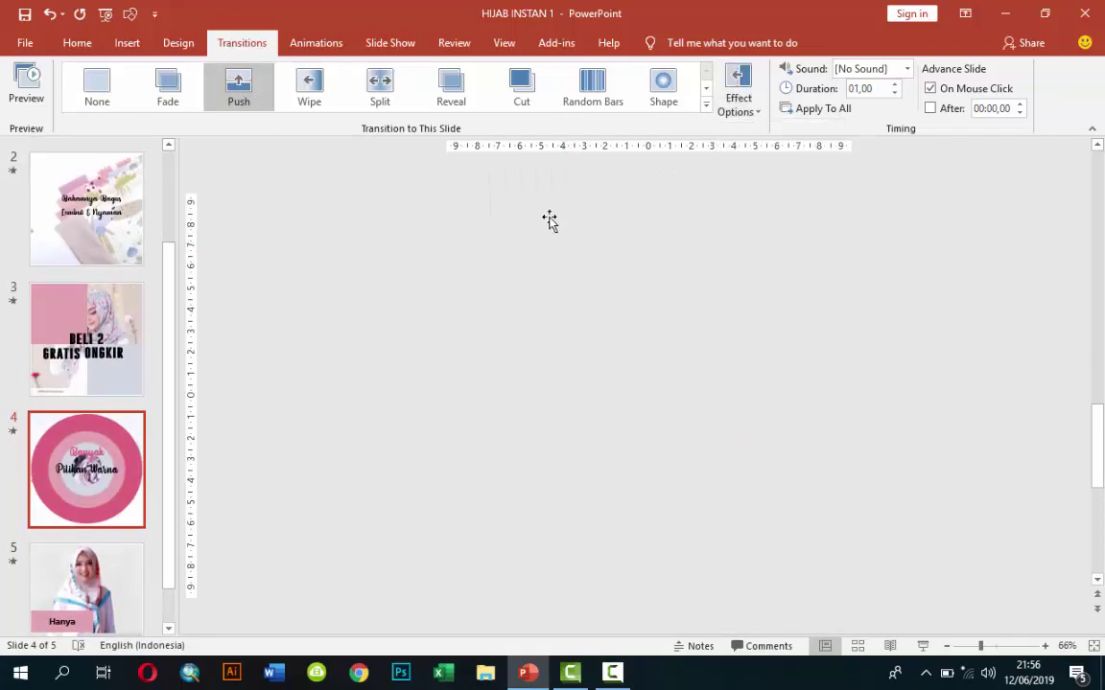
# Give slide 5 a Push transition from the top, then return to slide 1.
pyautogui.click(134, 567)
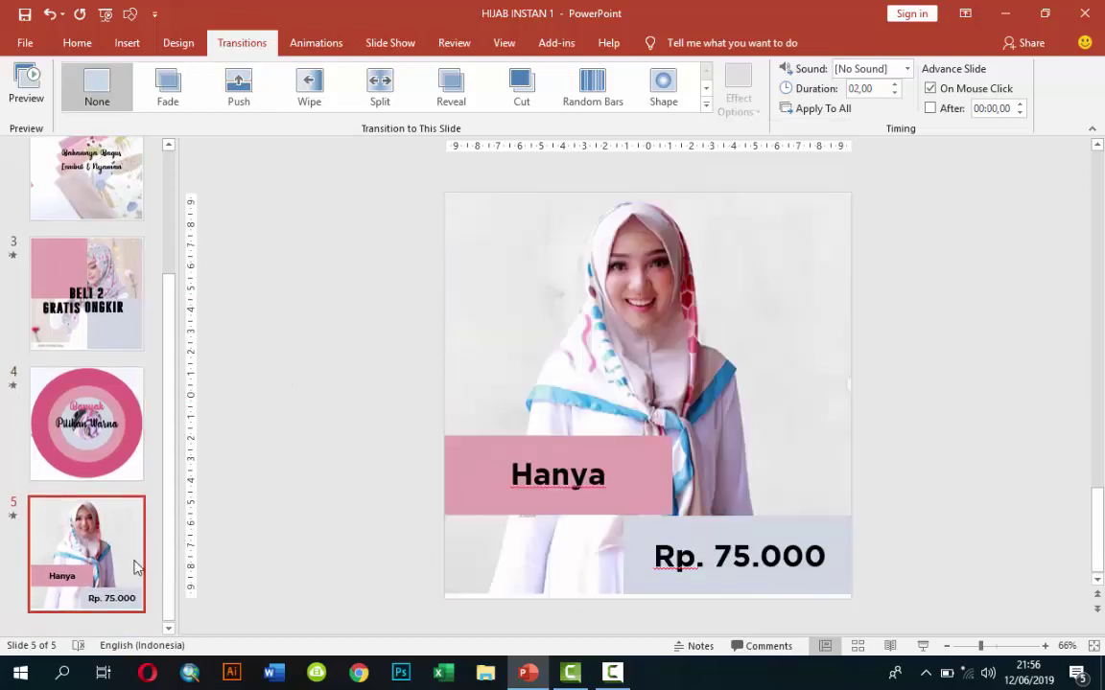
pyautogui.click(238, 88)
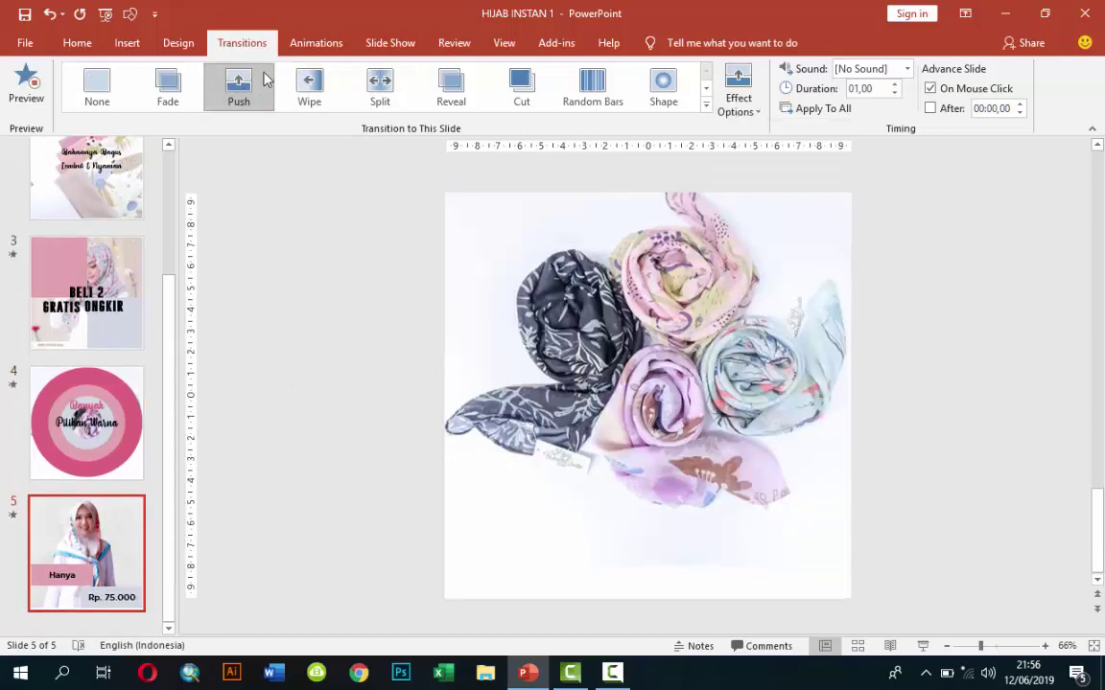
pyautogui.click(735, 101)
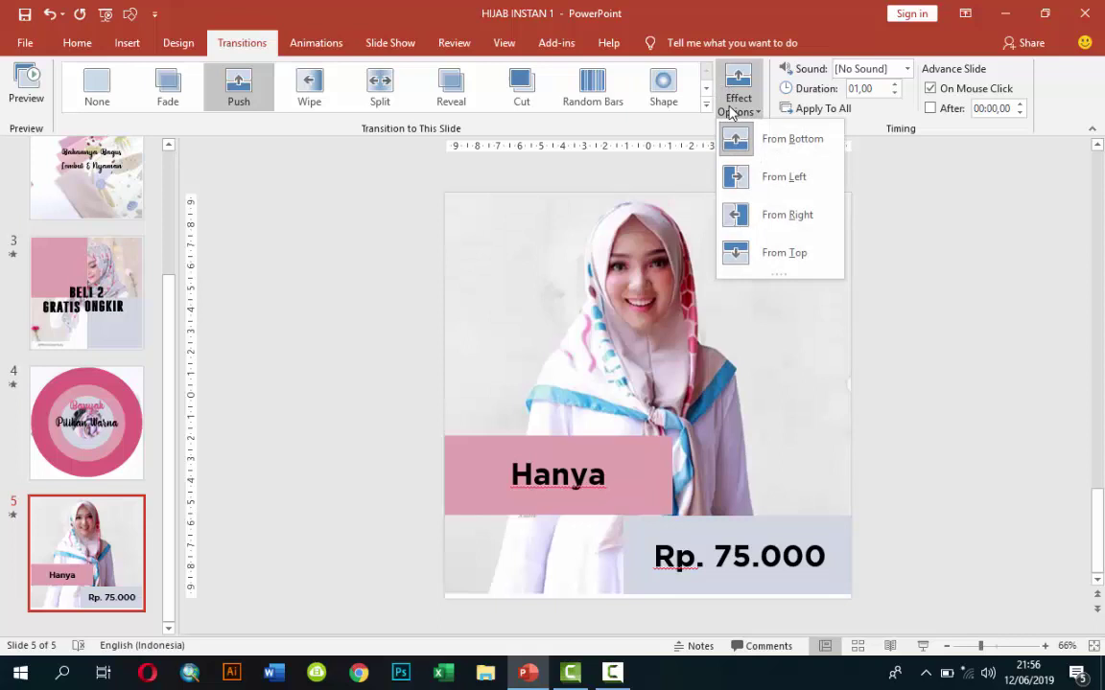
pyautogui.click(752, 252)
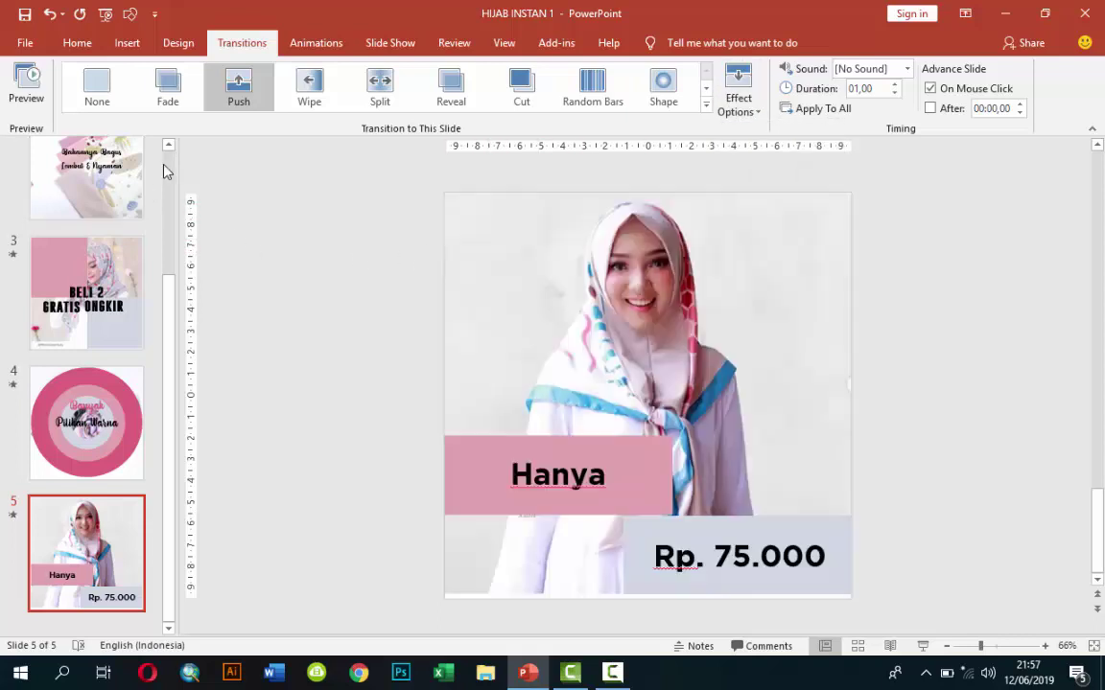
pyautogui.scroll(5, 144, 178)
pyautogui.click(134, 187)
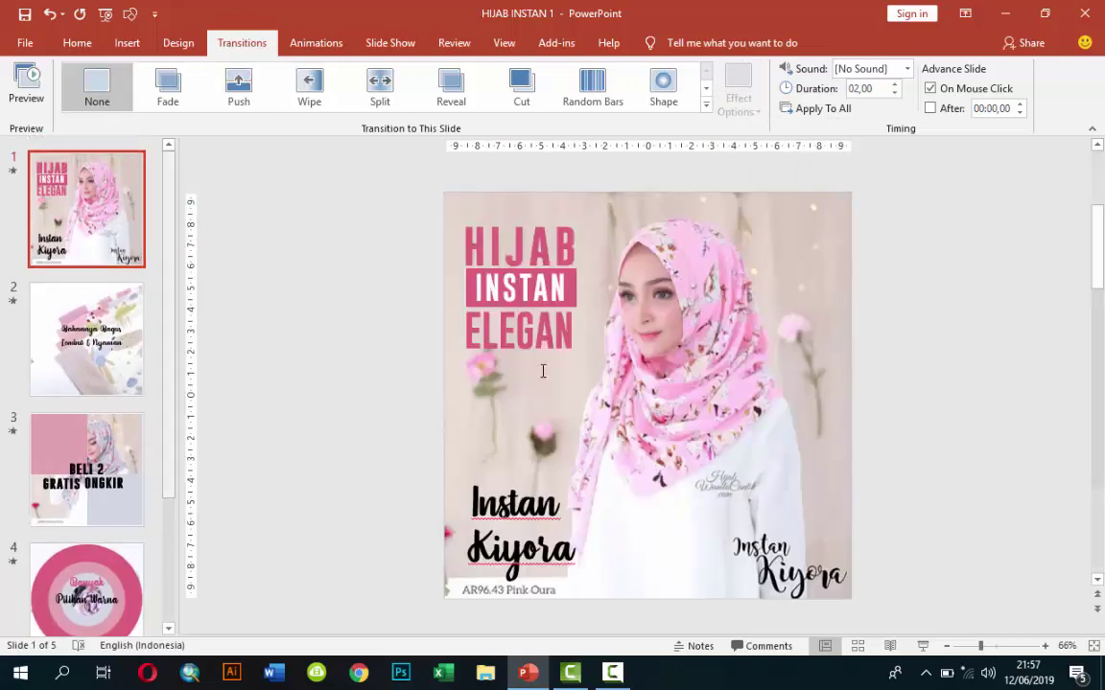
# Play the slide show with the new Push transitions through to the price slide, then exit.
pyautogui.click(922, 646)
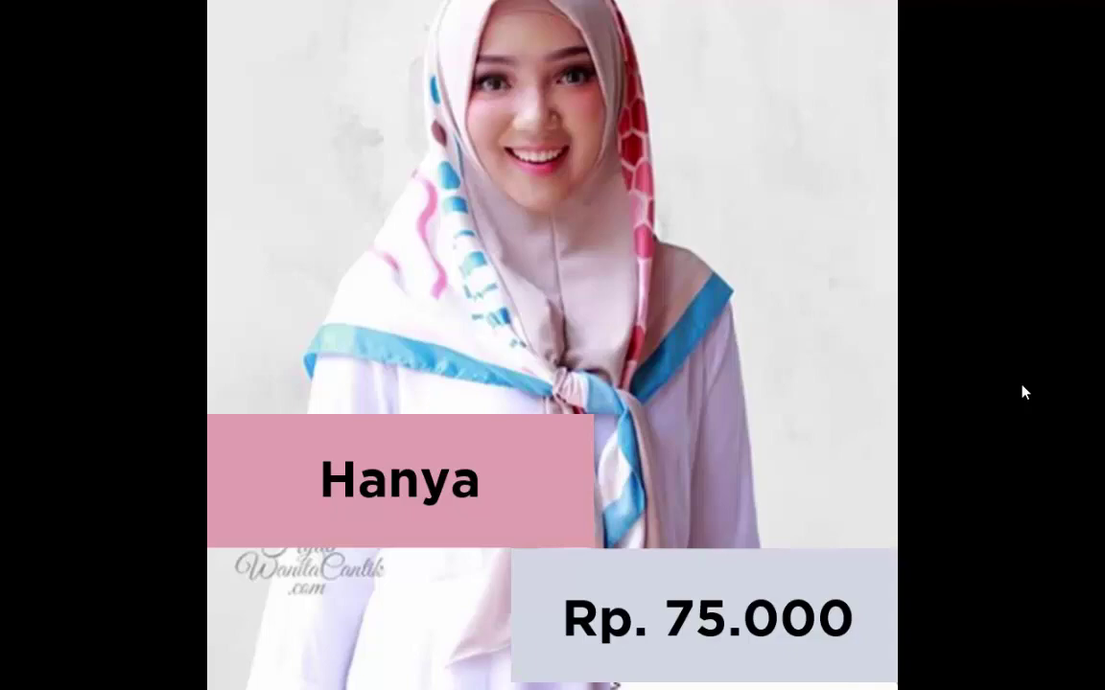
pyautogui.press('Escape')
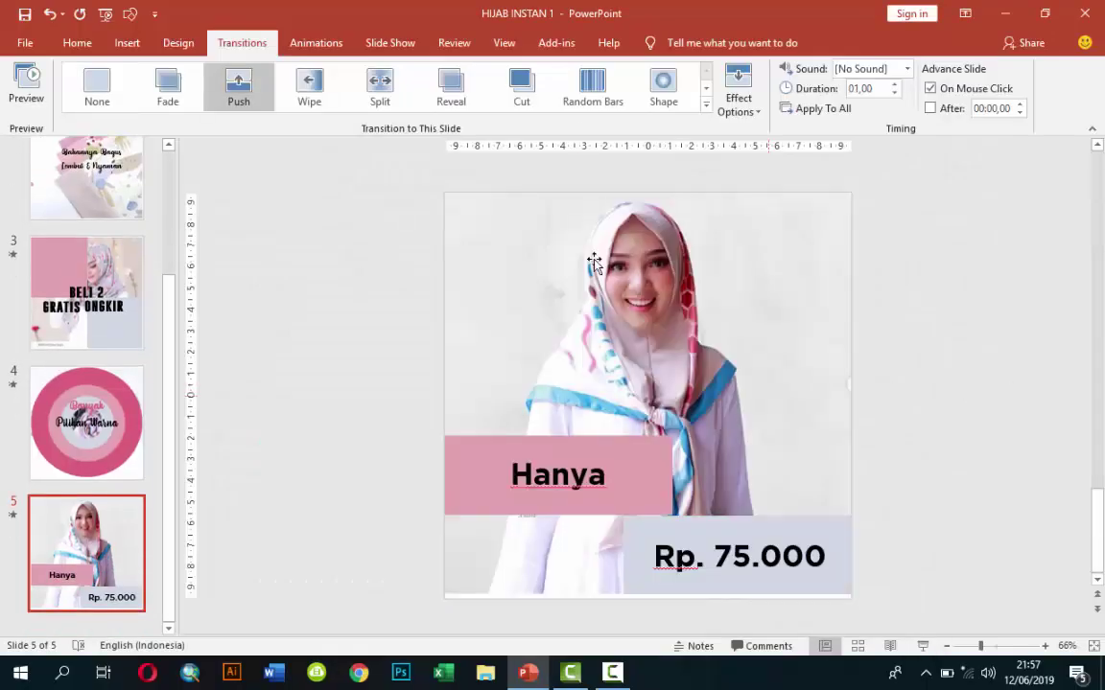
# Step through slides 1 to 5 to check each Push transition.
pyautogui.scroll(3, 173, 178)
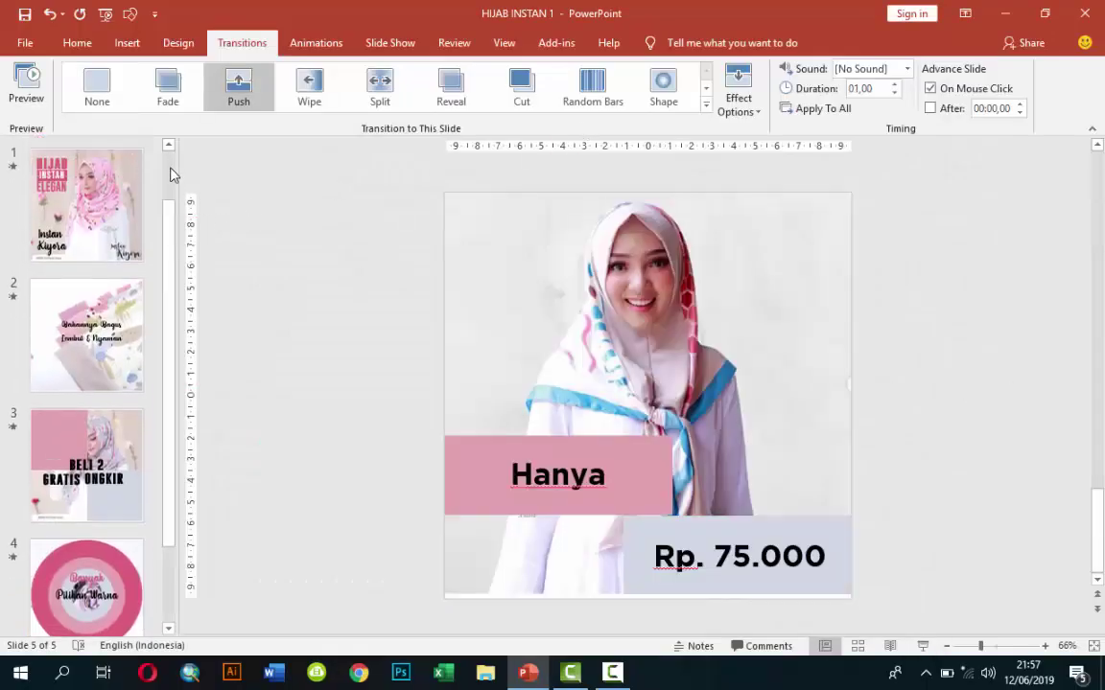
pyautogui.click(124, 197)
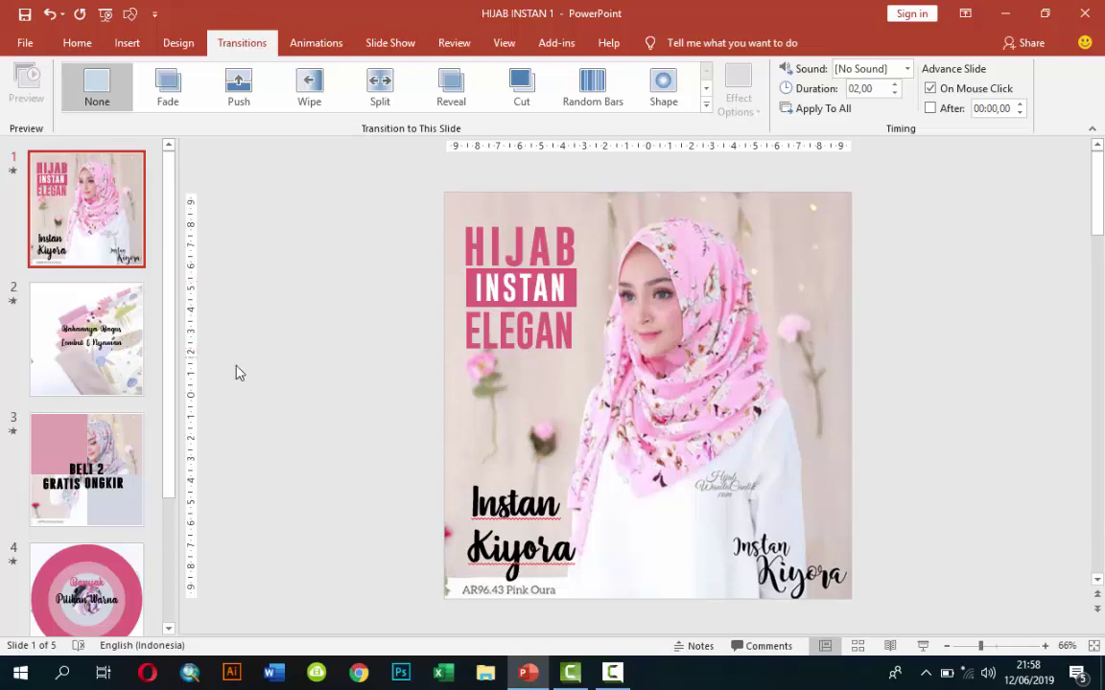
pyautogui.click(118, 359)
pyautogui.click(89, 458)
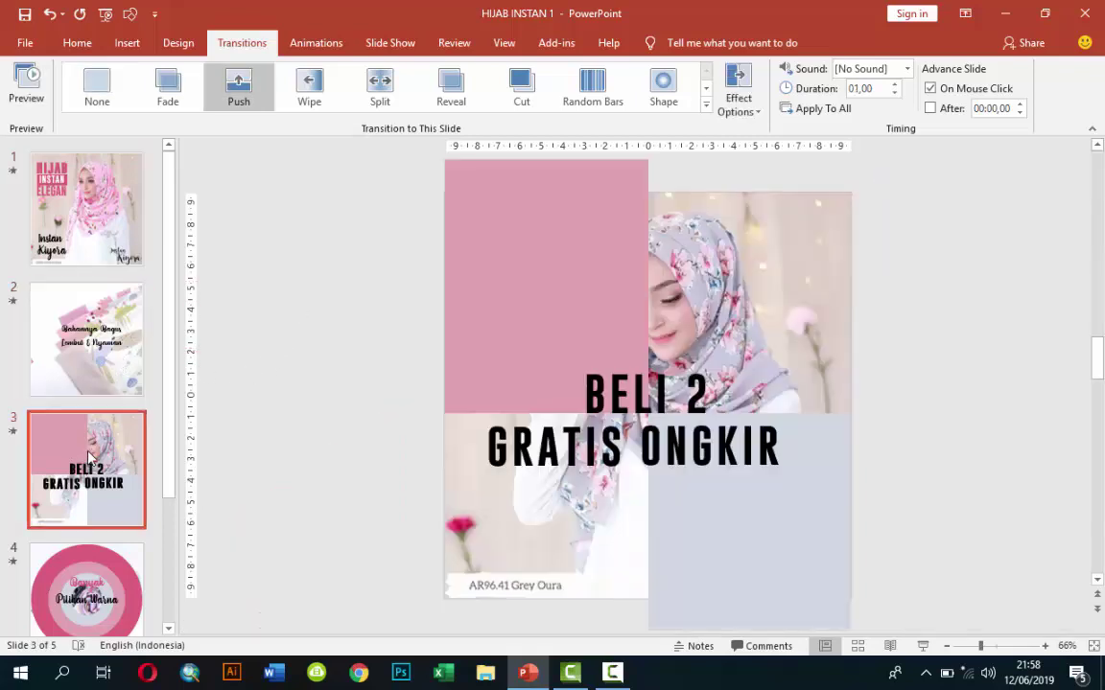
pyautogui.click(140, 591)
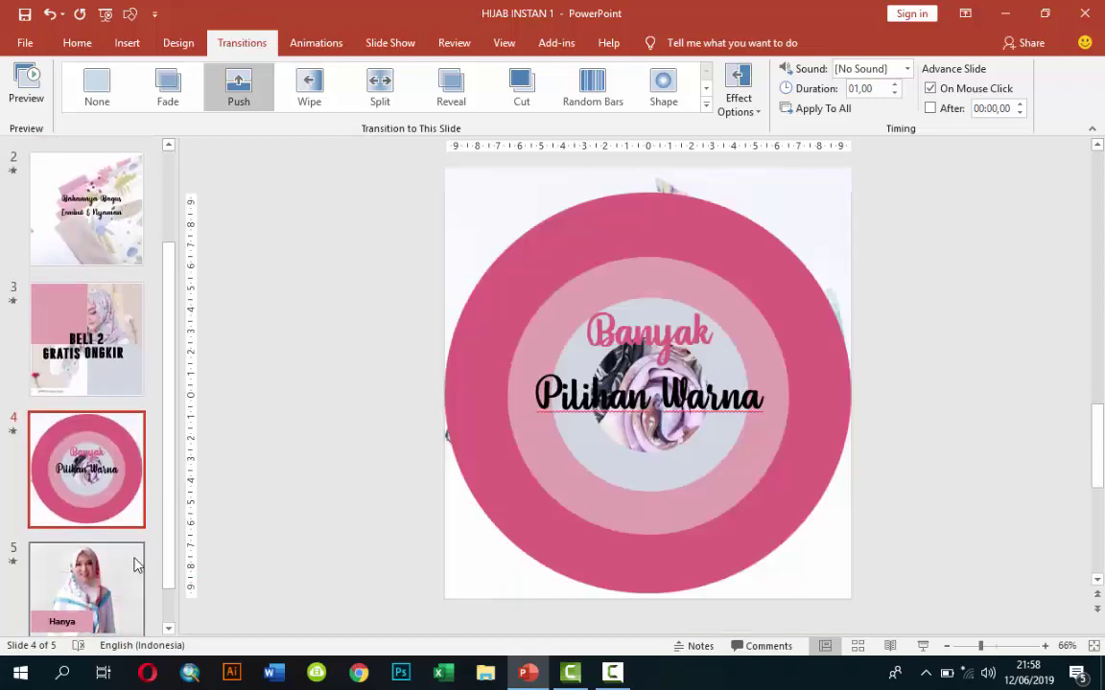
pyautogui.click(135, 565)
# Go back through the thumbnails to slide 2 and start the slide show from the beginning.
pyautogui.click(140, 376)
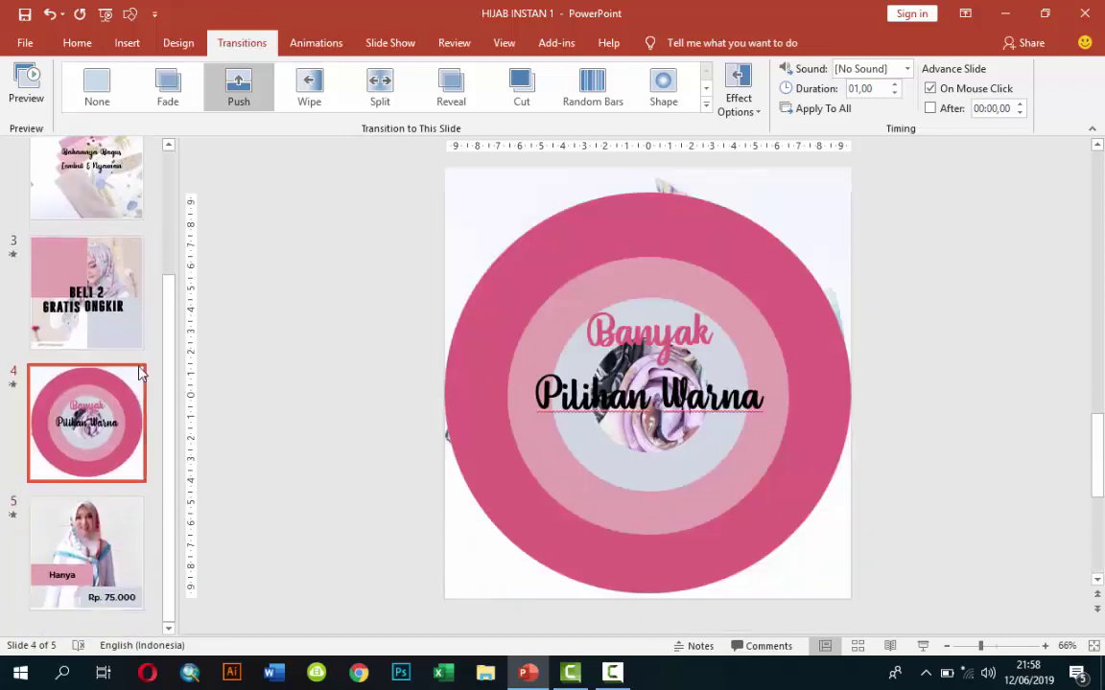
pyautogui.click(135, 307)
pyautogui.click(134, 196)
pyautogui.scroll(2, 133, 203)
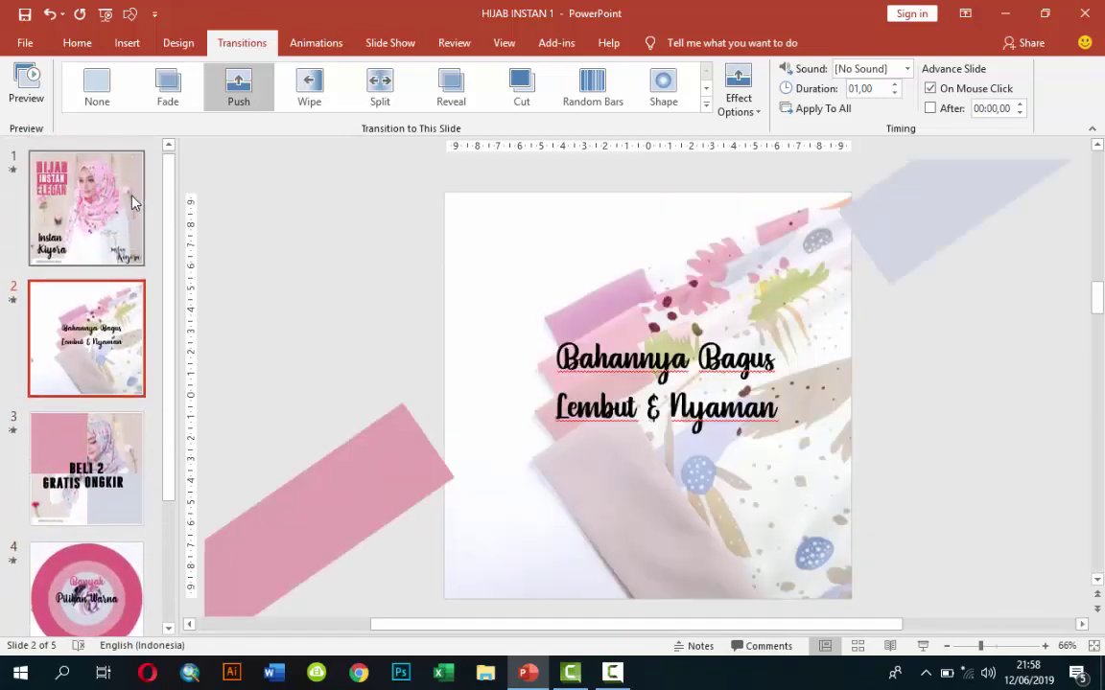
pyautogui.click(133, 203)
pyautogui.click(103, 347)
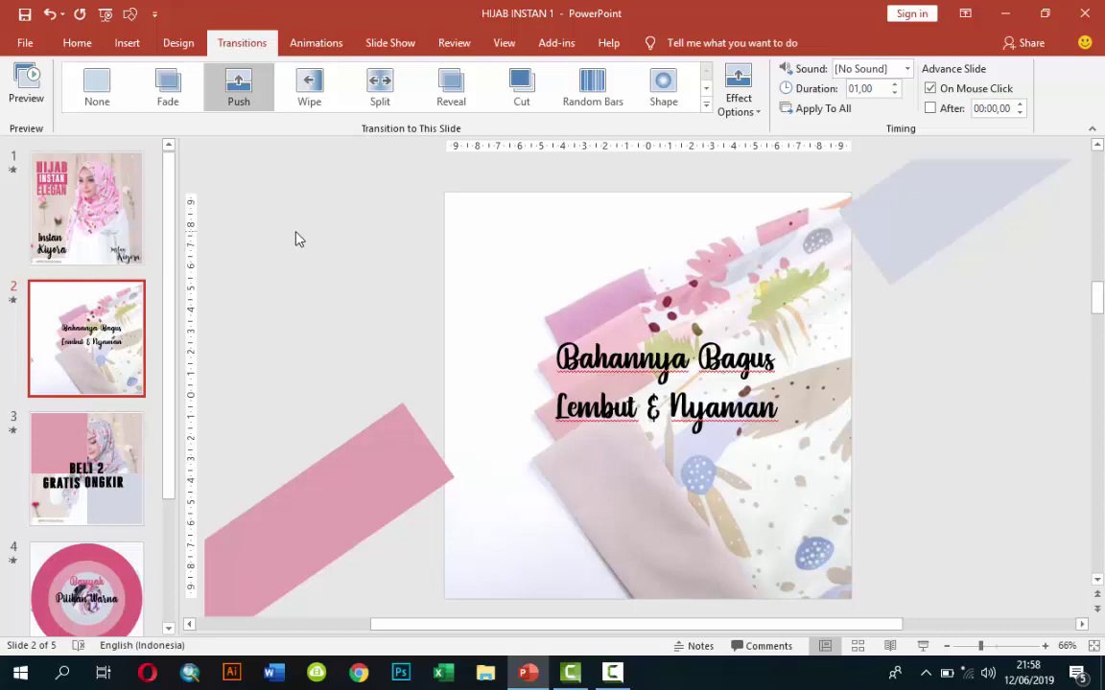
pyautogui.press('F5')
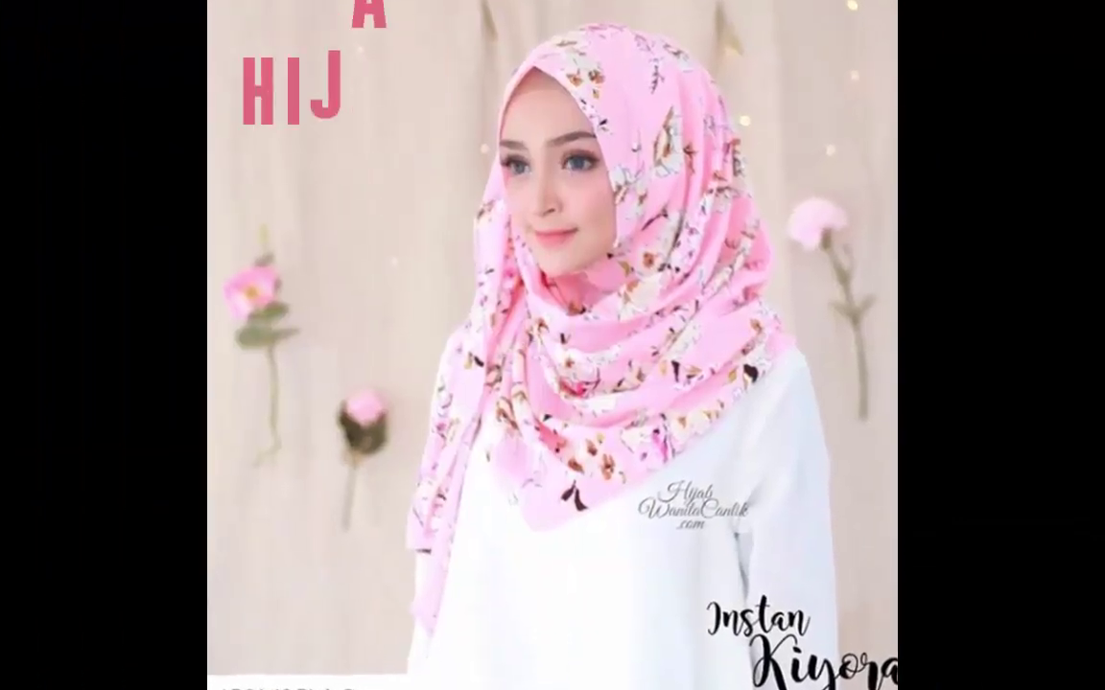